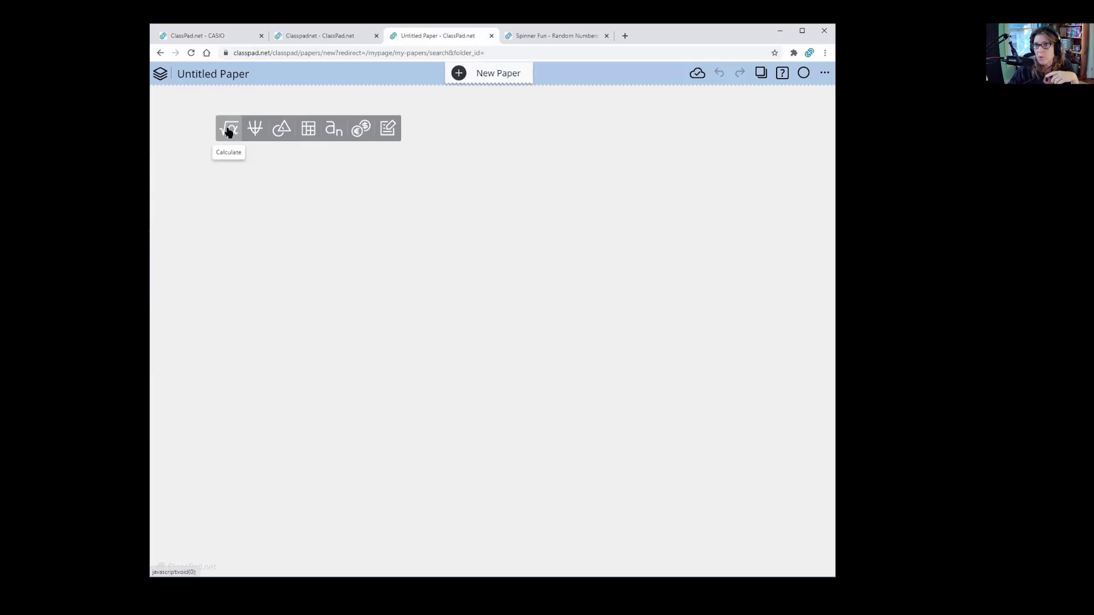
# Open the help's Function List and look up the Random Number Generator functions.
pyautogui.click(785, 75)
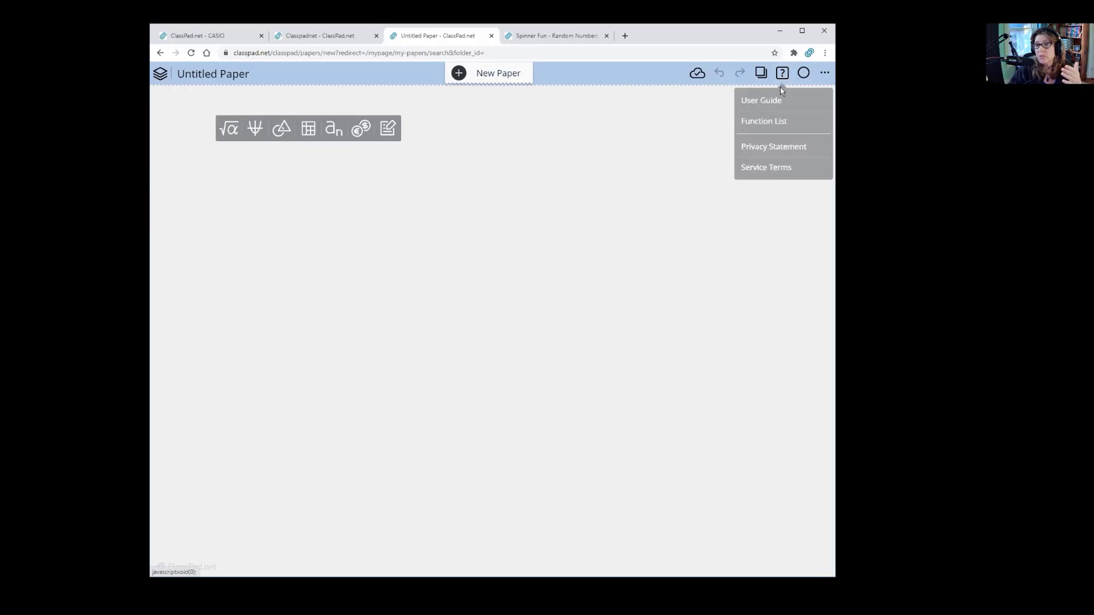
pyautogui.click(775, 125)
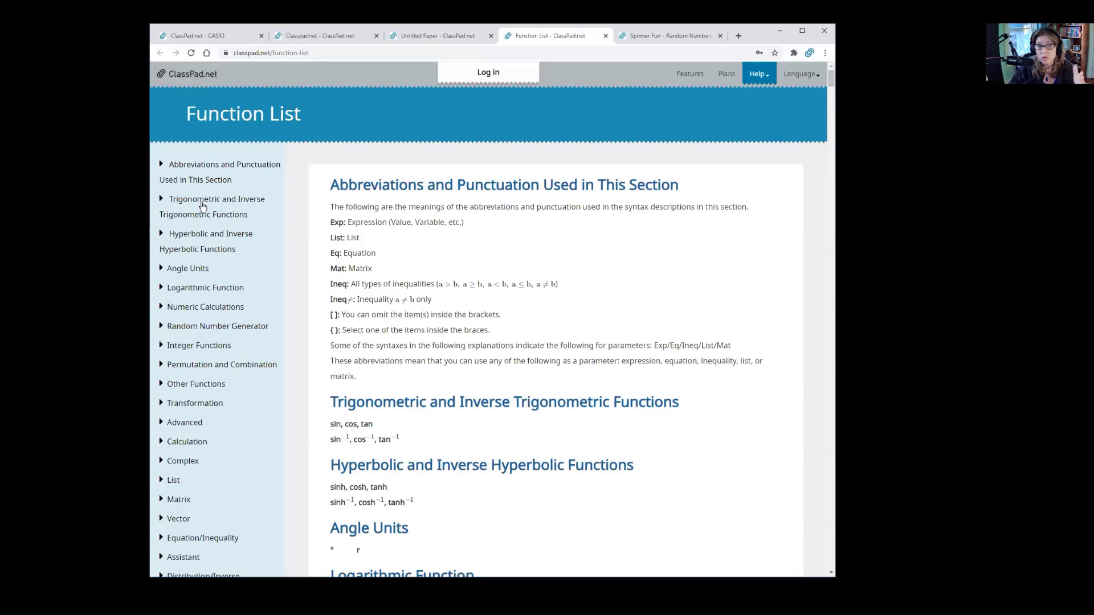
pyautogui.scroll(-1, 274, 320)
pyautogui.scroll(-2, 274, 321)
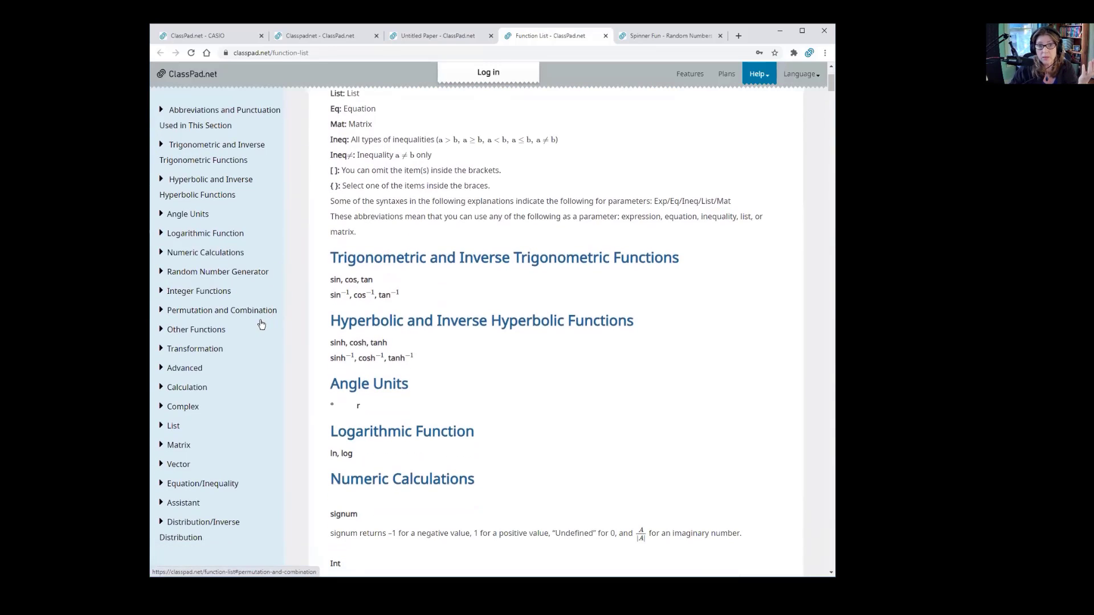
pyautogui.scroll(2, 232, 281)
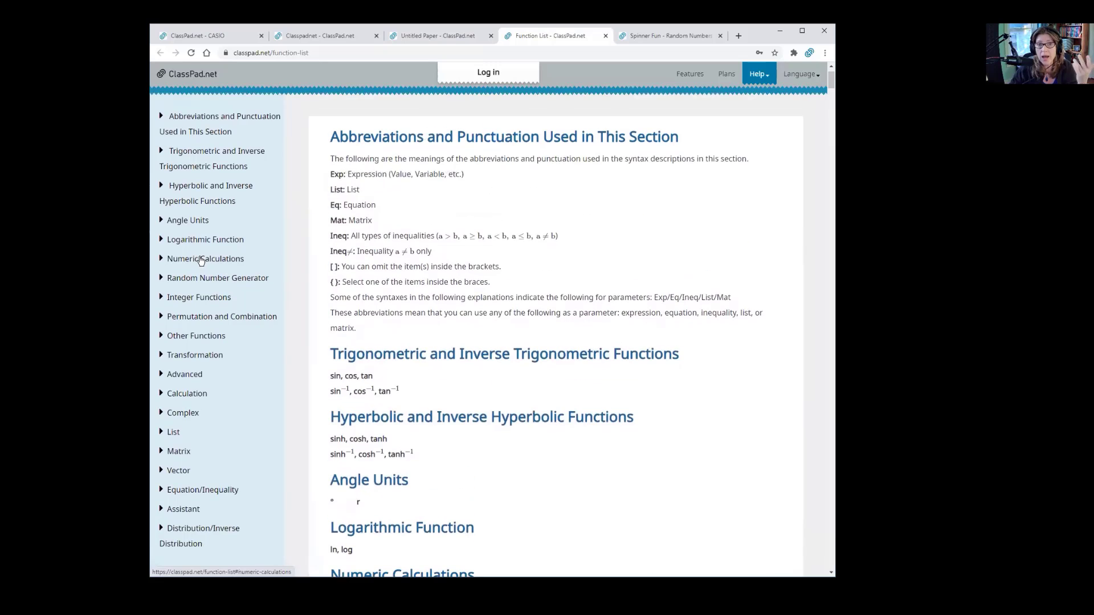
pyautogui.click(163, 279)
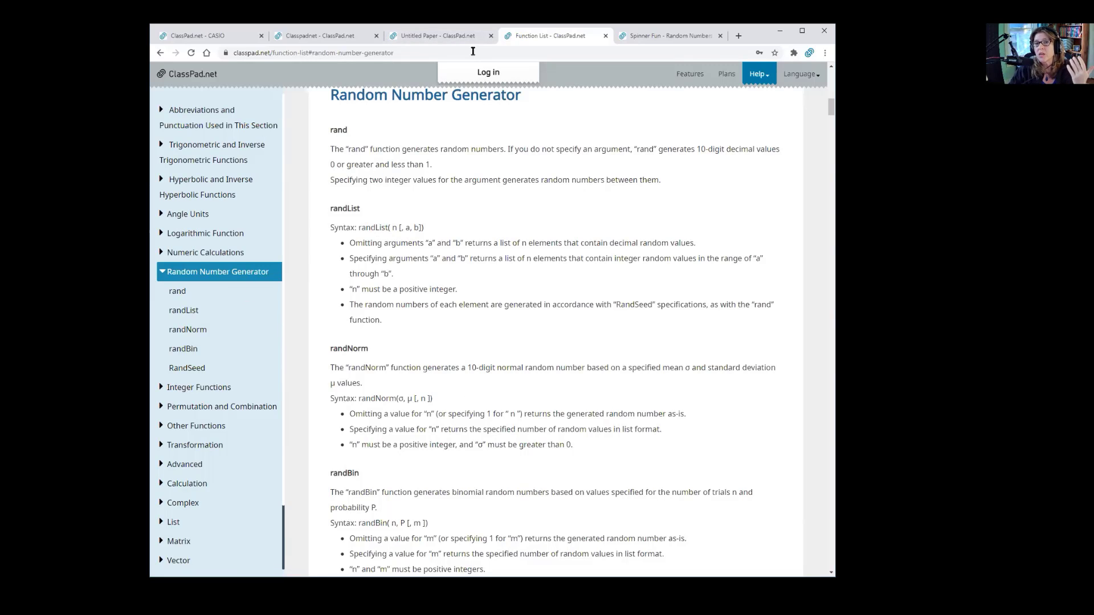
# Return to the untitled paper, add a calculation note, evaluate rand() in it and show the result as a decimal.
pyautogui.hotkey('ctrl', 'shift', 'Tab')
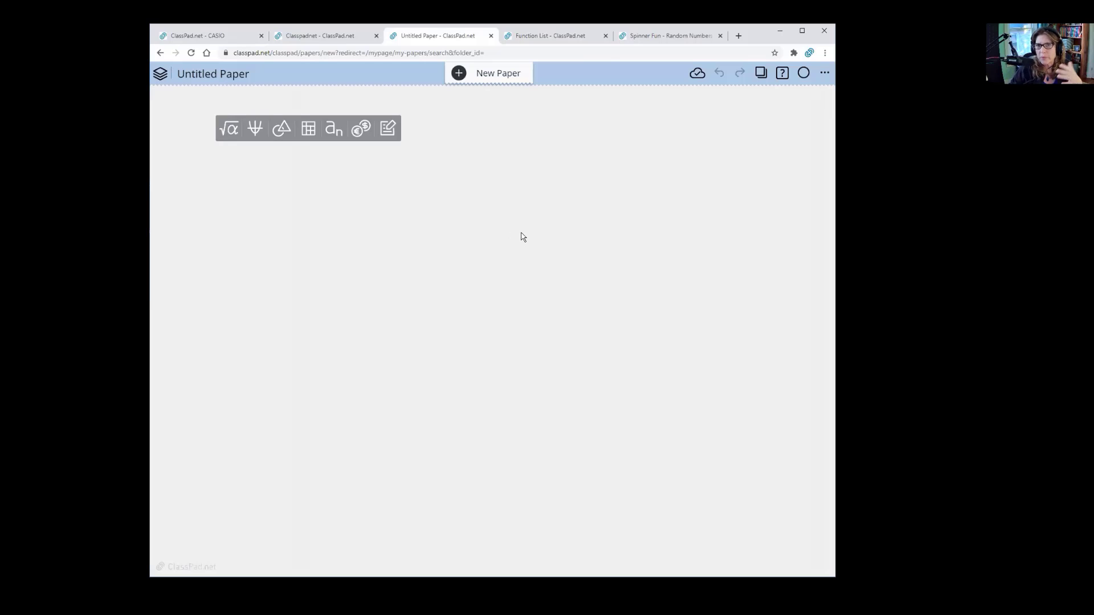
pyautogui.click(231, 129)
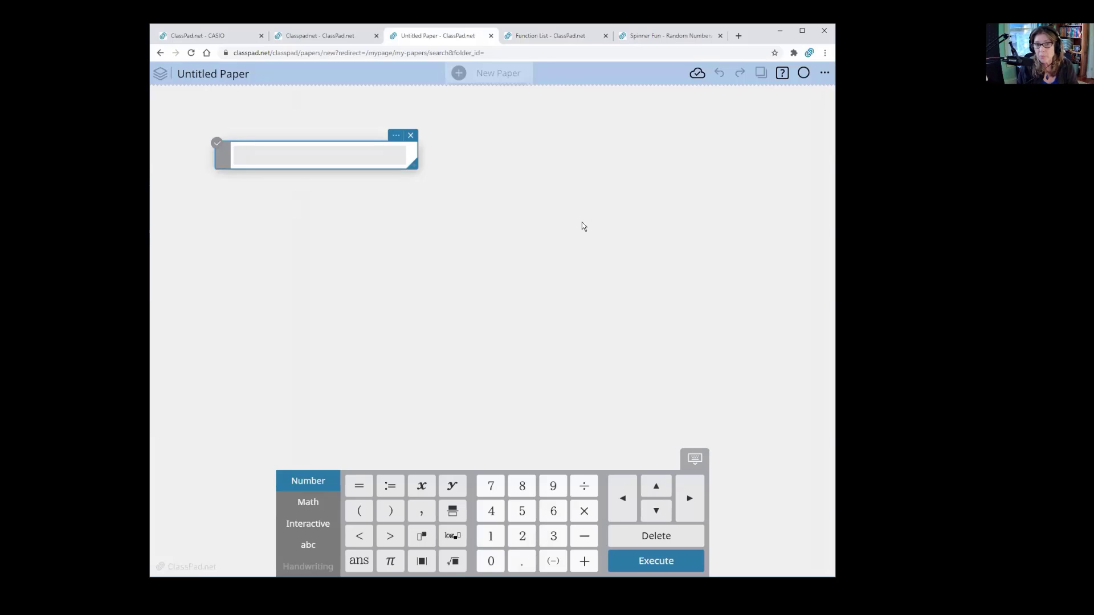
pyautogui.write('r')
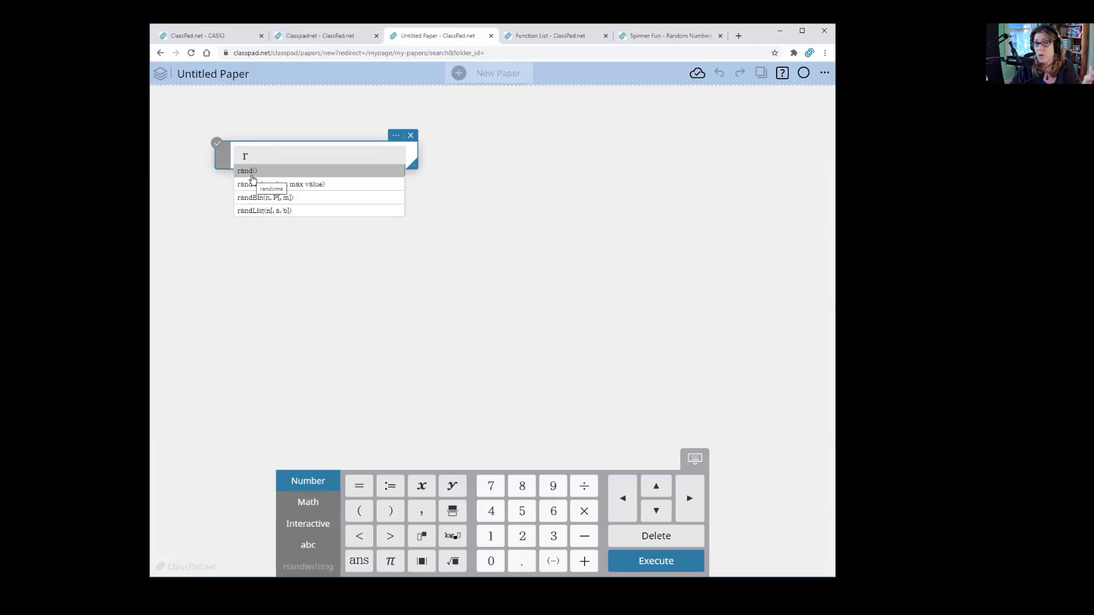
pyautogui.click(252, 172)
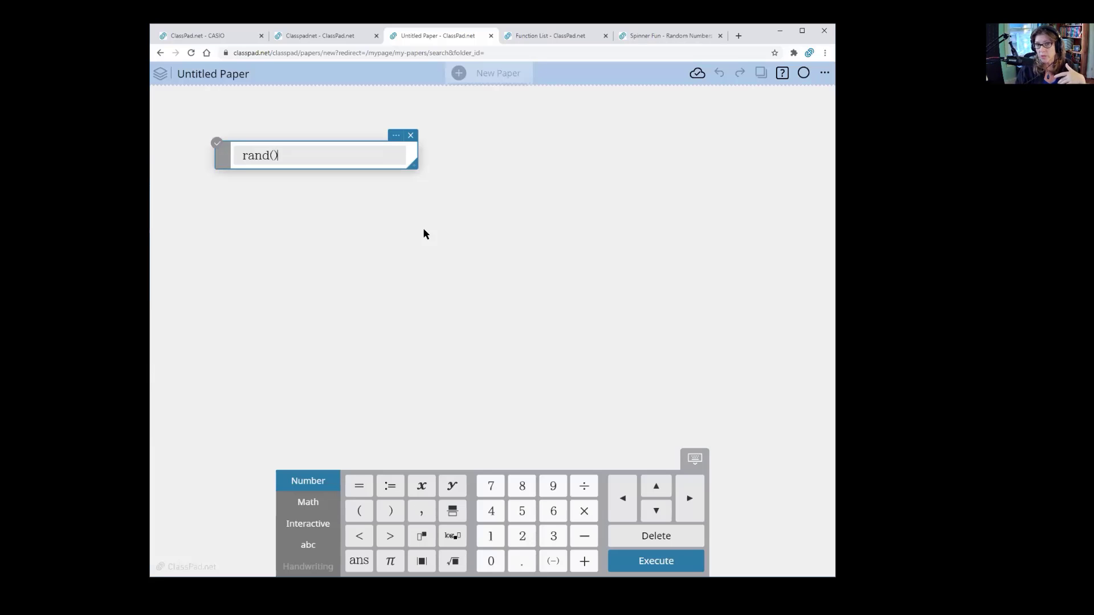
pyautogui.press('Return')
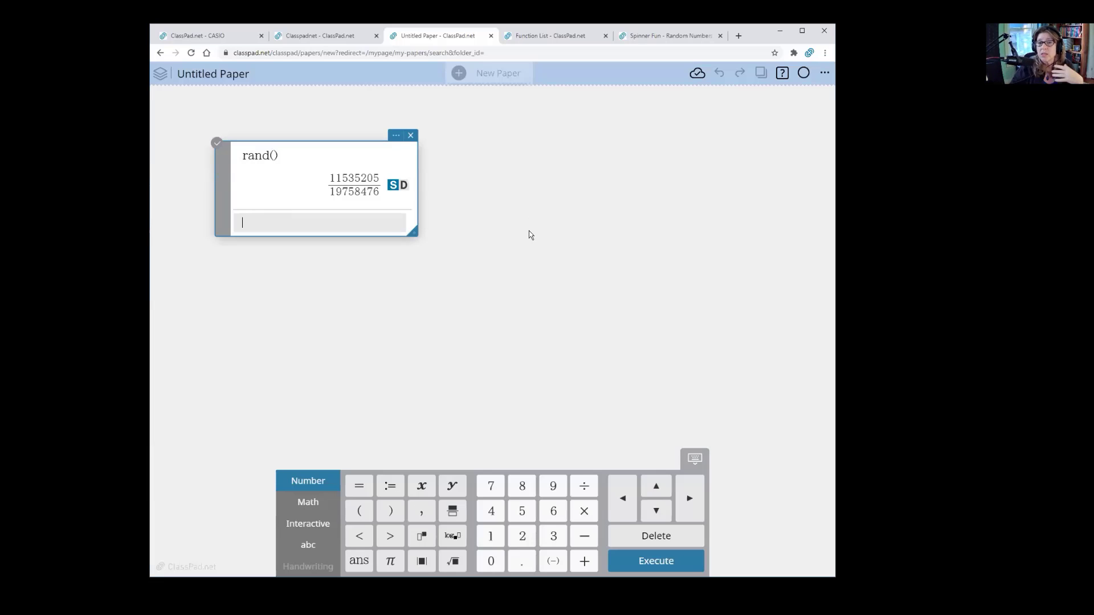
pyautogui.click(404, 187)
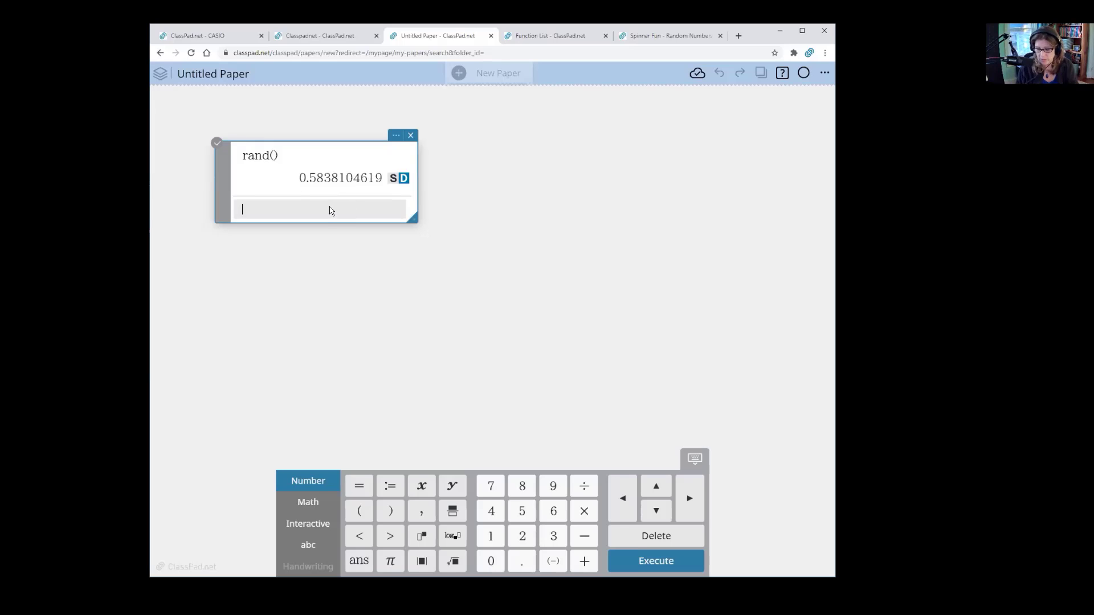
# Evaluate rand() a second time in the same note and convert its result to decimal form.
pyautogui.write('rand()')
pyautogui.press('Return')
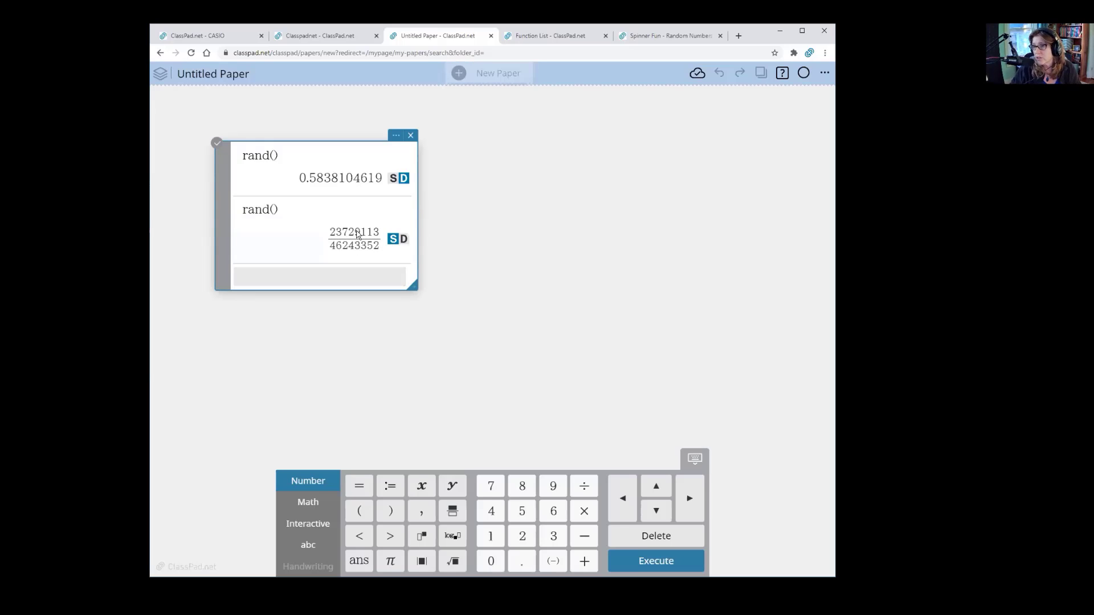
pyautogui.click(404, 243)
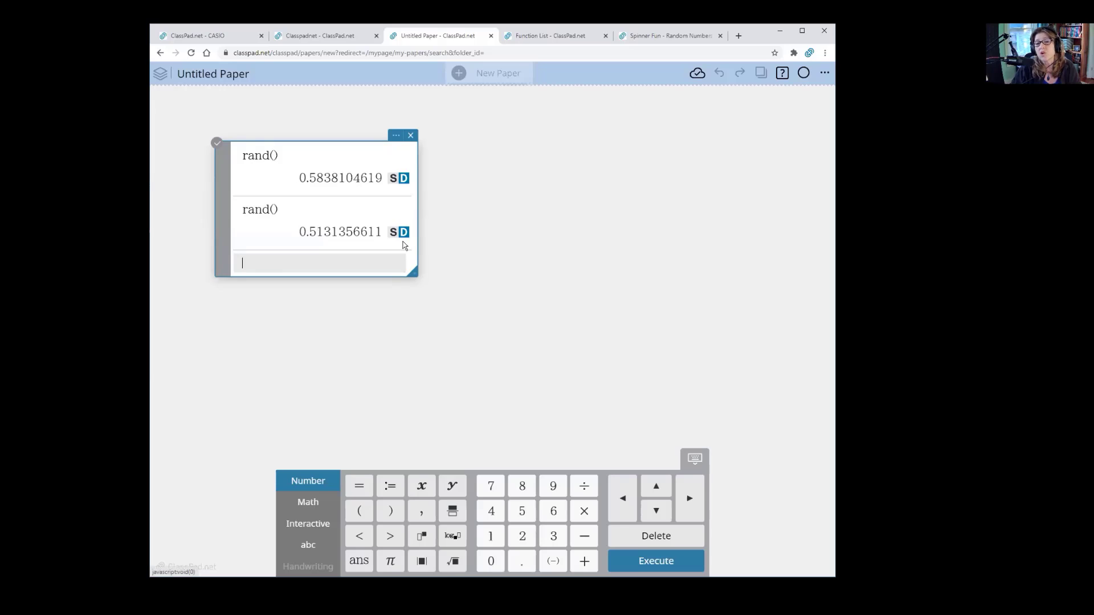
# Set the paper's number format to Fix 1 in the math settings.
pyautogui.click(825, 73)
pyautogui.click(745, 141)
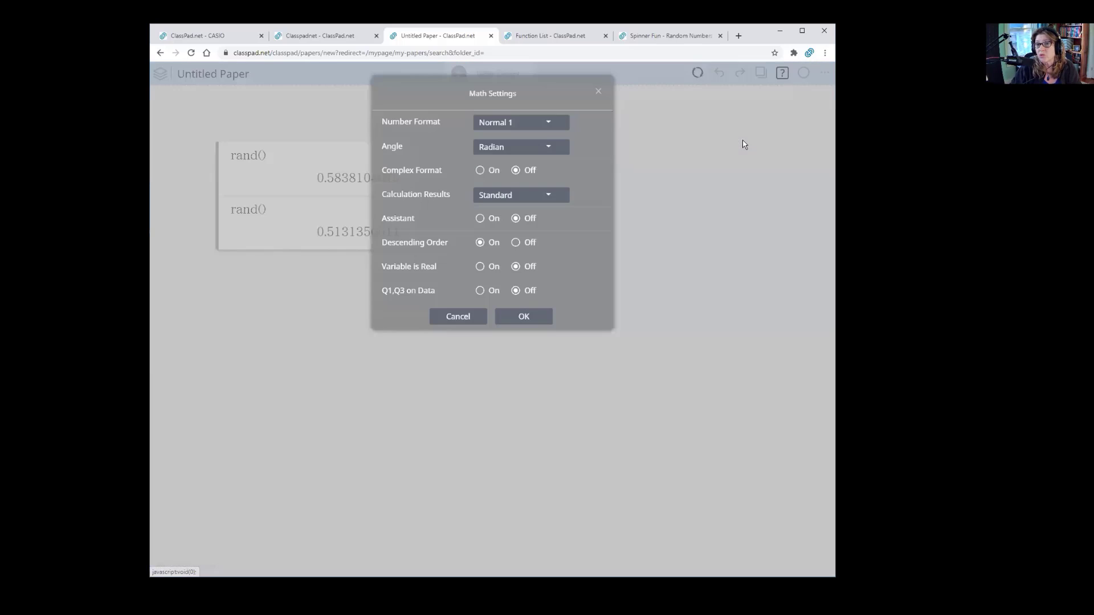
pyautogui.click(553, 128)
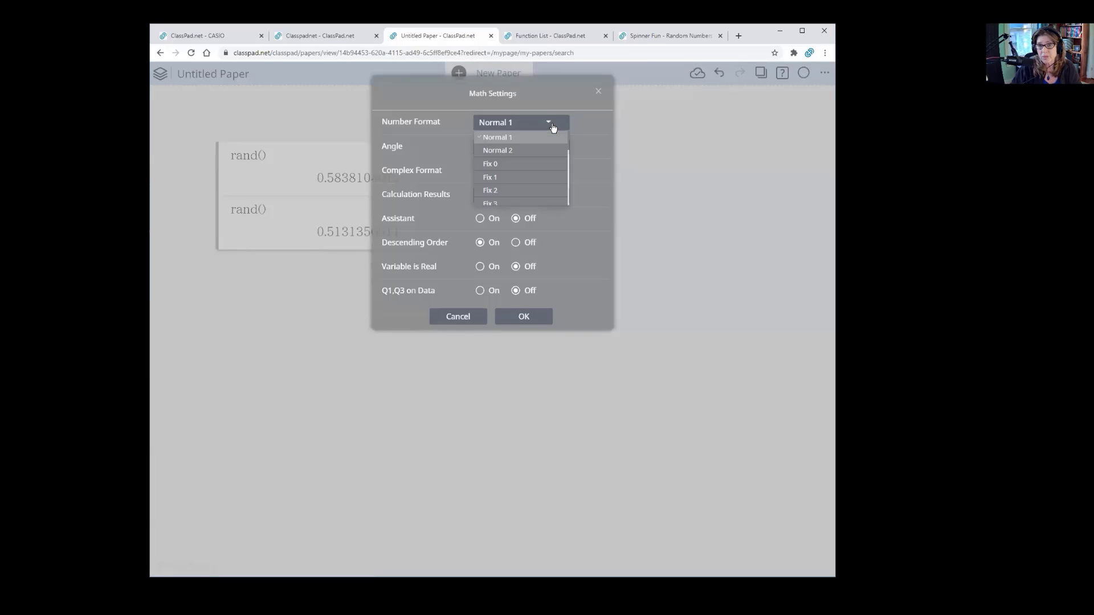
pyautogui.click(501, 180)
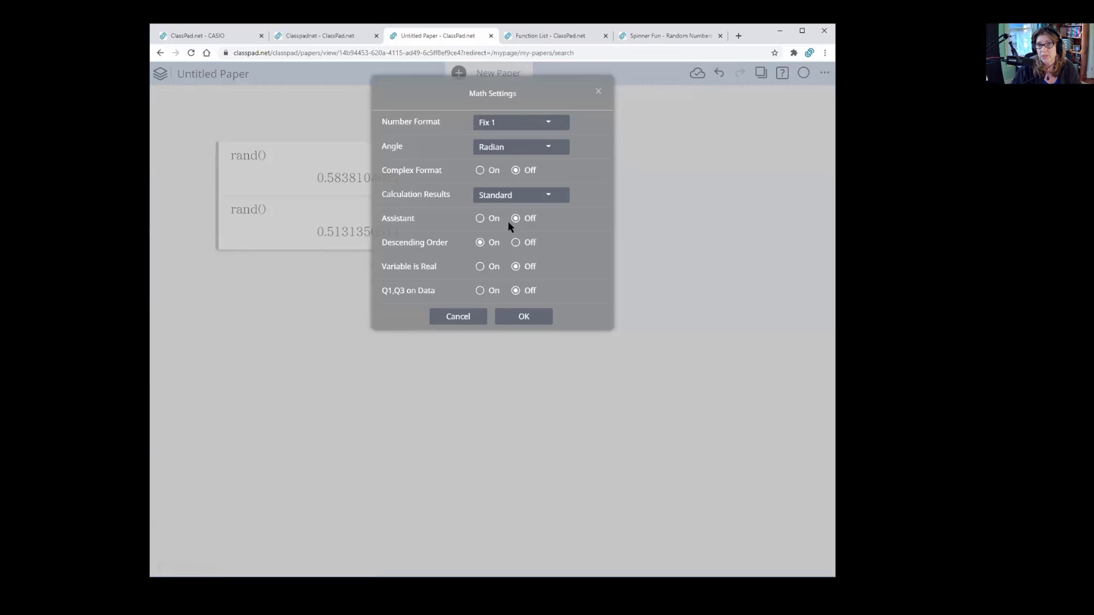
pyautogui.click(515, 317)
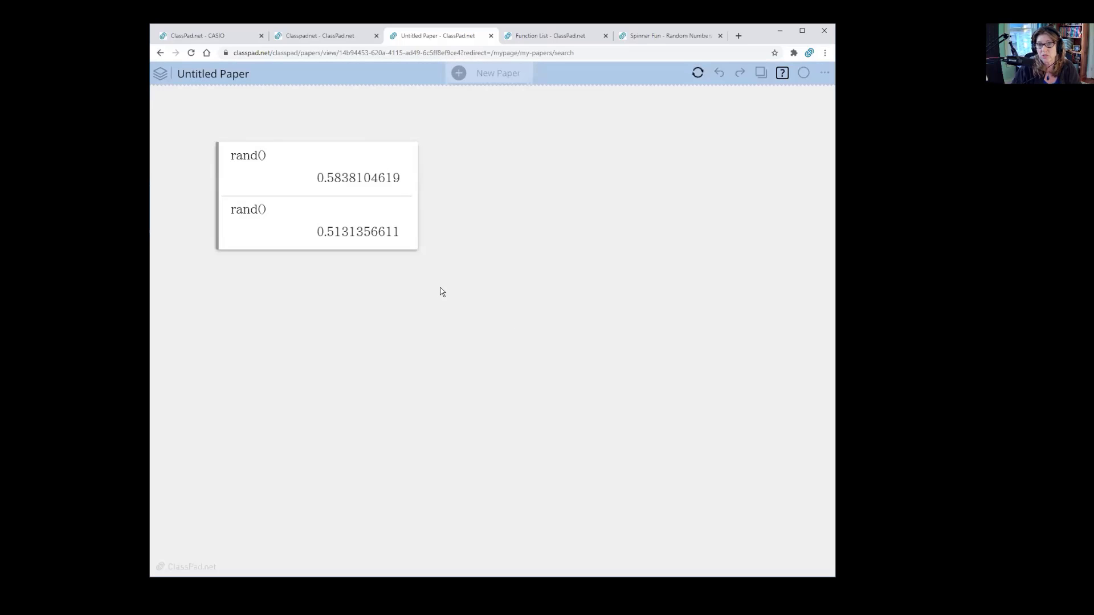
# Evaluate rand() a third time in the note, view the result as a decimal, and switch it back to a fraction.
pyautogui.click(322, 238)
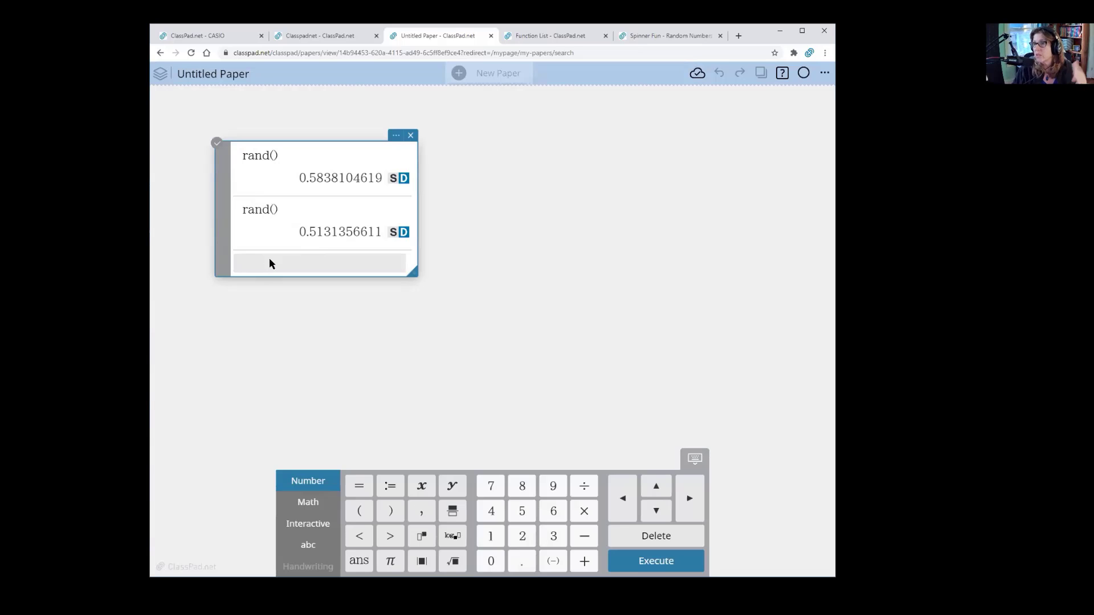
pyautogui.write('rand()')
pyautogui.press('Return')
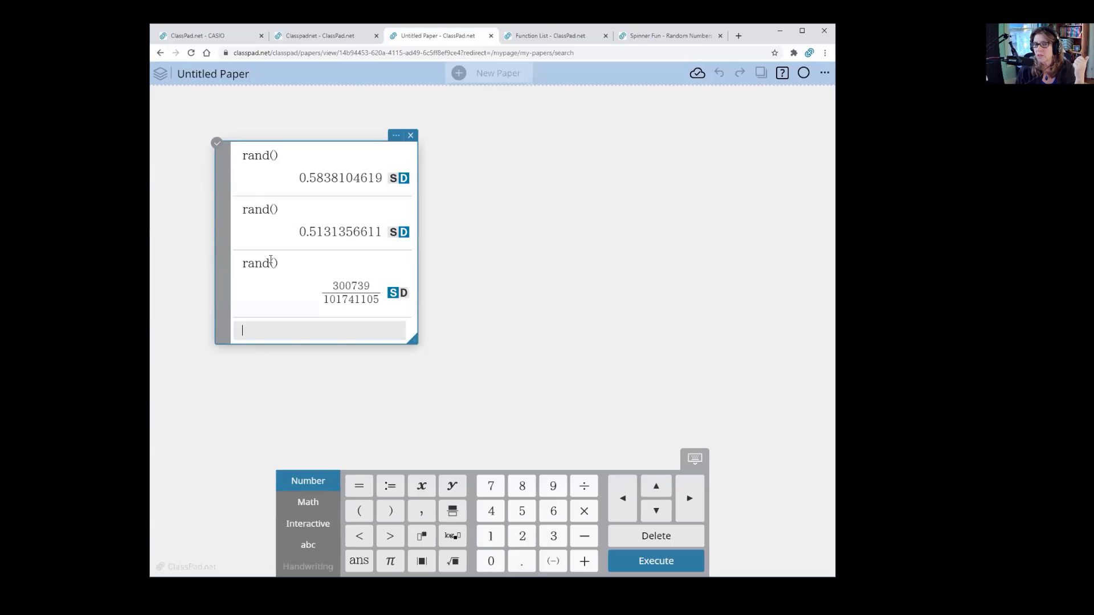
pyautogui.click(403, 294)
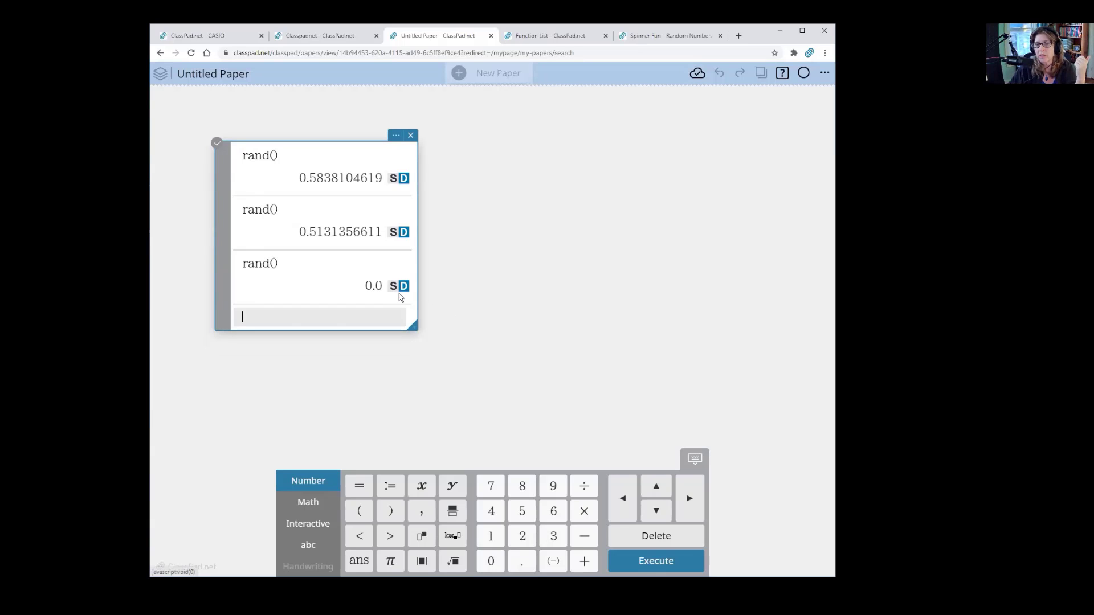
pyautogui.click(392, 288)
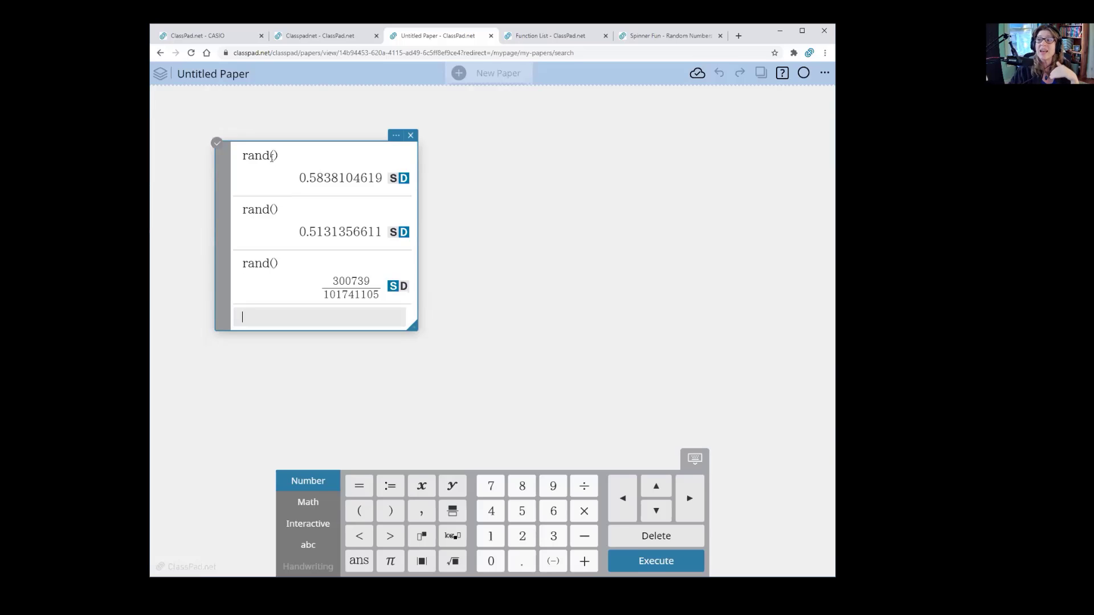
# Add a second calculation note beside the first and insert the suggested rand(min value, max value) function.
pyautogui.click(457, 144)
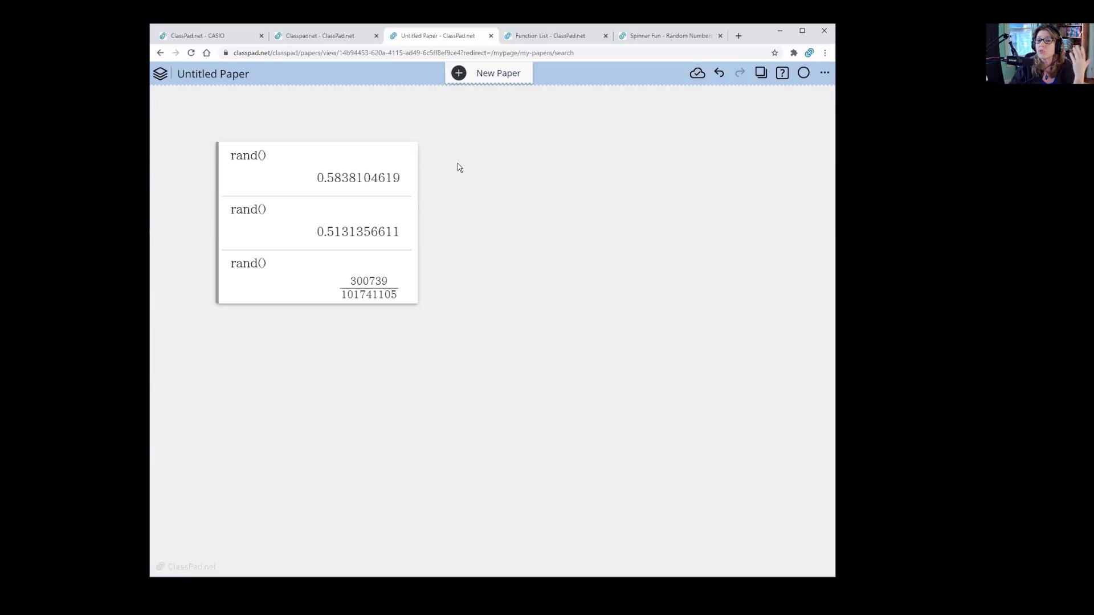
pyautogui.click(463, 150)
pyautogui.click(462, 147)
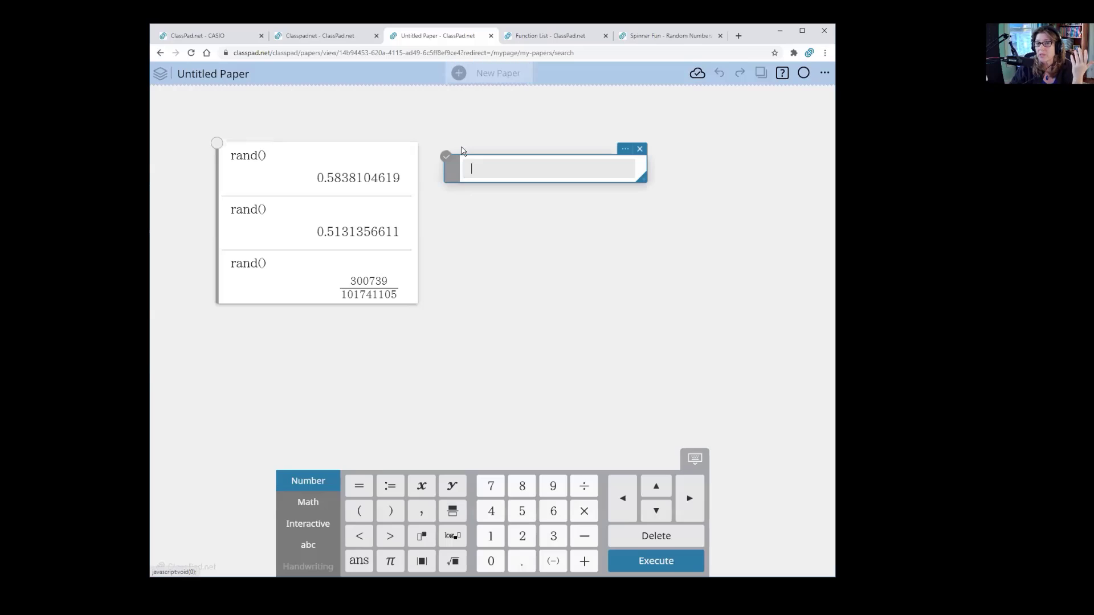
pyautogui.write('ra')
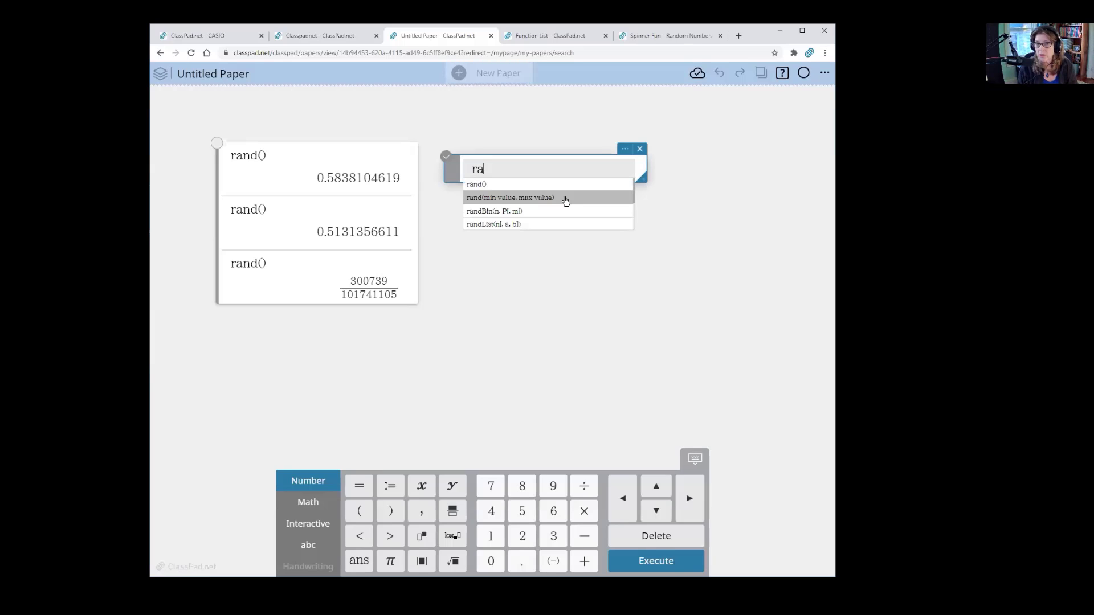
pyautogui.write('nd')
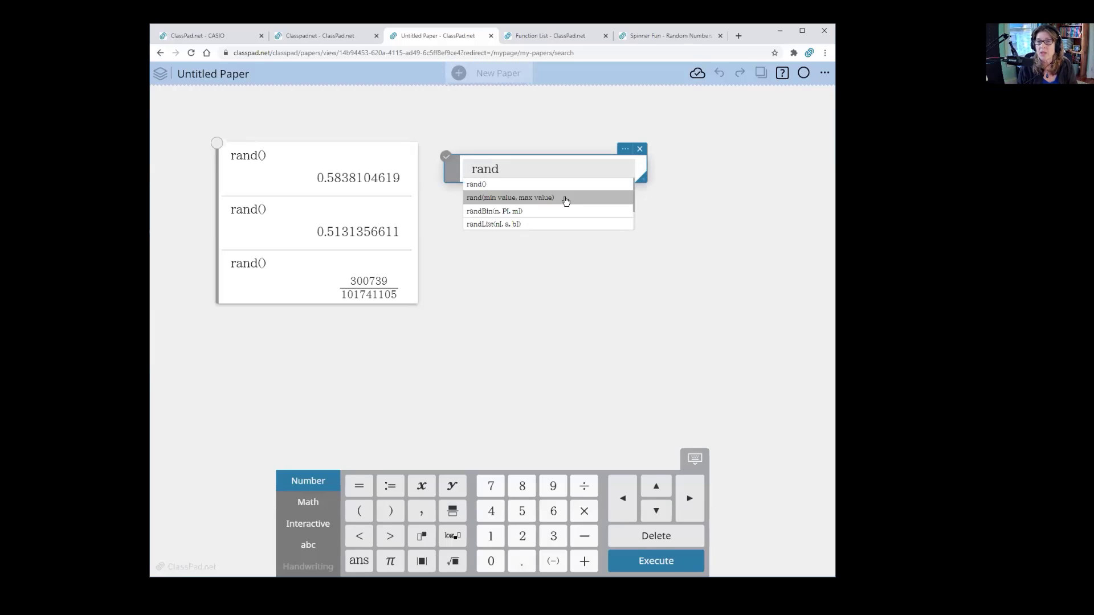
pyautogui.click(566, 197)
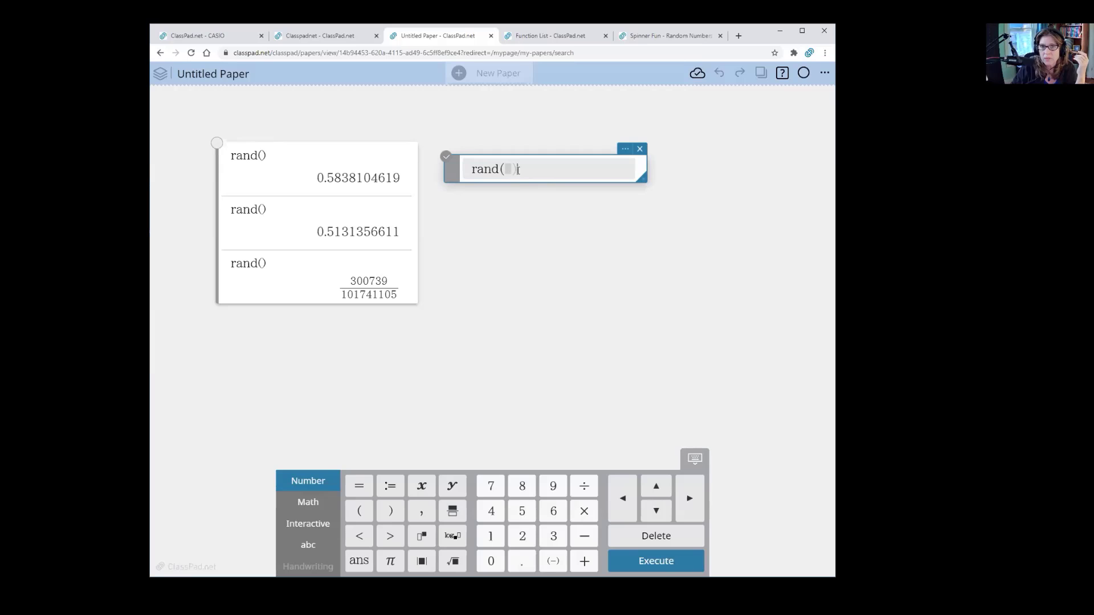
# Replace the inserted function with rand(1,25) and evaluate it twice.
pyautogui.press('BackSpace')
pyautogui.press('BackSpace')
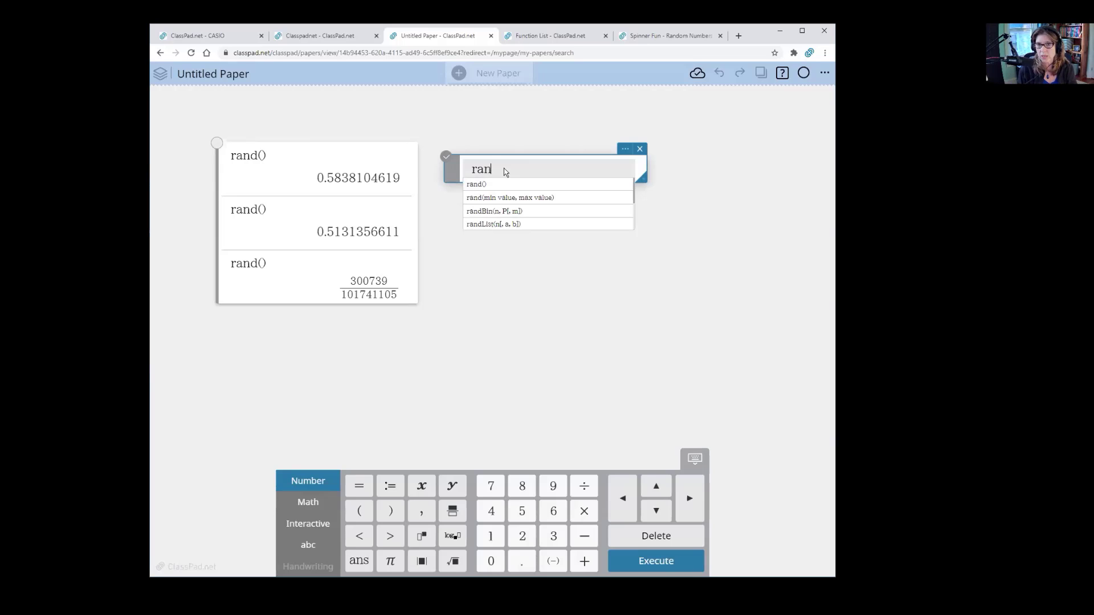
pyautogui.write('d(')
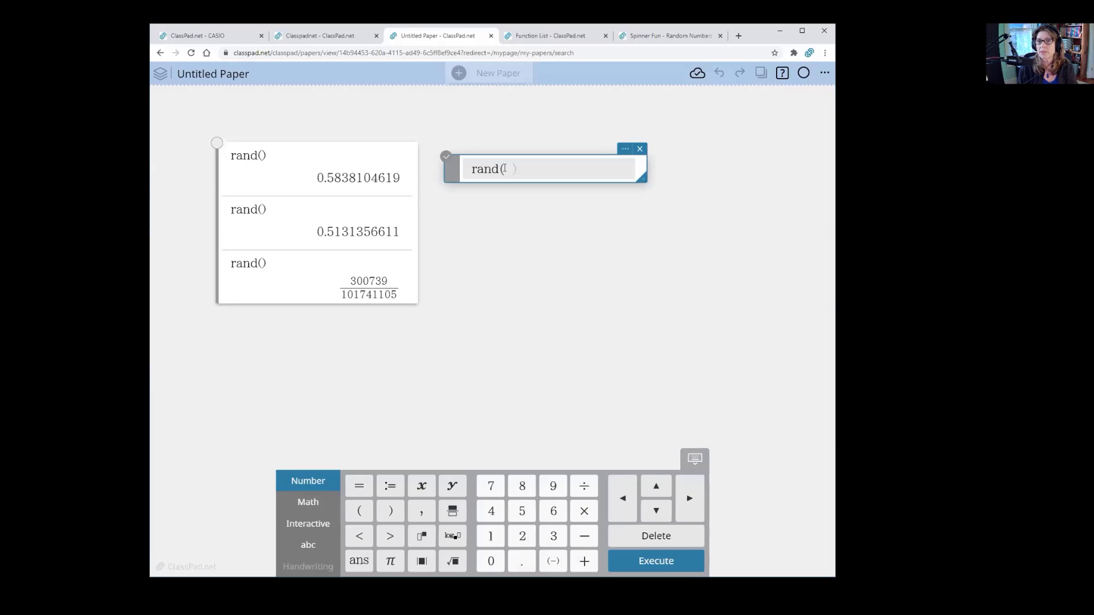
pyautogui.write('1,')
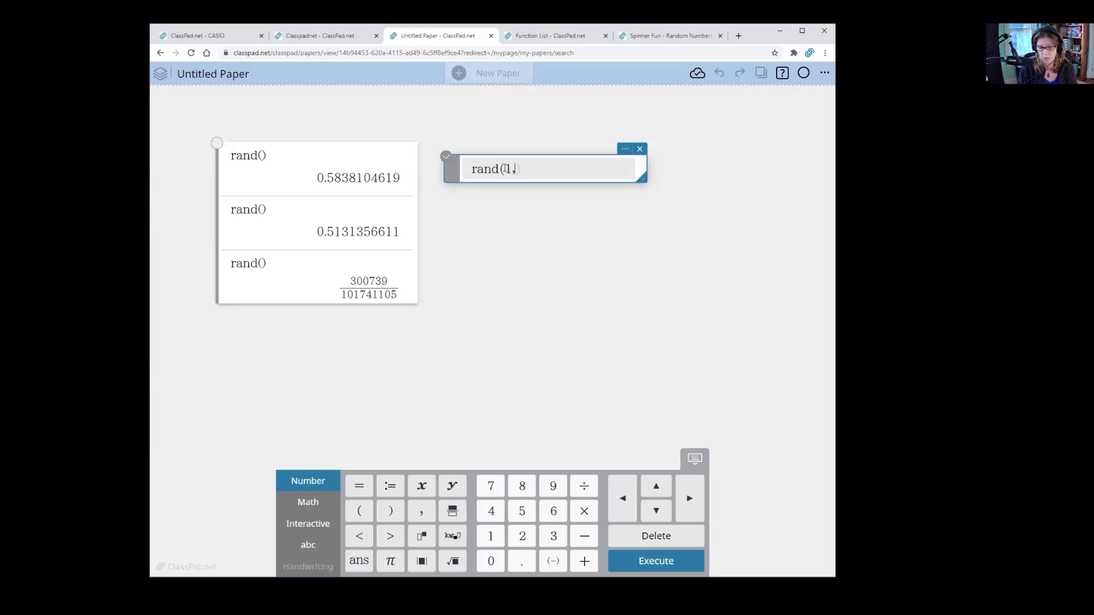
pyautogui.write('25')
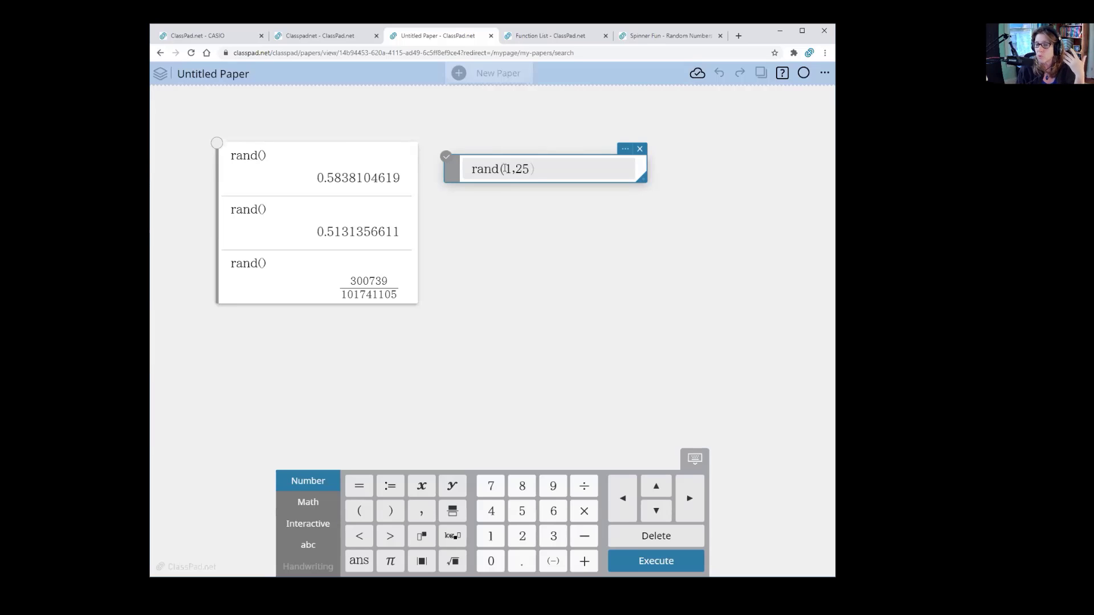
pyautogui.press('Return')
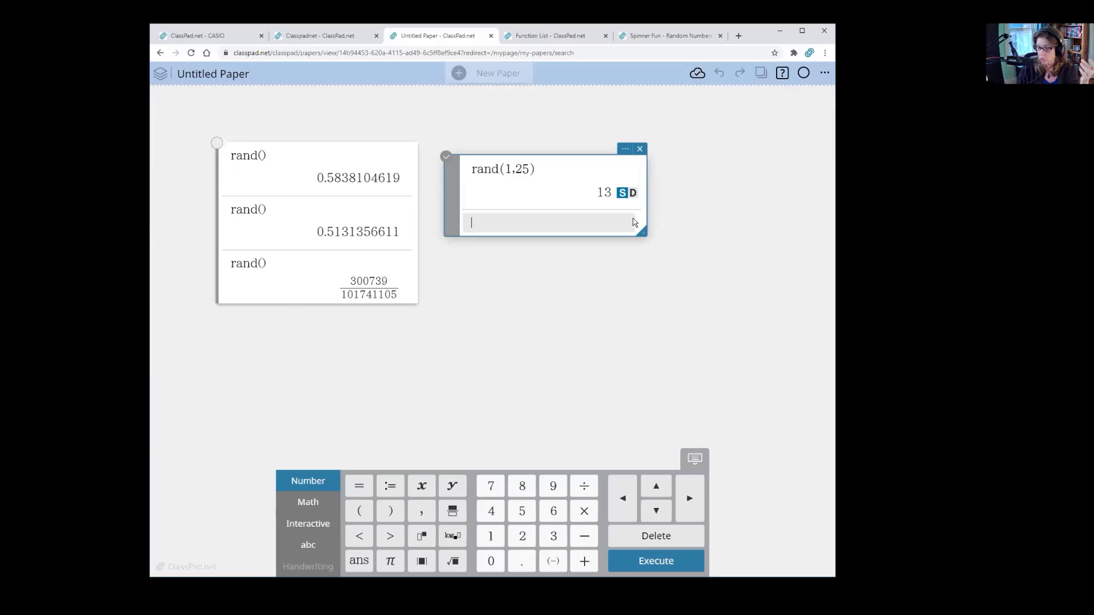
pyautogui.click(647, 566)
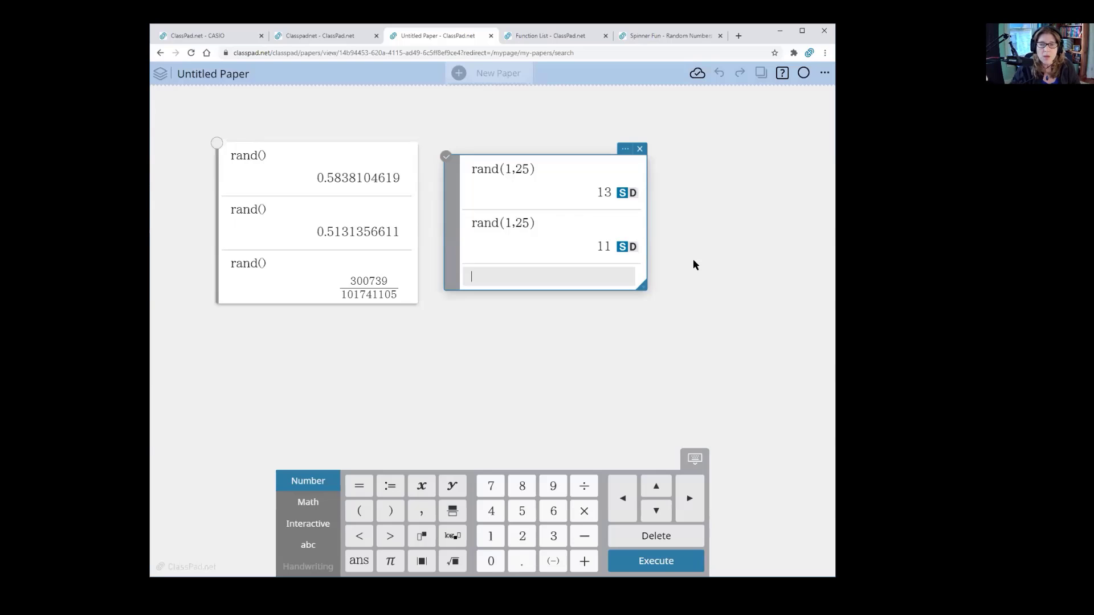
# Move the rand() note to the paper's upper-left corner and place the rand(1,25) note directly below it.
pyautogui.moveTo(310, 149); pyautogui.dragTo(301, 101)
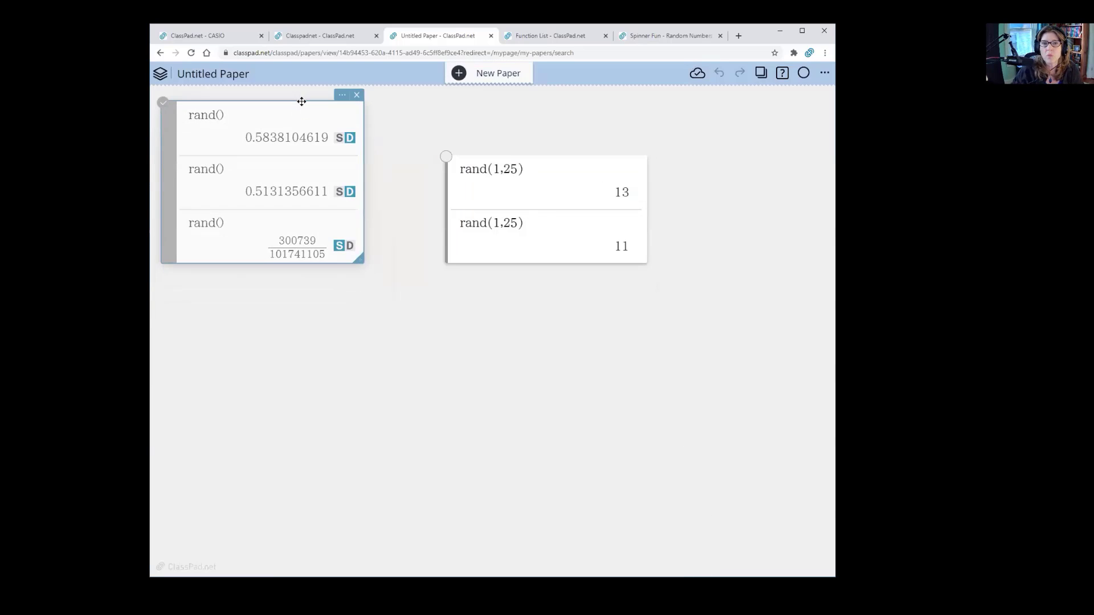
pyautogui.moveTo(542, 166); pyautogui.dragTo(259, 308)
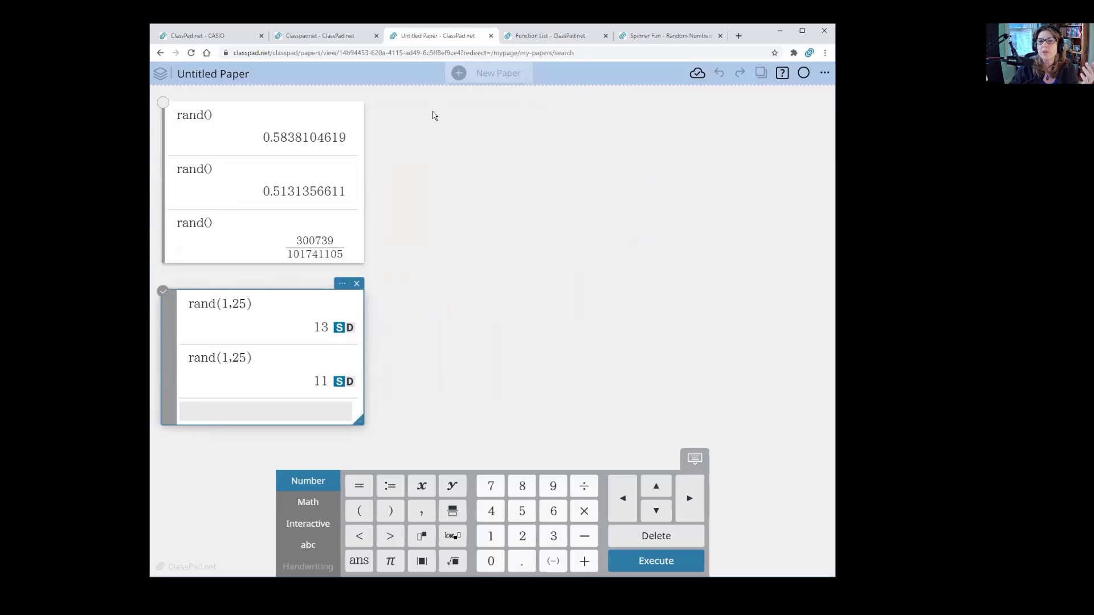
# Add a text note beside the rand() note containing the lines "Coin:", "Heads -" and "Tails".
pyautogui.click(418, 120)
pyautogui.click(418, 119)
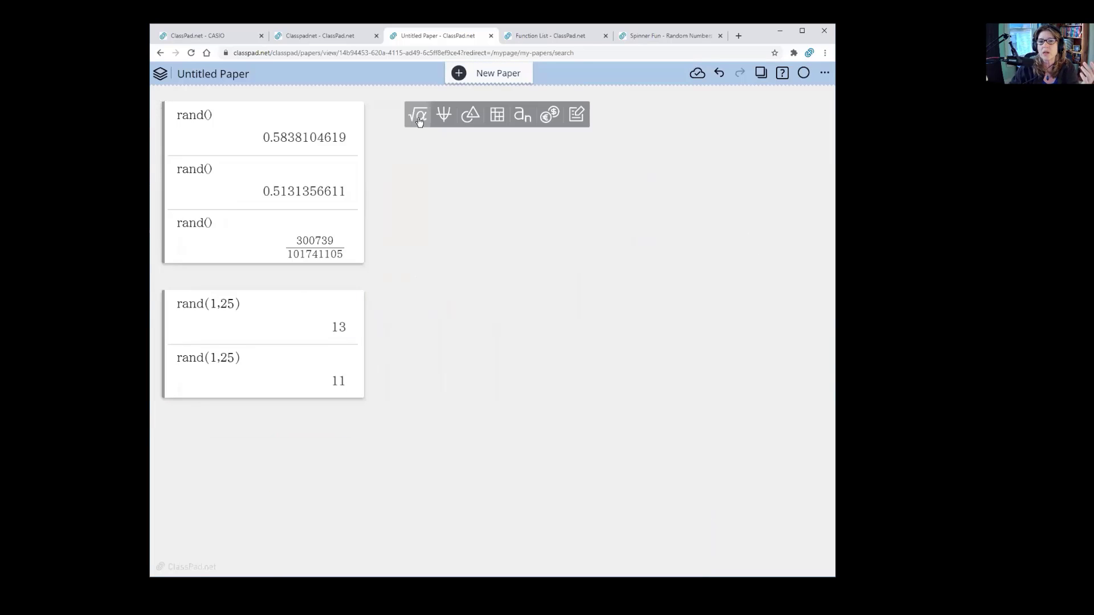
pyautogui.click(575, 115)
pyautogui.write('C')
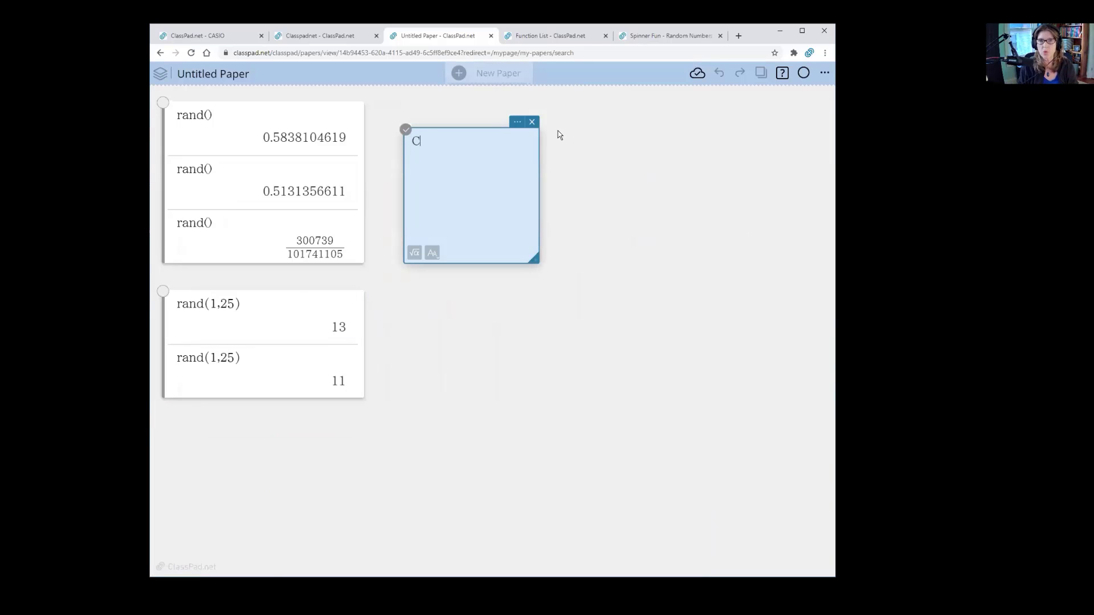
pyautogui.write('oin:')
pyautogui.press('Return')
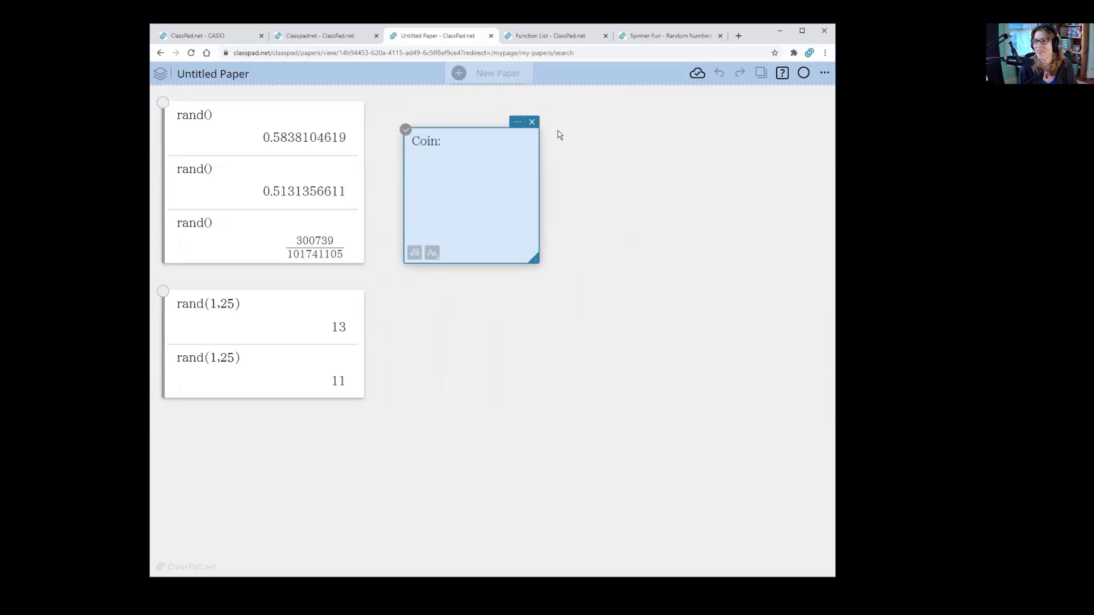
pyautogui.write('Hea')
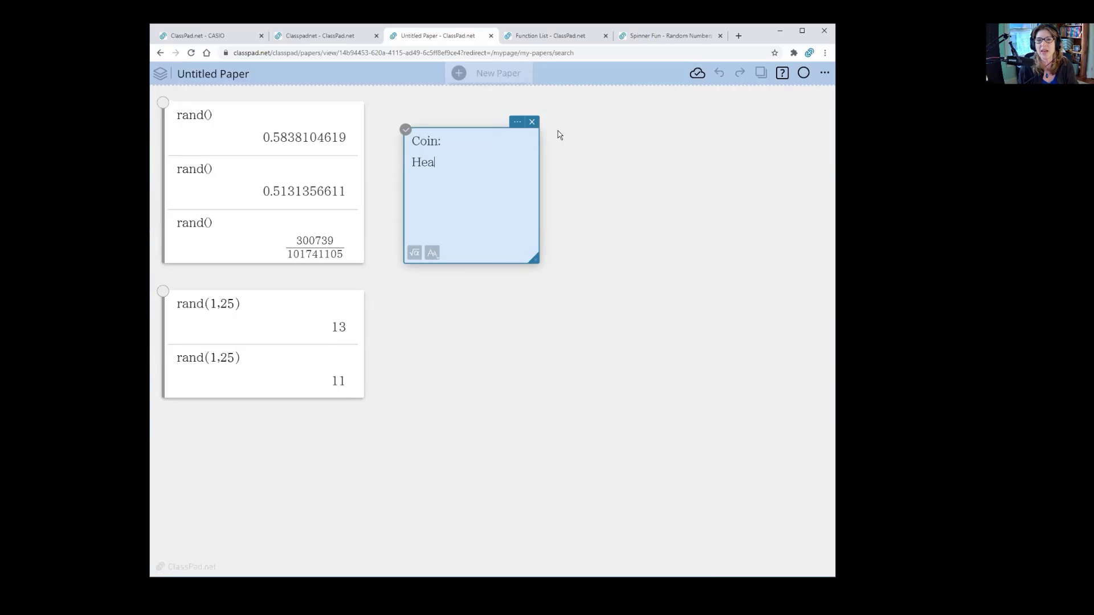
pyautogui.write('ds')
pyautogui.press('Return')
pyautogui.write('Tails')
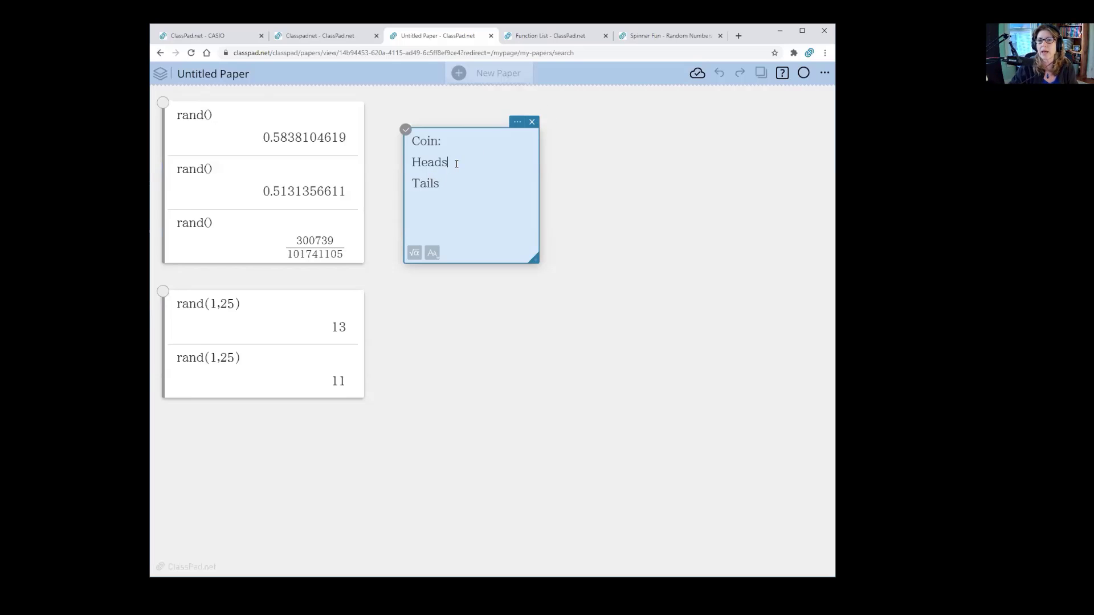
pyautogui.write('-')
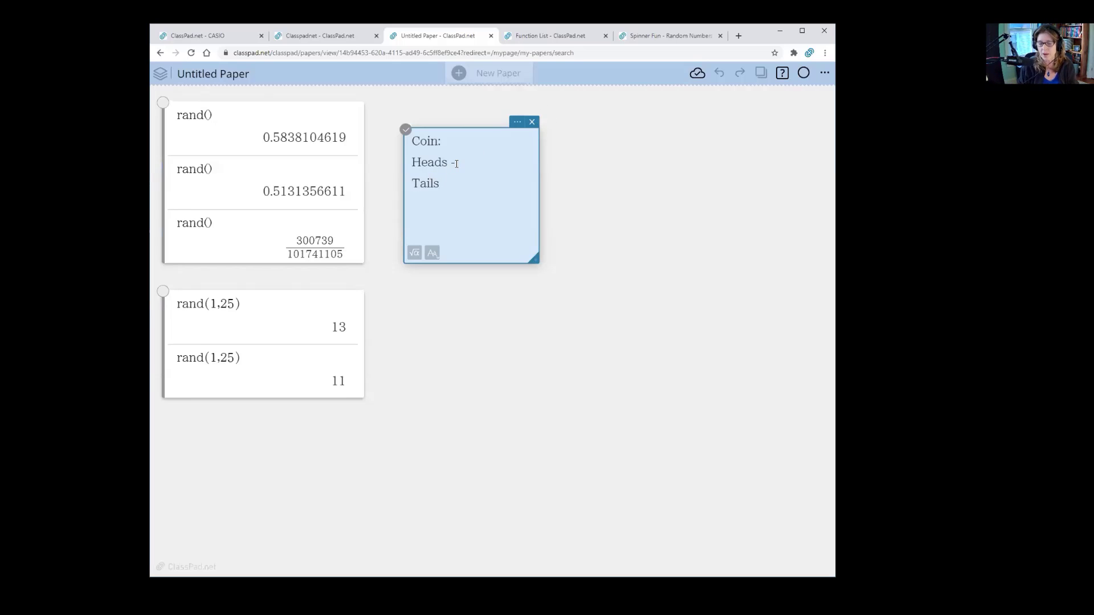
pyautogui.write('1/2')
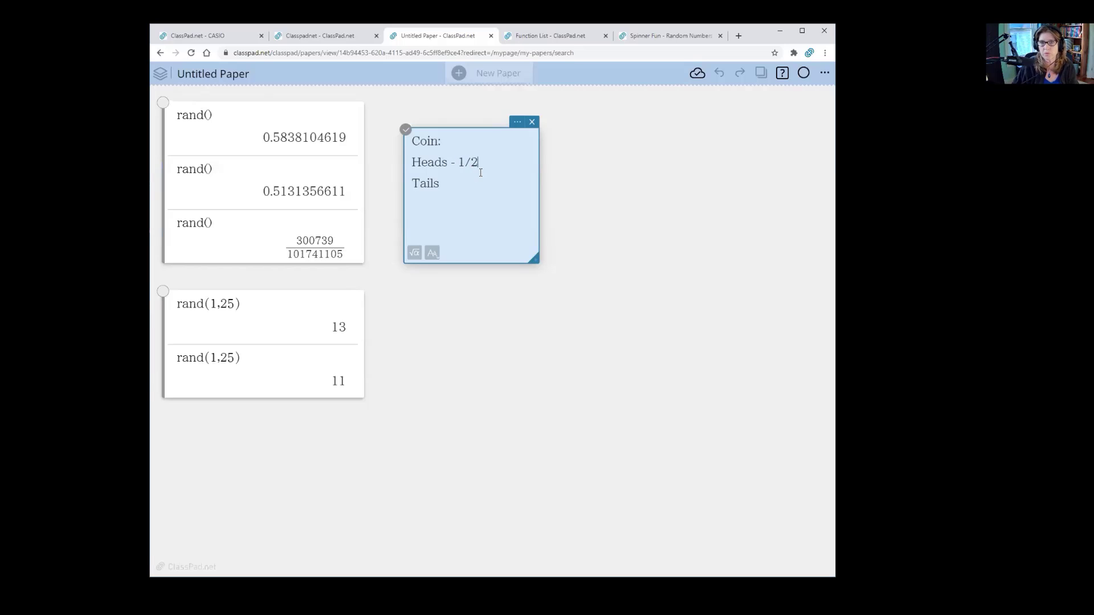
pyautogui.press('BackSpace')
pyautogui.press('BackSpace')
pyautogui.press('BackSpace')
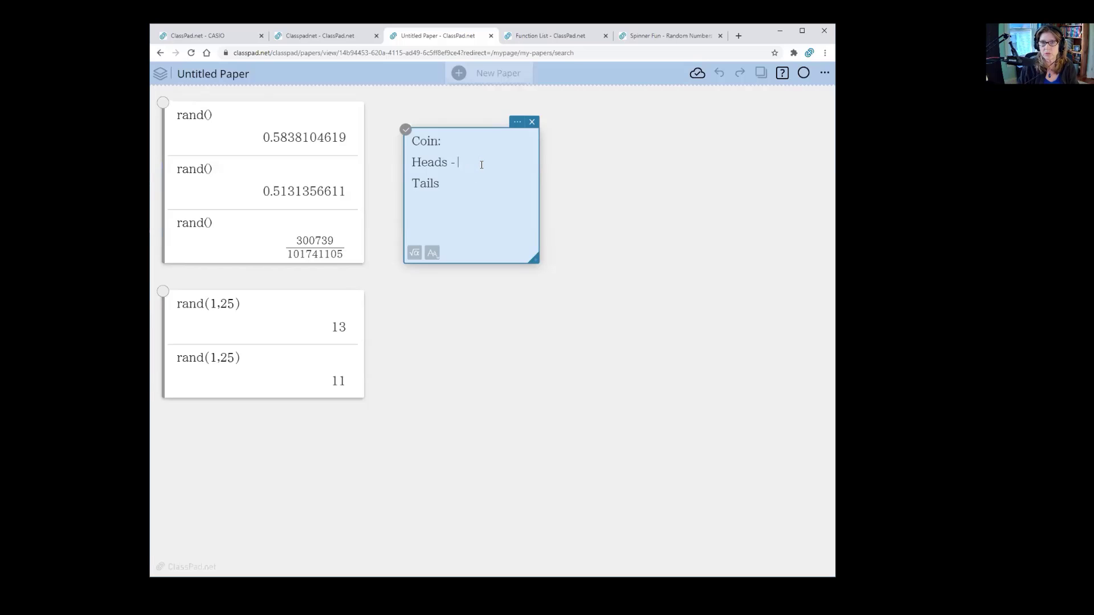
# Enter the fraction 1/2 as a math expression under both the Heads line and the Tails line.
pyautogui.click(415, 253)
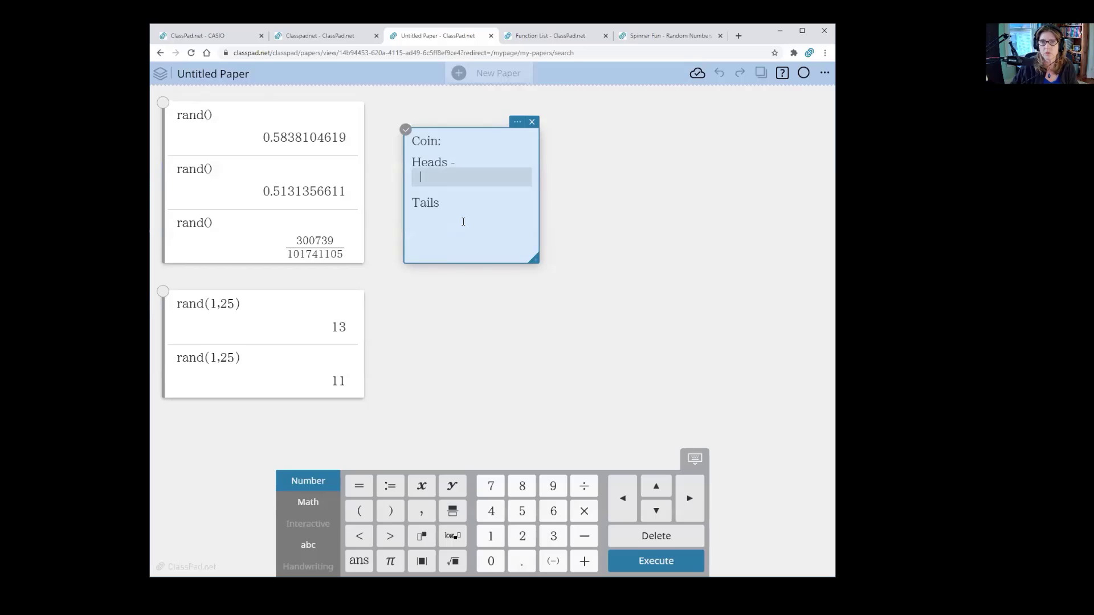
pyautogui.write('1/2')
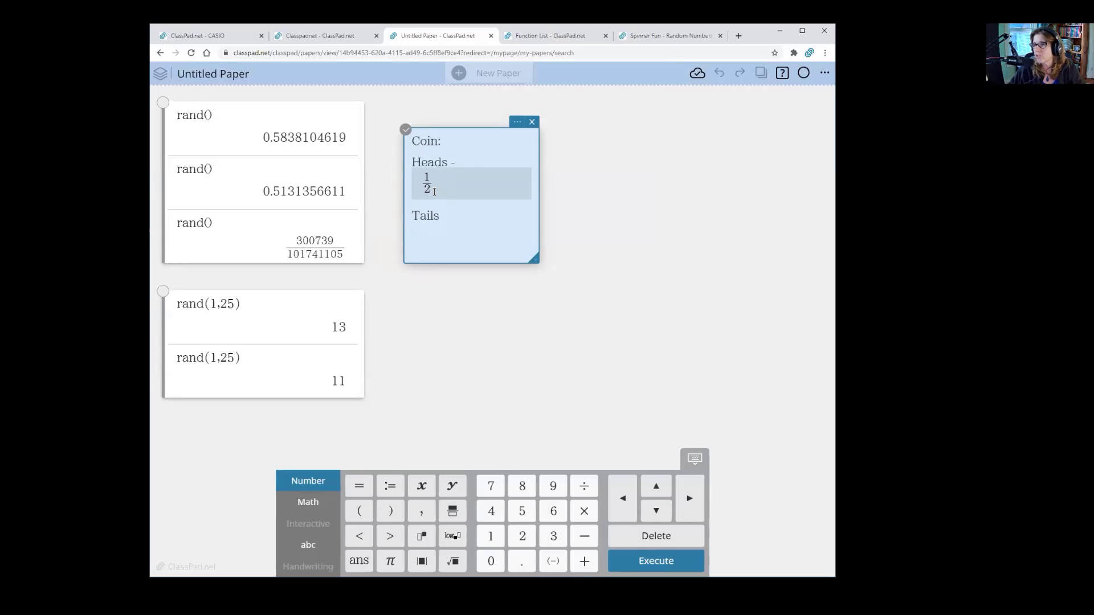
pyautogui.click(454, 217)
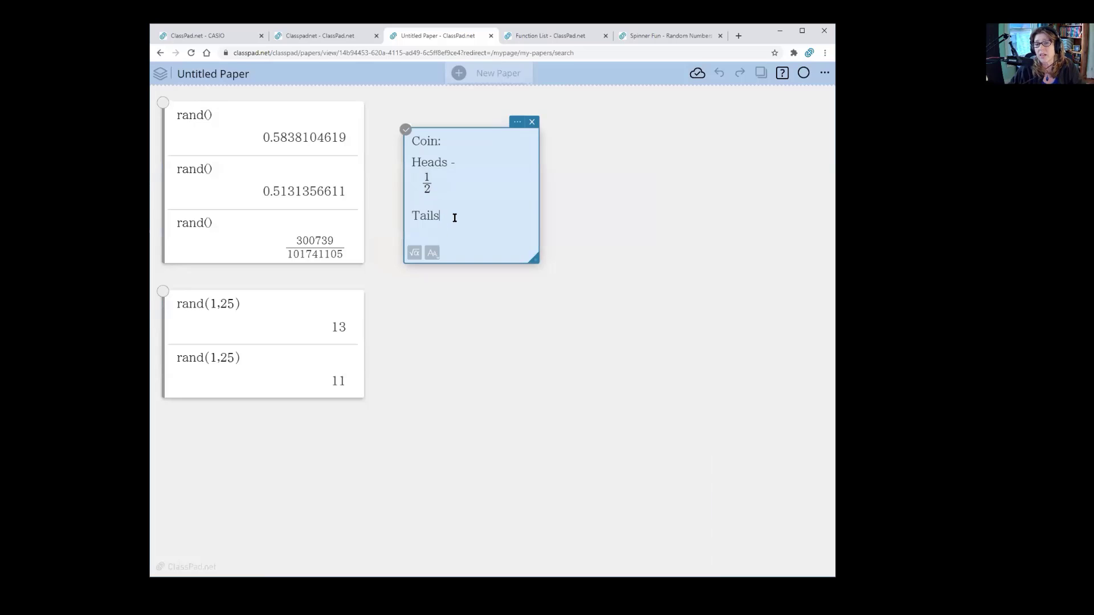
pyautogui.click(414, 254)
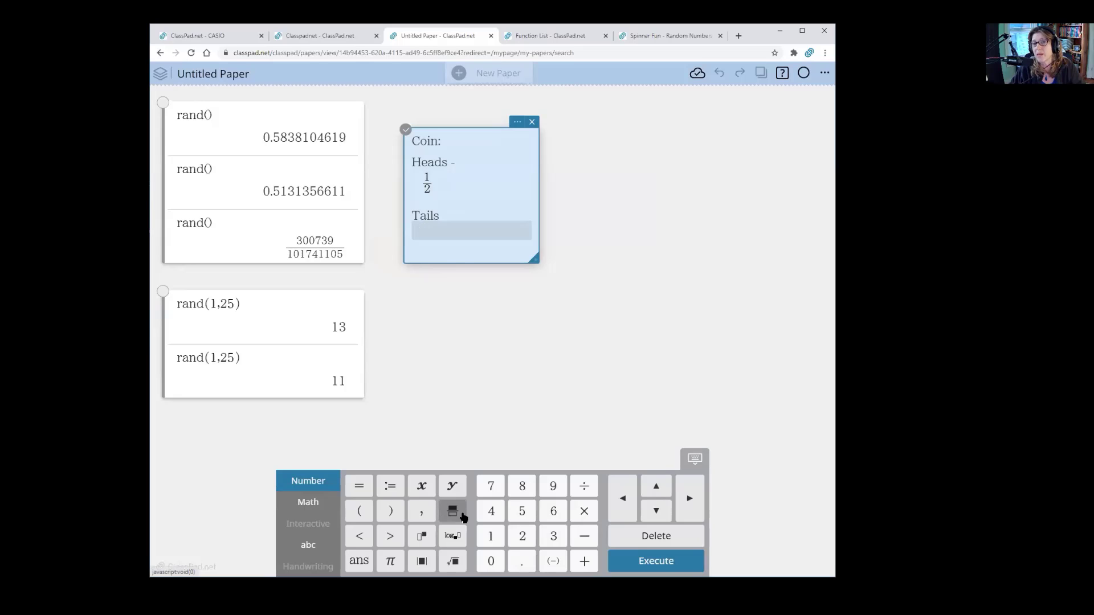
pyautogui.click(491, 541)
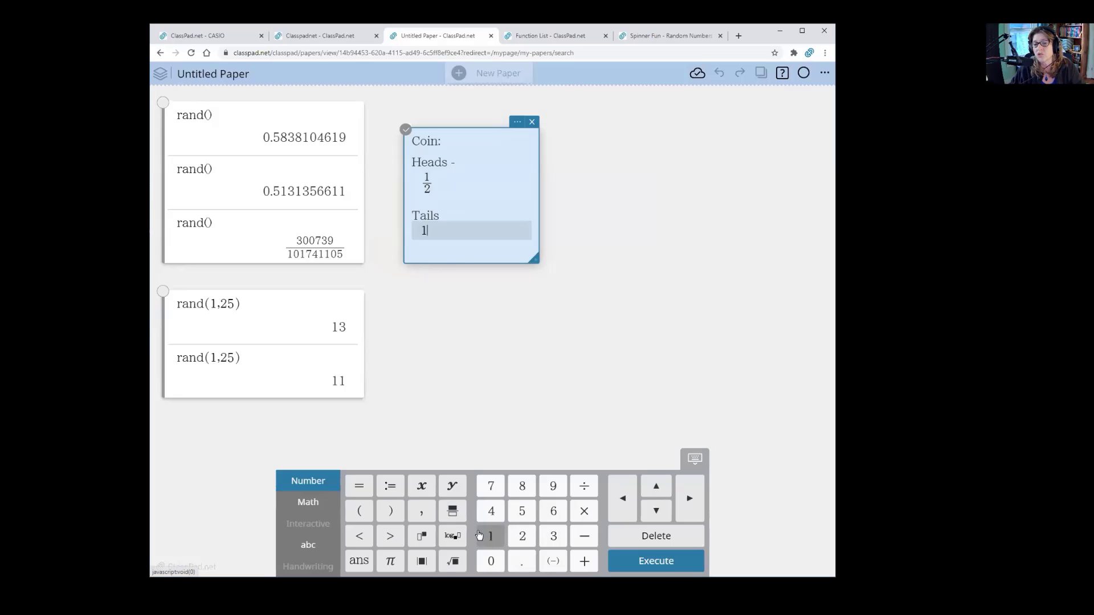
pyautogui.click(452, 511)
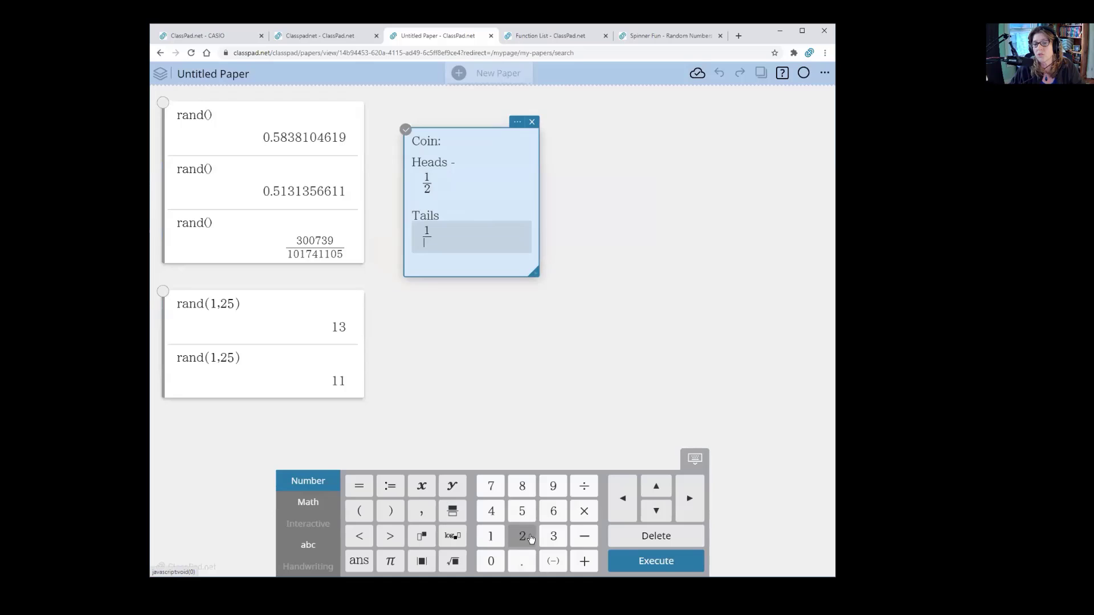
pyautogui.click(522, 536)
pyautogui.click(449, 265)
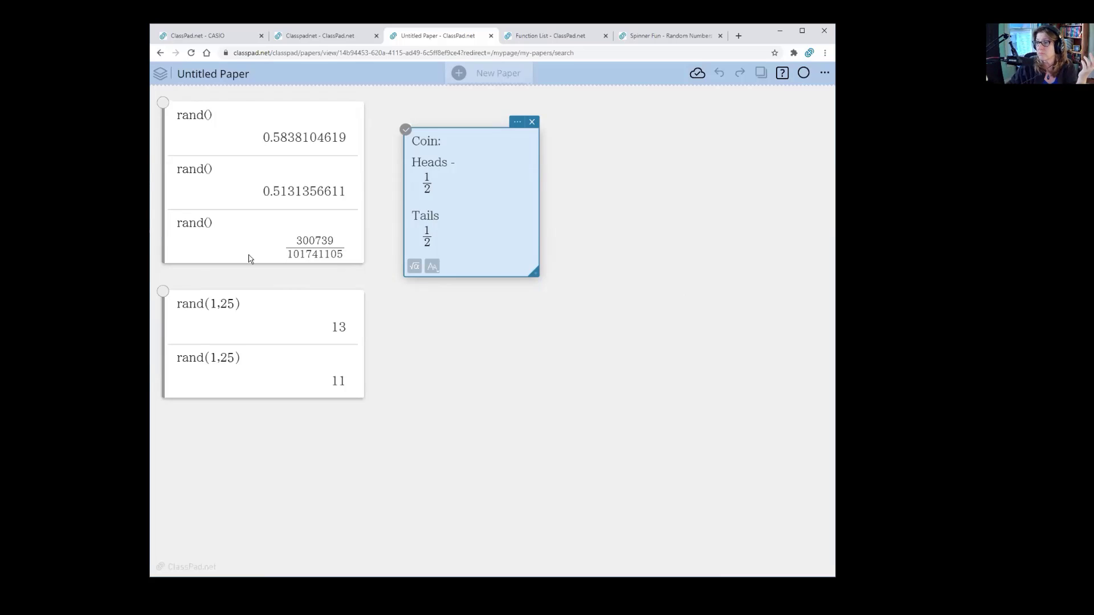
# Enlarge the Coin text note in height and width and align its upper edge with the rand() note.
pyautogui.moveTo(481, 276); pyautogui.dragTo(492, 342)
pyautogui.moveTo(548, 235); pyautogui.dragTo(579, 237)
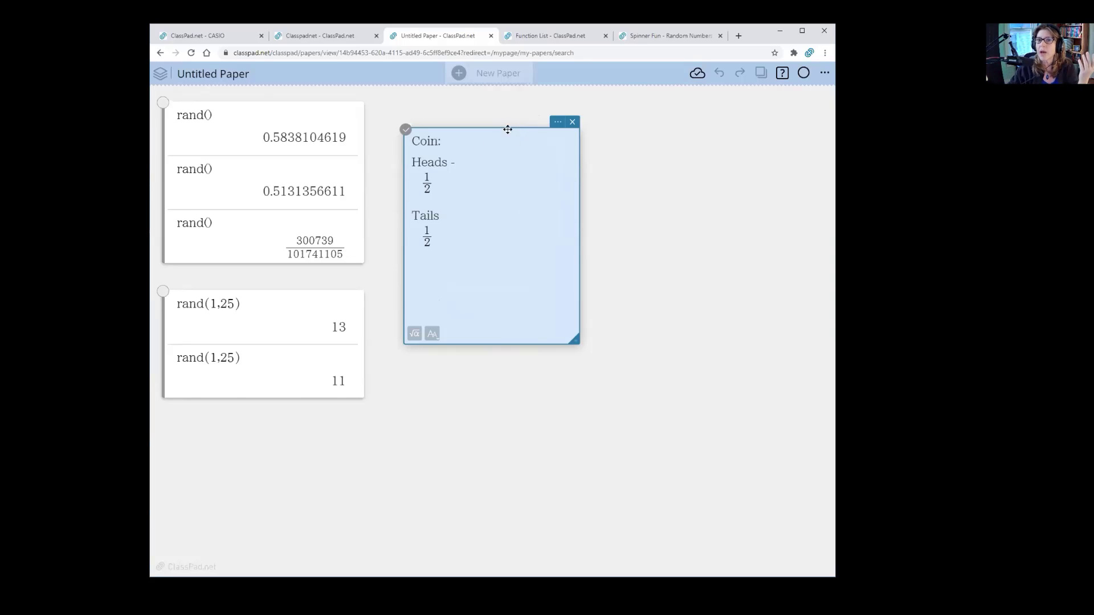
pyautogui.moveTo(507, 129); pyautogui.dragTo(494, 103)
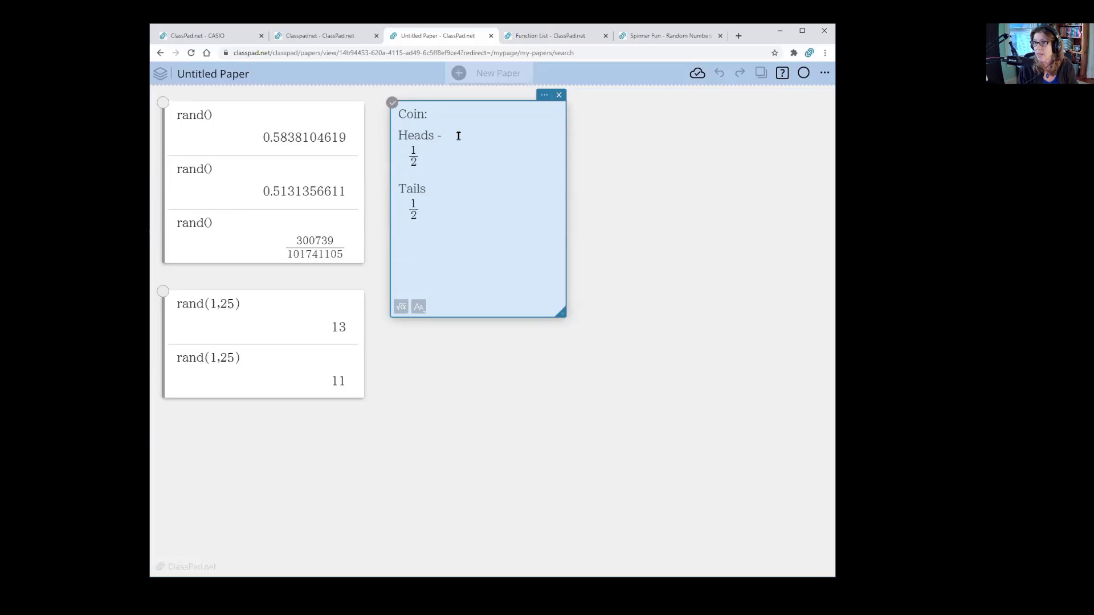
# Assign the value 1 to Heads and 0 to Tails in the Coin text note.
pyautogui.write('1')
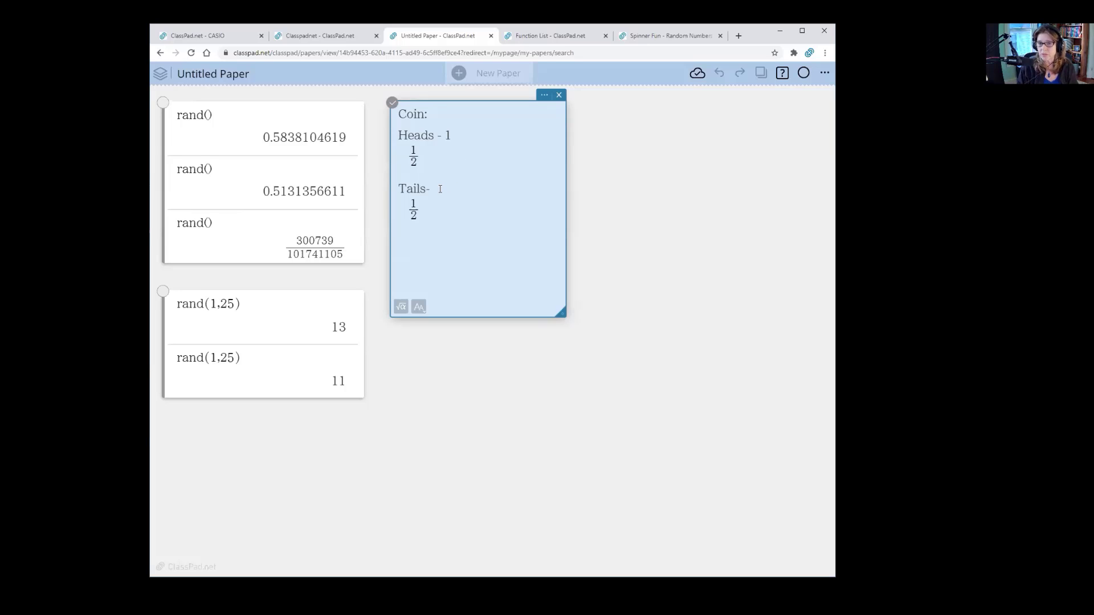
pyautogui.click(440, 188)
pyautogui.write('0')
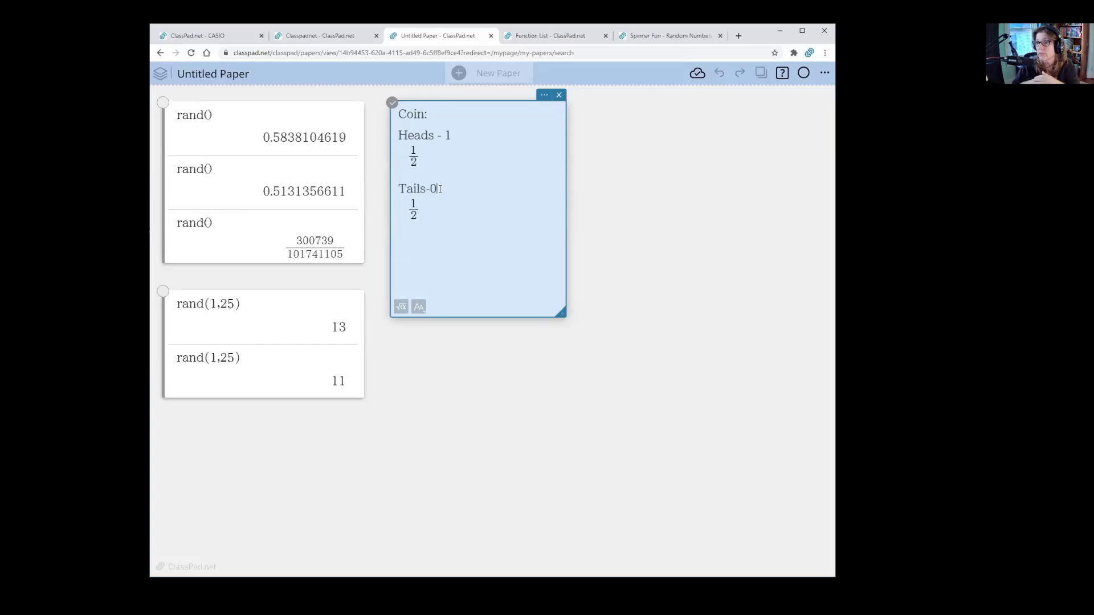
# Add a calculation note on the paper and position it to the right of the Coin text note, level with its upper edge.
pyautogui.click(587, 116)
pyautogui.click(586, 115)
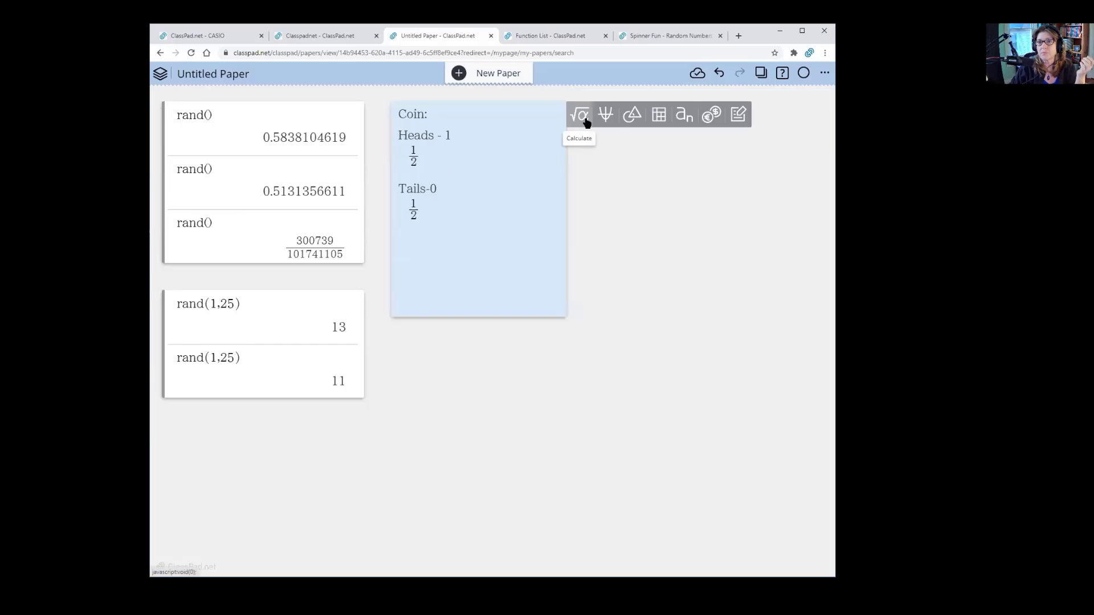
pyautogui.click(581, 116)
pyautogui.moveTo(577, 145); pyautogui.dragTo(603, 118)
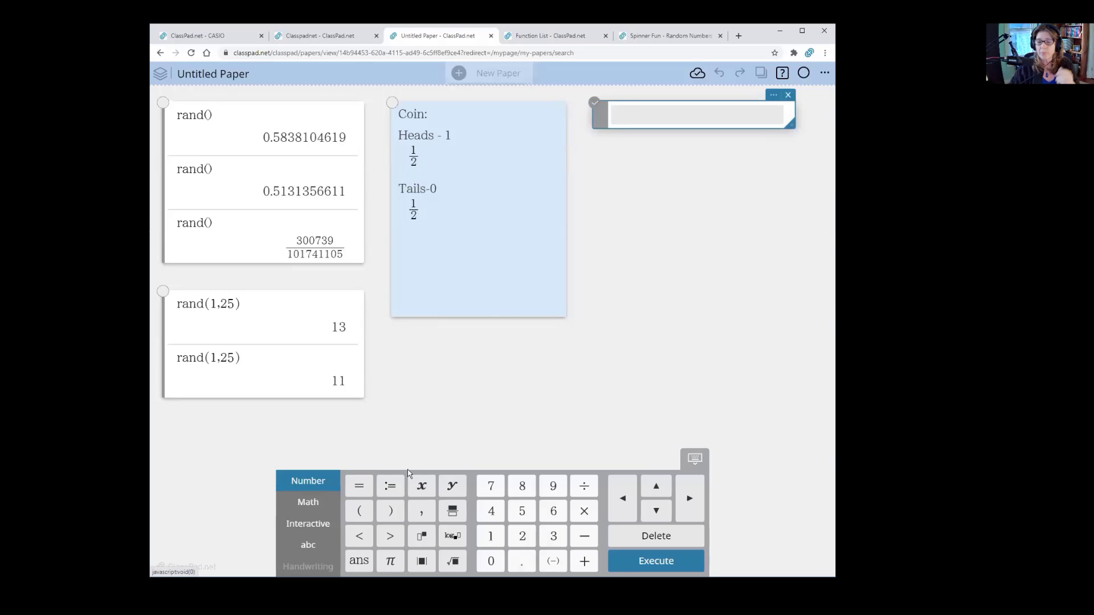
# Define Coin:=rand(0,1) in the new calculation note and evaluate it.
pyautogui.write('Coin')
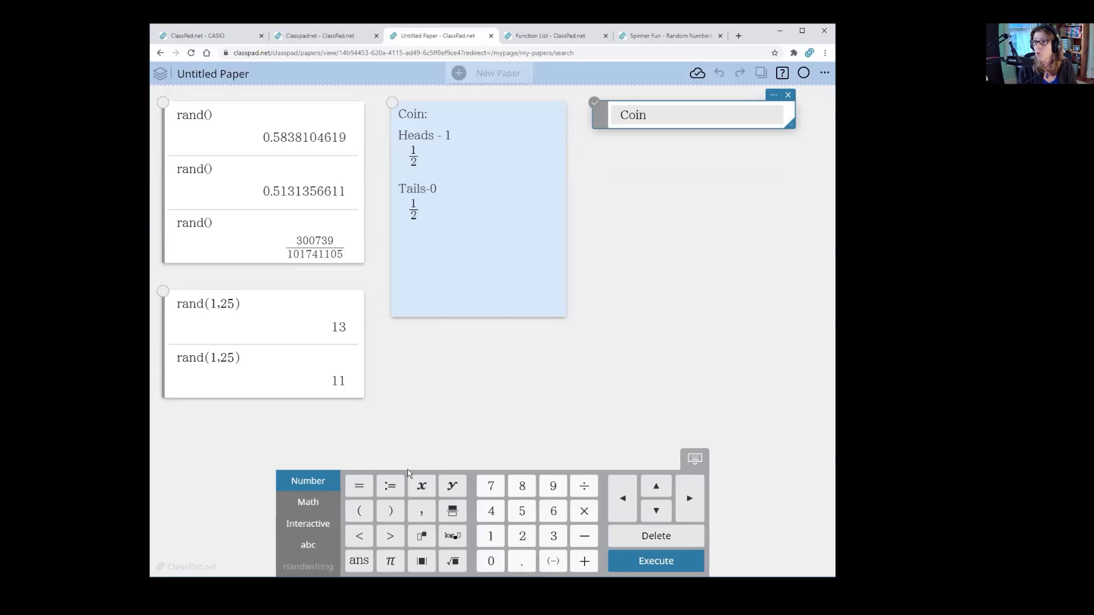
pyautogui.write(':=')
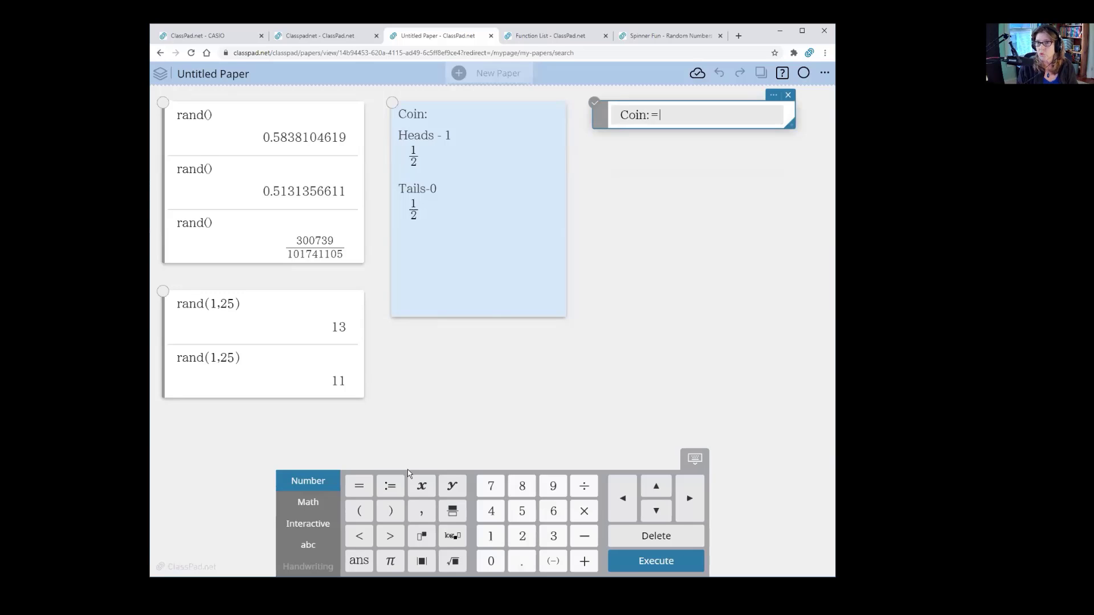
pyautogui.write('ran')
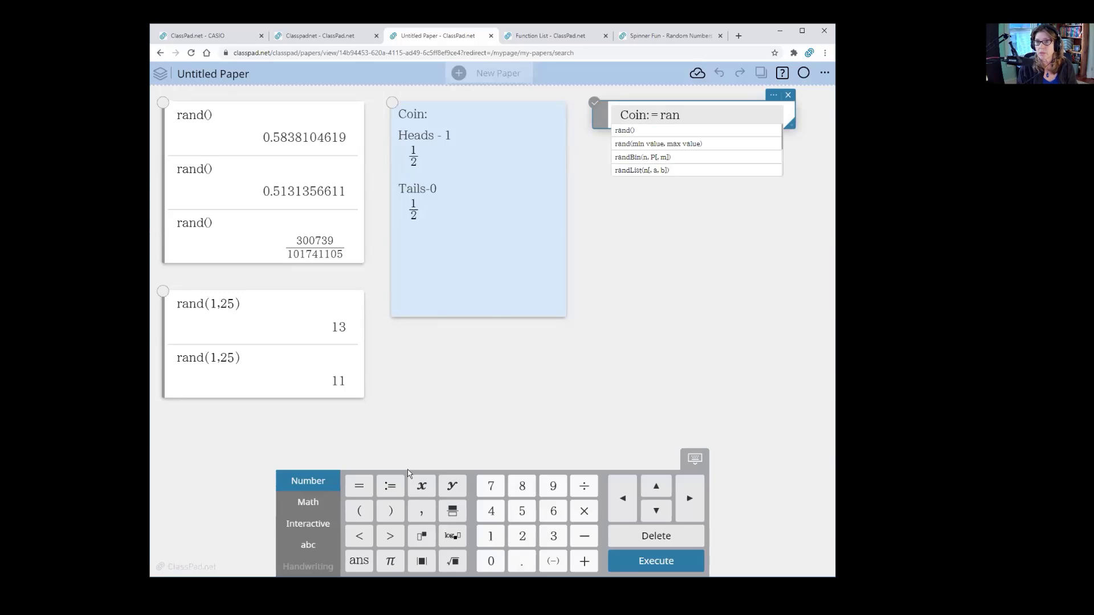
pyautogui.write('d(')
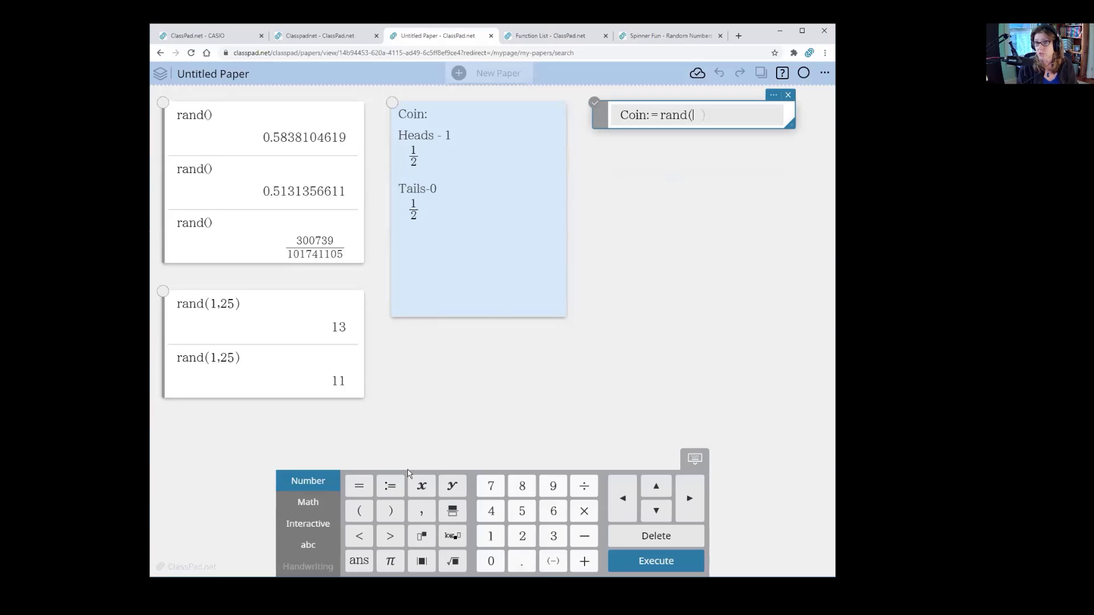
pyautogui.write('0,1')
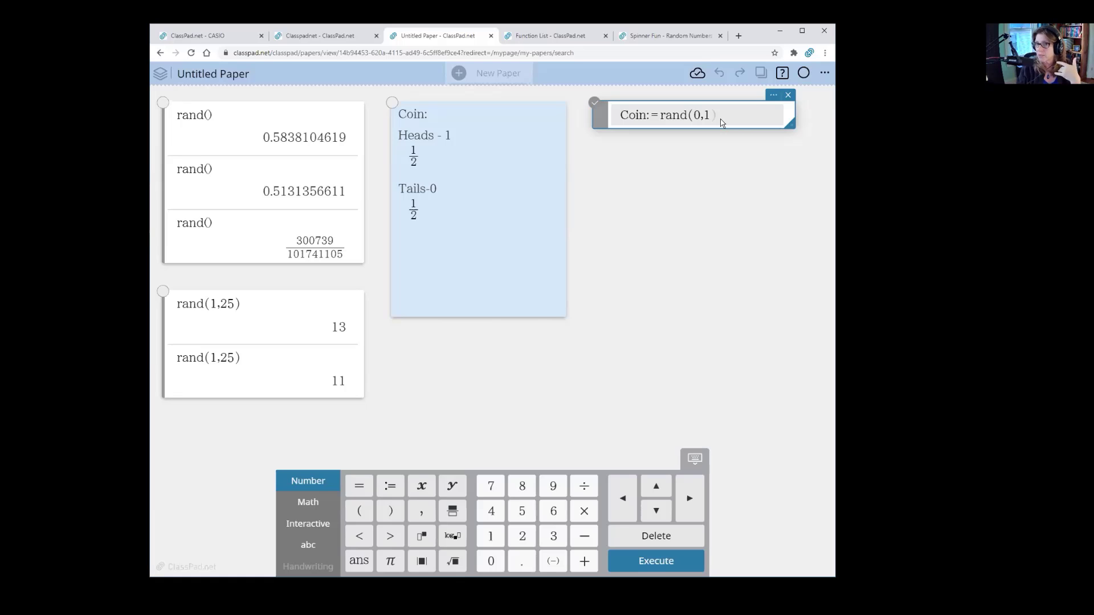
pyautogui.press('Return')
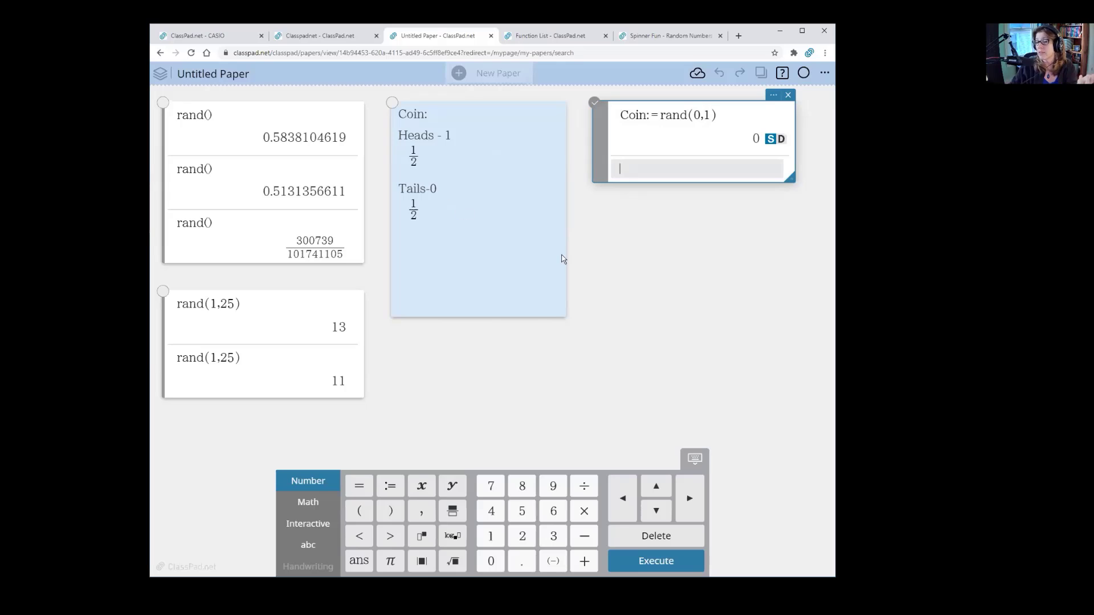
# Move the Coin:=rand(0,1) note below the Coin text note.
pyautogui.click(461, 316)
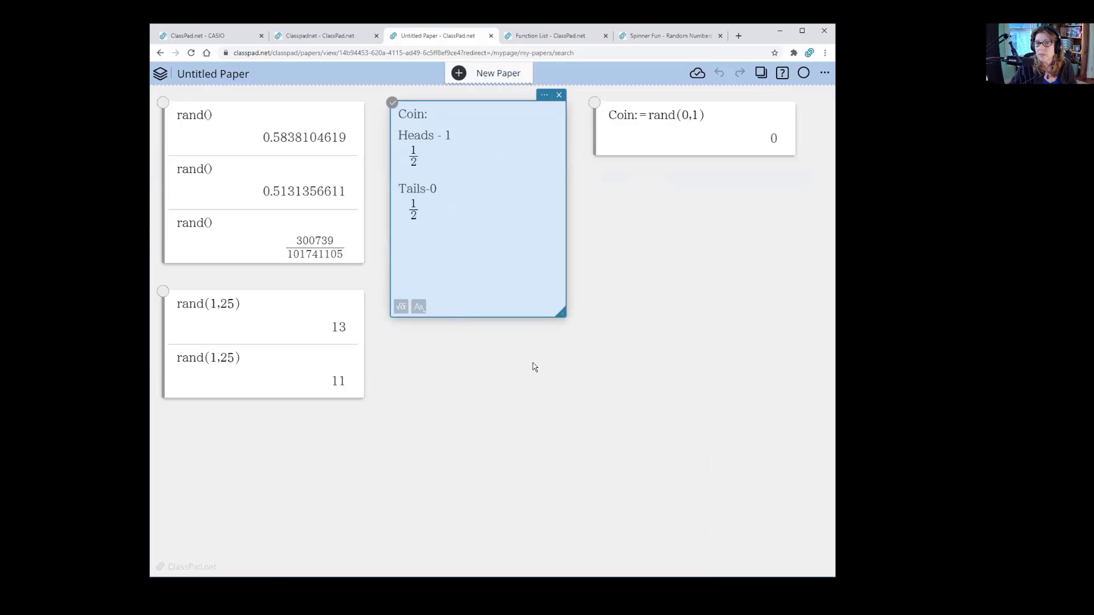
pyautogui.click(457, 400)
pyautogui.moveTo(660, 139); pyautogui.dragTo(442, 520)
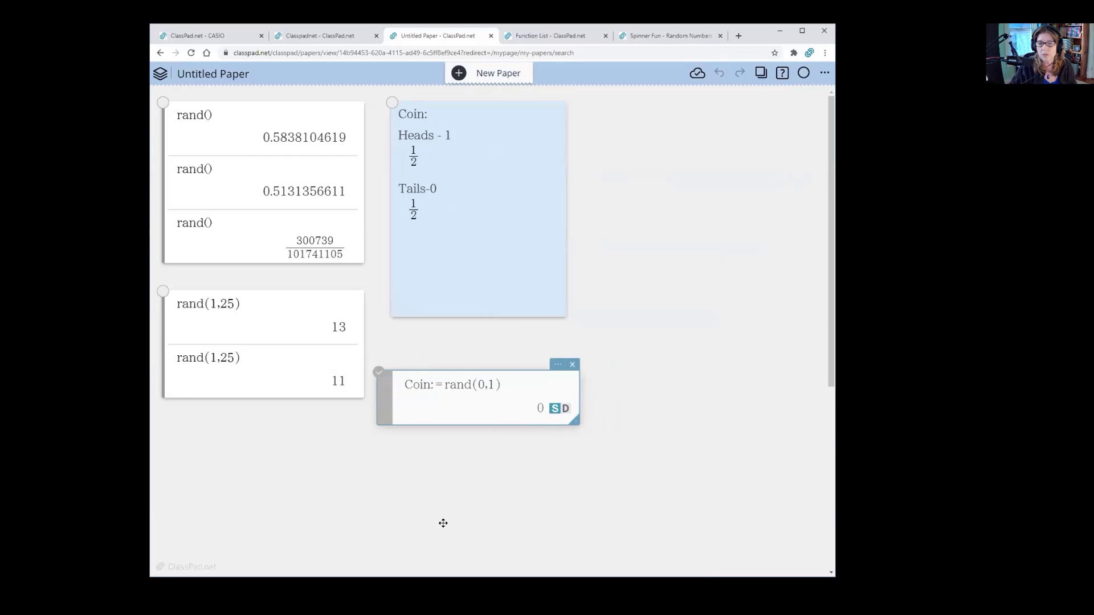
# Add a statistics table and place it directly to the right of the Coin:=rand(0,1) note, shifting that note below the rand(1,25) note.
pyautogui.click(650, 377)
pyautogui.click(647, 372)
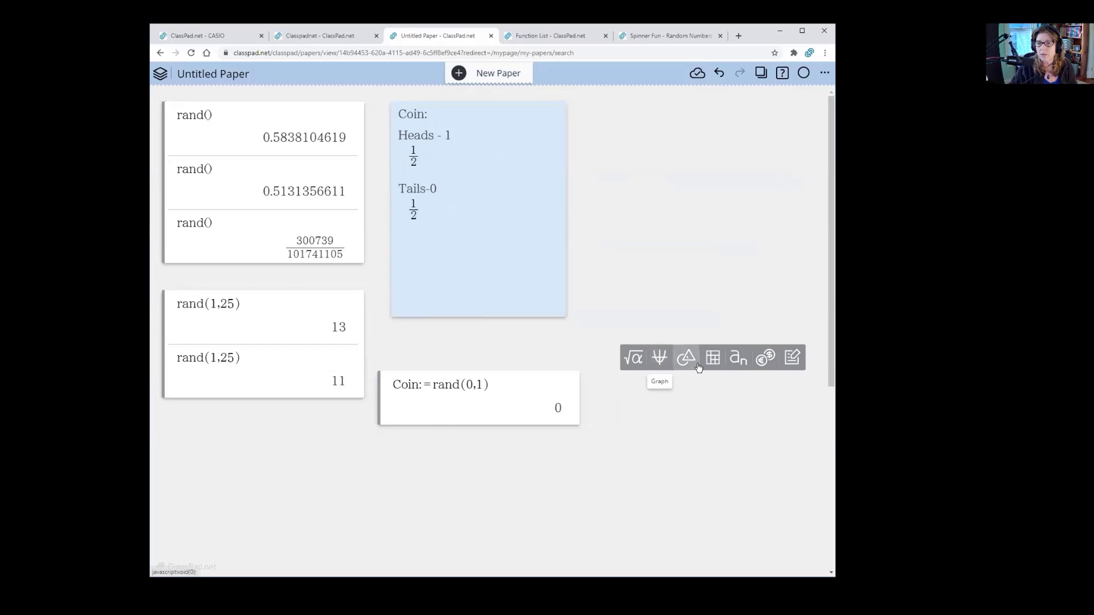
pyautogui.click(716, 366)
pyautogui.moveTo(549, 379); pyautogui.dragTo(360, 429)
pyautogui.moveTo(681, 335); pyautogui.dragTo(486, 387)
pyautogui.scroll(-3, 647, 402)
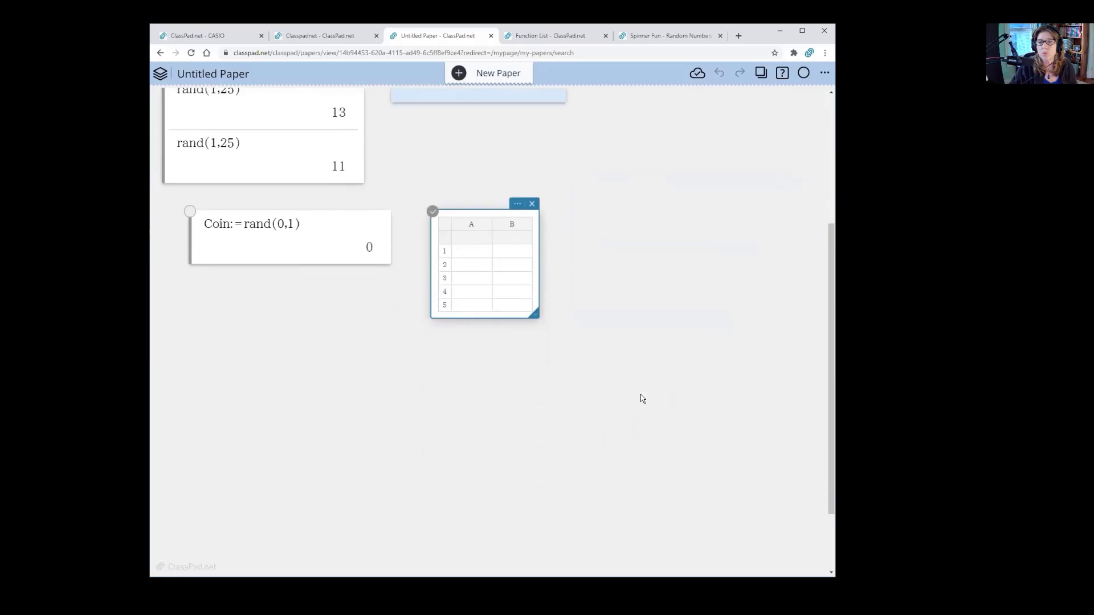
# Try to label column A of the statistics table Coin and enter 0 in row 1, and remove that table.
pyautogui.click(471, 217)
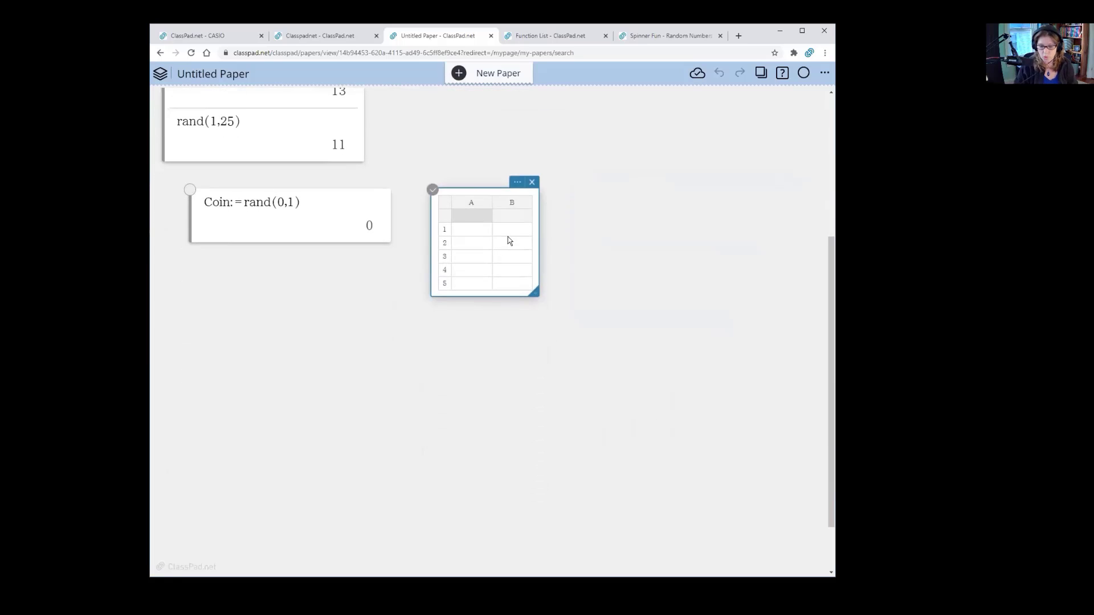
pyautogui.write('Coin')
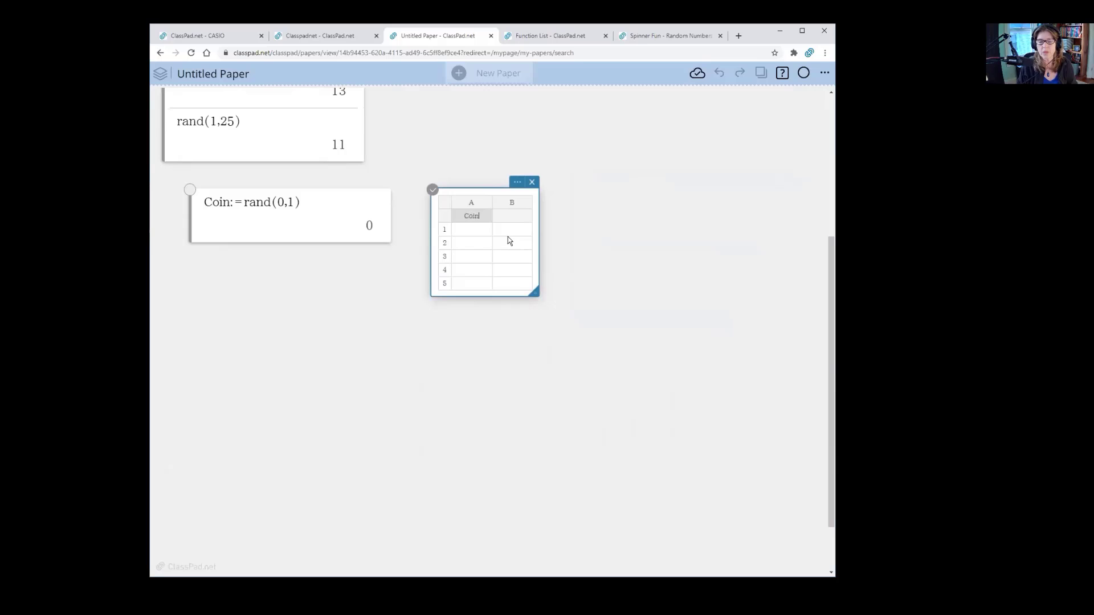
pyautogui.click(472, 231)
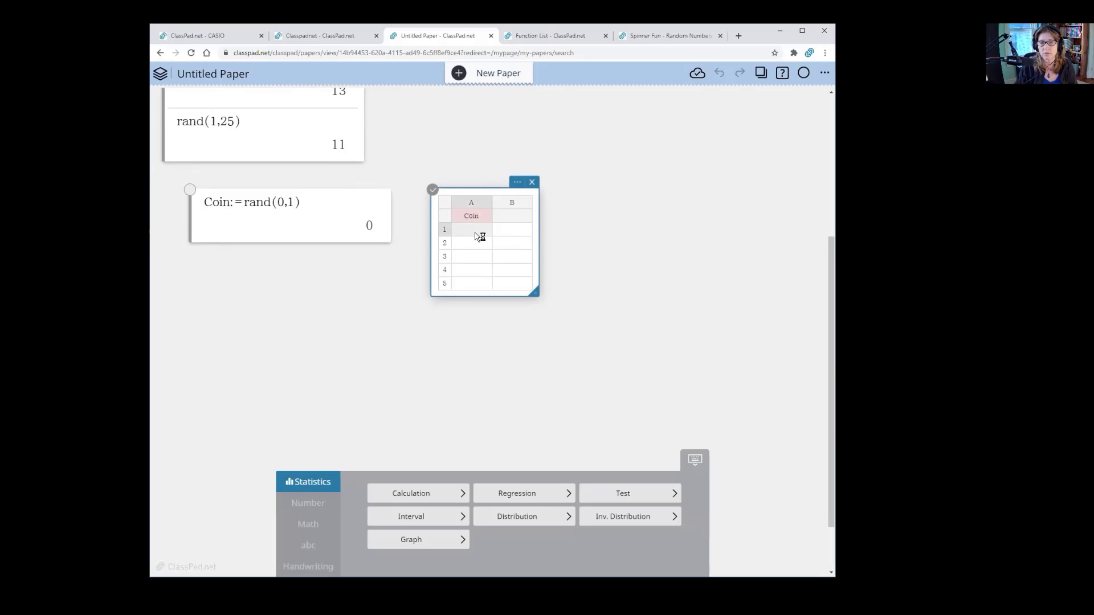
pyautogui.write('0')
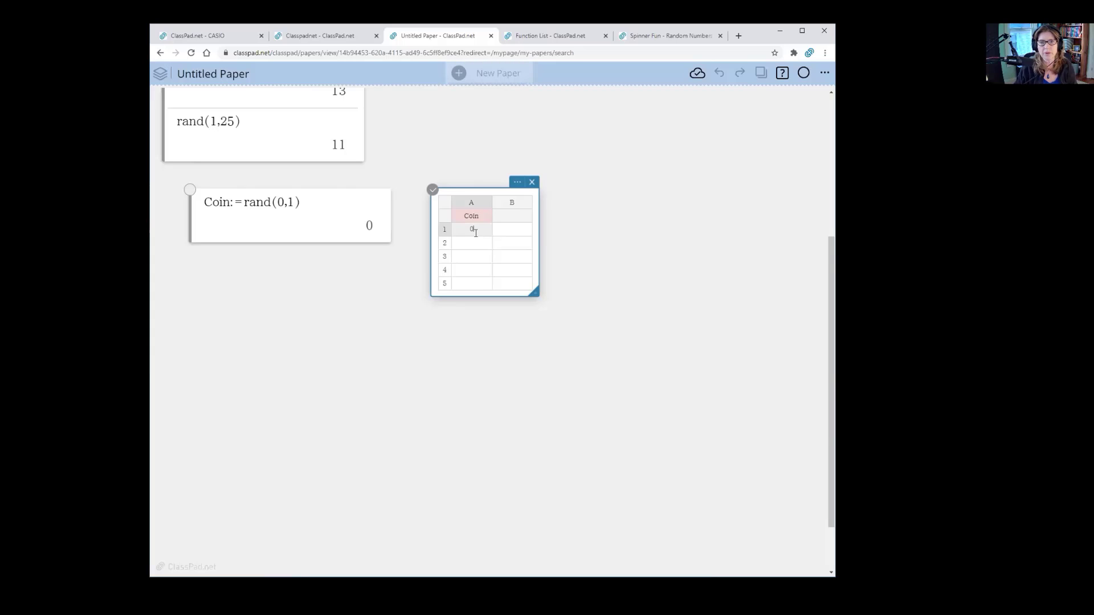
pyautogui.press('Return')
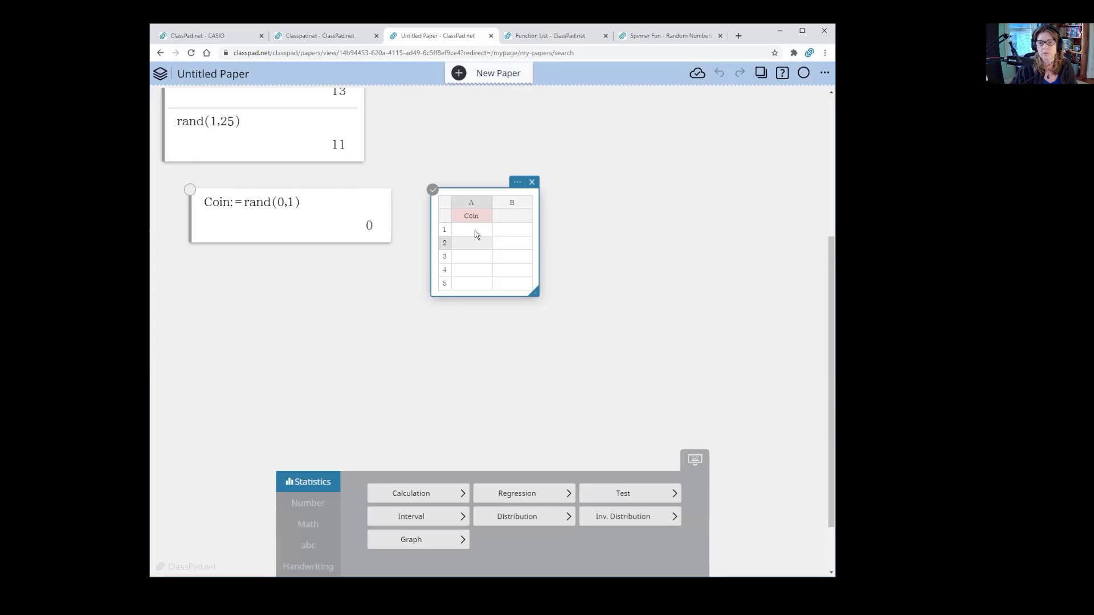
pyautogui.click(531, 182)
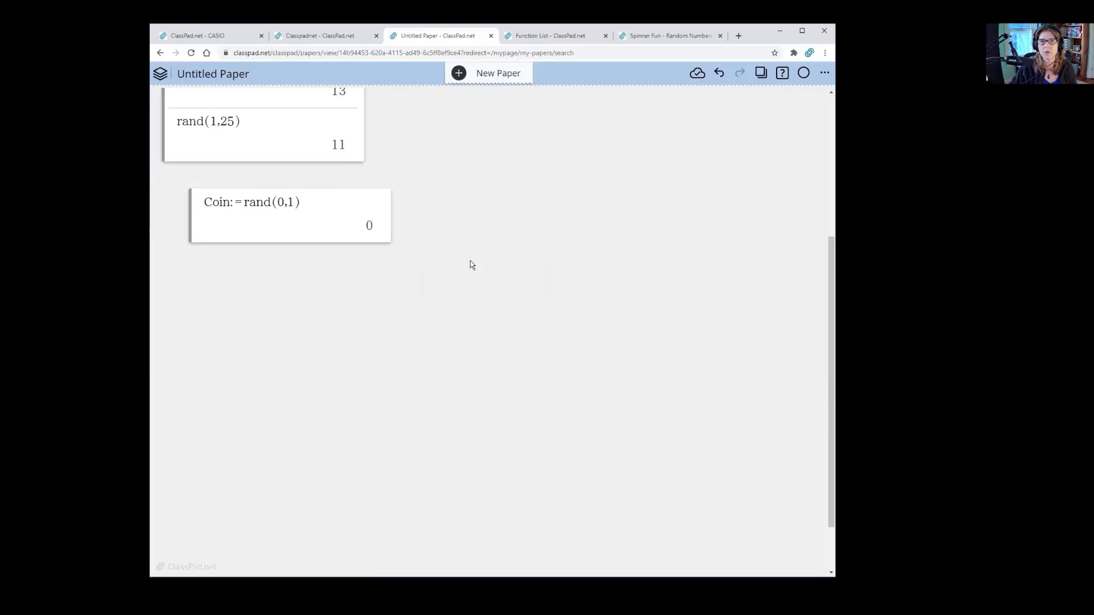
pyautogui.click(462, 213)
pyautogui.click(461, 206)
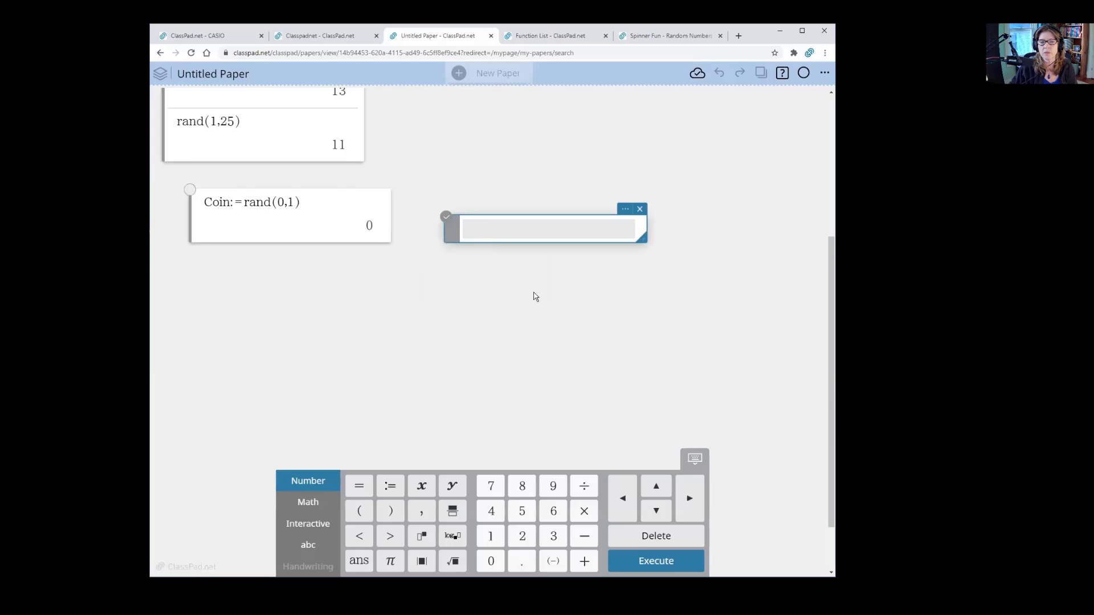
pyautogui.click(640, 209)
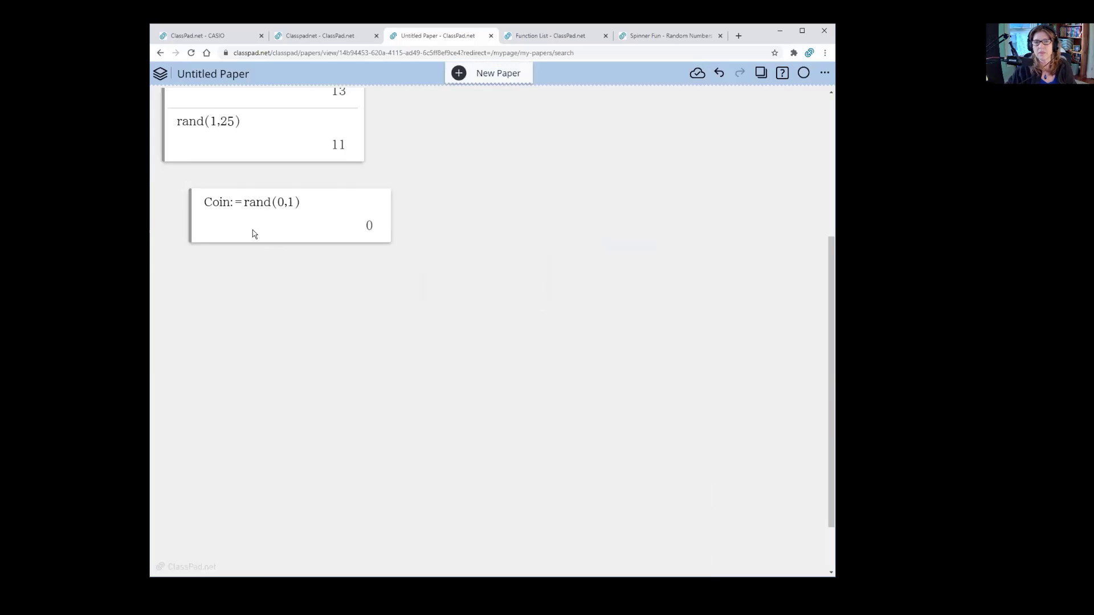
pyautogui.click(432, 190)
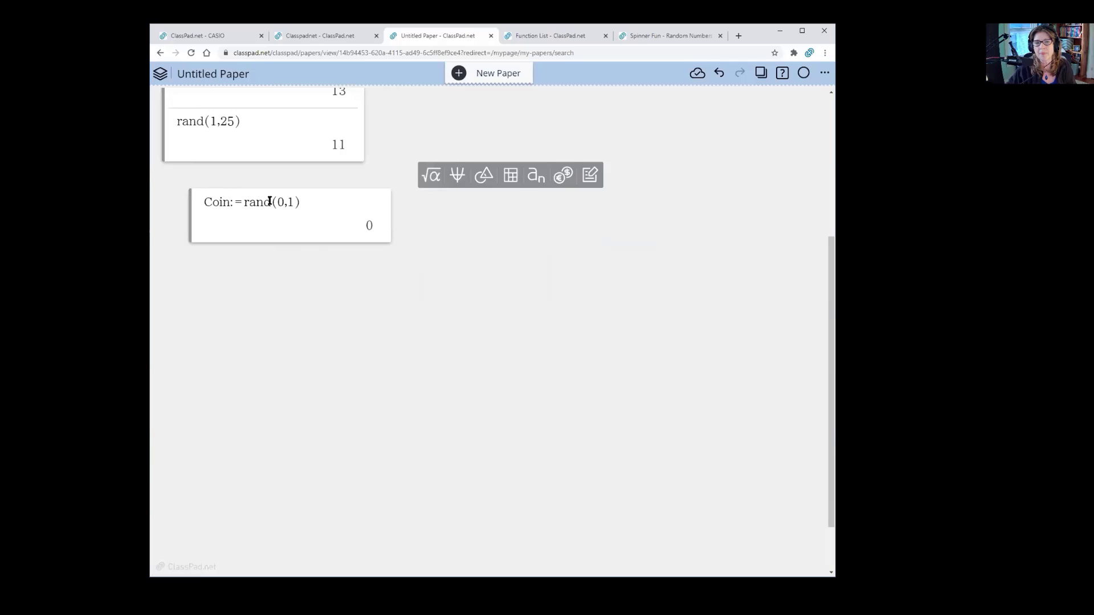
pyautogui.click(432, 175)
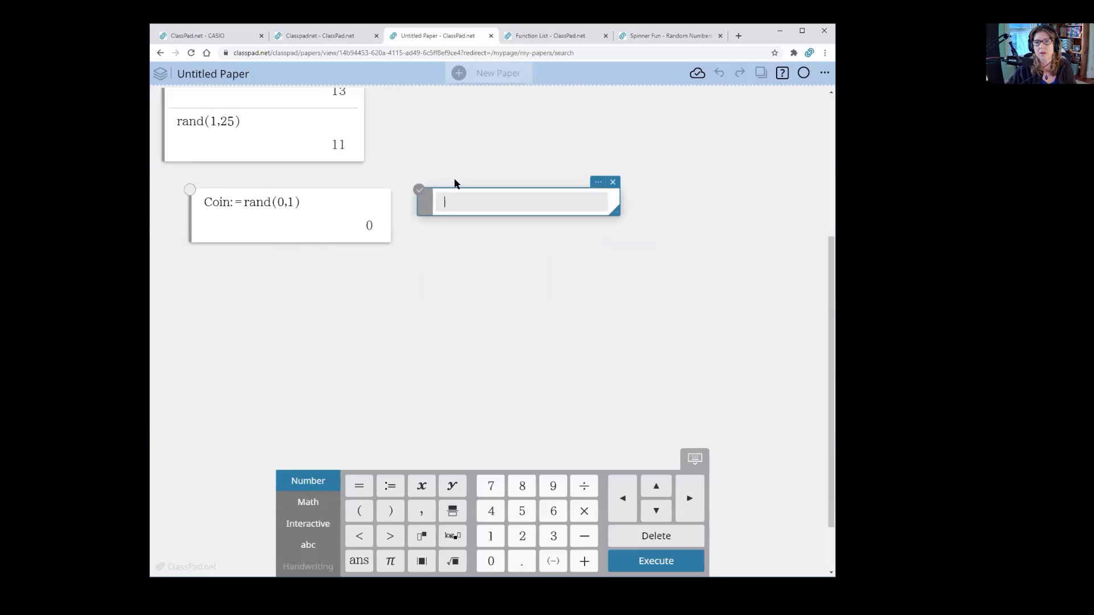
pyautogui.click(468, 275)
pyautogui.click(616, 202)
pyautogui.click(612, 184)
# Add a new statistics table to the right of the Coin:=rand(0,1) note and enter 0 in row 1 of column A.
pyautogui.click(458, 211)
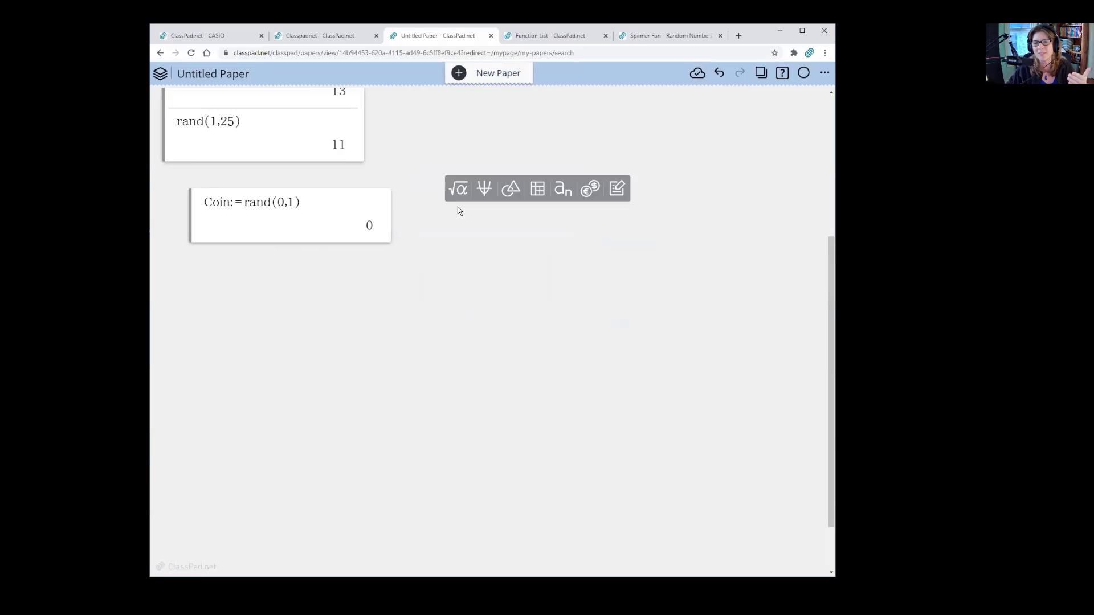
pyautogui.click(535, 188)
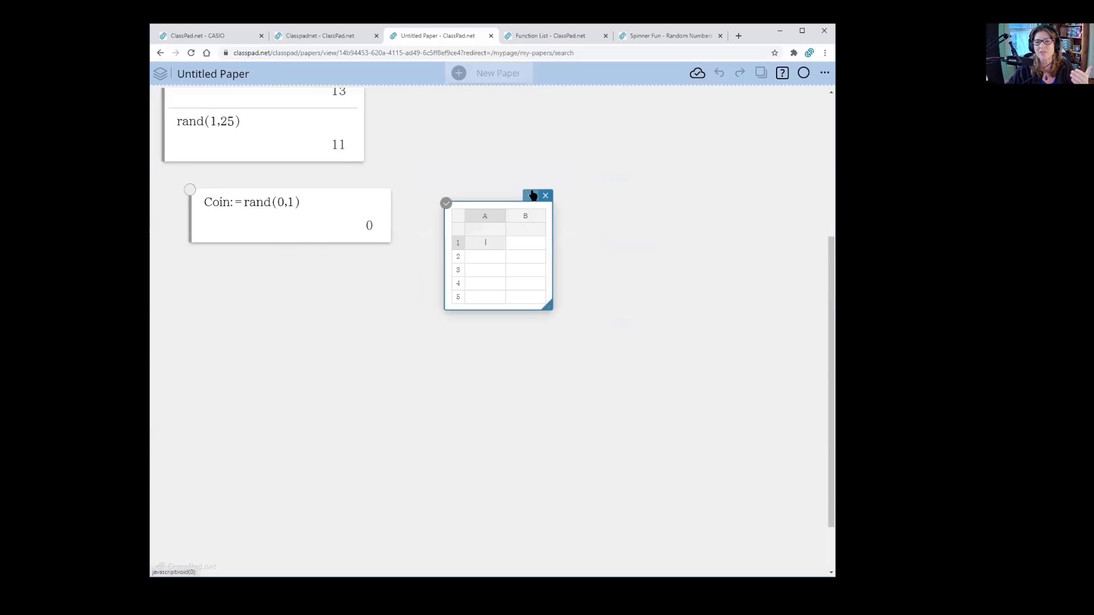
pyautogui.click(485, 242)
pyautogui.write('0')
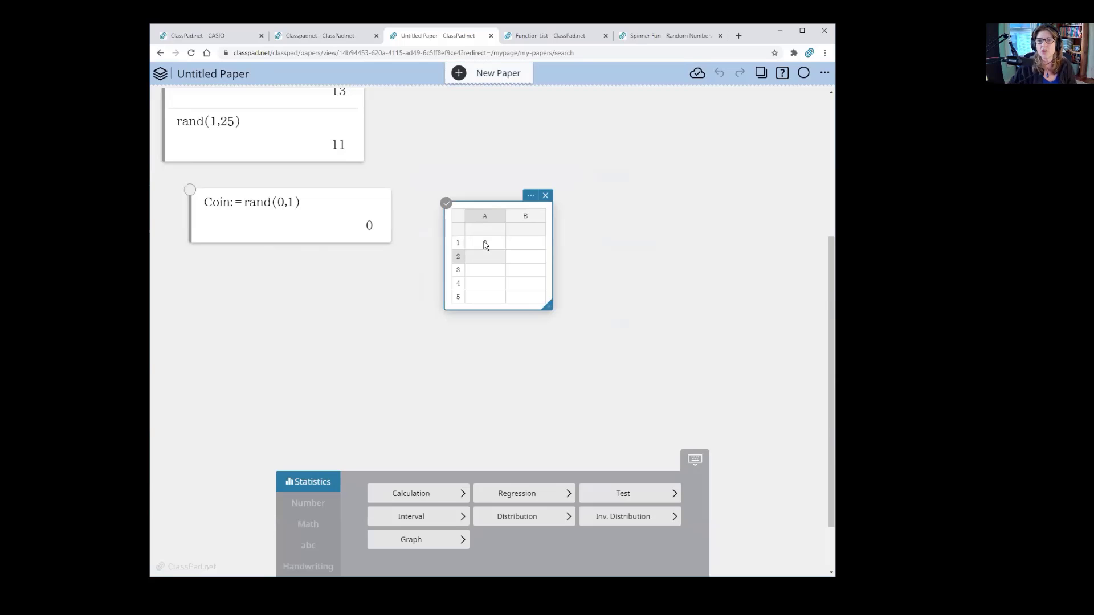
# Evaluate Coin:=rand(0,1) four more times on new lines of the Coin calculation note.
pyautogui.click(273, 233)
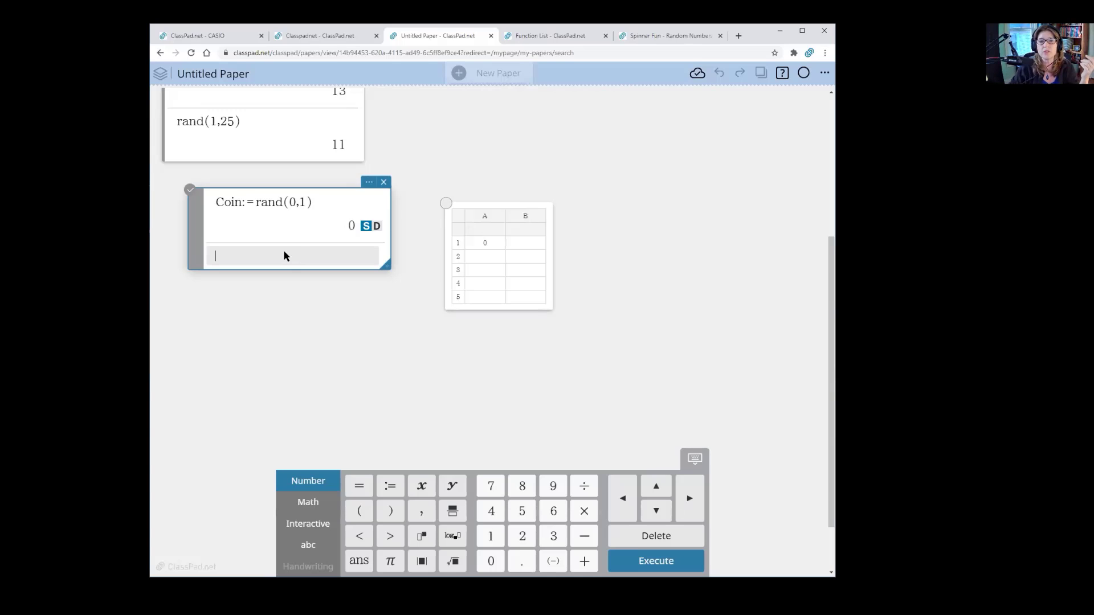
pyautogui.write('Coin:=rand(0,1)')
pyautogui.press('Return')
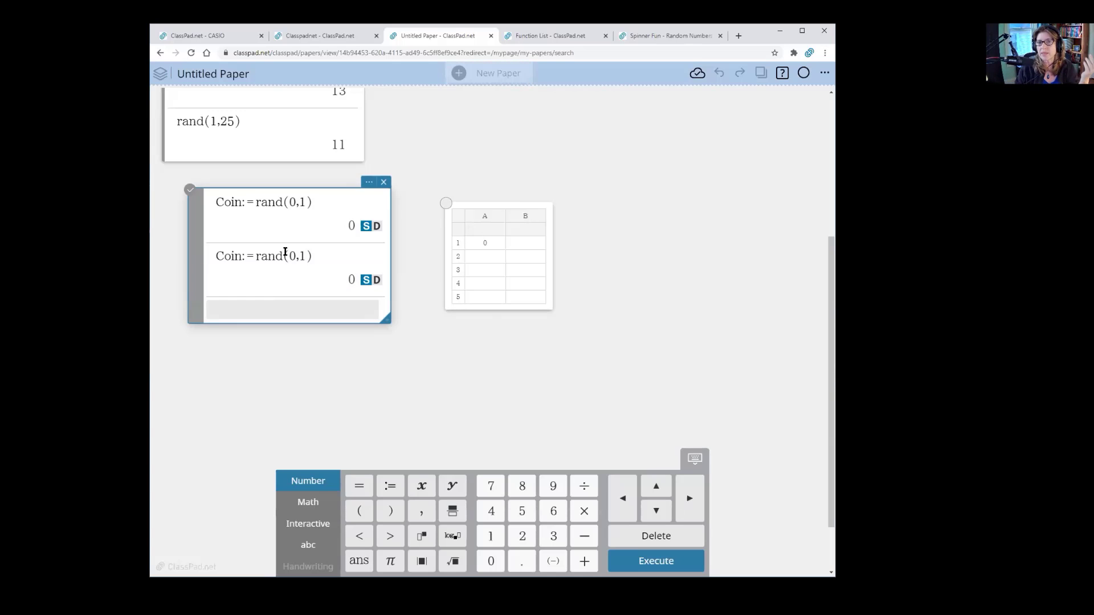
pyautogui.write('Coin:=rand(0,1)')
pyautogui.write('Coin:=rand(0,1)')
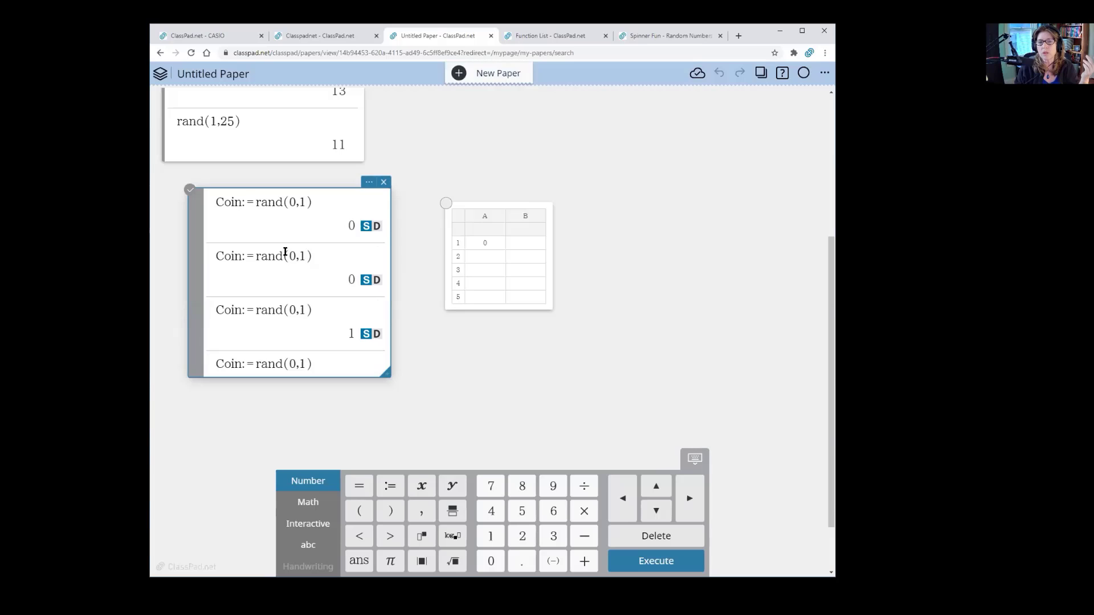
pyautogui.press('Return')
pyautogui.write('Coin:=rand(0,1)')
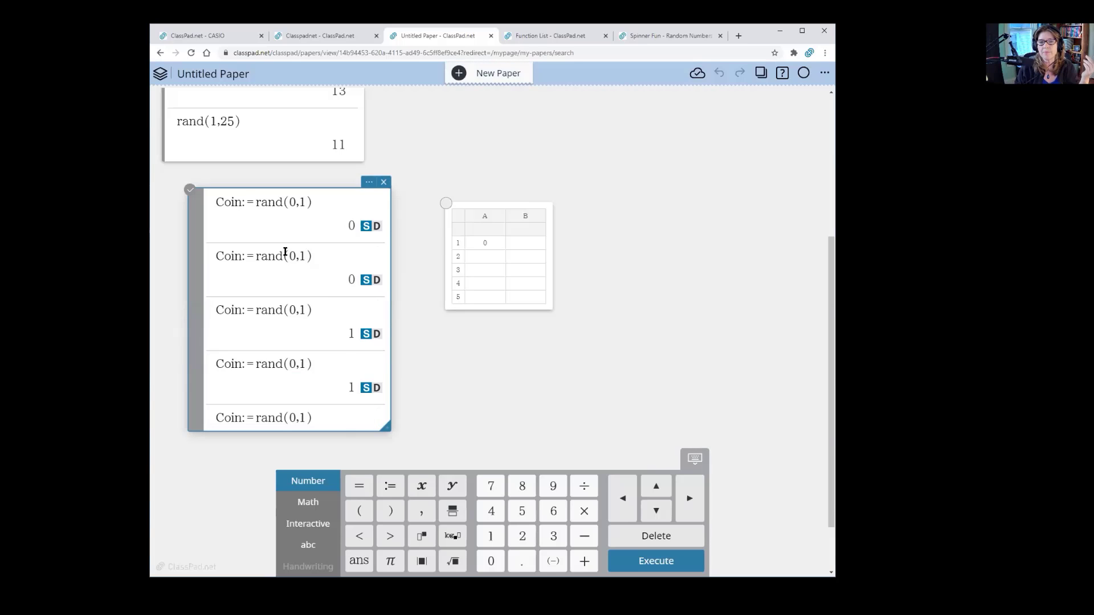
pyautogui.press('Return')
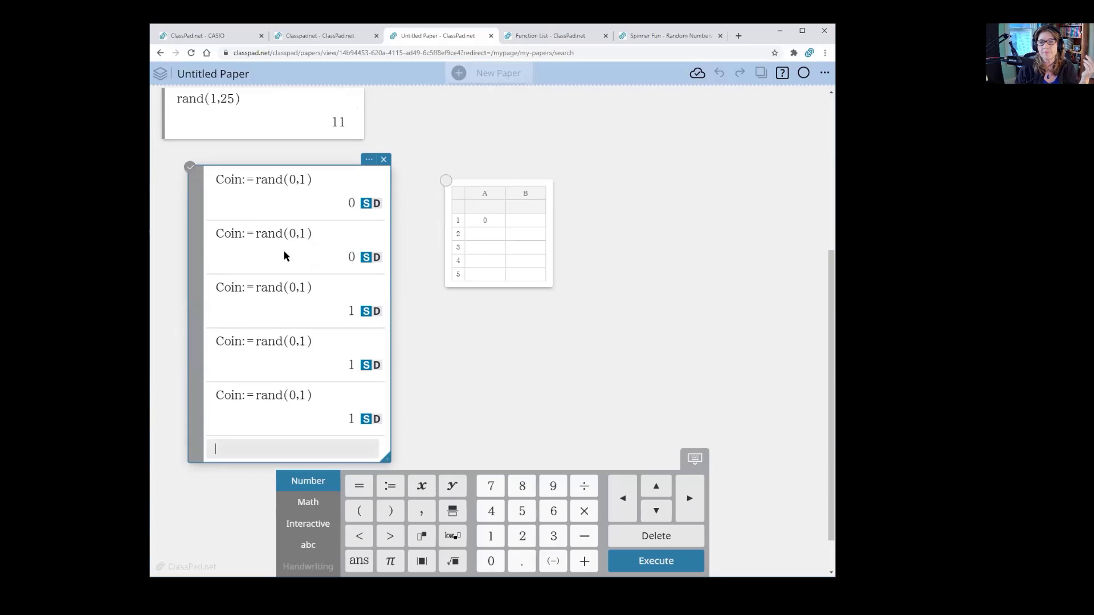
# Record the four new flips 0, 1, 1, 1 in rows 2 to 5 of column A in the statistics table.
pyautogui.click(493, 236)
pyautogui.click(485, 234)
pyautogui.write('0')
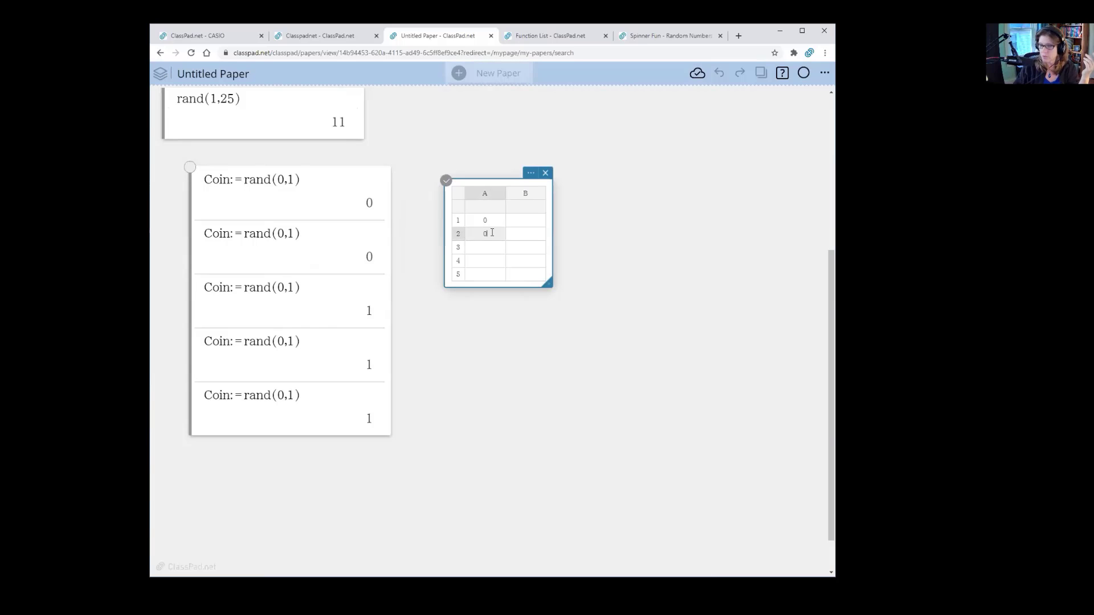
pyautogui.press('Return')
pyautogui.write('1')
pyautogui.press('Return')
pyautogui.write('1')
pyautogui.press('Return')
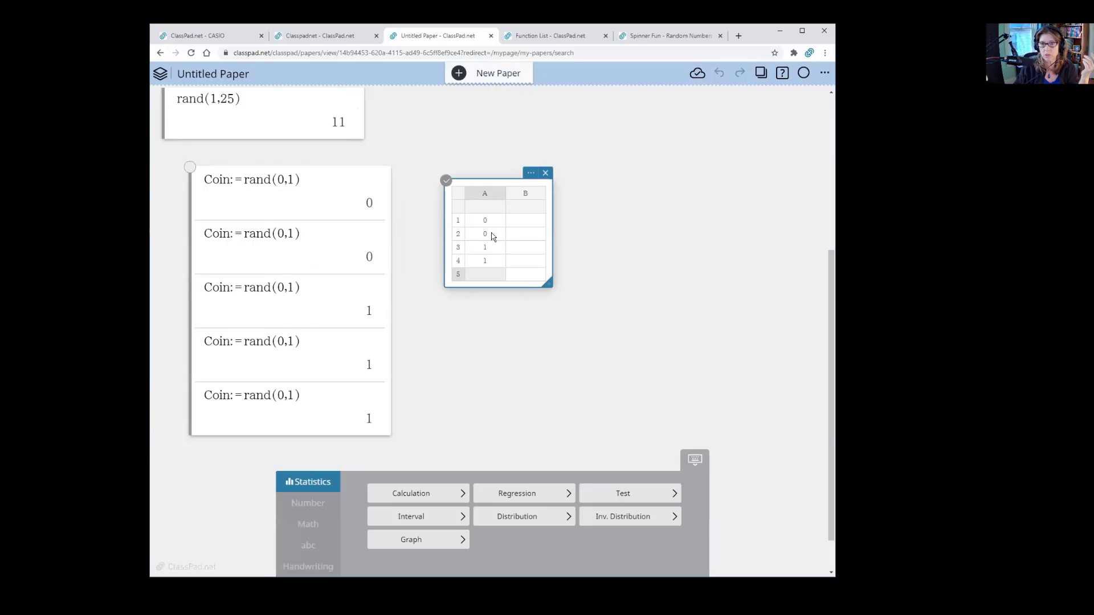
pyautogui.write('1')
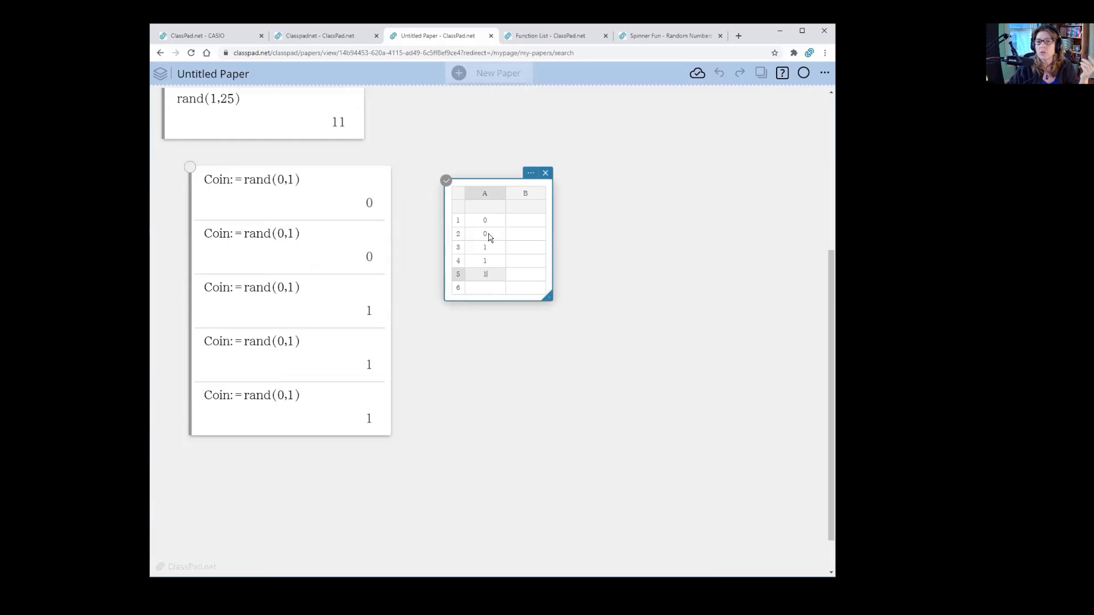
# Evaluate Coin:=rand(0,1) once more and record its result 0 in row 6 of column A.
pyautogui.click(323, 419)
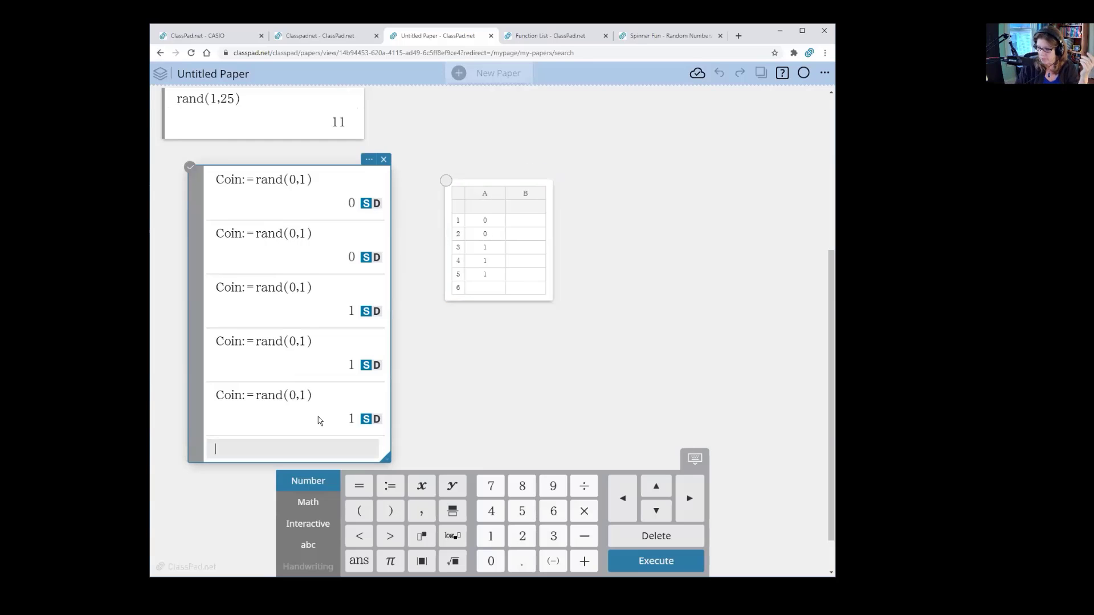
pyautogui.press('Return')
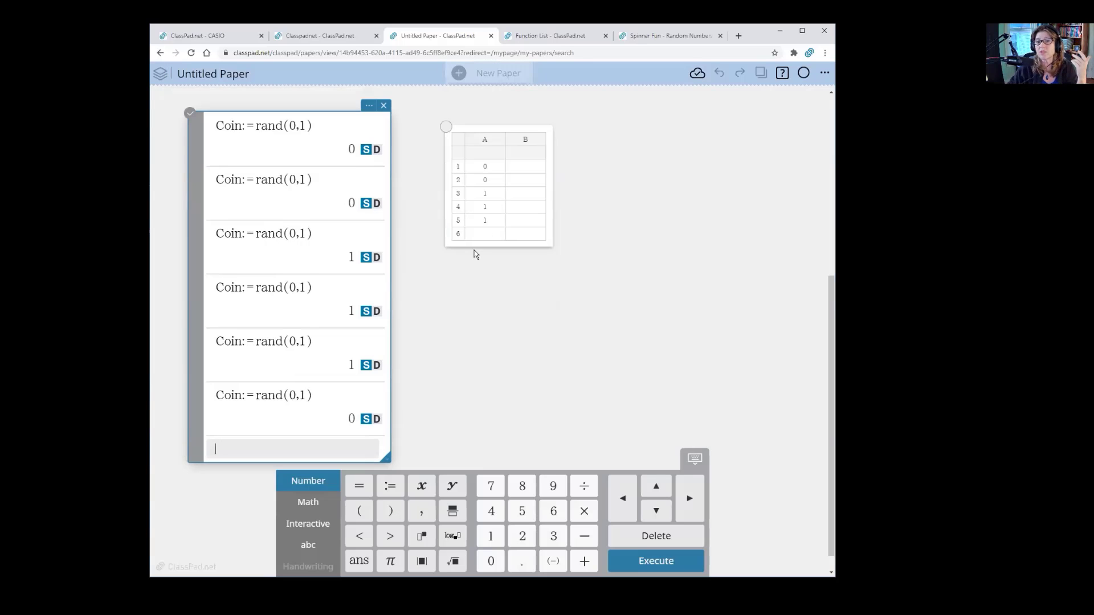
pyautogui.click(483, 238)
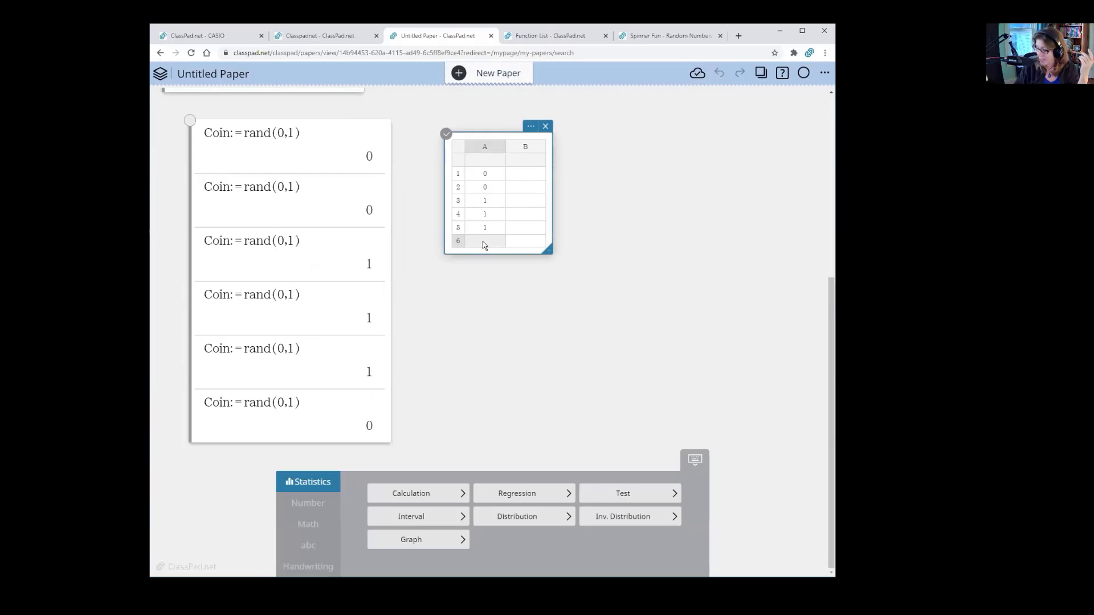
pyautogui.write('0')
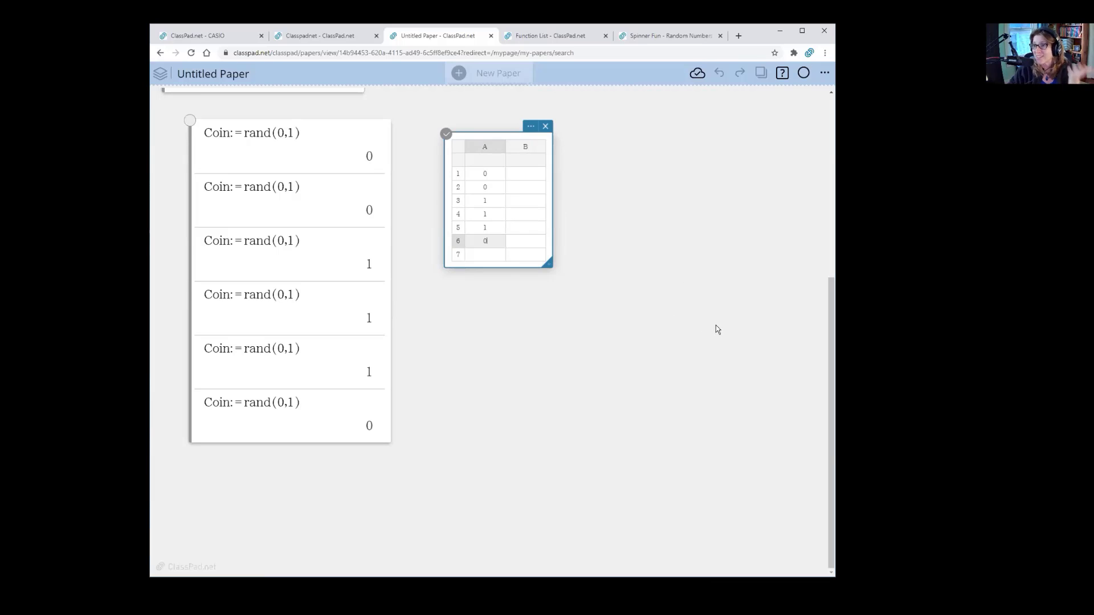
# Re-evaluate the last Coin:=rand(0,1) line and evaluate the same expression four more times below it.
pyautogui.click(307, 425)
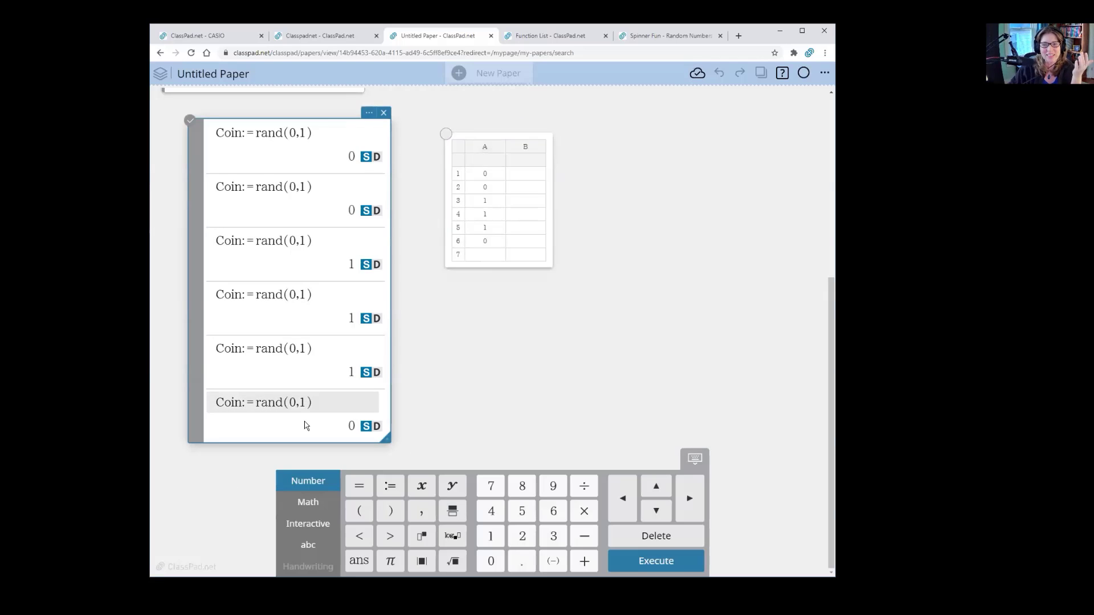
pyautogui.press('Return')
pyautogui.write('Coin:=rand(0,1)')
pyautogui.press('Return')
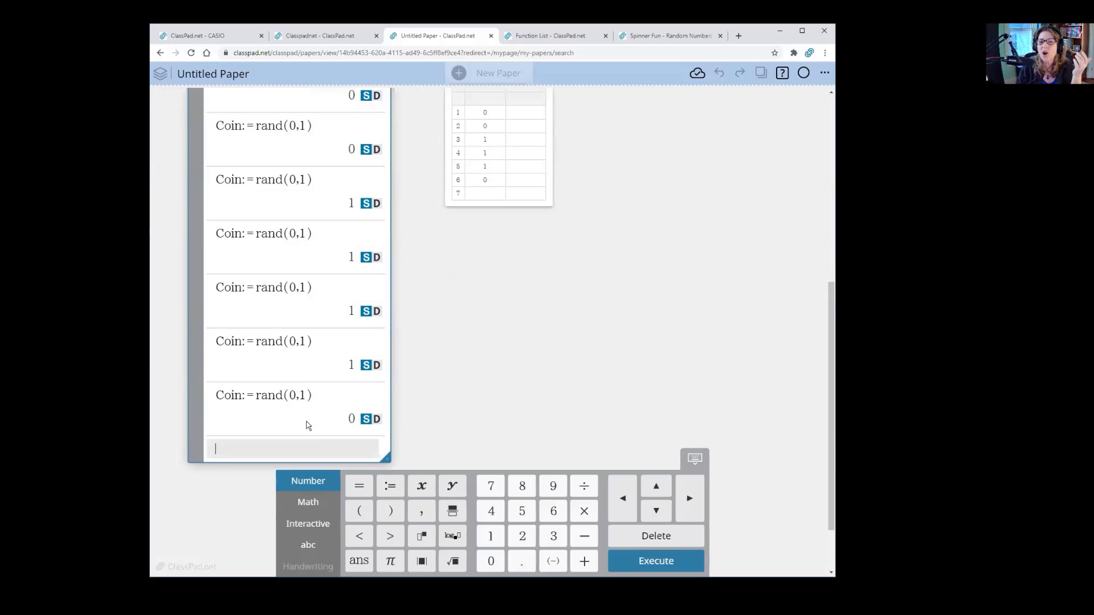
pyautogui.write('Coin:=rand(0,1)')
pyautogui.press('Return')
pyautogui.write('Coin:=rand(0,1)')
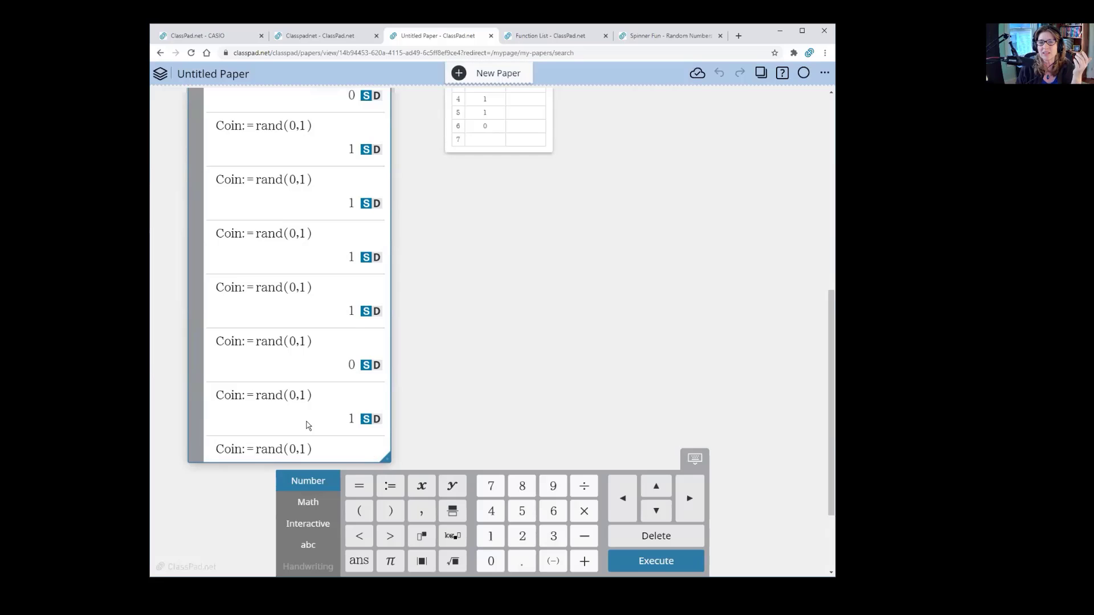
pyautogui.press('Return')
pyautogui.write('Coin:=rand(0,1)')
pyautogui.press('Return')
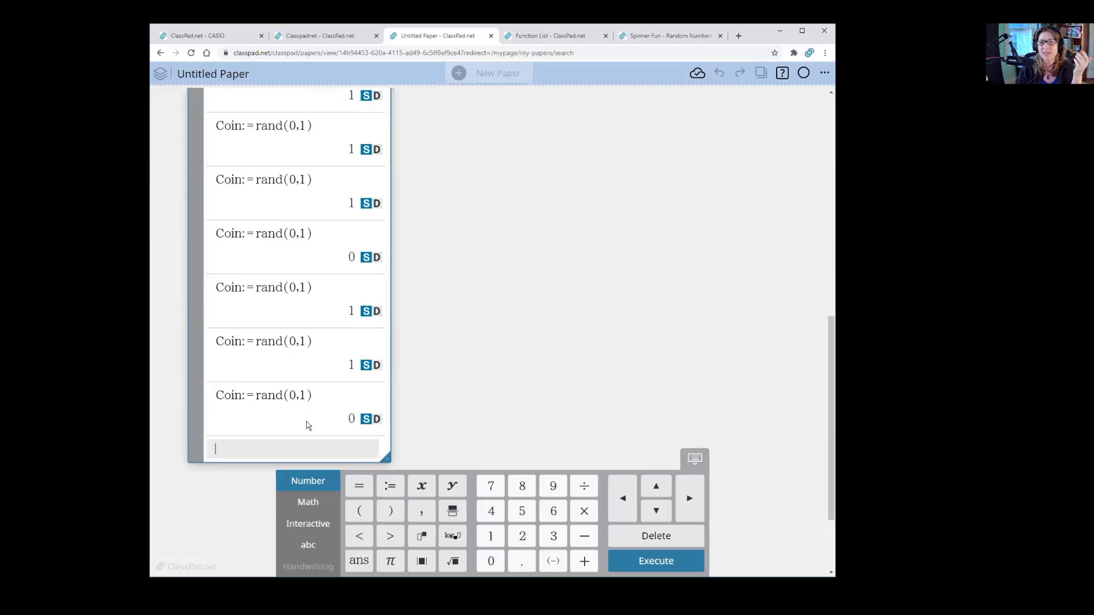
# Delete the calculation note holding the Coin:=rand(0,1) flips, keeping the statistics table.
pyautogui.scroll(4, 552, 313)
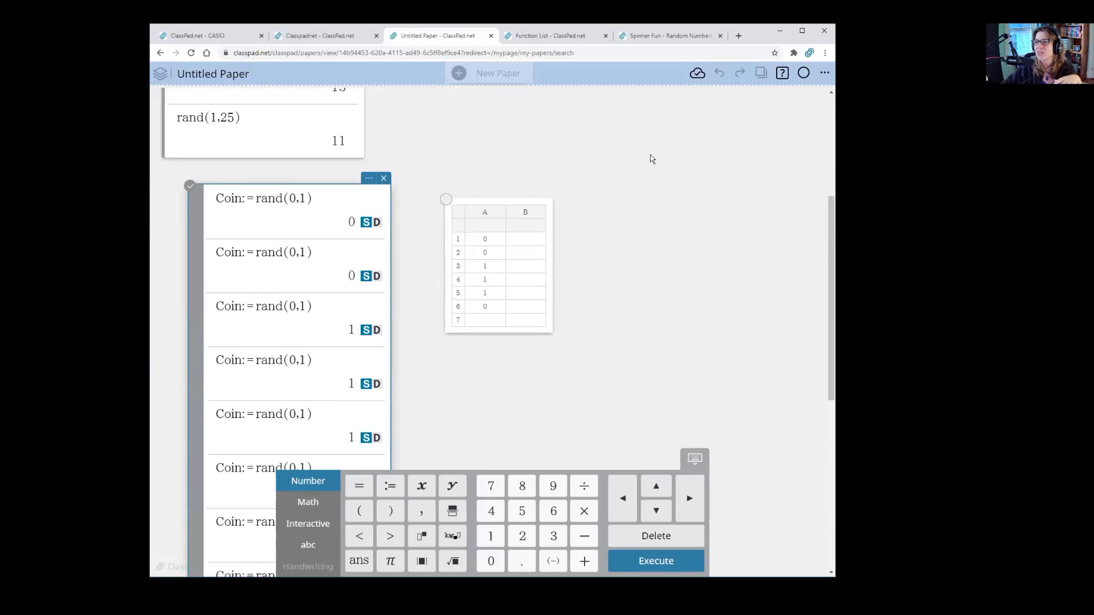
pyautogui.click(505, 203)
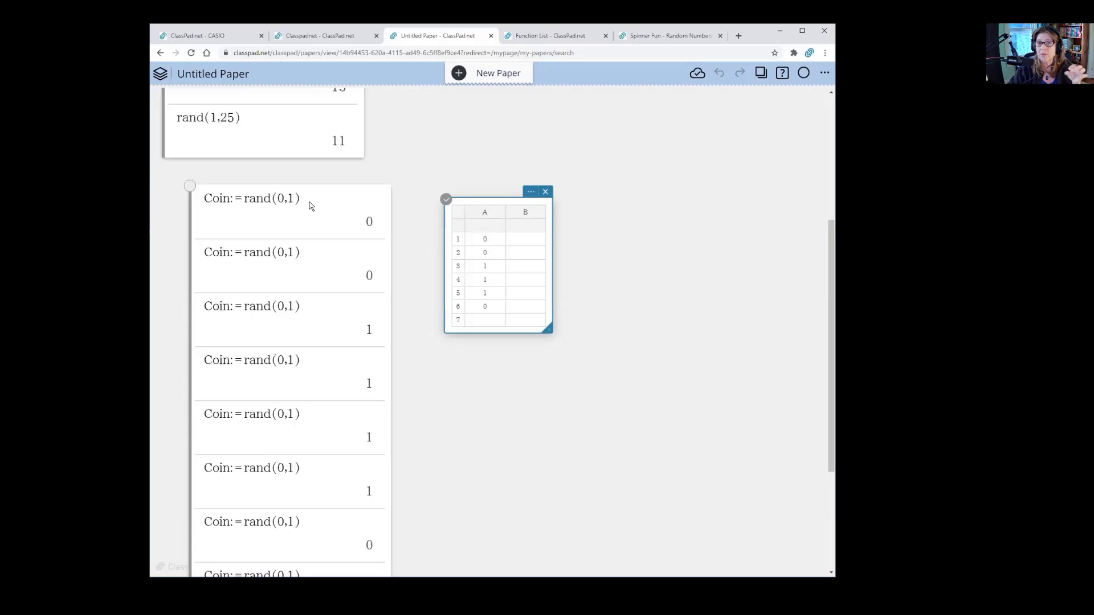
pyautogui.click(369, 205)
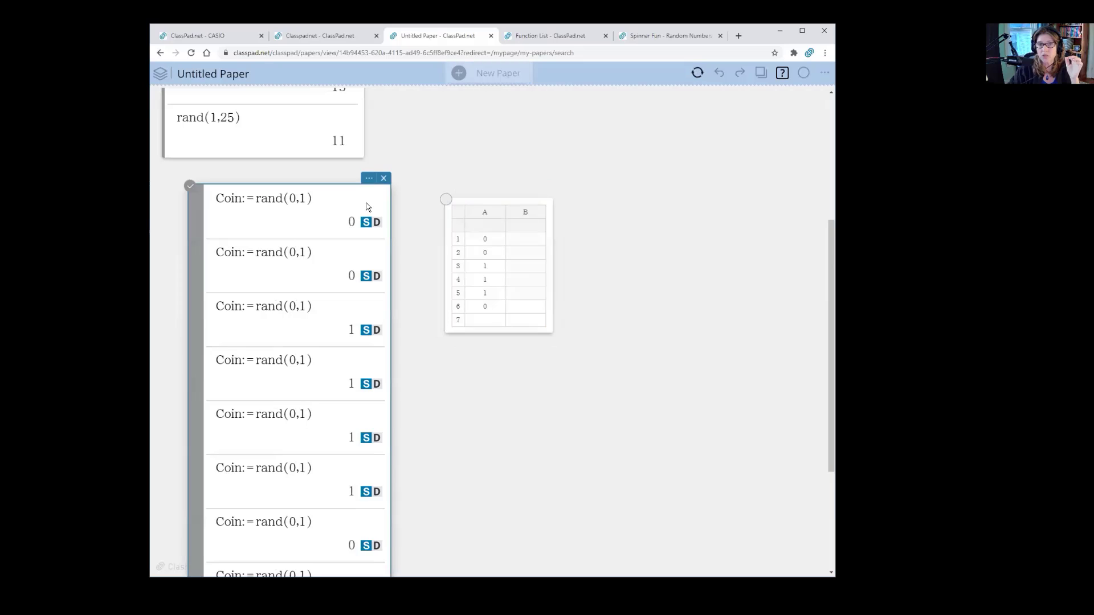
pyautogui.click(383, 179)
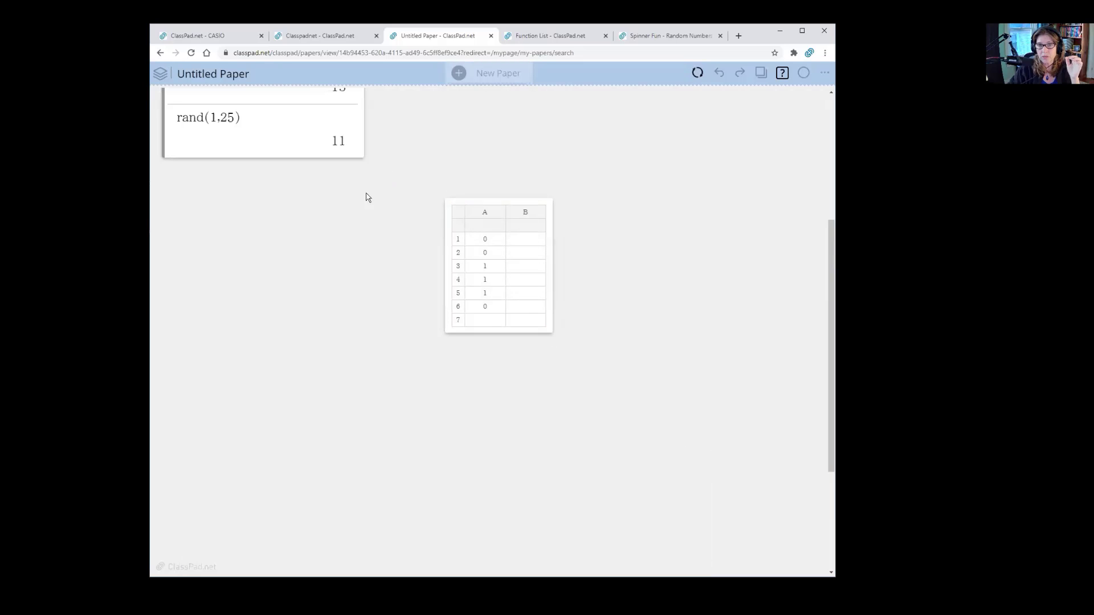
# Evaluate randList(20,0,1) in a new calculation note below the rand(1,25) note.
pyautogui.click(241, 193)
pyautogui.click(242, 185)
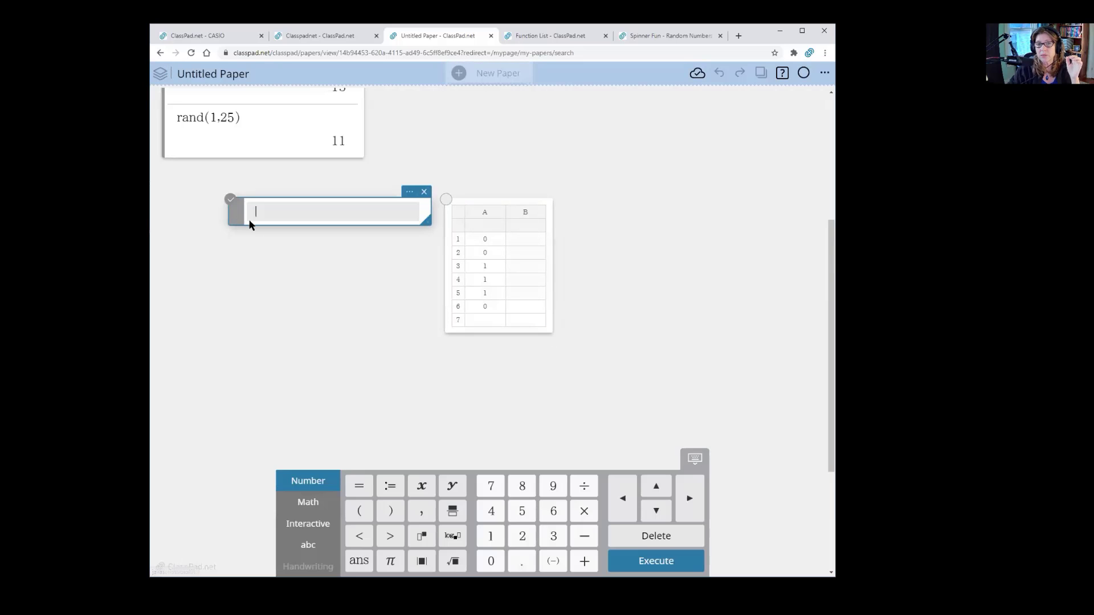
pyautogui.write('rand')
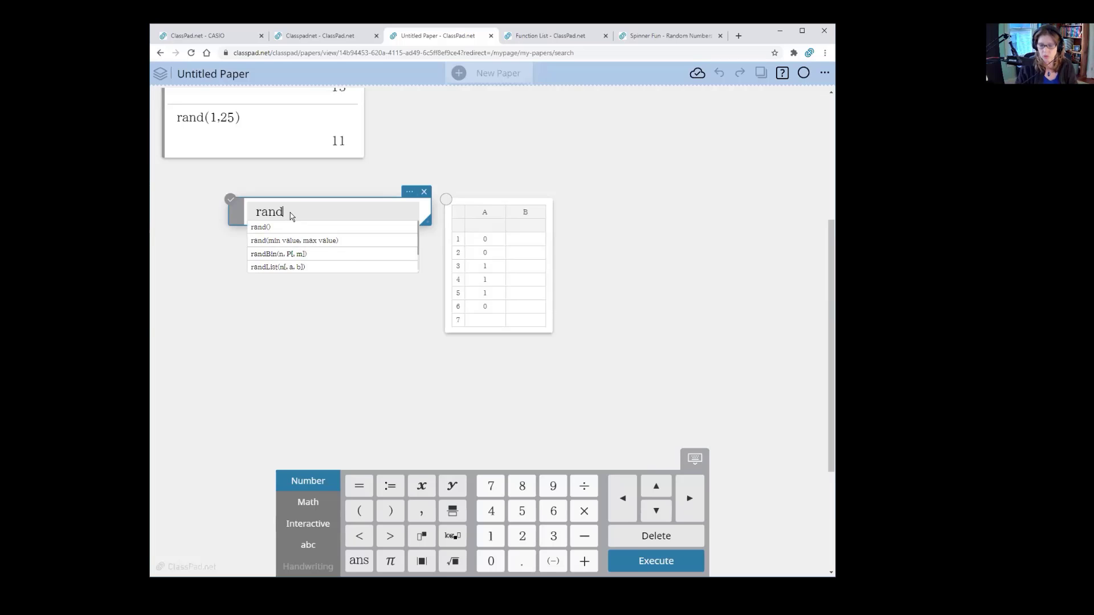
pyautogui.write('List')
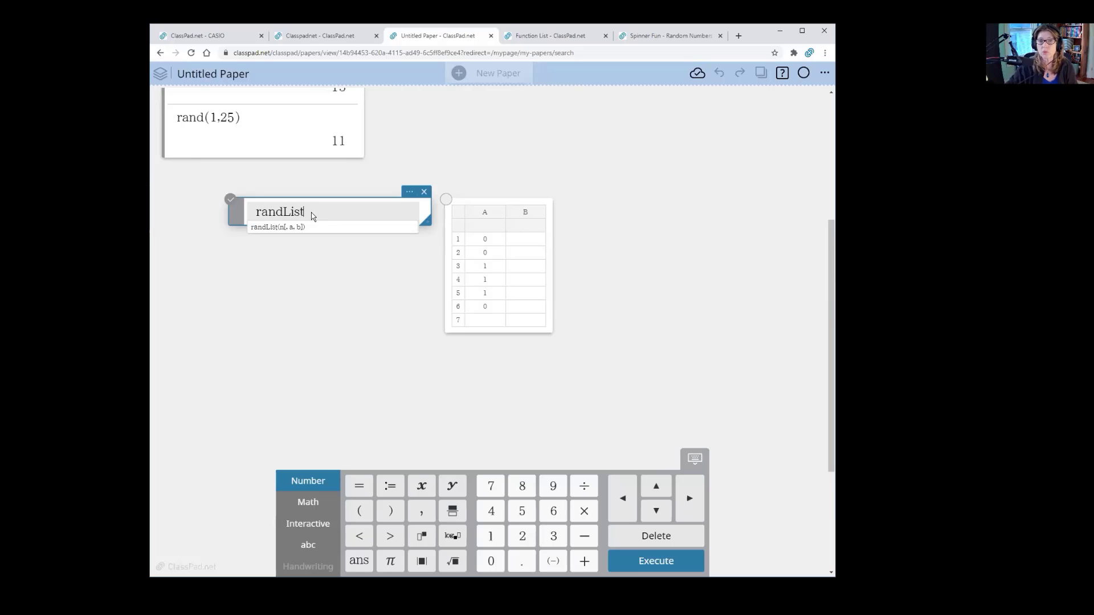
pyautogui.write('(')
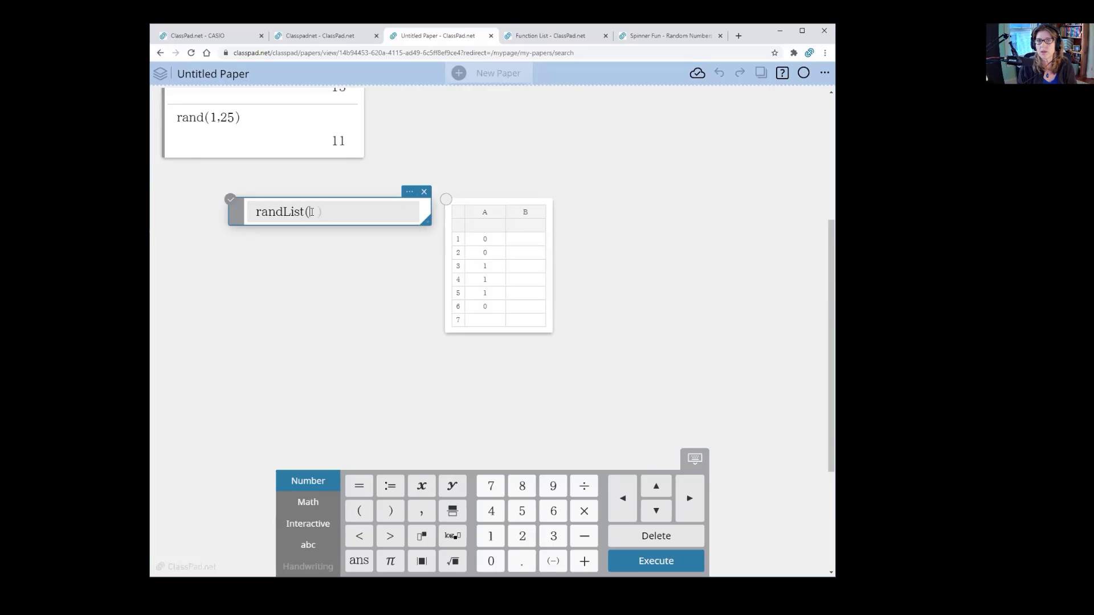
pyautogui.write('20')
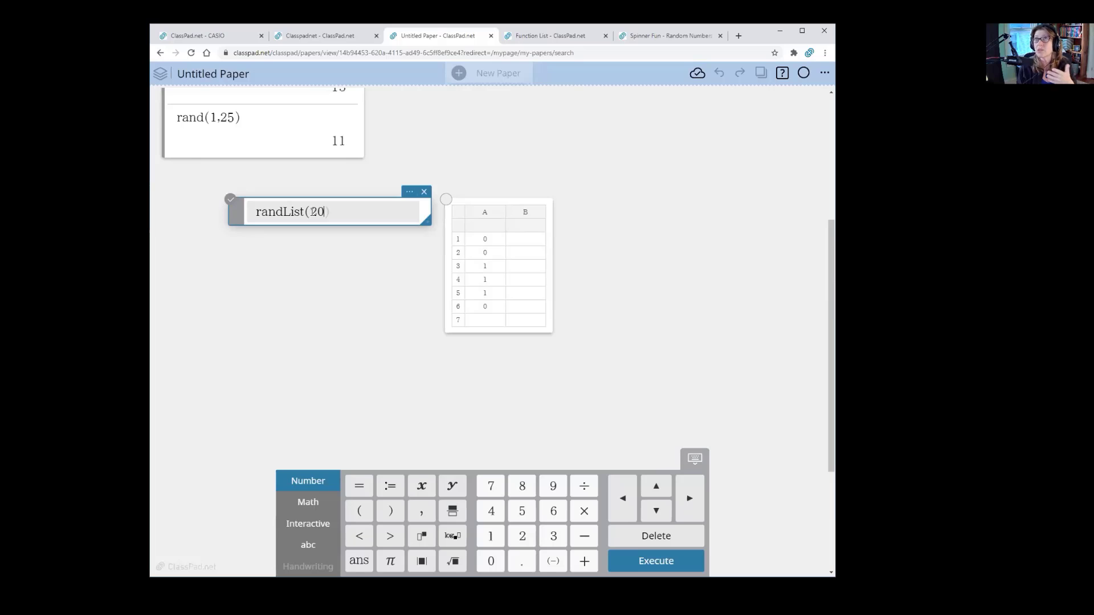
pyautogui.write(',')
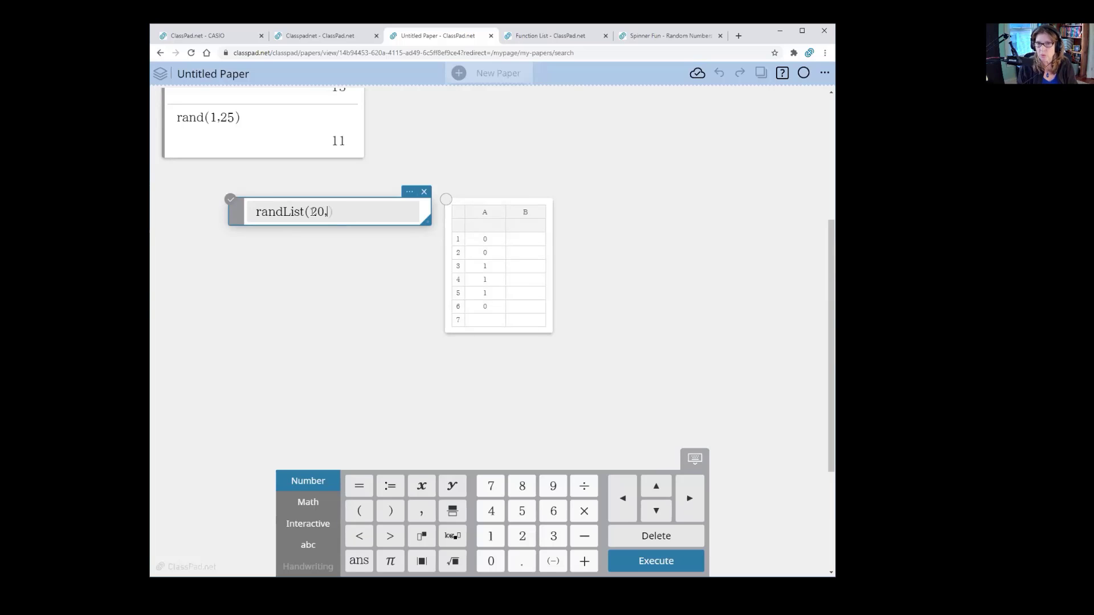
pyautogui.write('0,1')
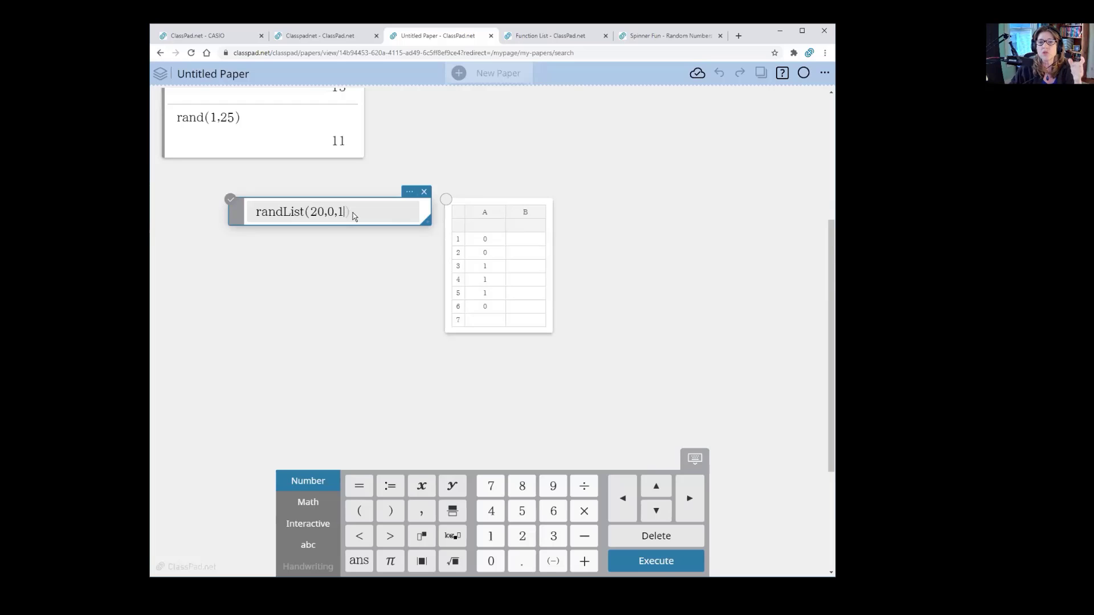
pyautogui.click(664, 567)
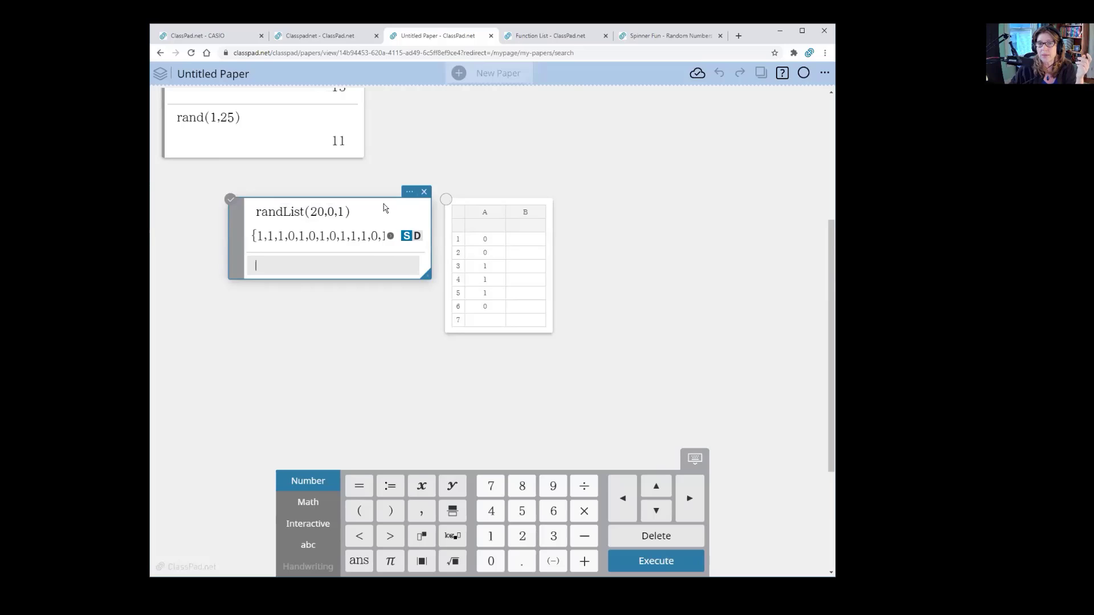
# Widen the randList note to fit its full result on one line and rearrange the note and statistics table side by side.
pyautogui.moveTo(377, 196); pyautogui.dragTo(325, 195)
pyautogui.moveTo(489, 196); pyautogui.dragTo(636, 195)
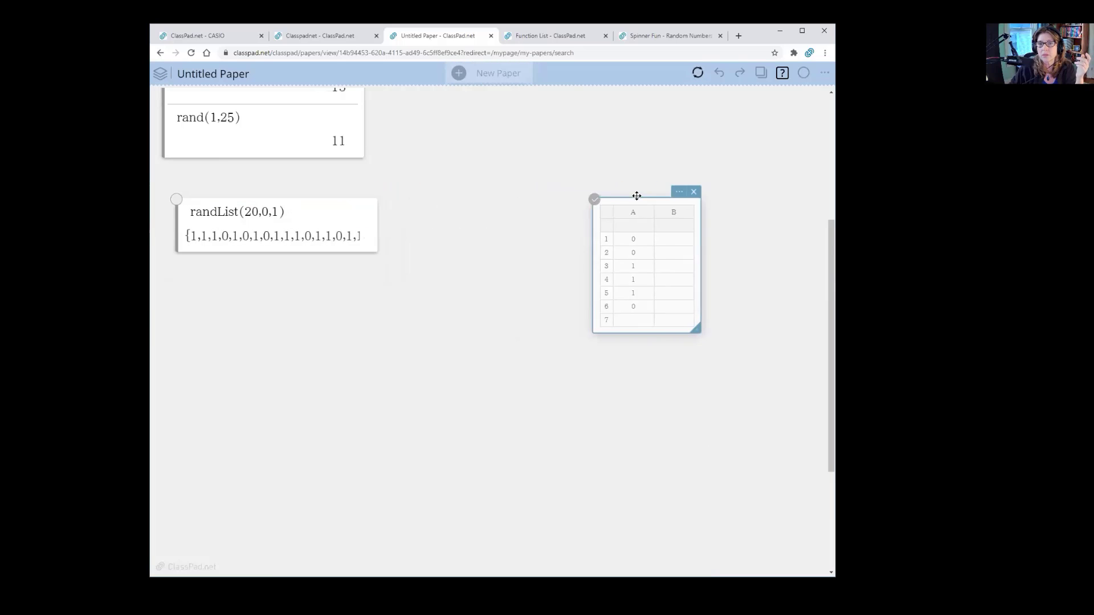
pyautogui.click(376, 235)
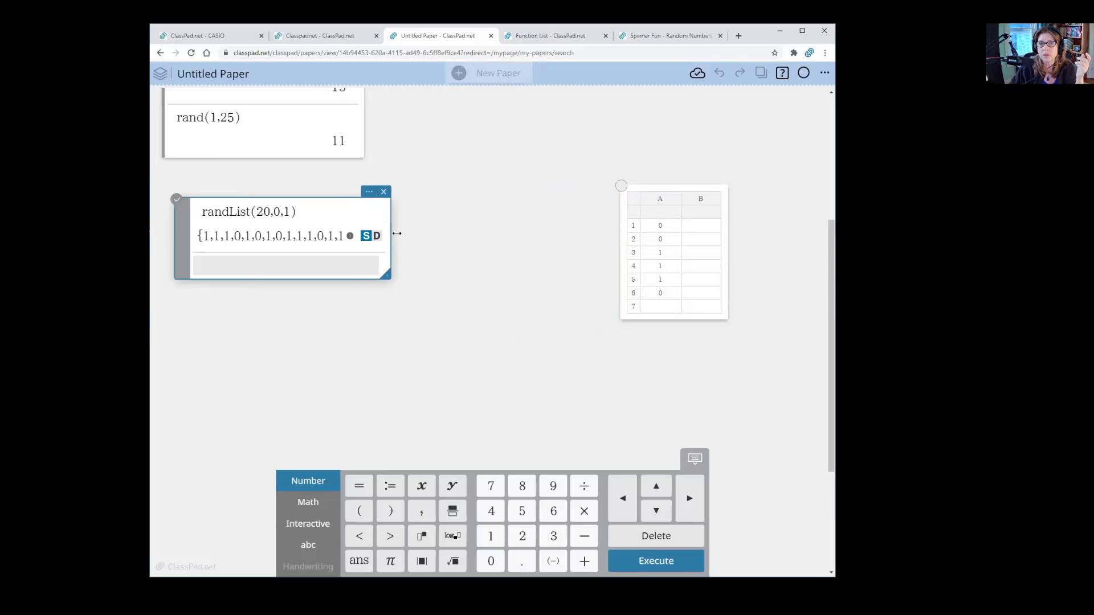
pyautogui.moveTo(396, 234); pyautogui.dragTo(512, 234)
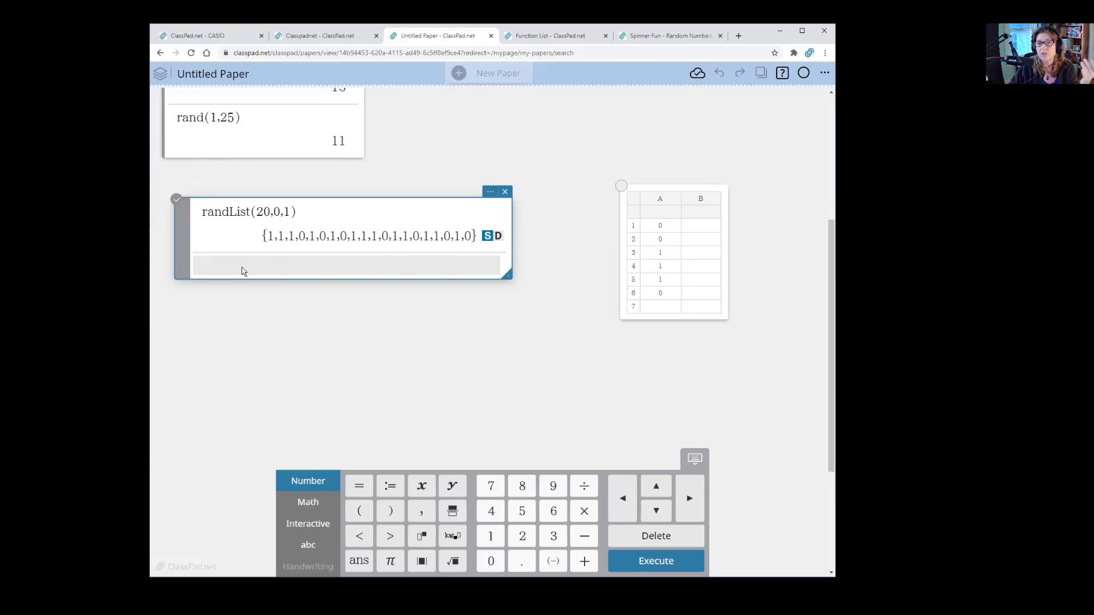
pyautogui.click(661, 204)
pyautogui.moveTo(664, 192); pyautogui.dragTo(596, 166)
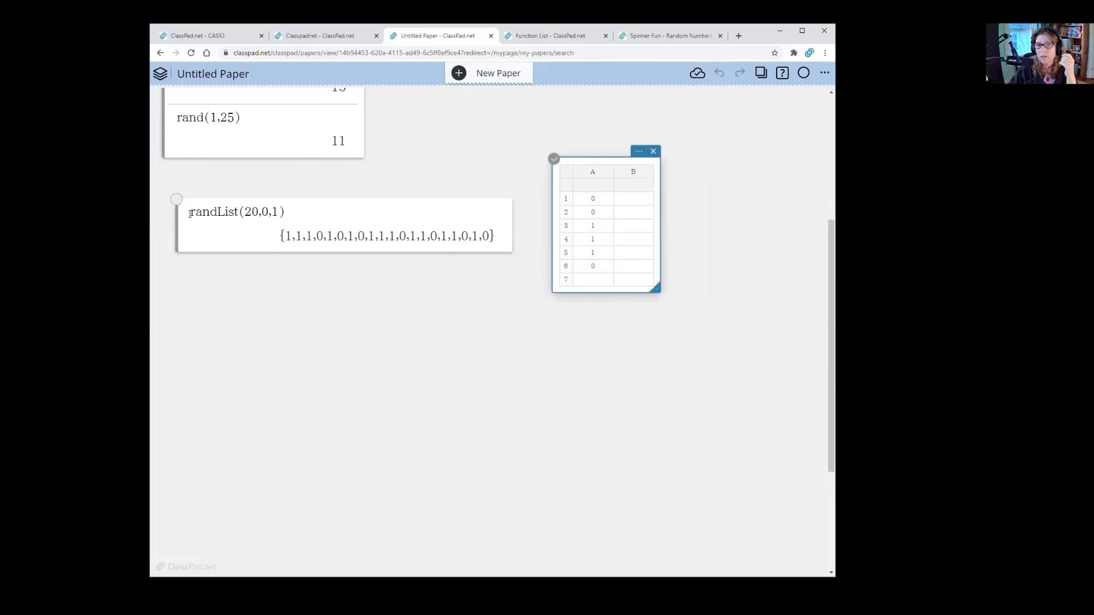
# Assign the random list to a variable by changing the expression to Coin:=randList(20,0,1).
pyautogui.click(190, 213)
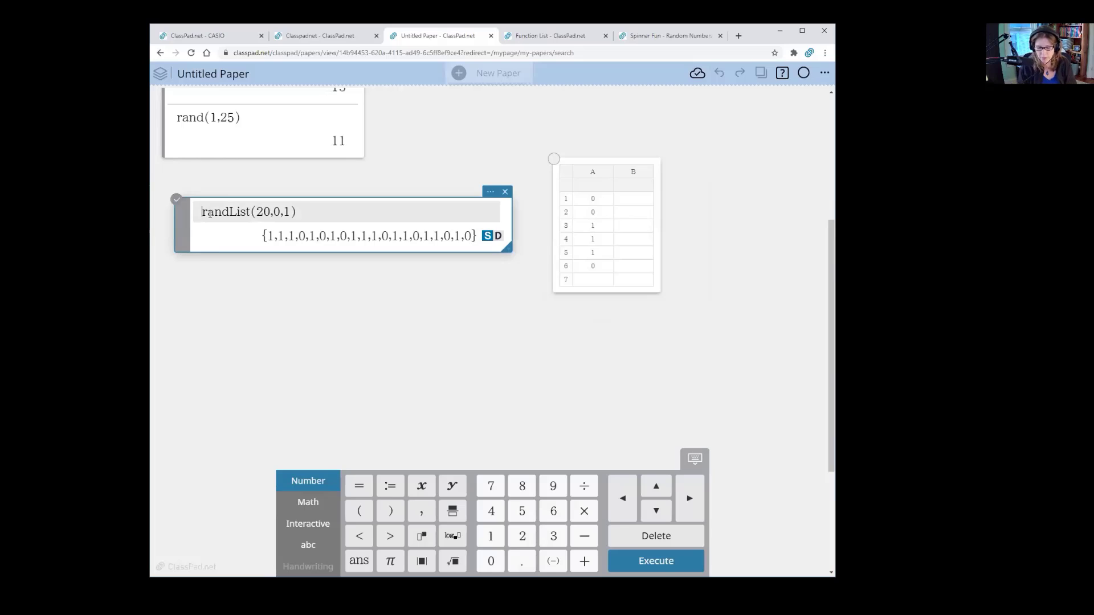
pyautogui.write('Coin')
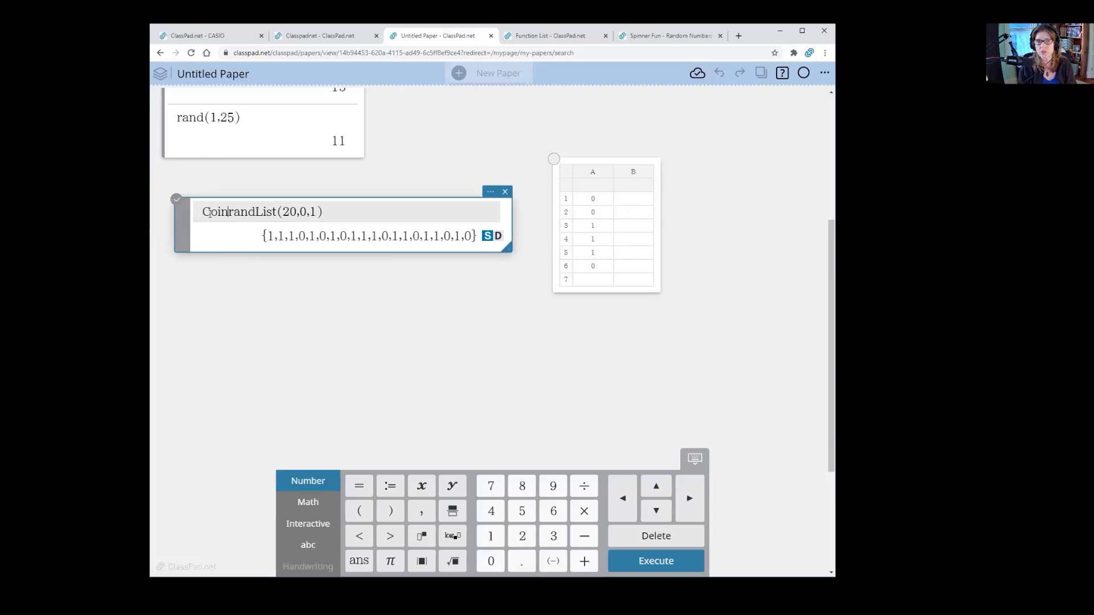
pyautogui.write(':=')
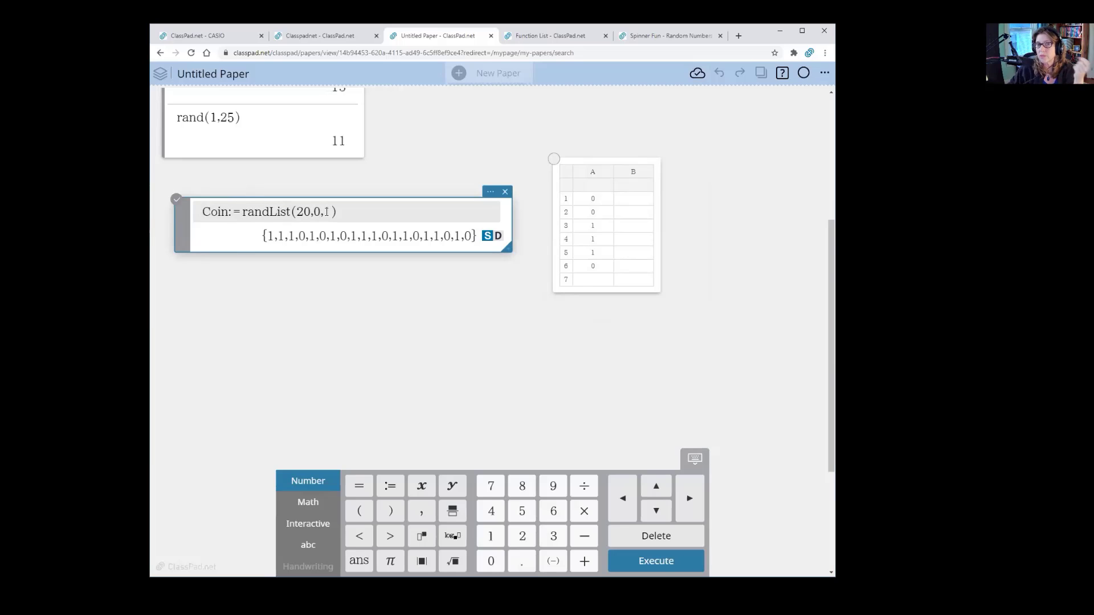
# Enter Coin as the heading of column A in the statistics table to fill the column from the list.
pyautogui.click(597, 188)
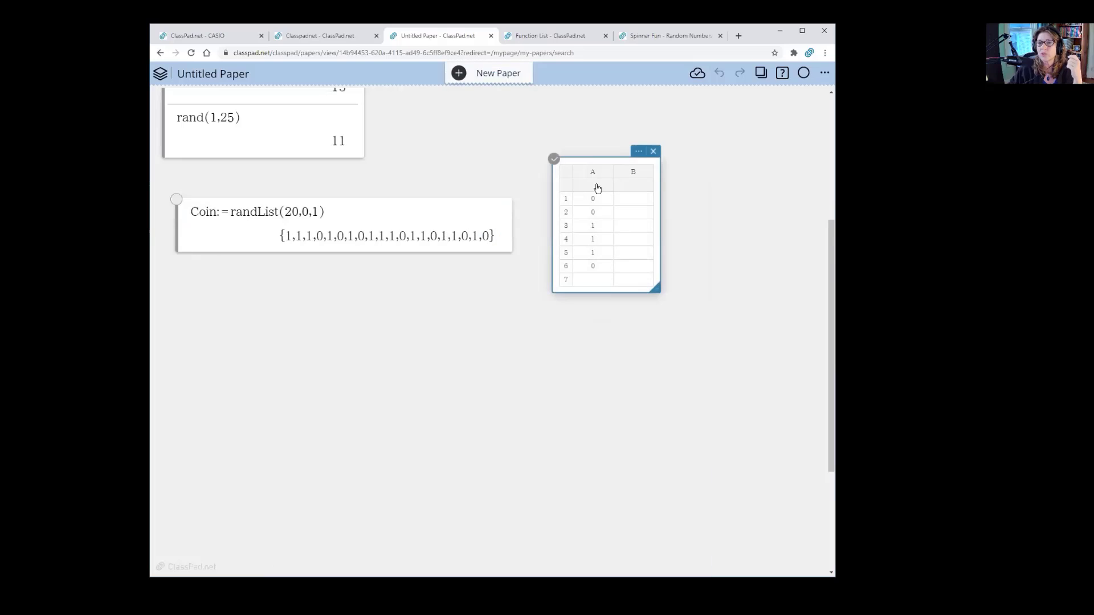
pyautogui.click(597, 188)
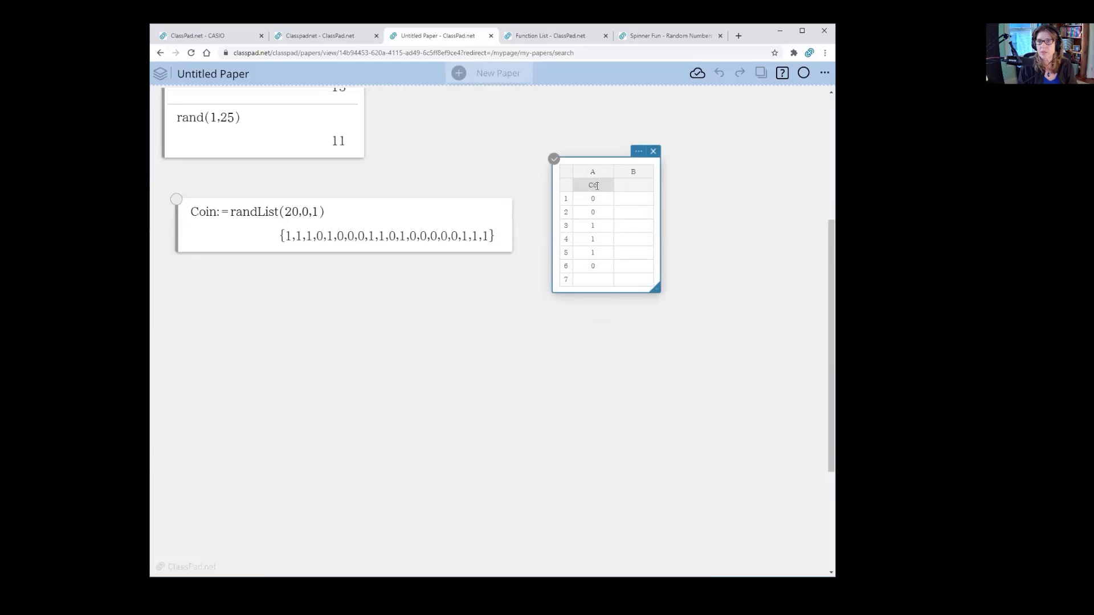
pyautogui.write('Coin')
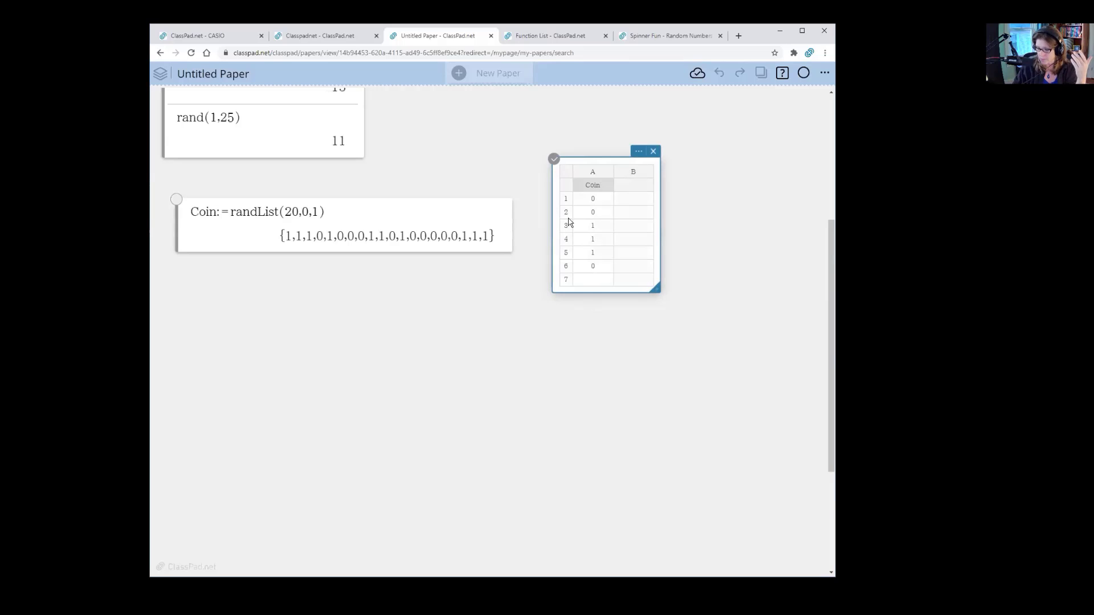
pyautogui.press('Return')
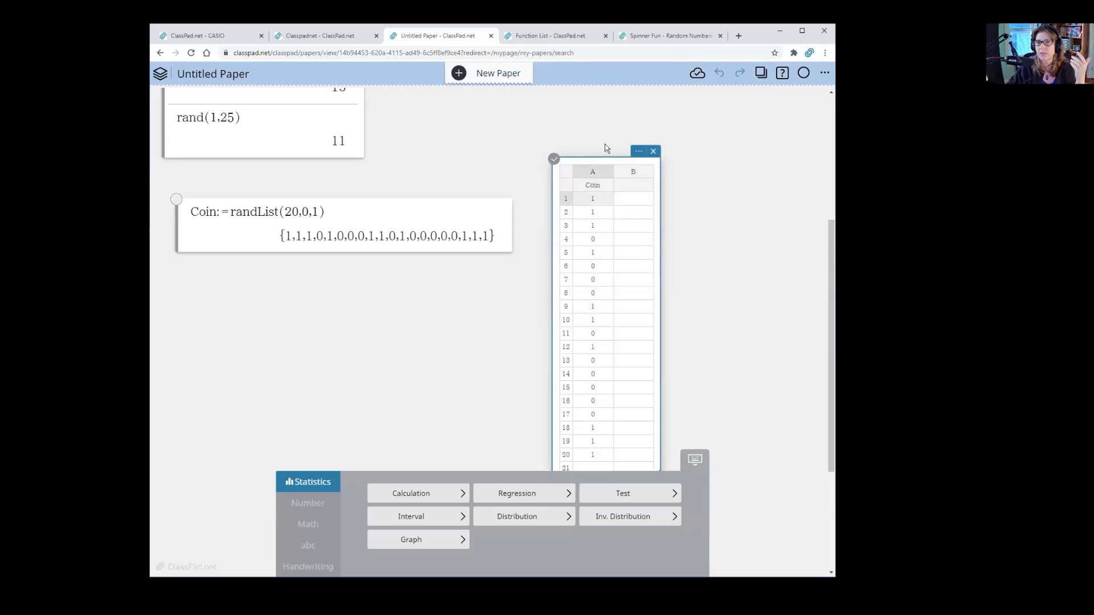
# Move the lengthened statistics table up beside the Coin note and align that note under the rand(1,25) note.
pyautogui.moveTo(610, 164); pyautogui.dragTo(597, 124)
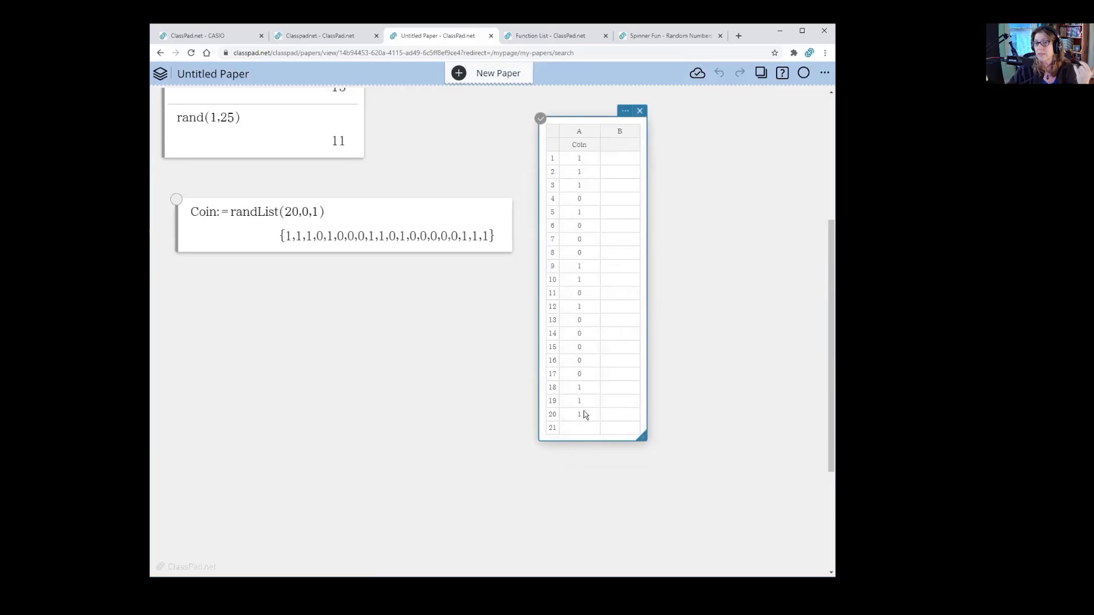
pyautogui.click(427, 209)
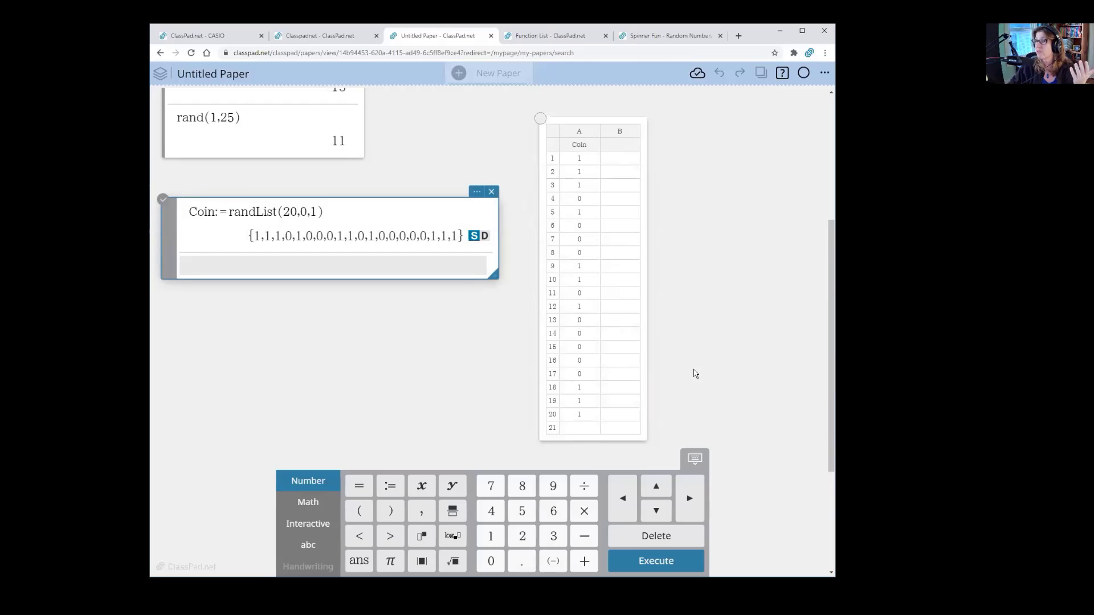
pyautogui.moveTo(576, 126); pyautogui.dragTo(562, 125)
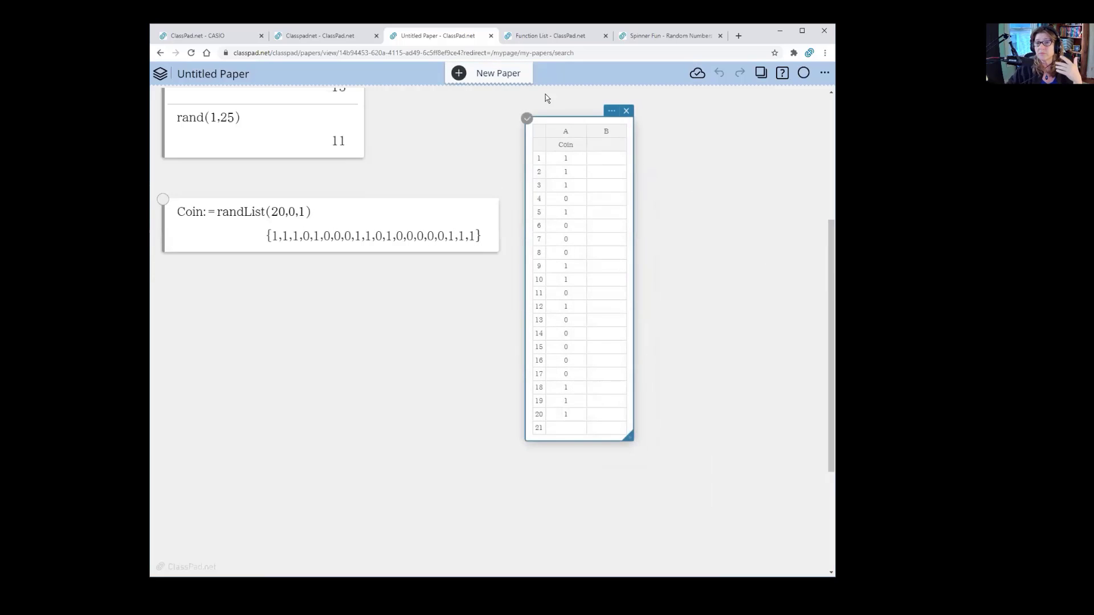
# Create a histogram of the Coin data in column A and move its graph up next to the statistics table.
pyautogui.click(571, 136)
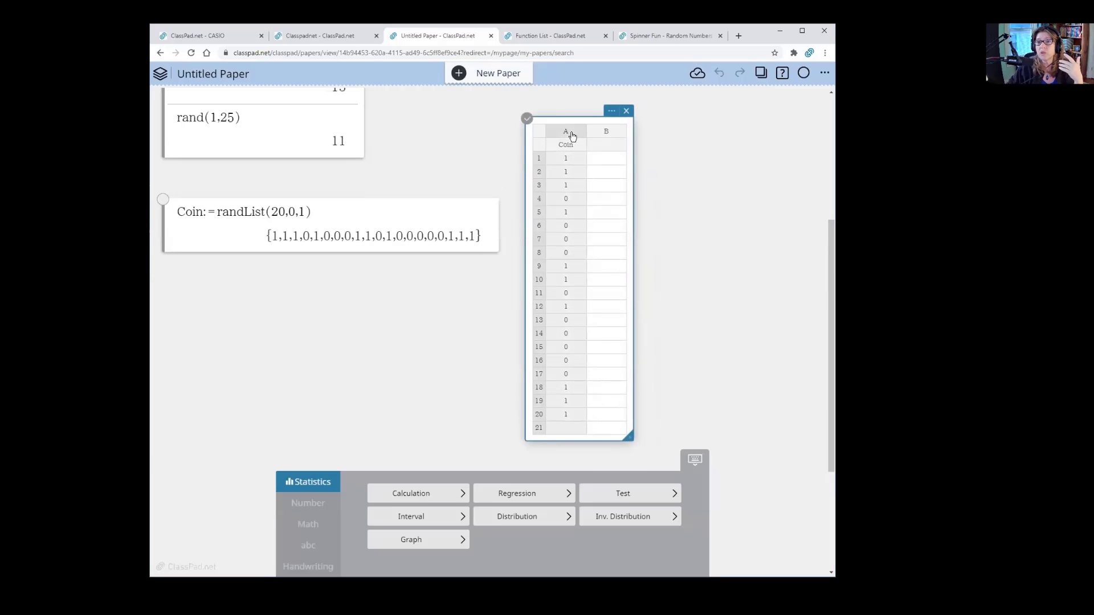
pyautogui.click(712, 174)
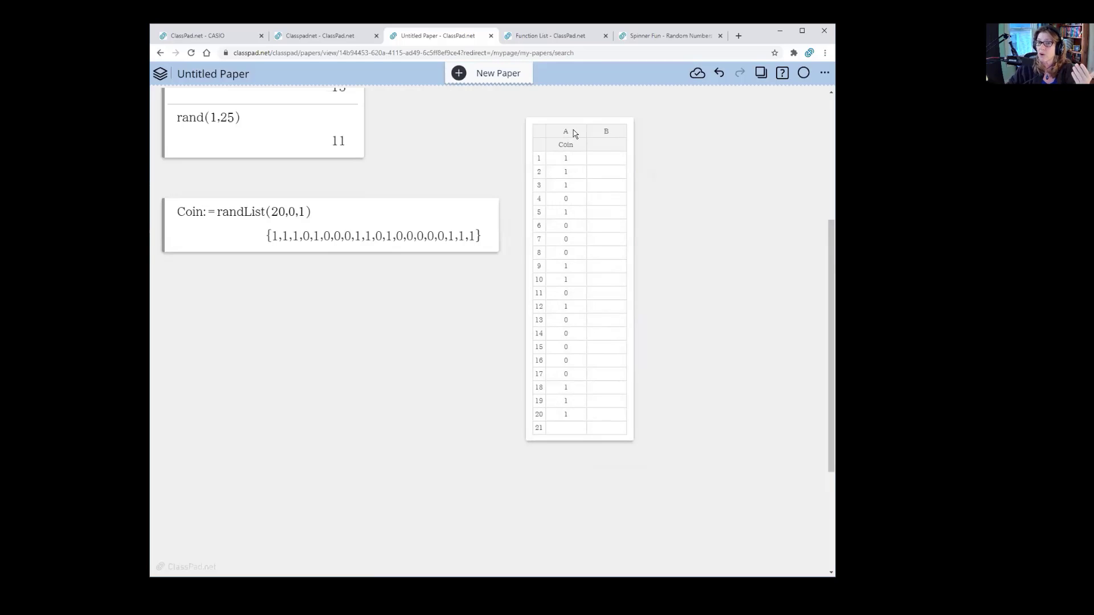
pyautogui.click(572, 133)
pyautogui.click(572, 133)
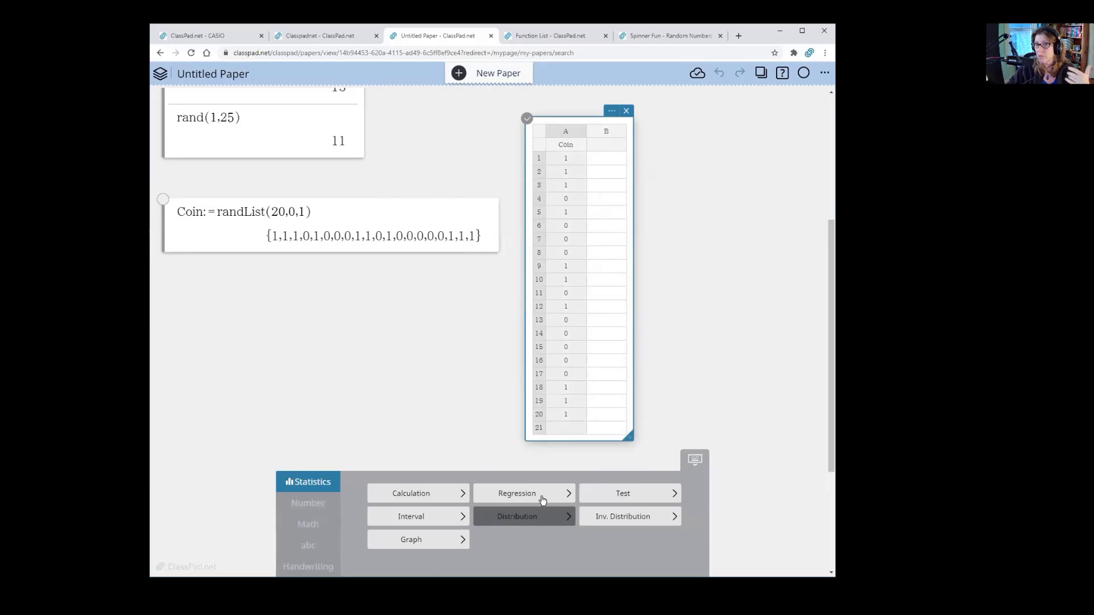
pyautogui.click(458, 540)
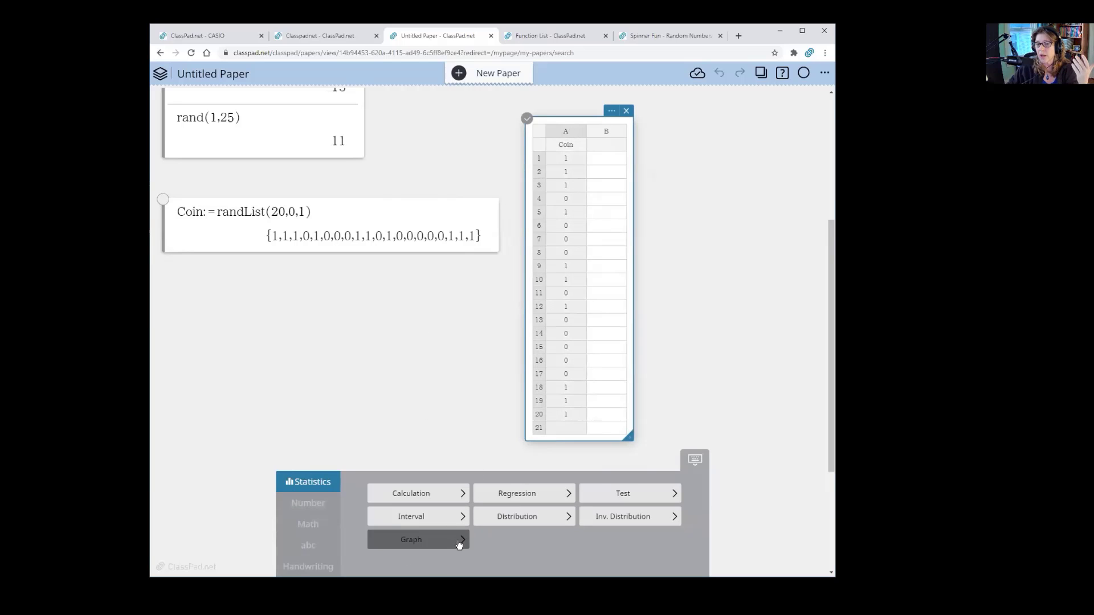
pyautogui.click(460, 542)
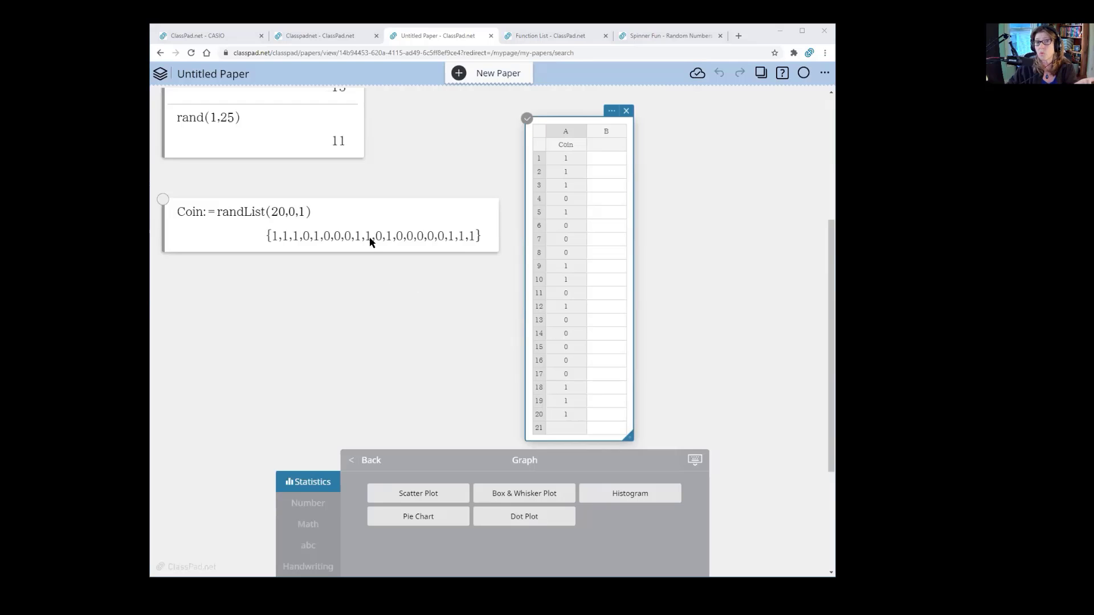
pyautogui.scroll(5, 446, 188)
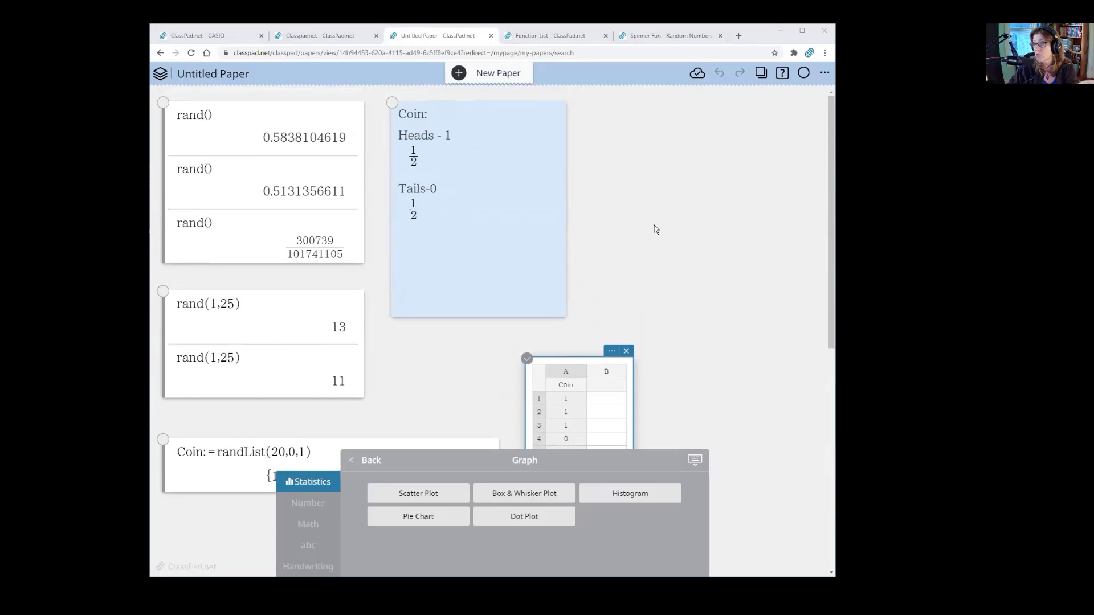
pyautogui.scroll(-3, 679, 242)
pyautogui.scroll(-2, 681, 244)
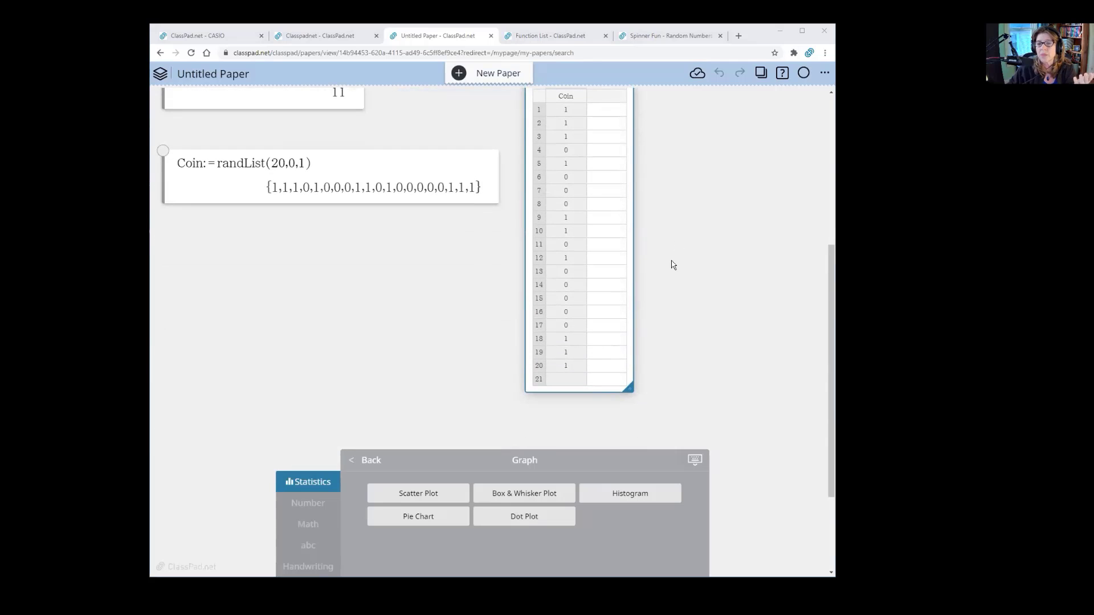
pyautogui.click(635, 495)
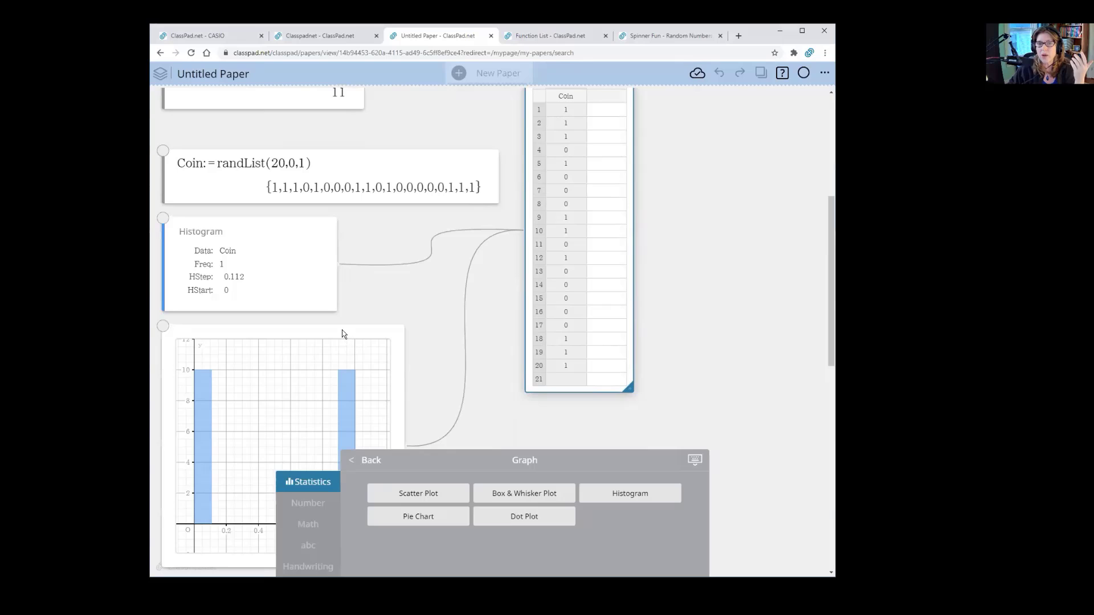
pyautogui.moveTo(342, 330); pyautogui.dragTo(453, 213)
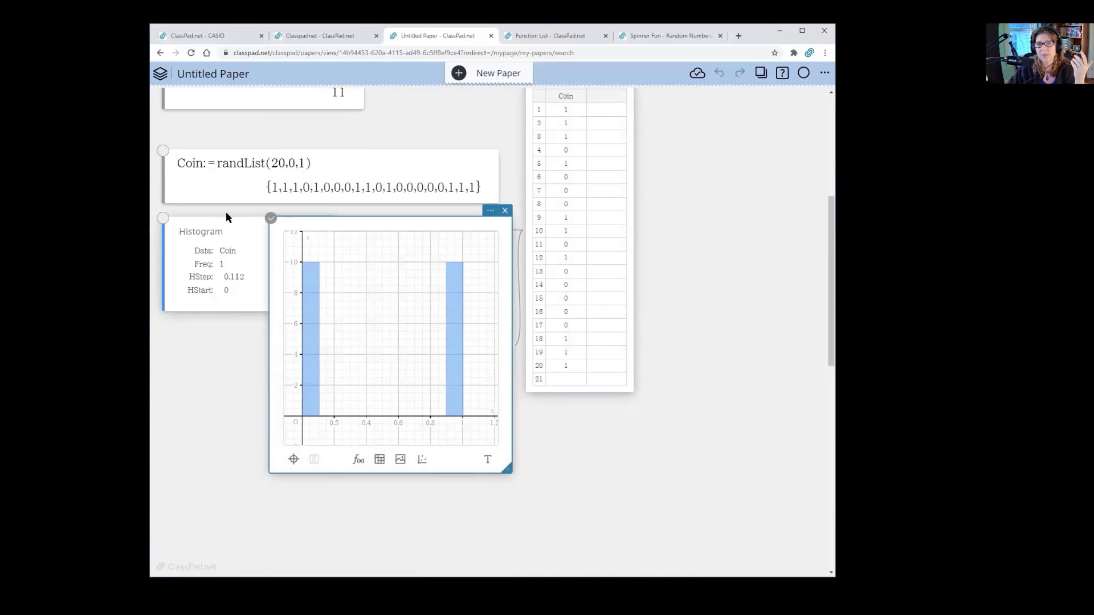
# Set the histogram's HStep to 0.5 and bring the graph in front of its settings note.
pyautogui.click(229, 229)
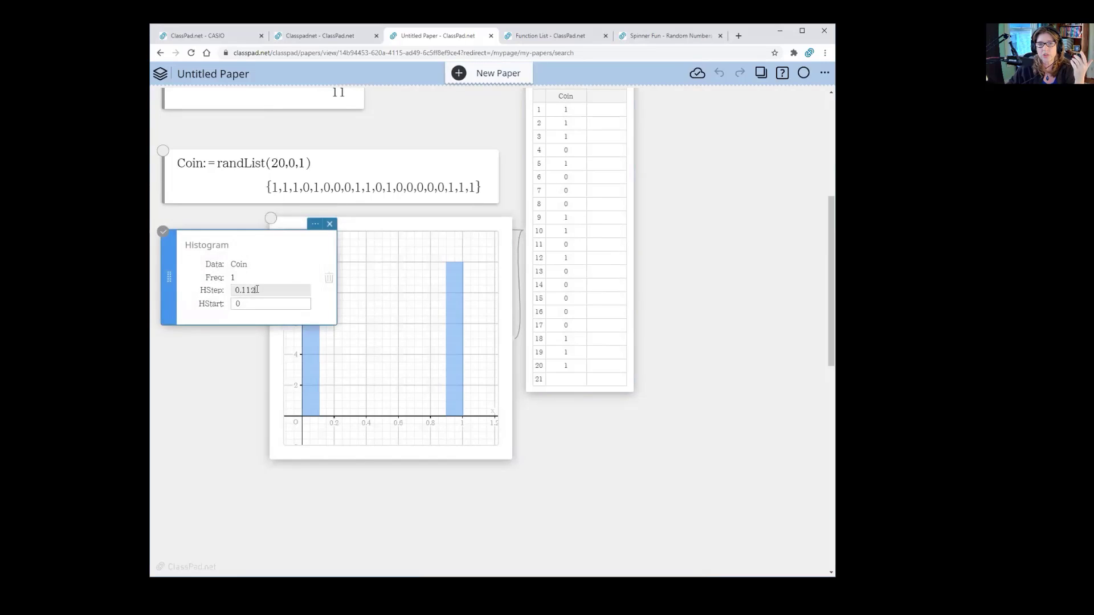
pyautogui.moveTo(256, 290); pyautogui.dragTo(234, 290)
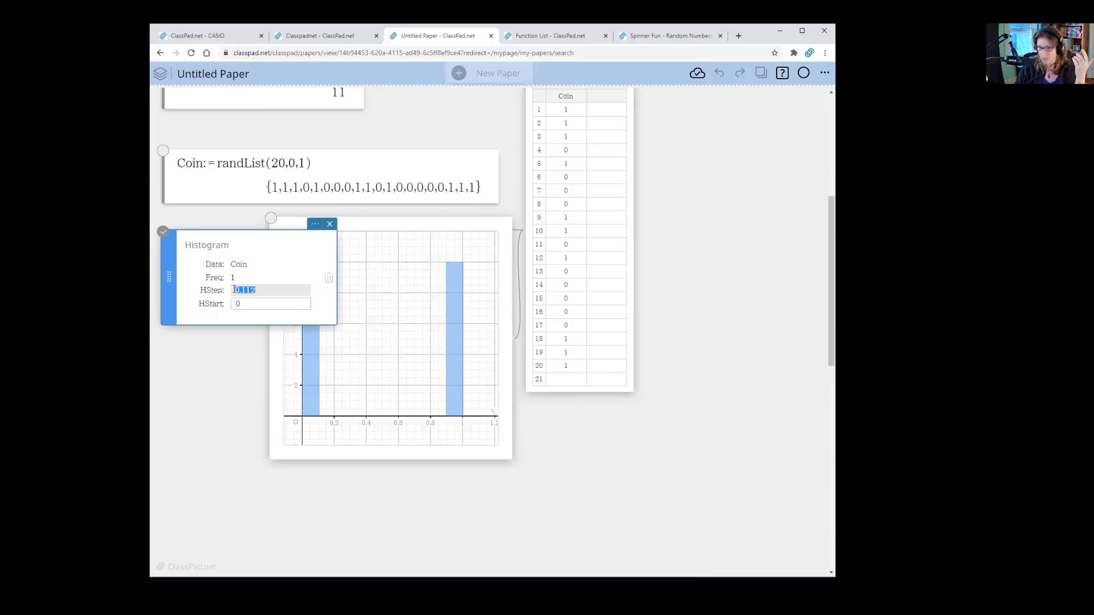
pyautogui.write('0.5')
pyautogui.press('Return')
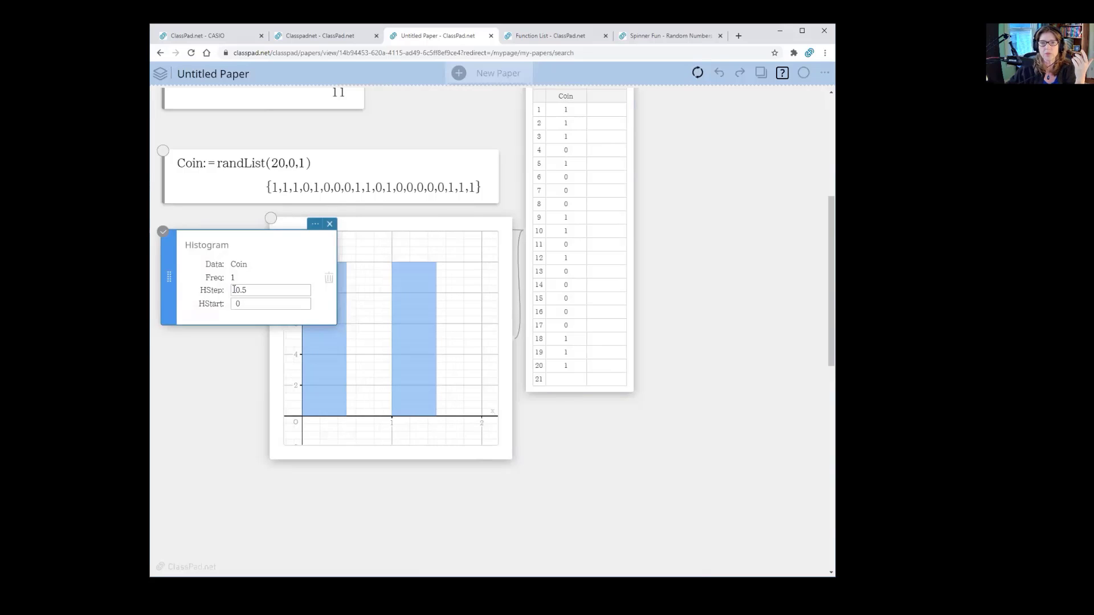
pyautogui.click(398, 227)
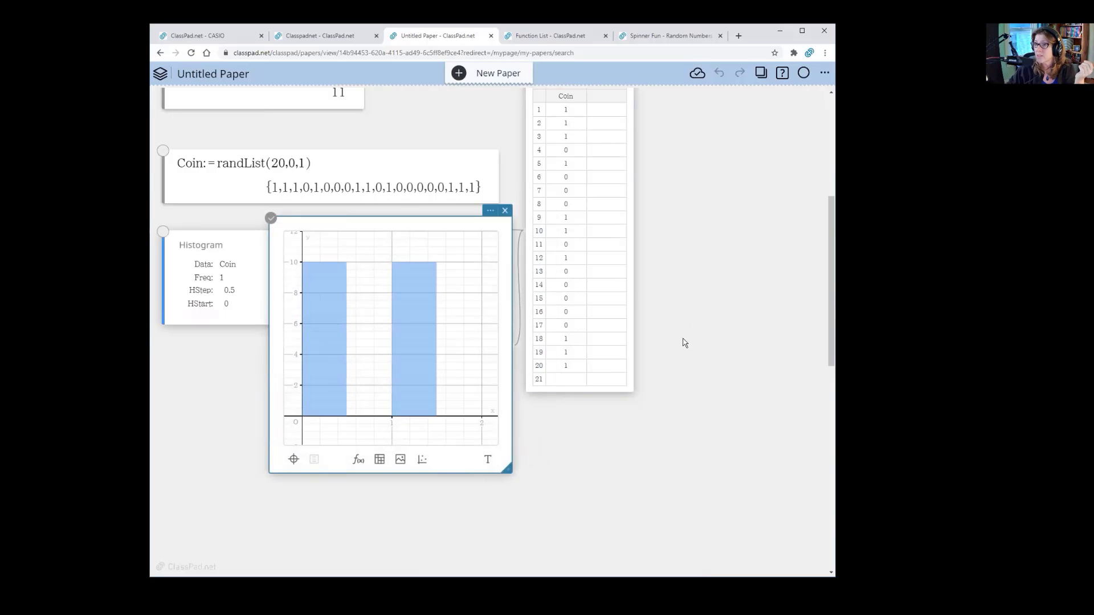
# Move the histogram settings note to the right side of the statistics table and bring the table to the front.
pyautogui.scroll(1, 669, 339)
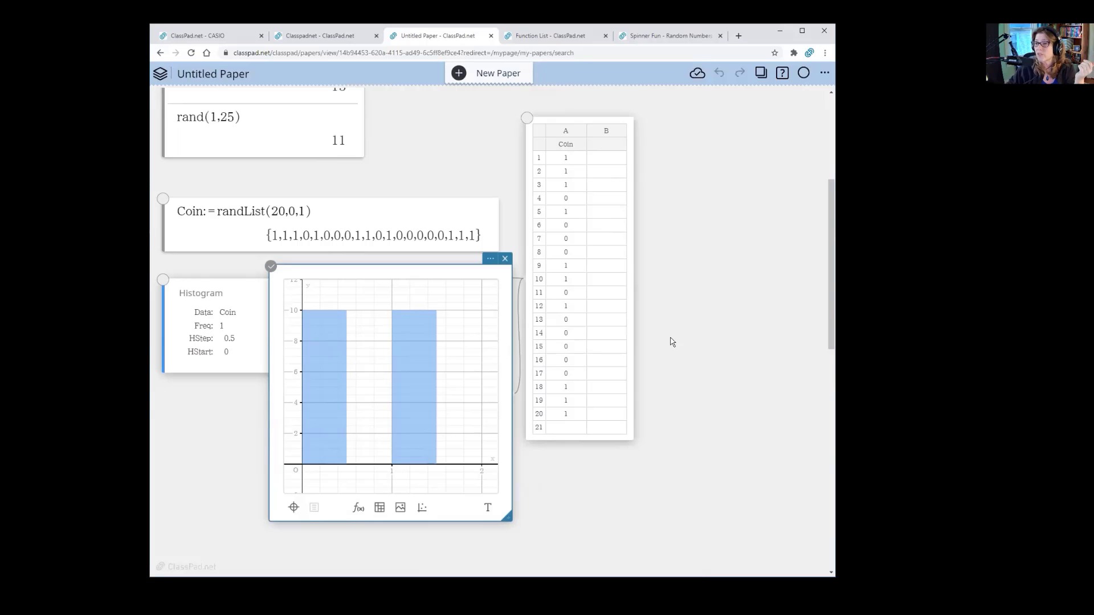
pyautogui.moveTo(230, 283); pyautogui.dragTo(589, 125)
pyautogui.click(590, 125)
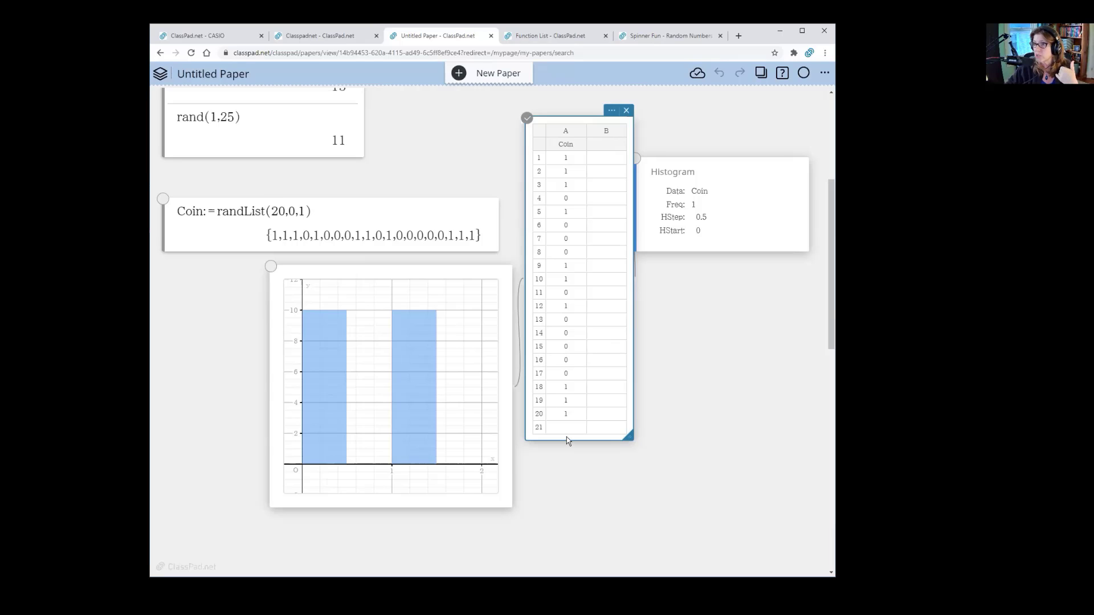
# Regenerate the Coin list, increase its randList count to 50, and look over the lengthened statistics table.
pyautogui.doubleClick(285, 211)
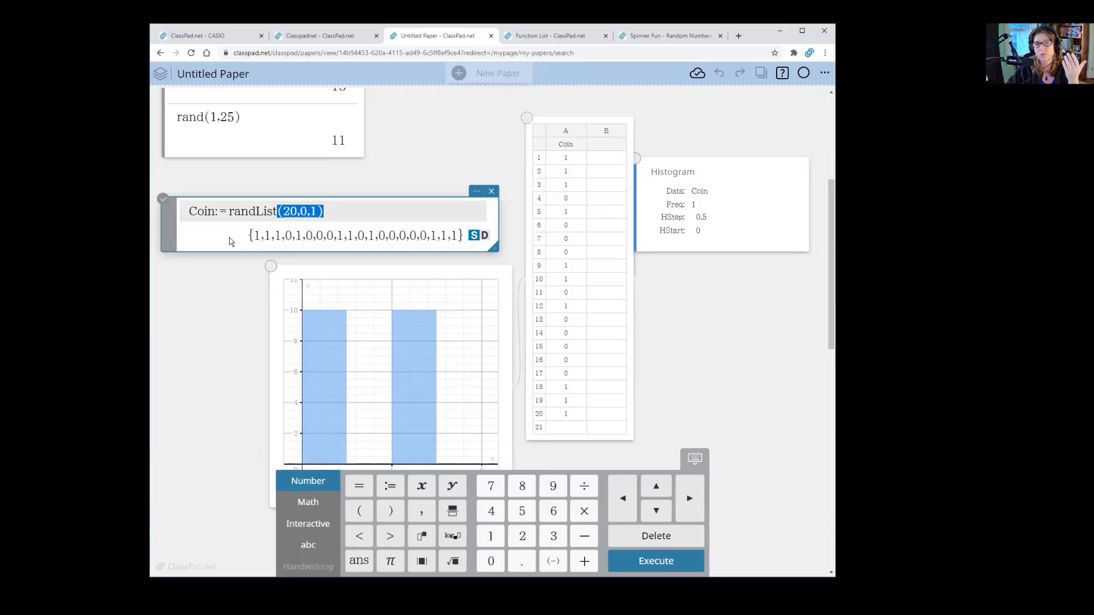
pyautogui.press('Return')
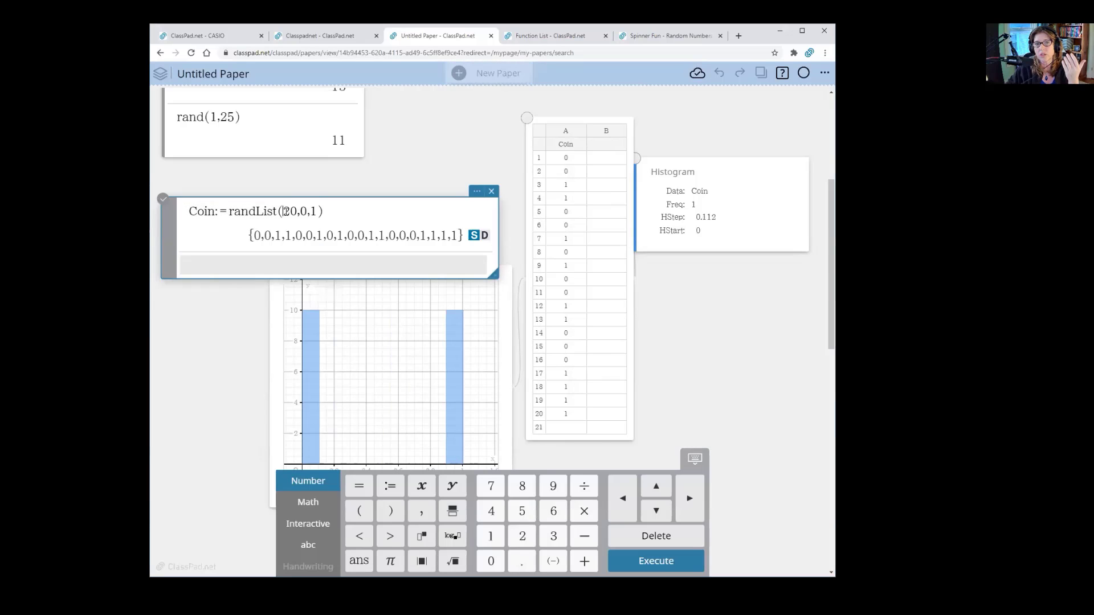
pyautogui.moveTo(284, 211); pyautogui.dragTo(296, 213)
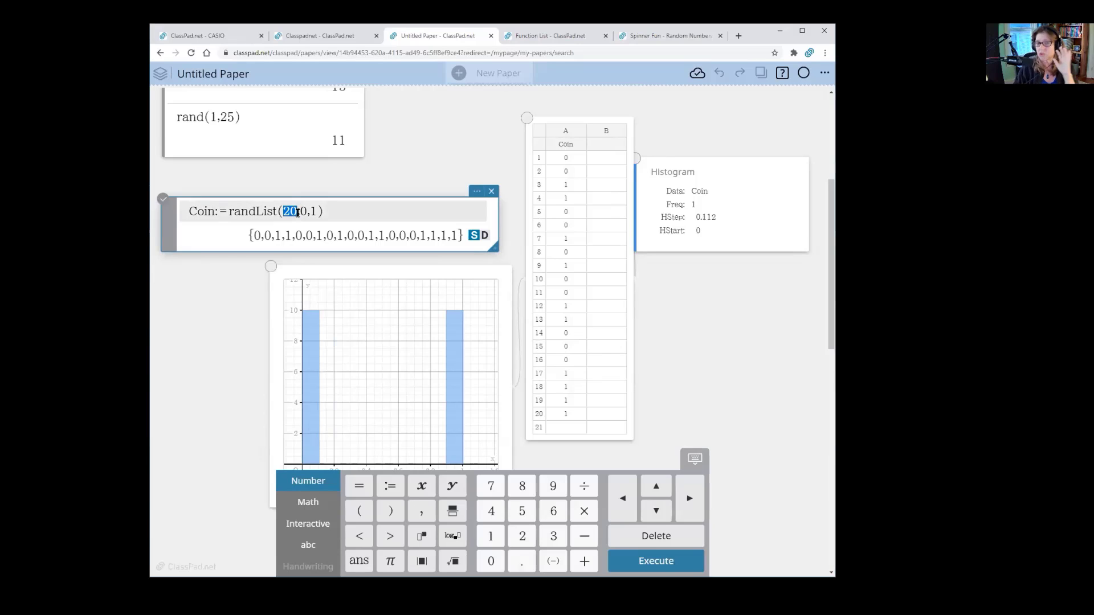
pyautogui.write('50')
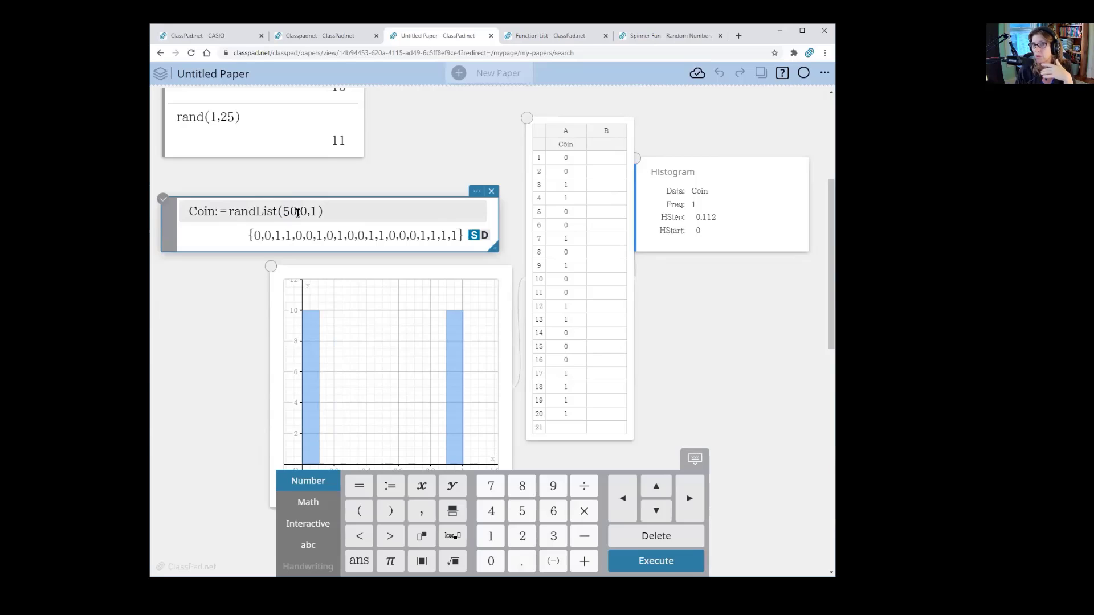
pyautogui.press('Return')
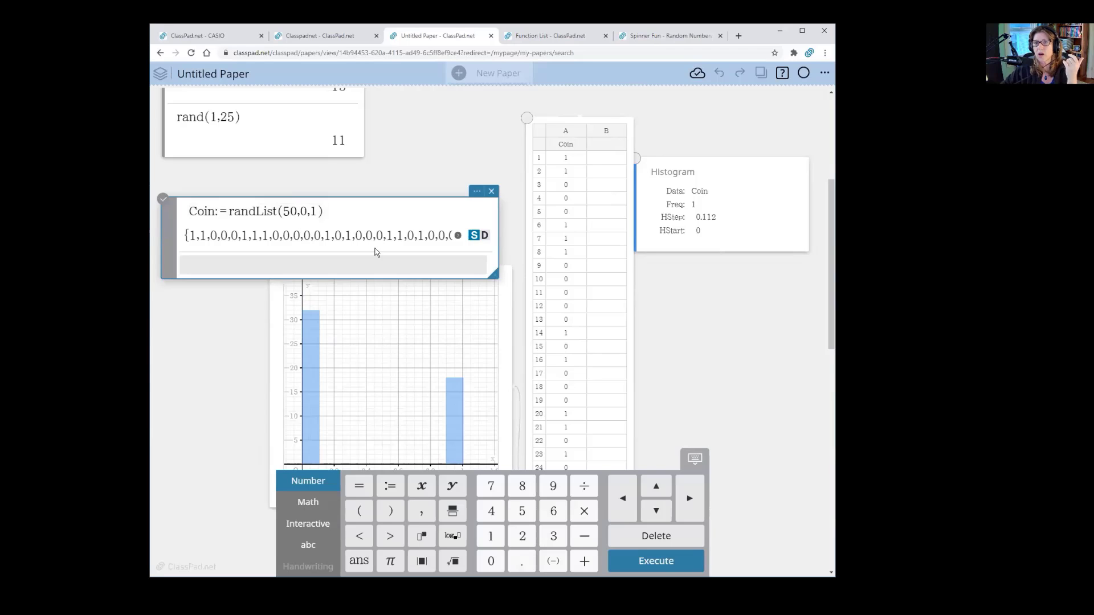
pyautogui.scroll(-3, 573, 385)
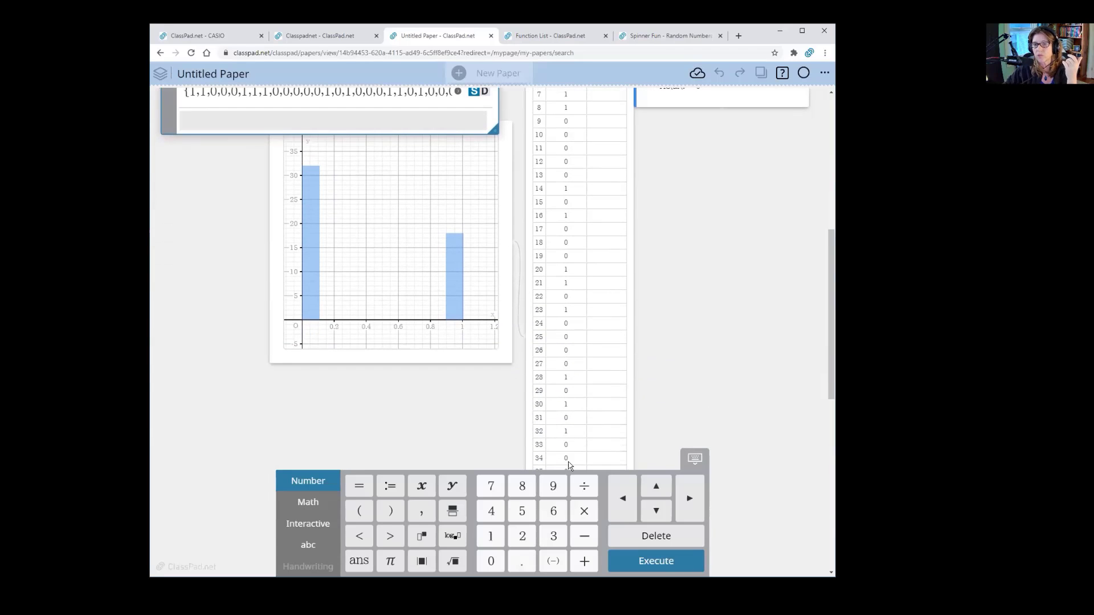
pyautogui.scroll(1, 380, 285)
pyautogui.scroll(2, 378, 288)
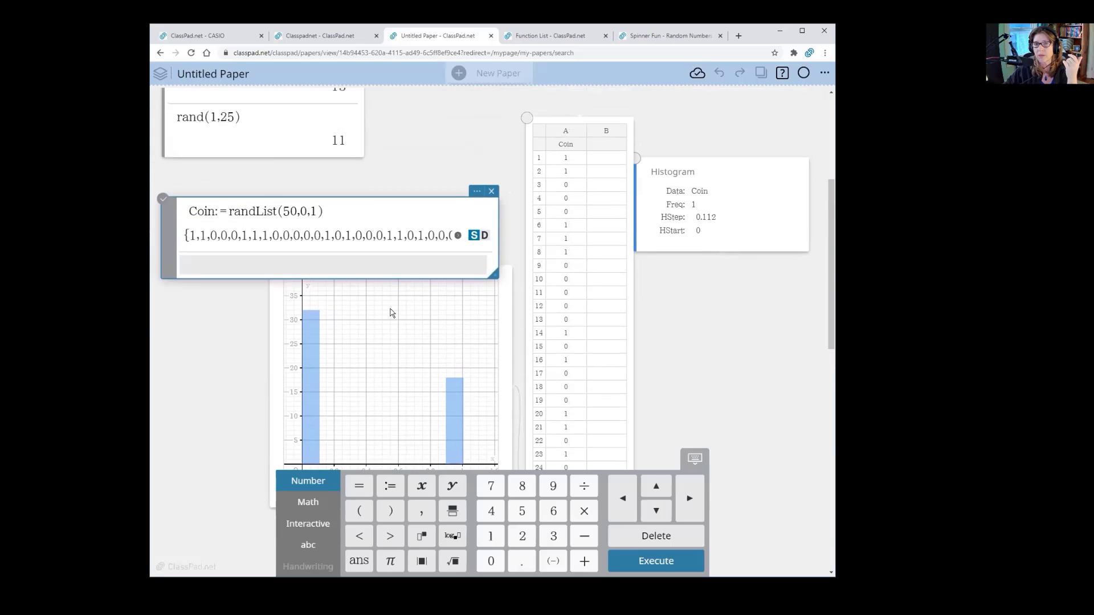
# Shift the histogram graph left below the Coin note and set the histogram's HStep to 0.5.
pyautogui.click(391, 312)
pyautogui.moveTo(395, 273); pyautogui.dragTo(357, 267)
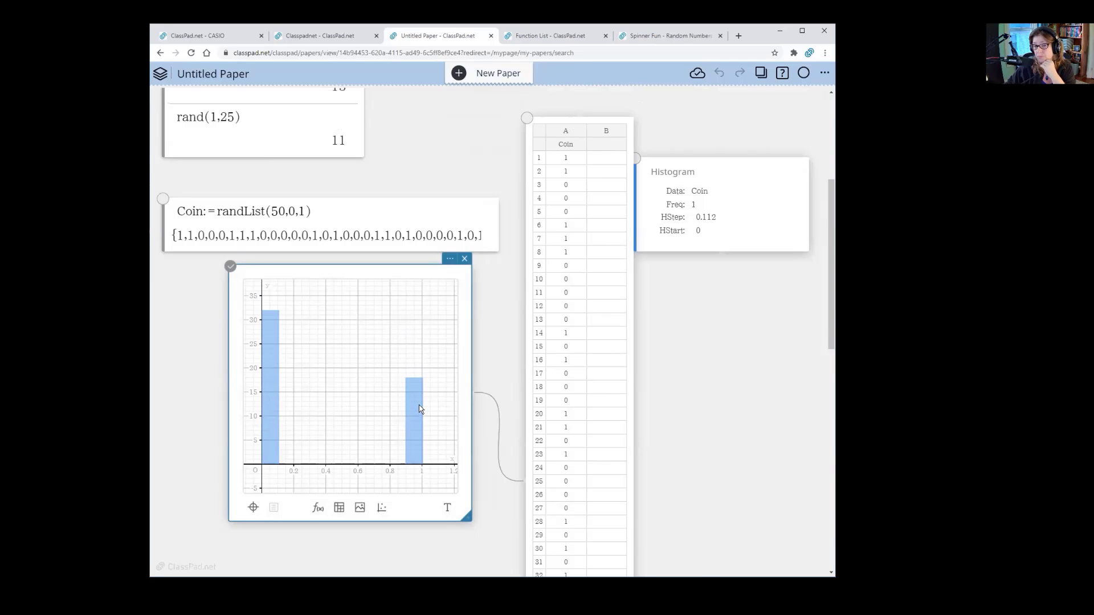
pyautogui.click(716, 217)
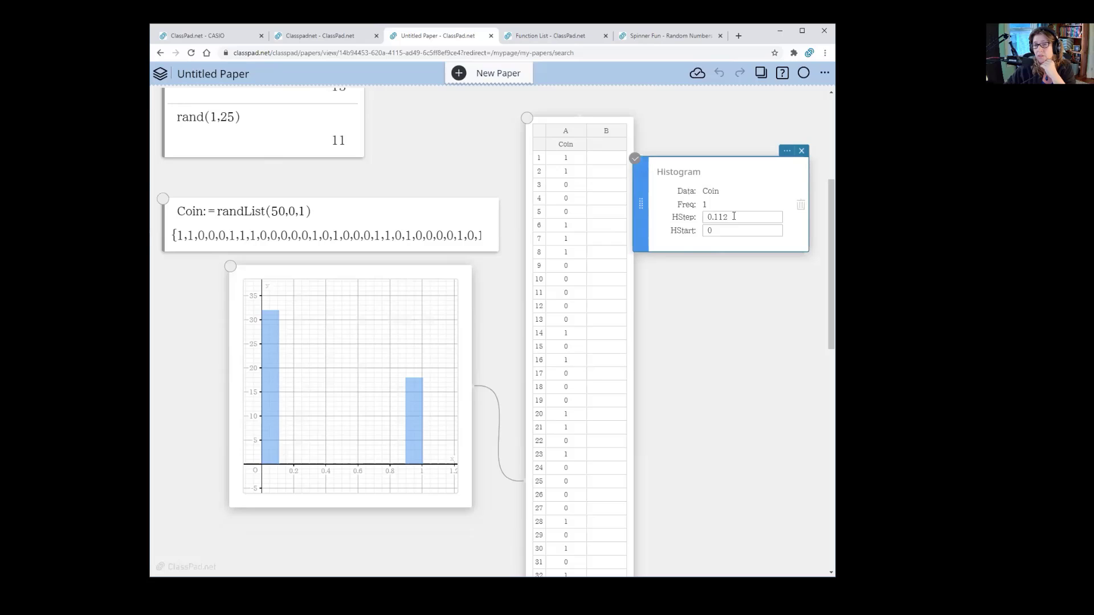
pyautogui.moveTo(734, 216); pyautogui.dragTo(705, 218)
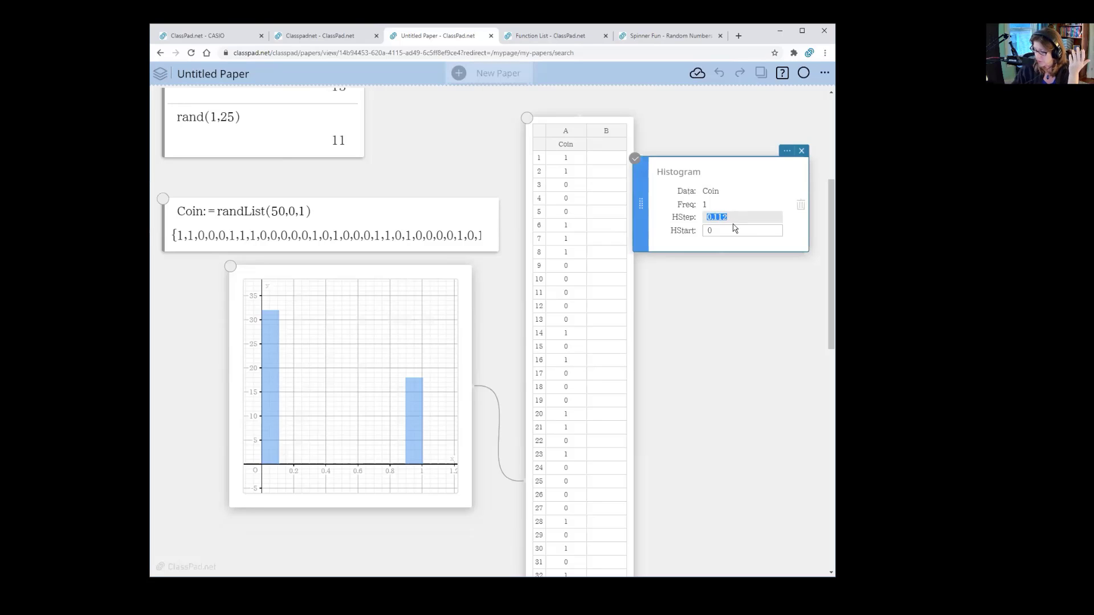
pyautogui.write('0.5')
pyautogui.press('Return')
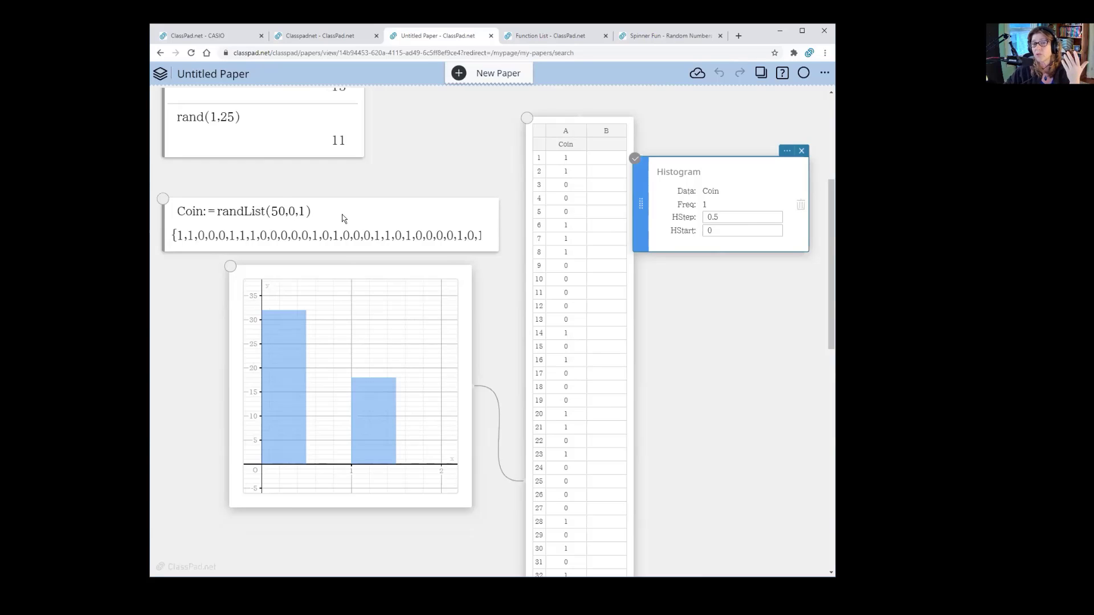
# Change the Coin list's randList count to 75 and recalculate it.
pyautogui.click(284, 212)
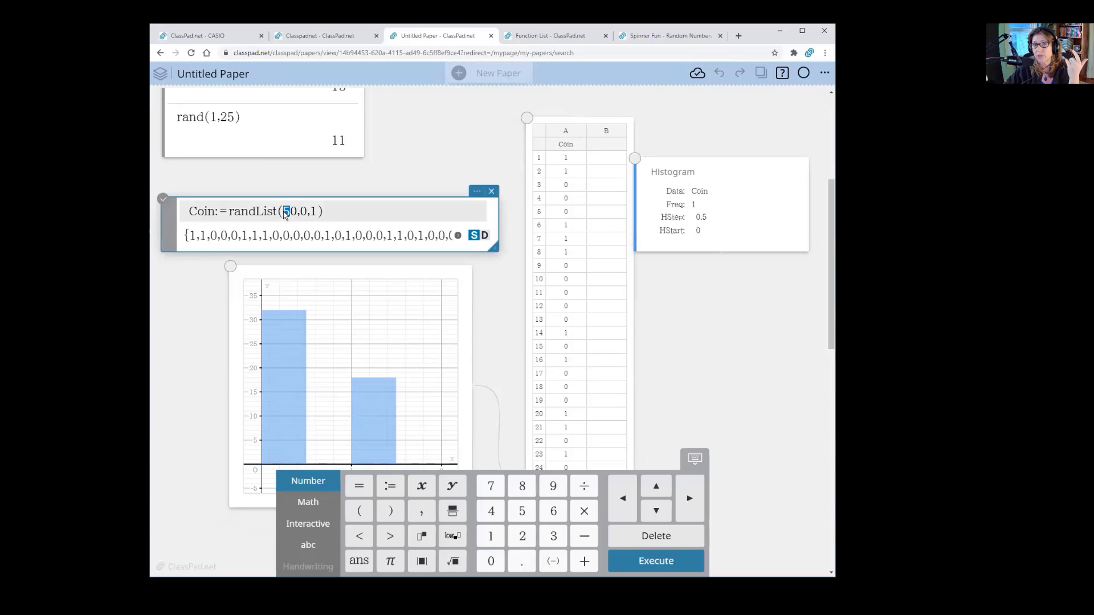
pyautogui.click(295, 211)
pyautogui.moveTo(296, 212); pyautogui.dragTo(284, 211)
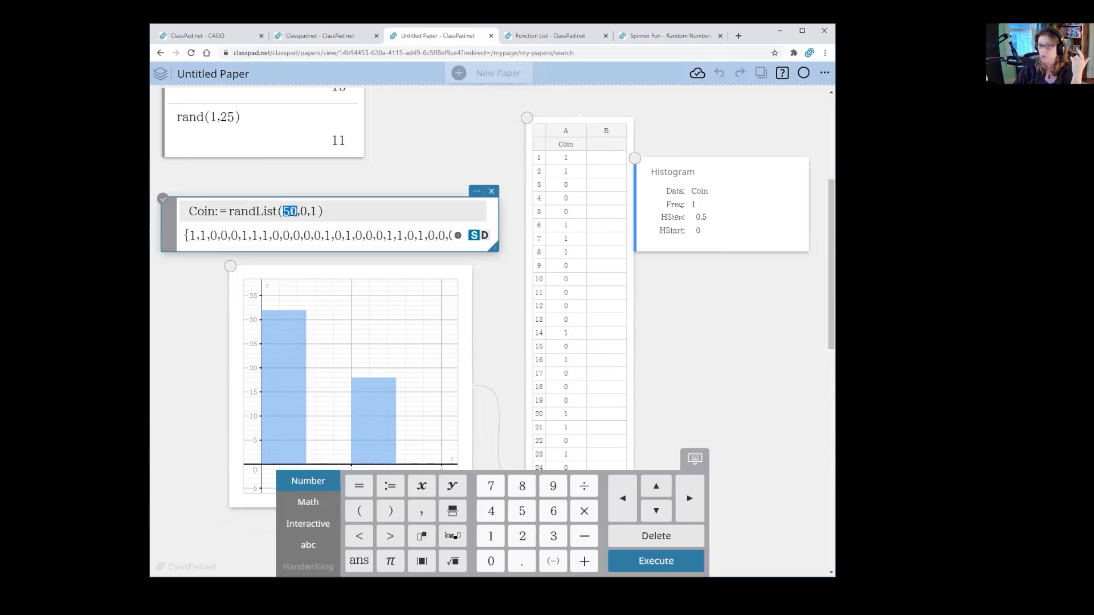
pyautogui.write('100')
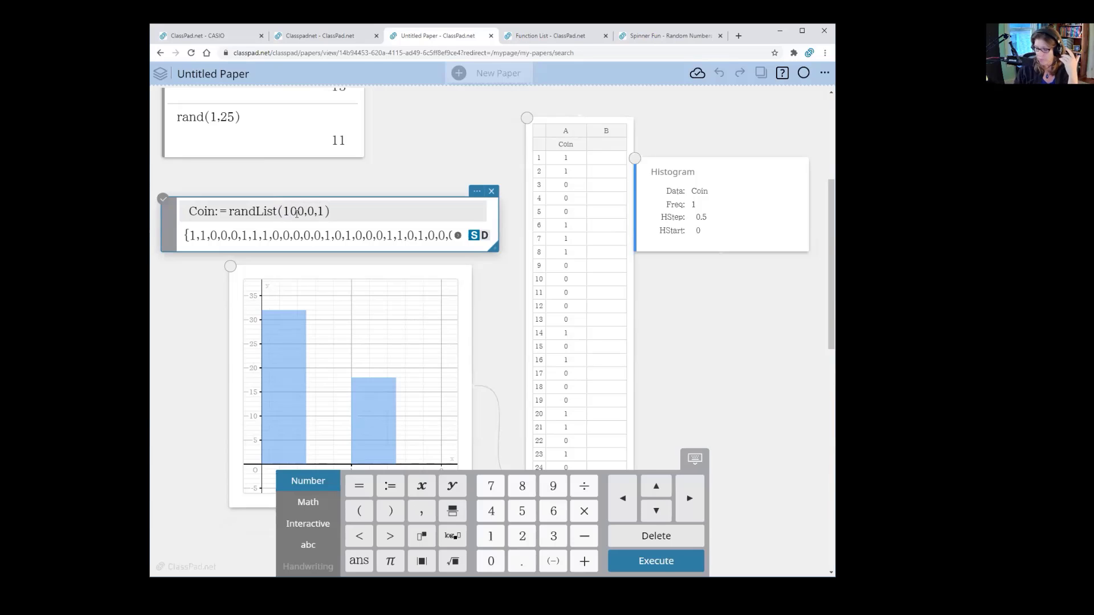
pyautogui.press('BackSpace')
pyautogui.press('BackSpace')
pyautogui.press('BackSpace')
pyautogui.write('7')
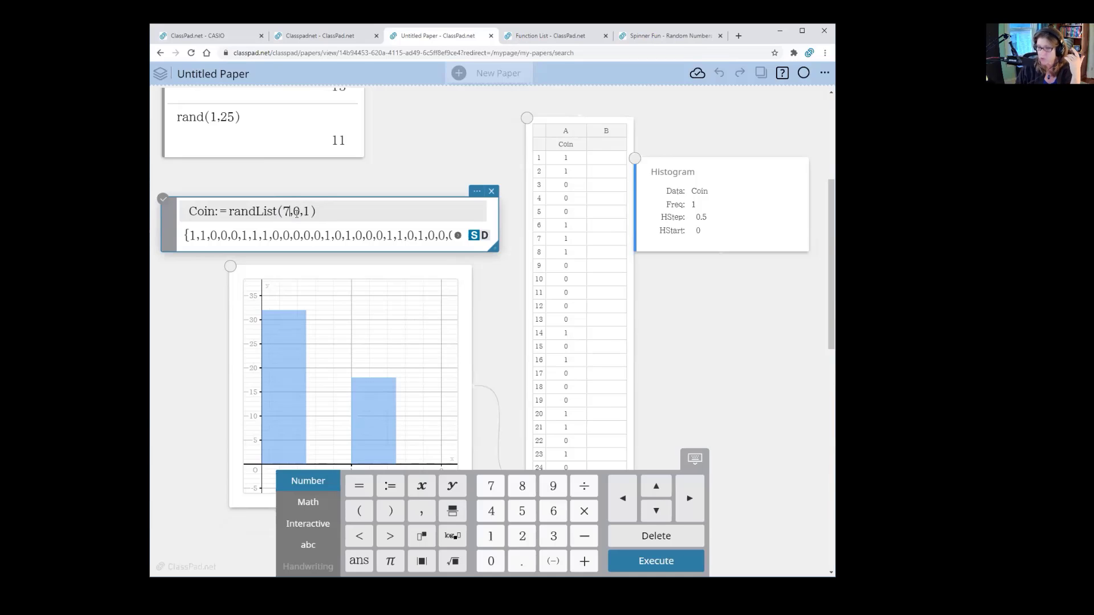
pyautogui.write('5')
pyautogui.press('Return')
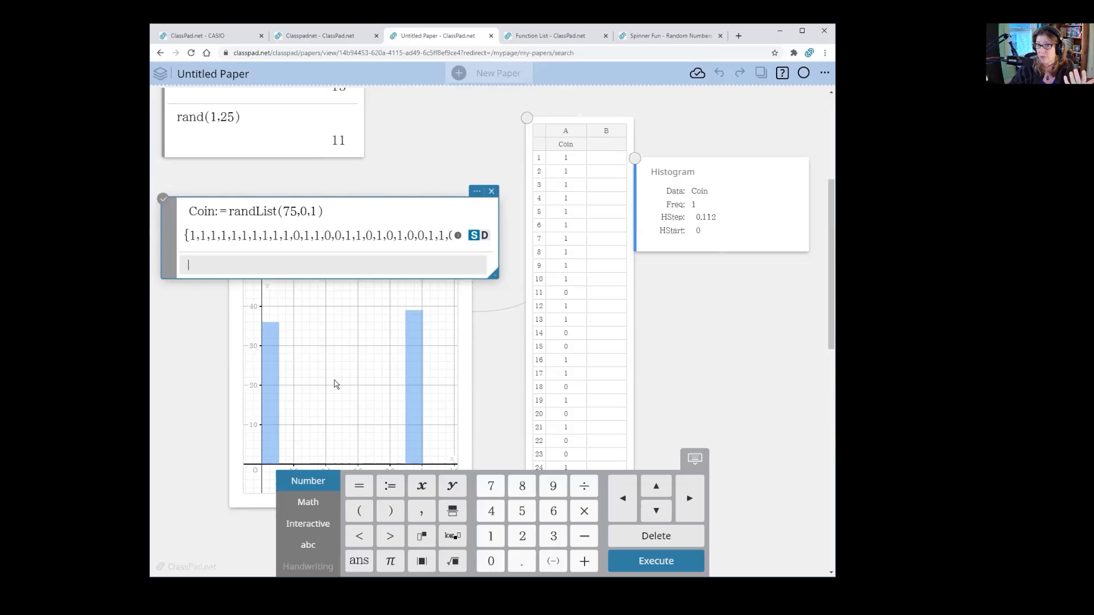
# Move the statistics table up beside the Heads and Tails note and shorten it to end at row 34.
pyautogui.scroll(4, 630, 320)
pyautogui.scroll(-3, 623, 262)
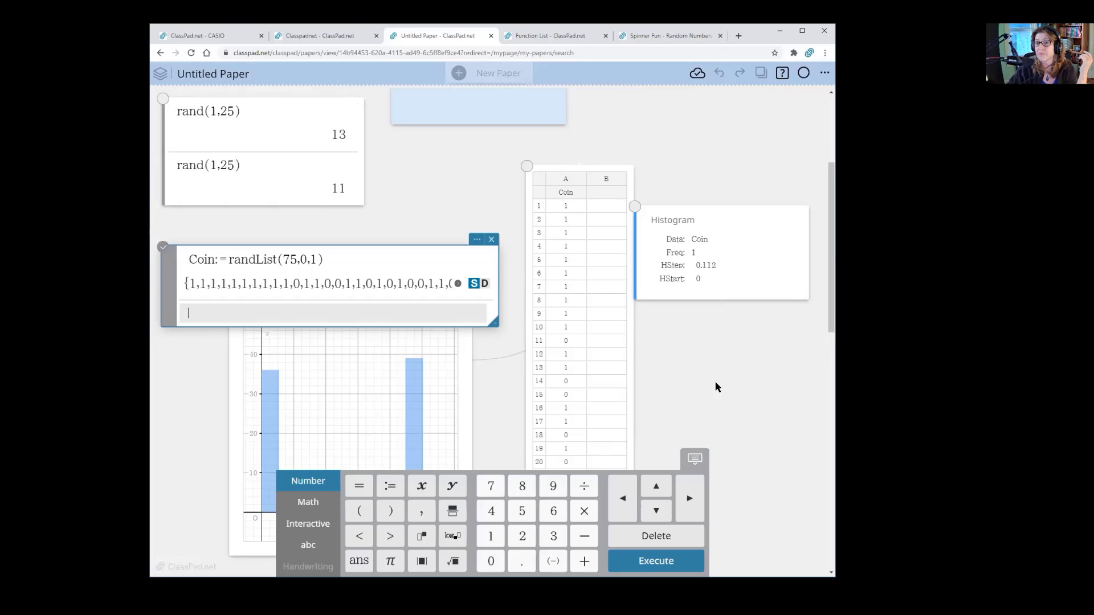
pyautogui.scroll(-5, 747, 377)
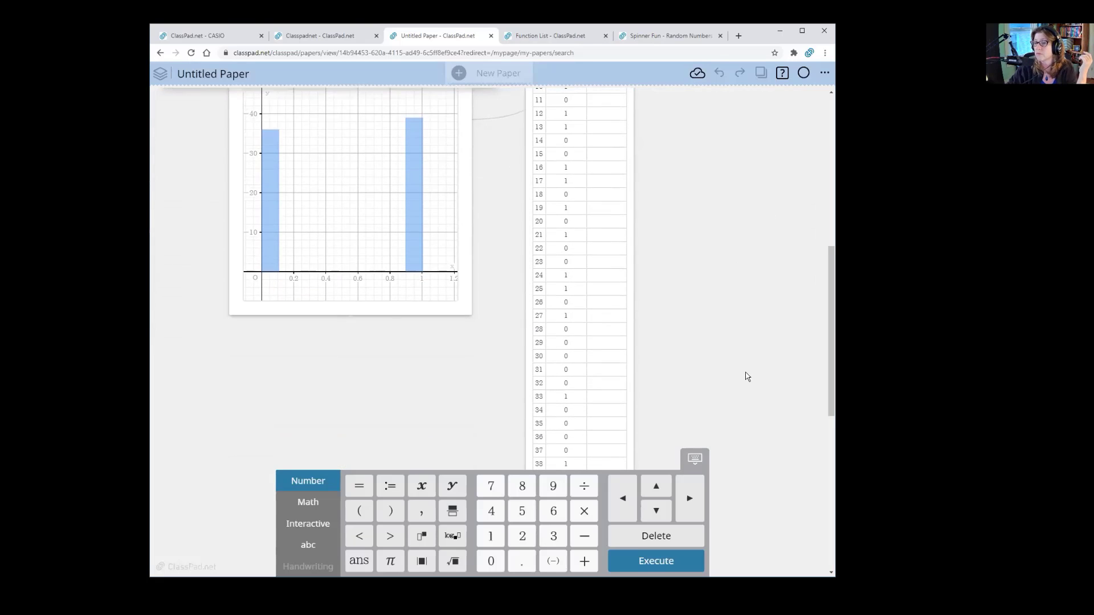
pyautogui.scroll(-3, 746, 375)
pyautogui.scroll(10, 743, 371)
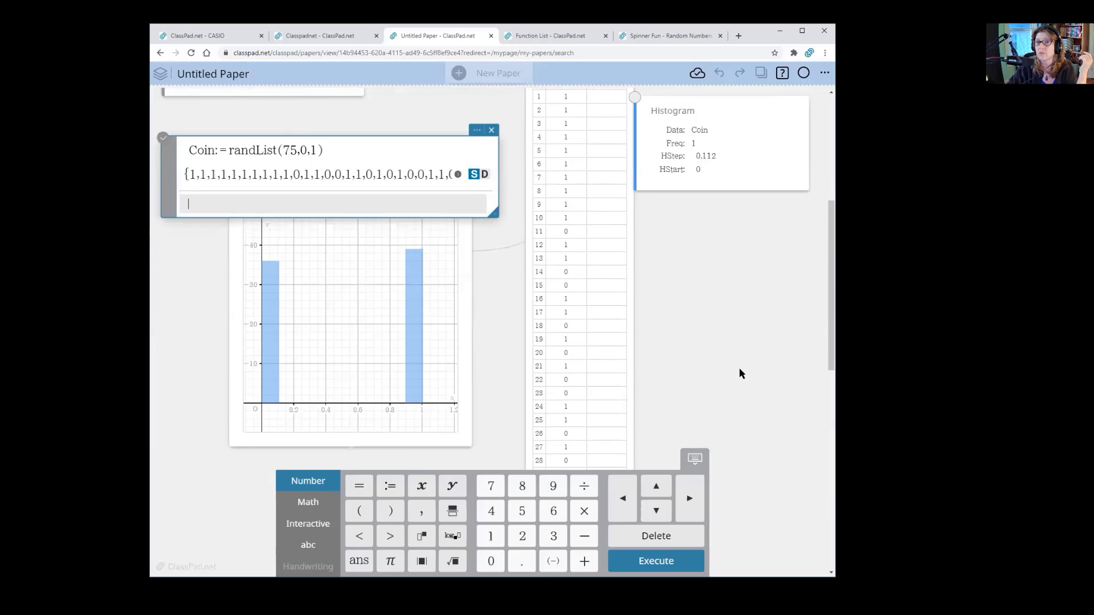
pyautogui.scroll(-4, 740, 373)
pyautogui.scroll(5, 712, 371)
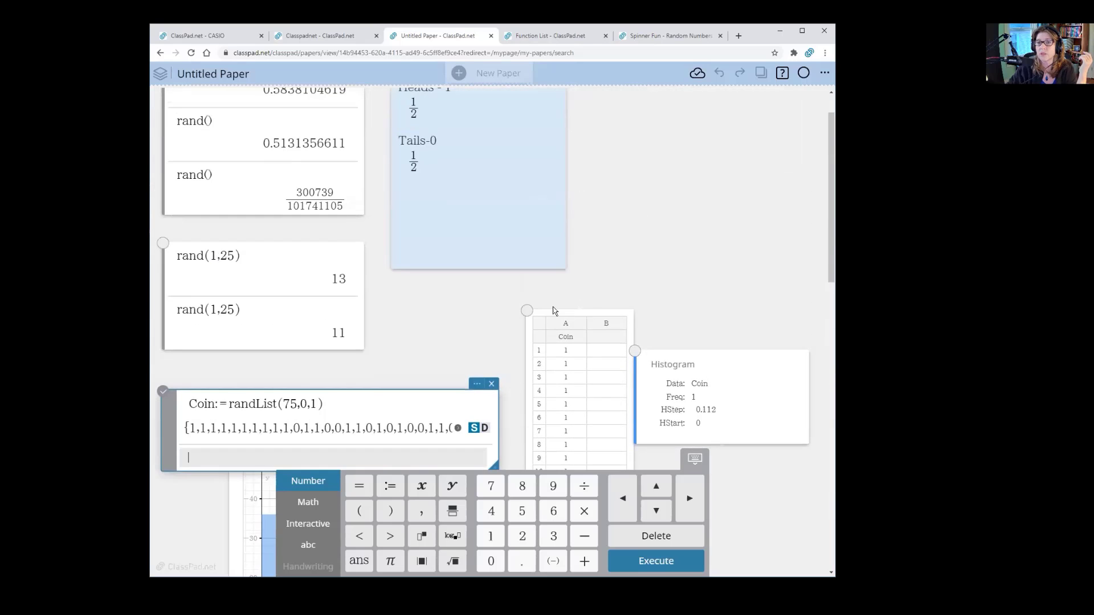
pyautogui.moveTo(558, 314); pyautogui.dragTo(587, 101)
pyautogui.scroll(-15, 671, 320)
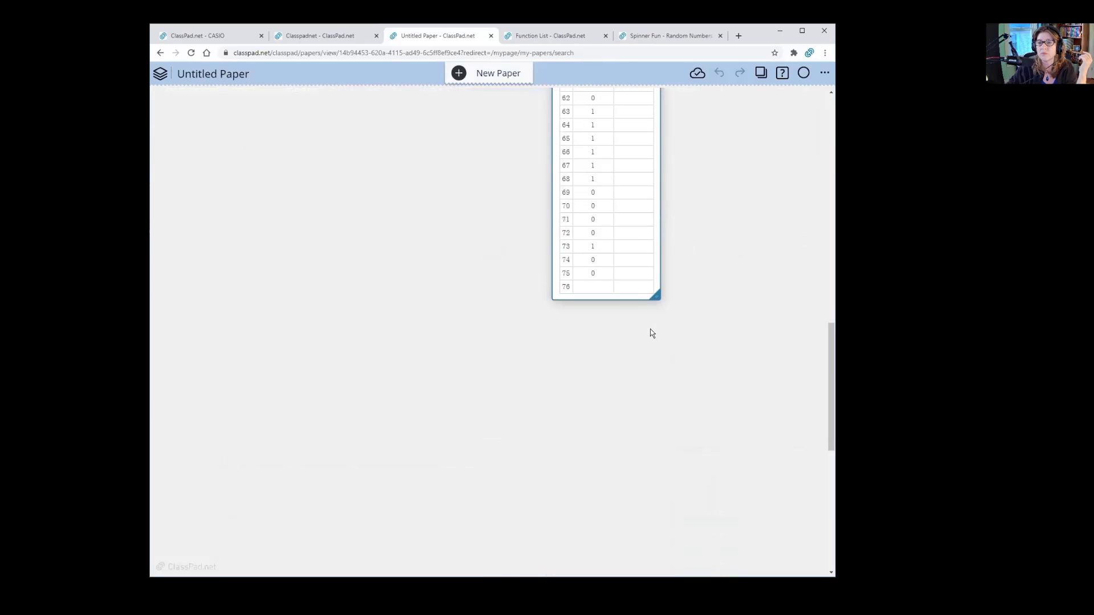
pyautogui.moveTo(617, 300); pyautogui.dragTo(609, 31)
pyautogui.scroll(5, 664, 386)
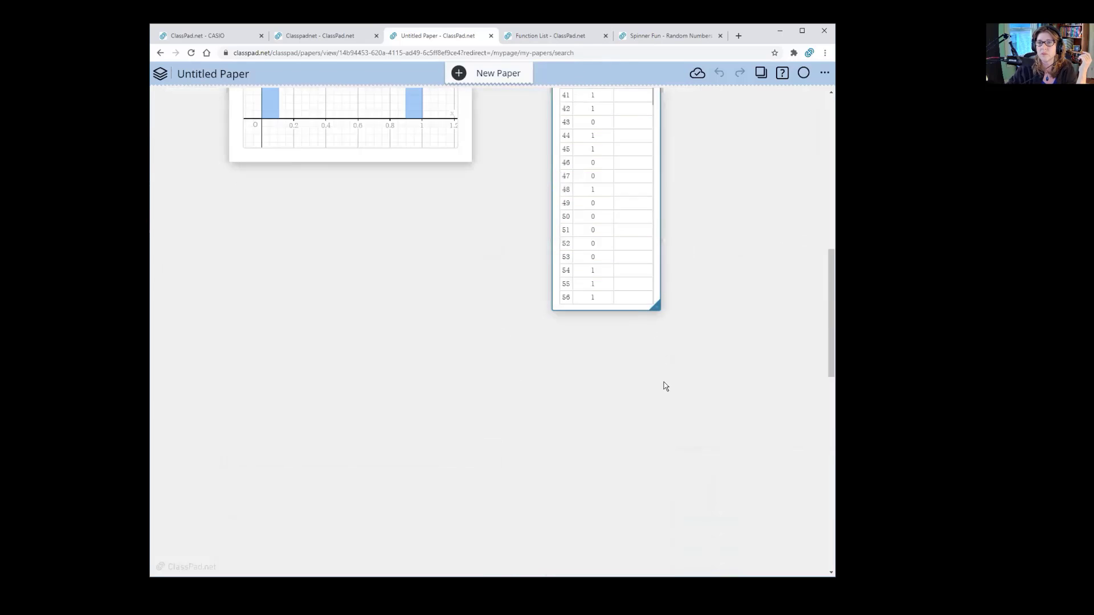
pyautogui.scroll(2, 640, 379)
pyautogui.moveTo(607, 463); pyautogui.dragTo(610, 170)
# Add a sticky note in the empty space below the histogram graph with the text "Die -".
pyautogui.scroll(-2, 400, 372)
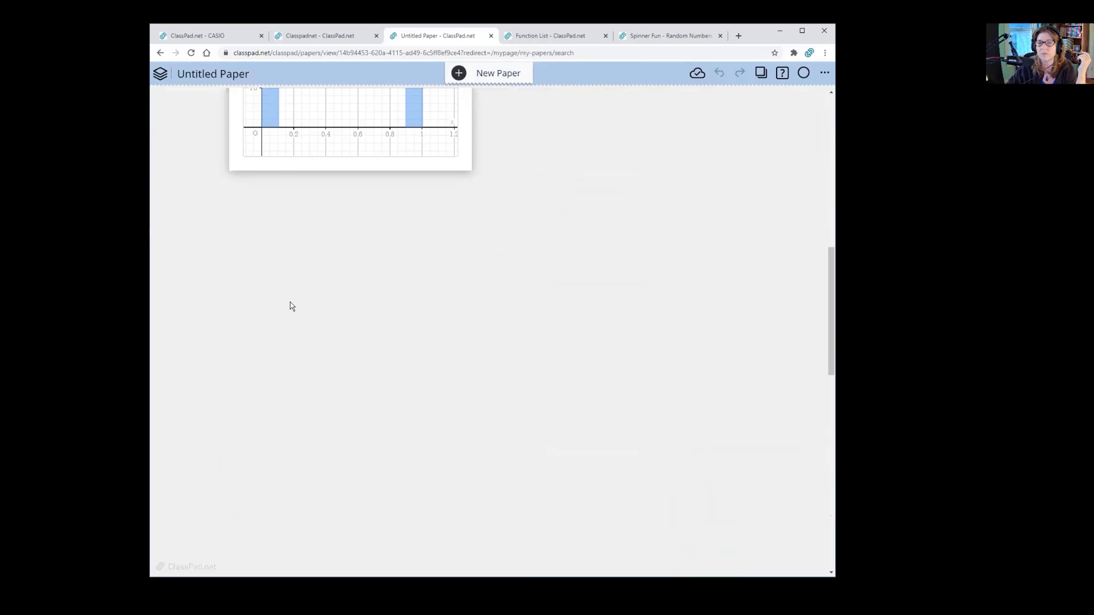
pyautogui.click(188, 238)
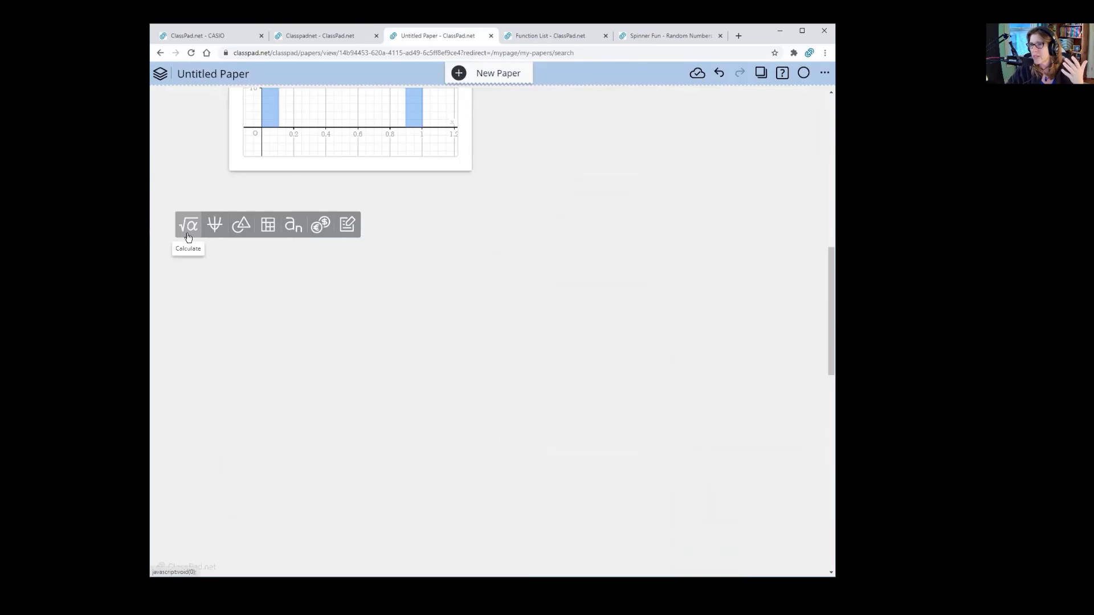
pyautogui.click(345, 225)
pyautogui.scroll(-2, 408, 342)
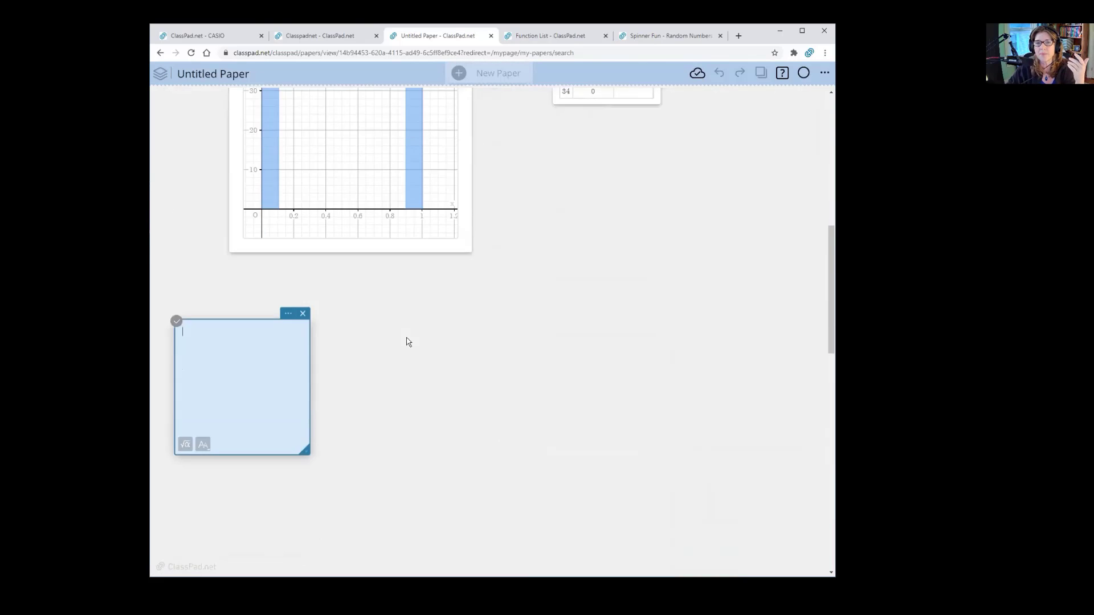
pyautogui.scroll(-2, 409, 342)
pyautogui.write('D')
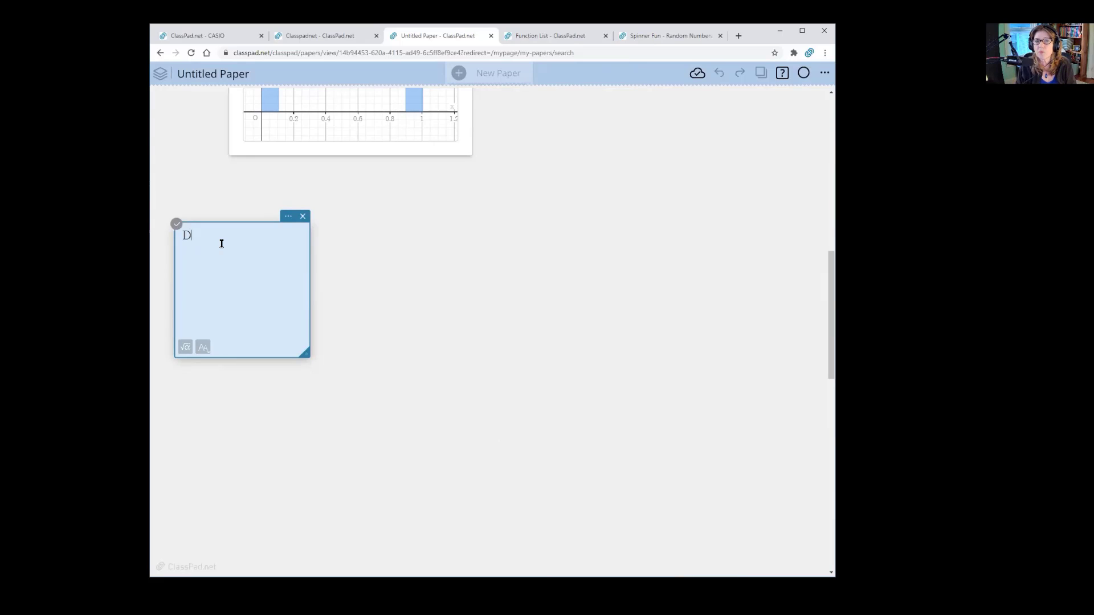
pyautogui.write('ie -')
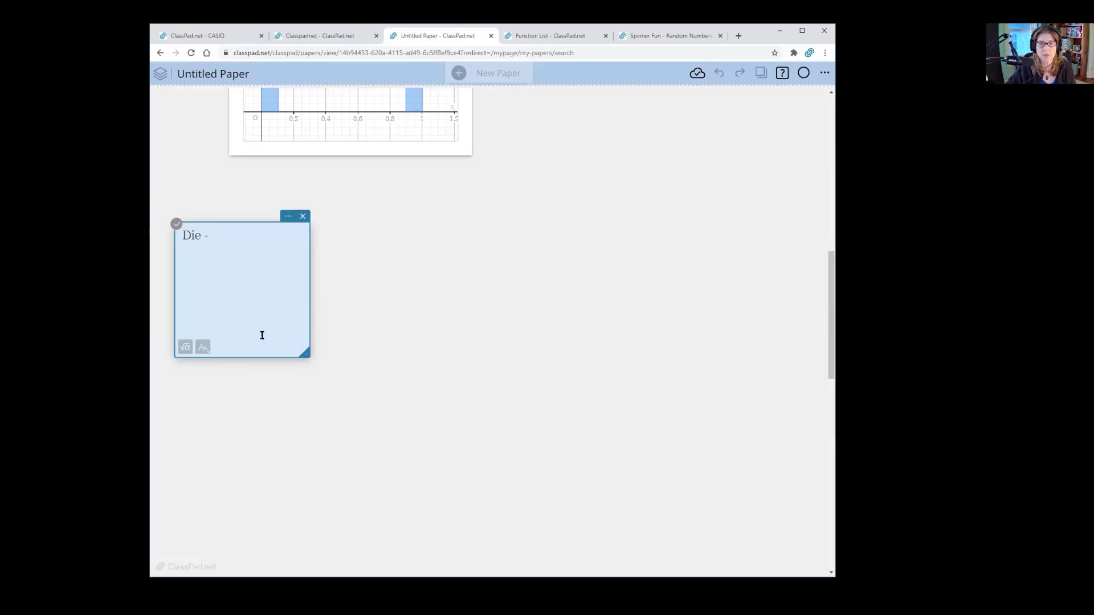
# Insert the fraction 1/6 as a math expression below the "Die -" text in the sticky note.
pyautogui.click(185, 349)
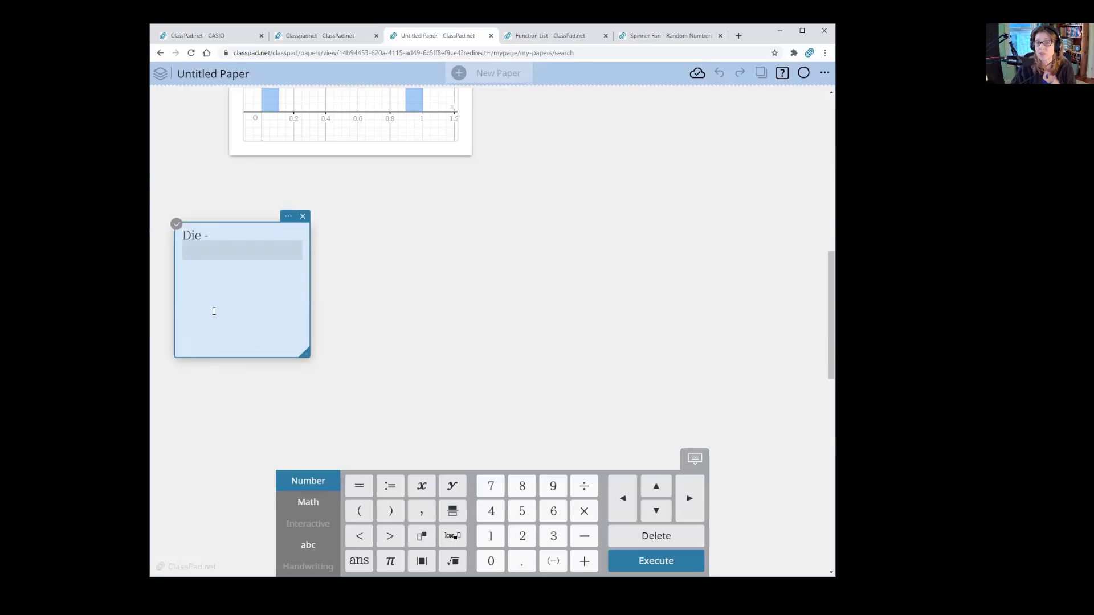
pyautogui.write('1/')
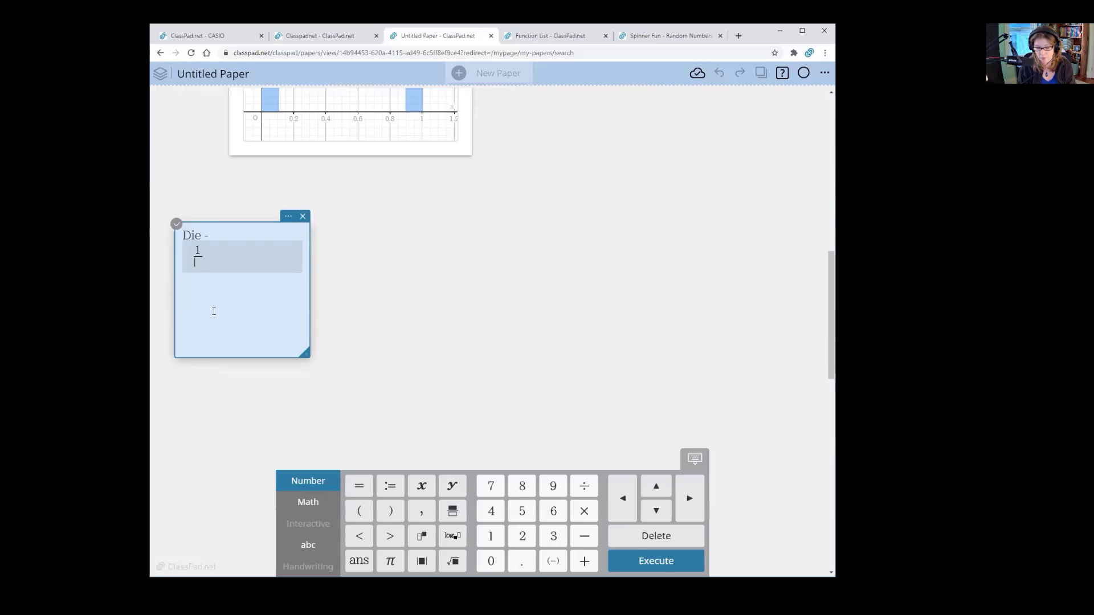
pyautogui.write('6')
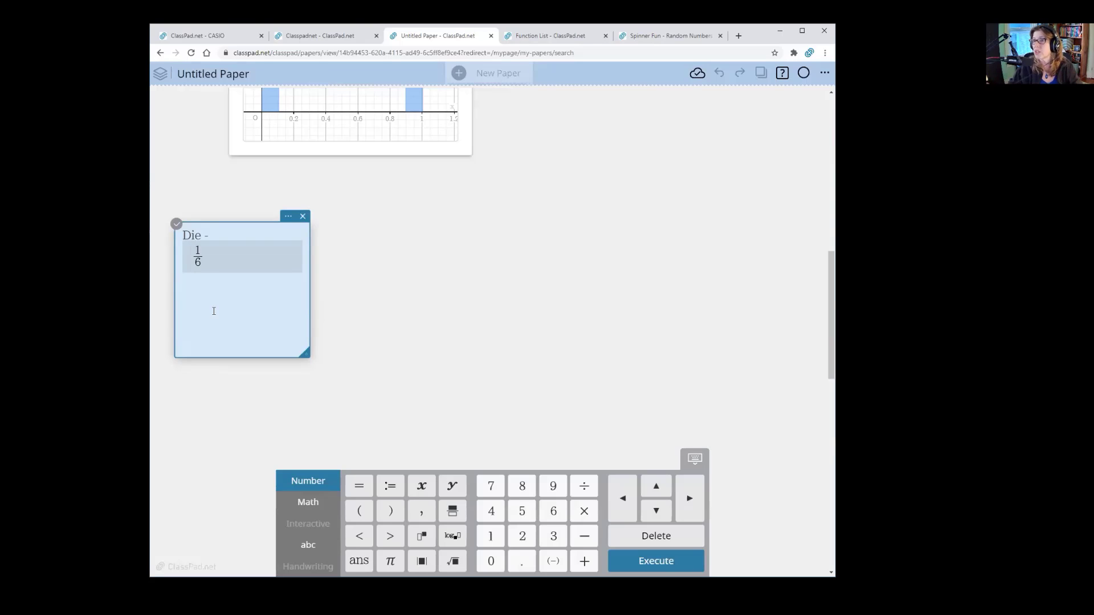
pyautogui.click(196, 289)
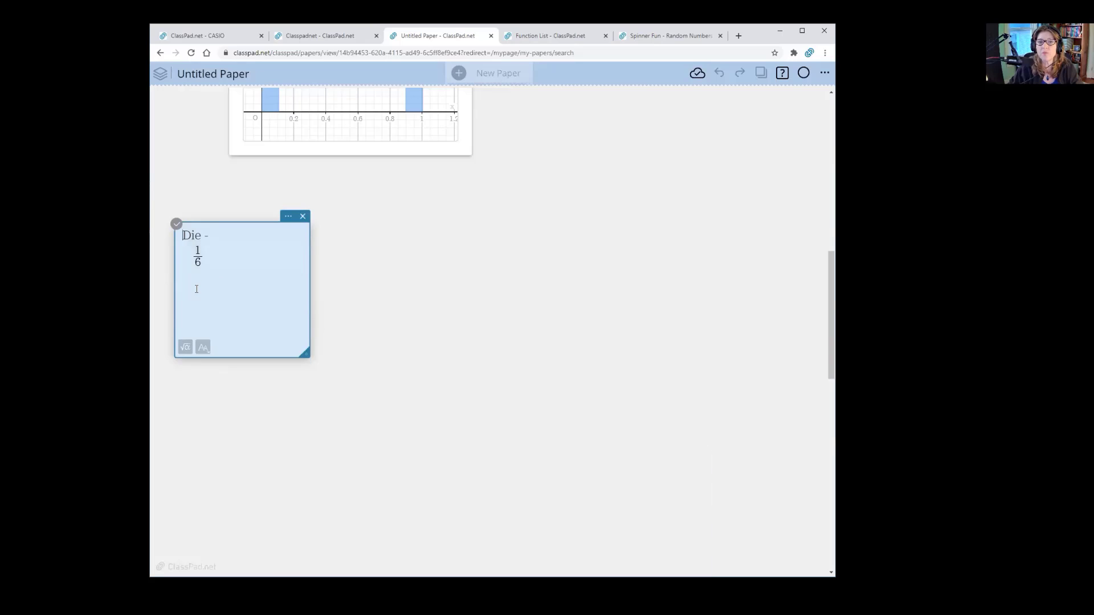
pyautogui.click(213, 263)
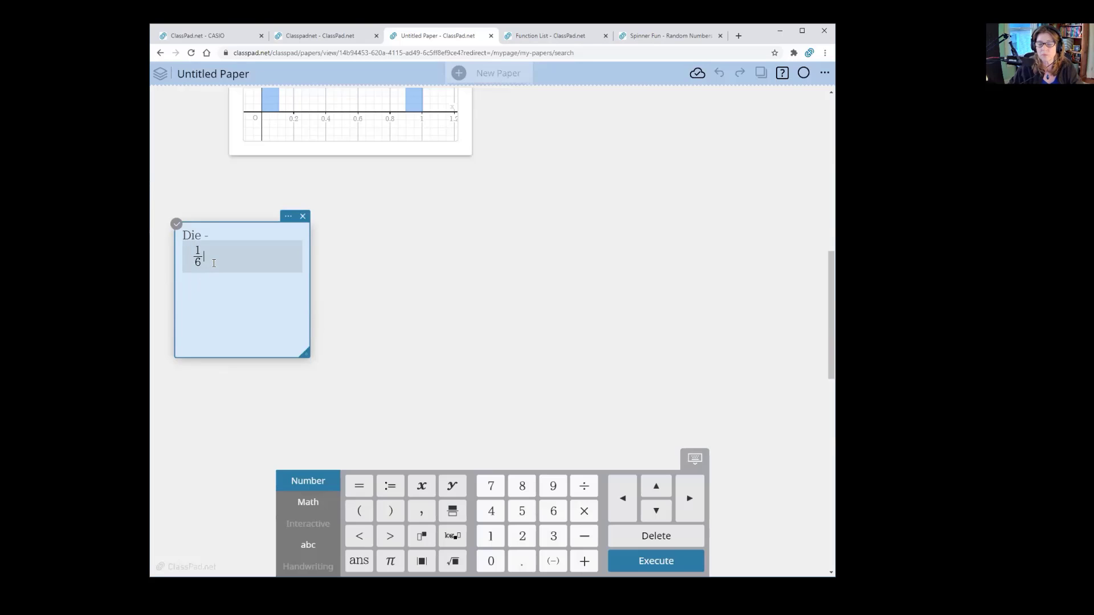
pyautogui.press('Return')
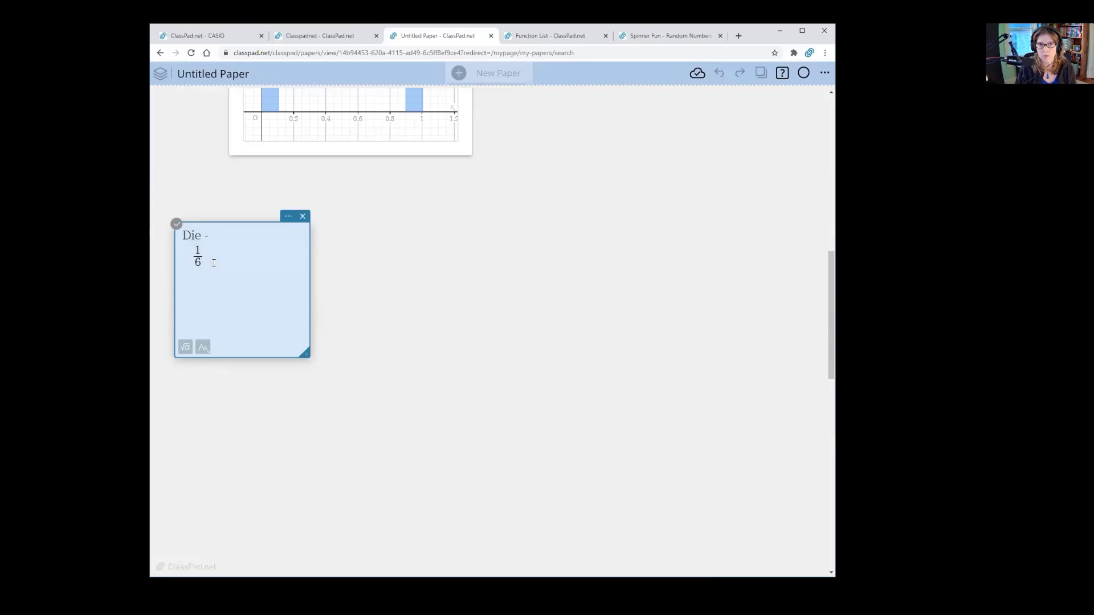
# Change the sticky note's first line to "Dice1 -" and add the line "Dice2" below the fraction 1/6.
pyautogui.write('Dice2')
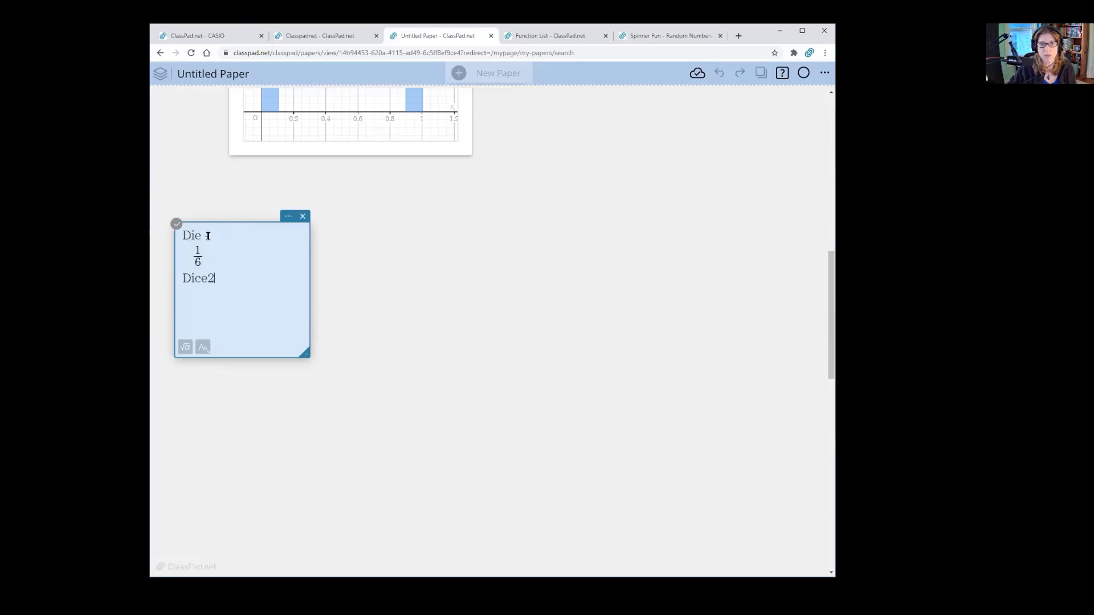
pyautogui.moveTo(201, 236); pyautogui.dragTo(196, 236)
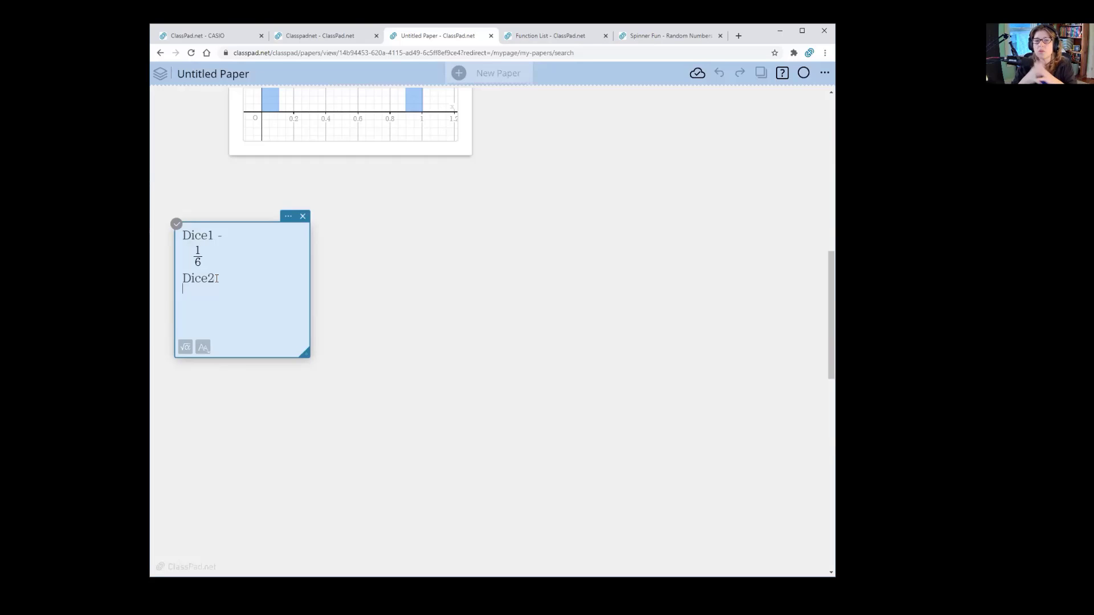
pyautogui.press('Return')
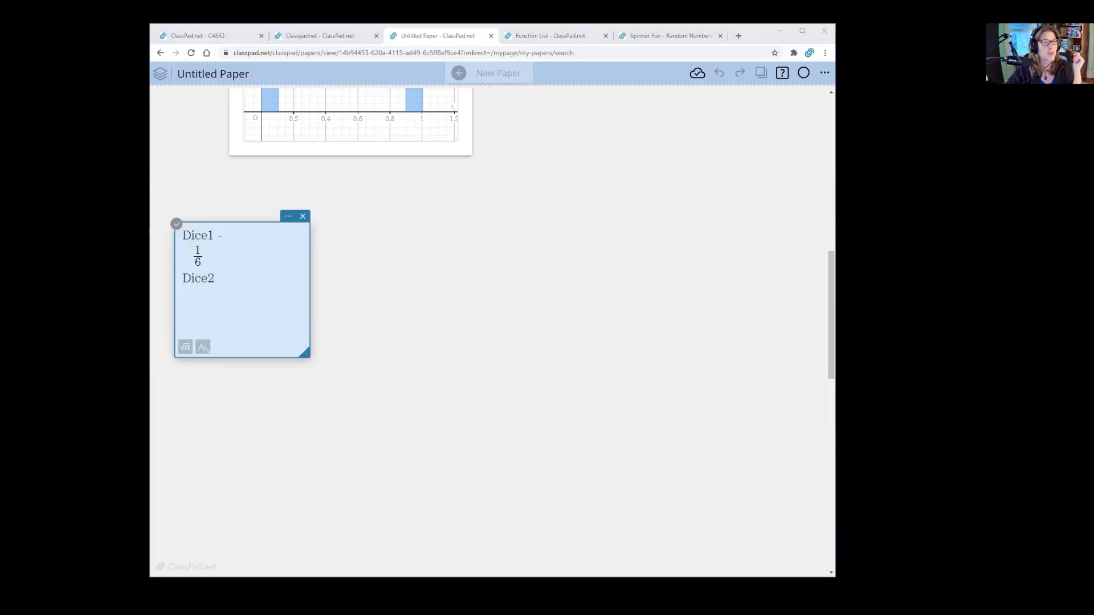
pyautogui.click(220, 280)
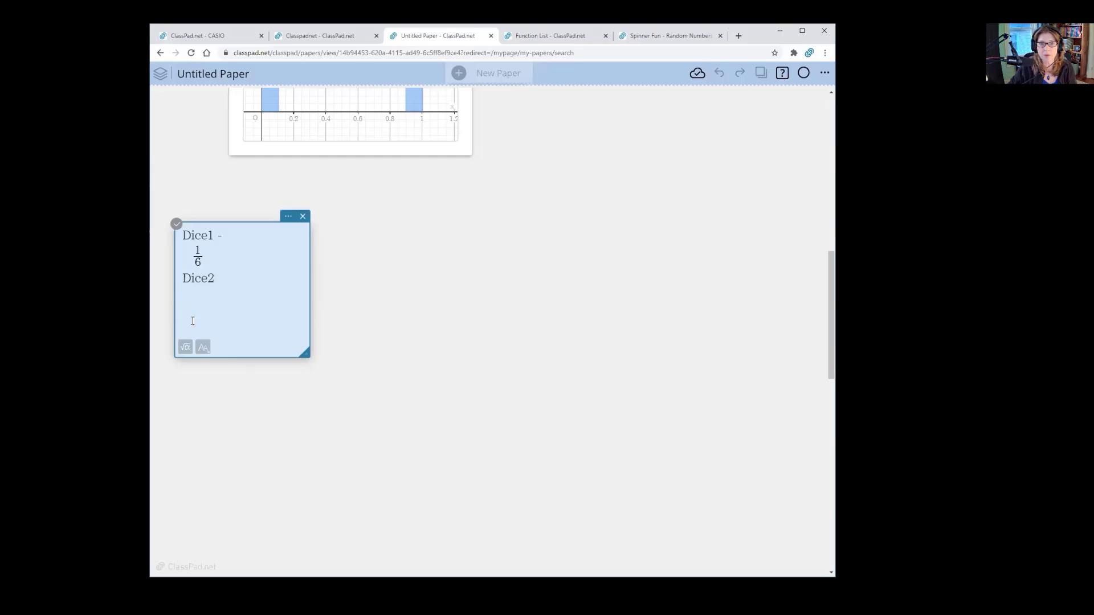
# Insert the math expression 1/6 · 1/6 = 1/36 below the "Dice2" line in the sticky note.
pyautogui.click(185, 349)
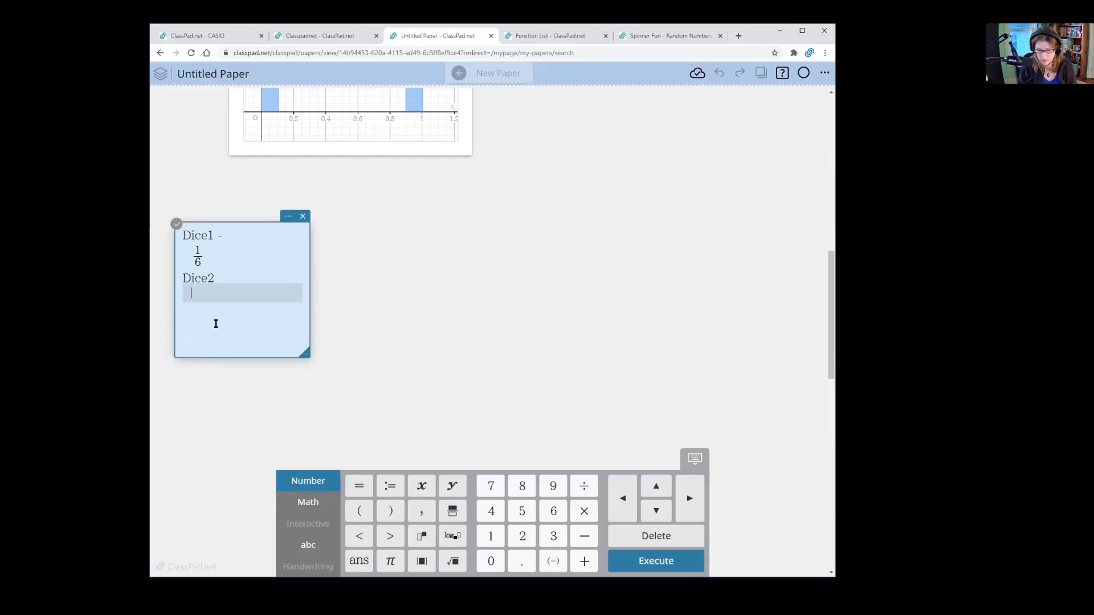
pyautogui.write('1/6 ·')
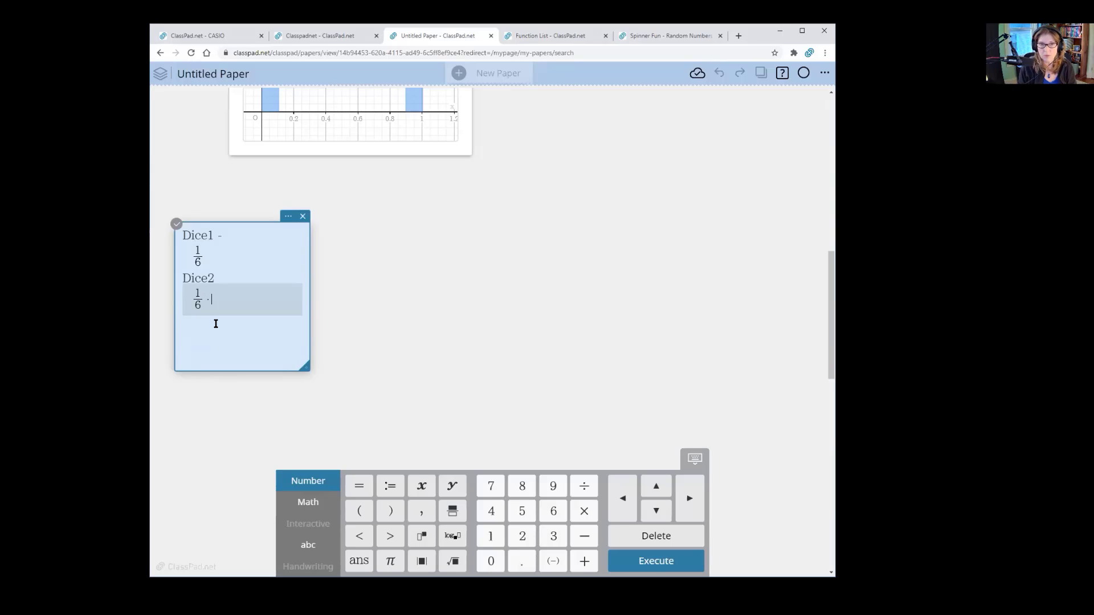
pyautogui.write('*1/')
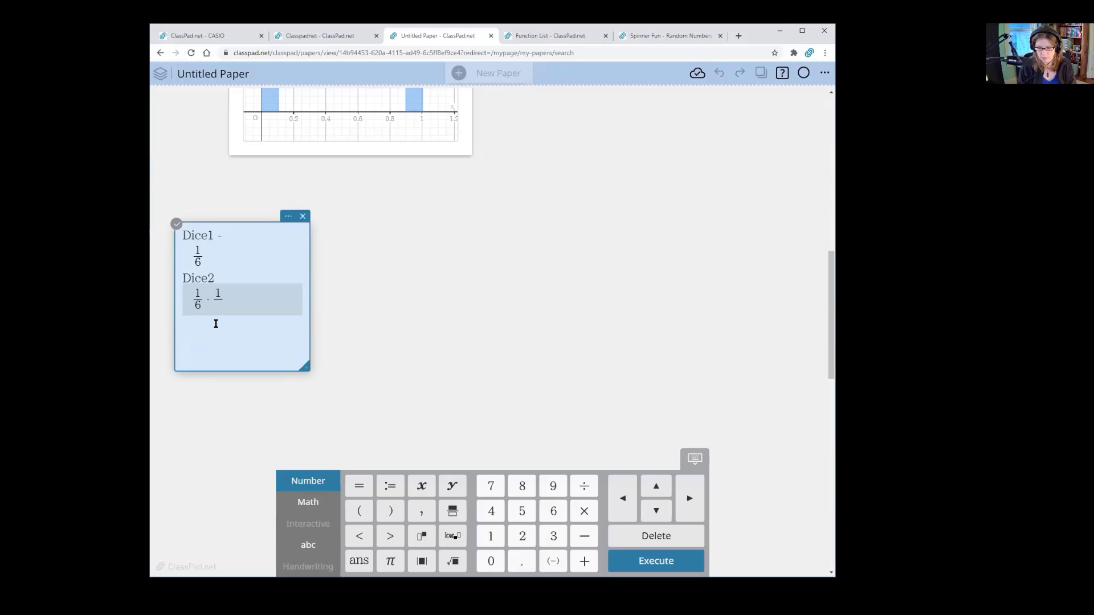
pyautogui.write('6=')
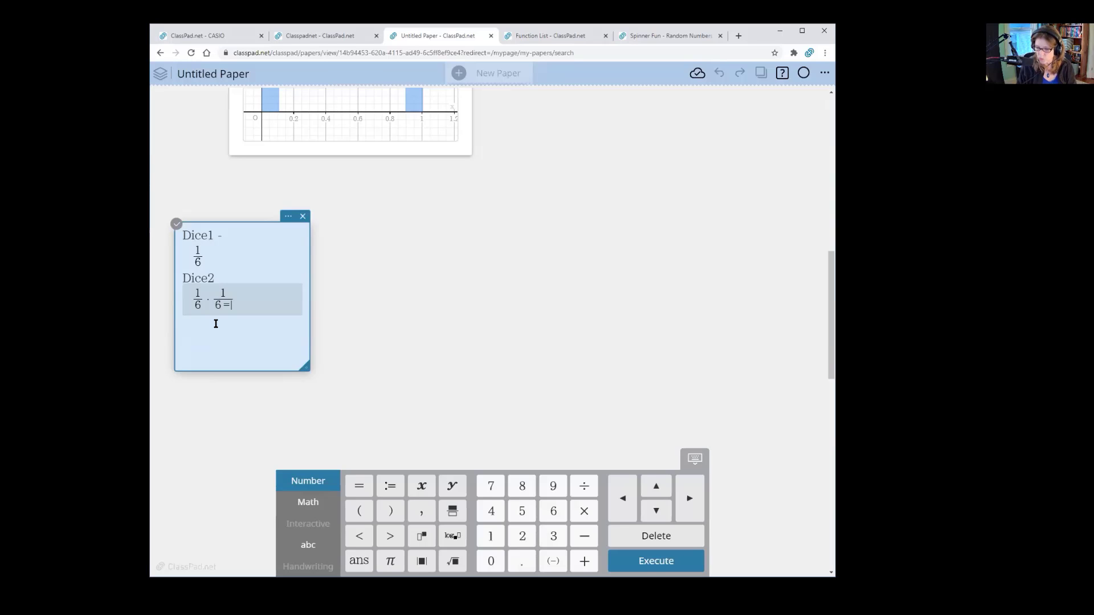
pyautogui.press('BackSpace')
pyautogui.write('=')
pyautogui.press('/')
pyautogui.write('1')
pyautogui.press('Down')
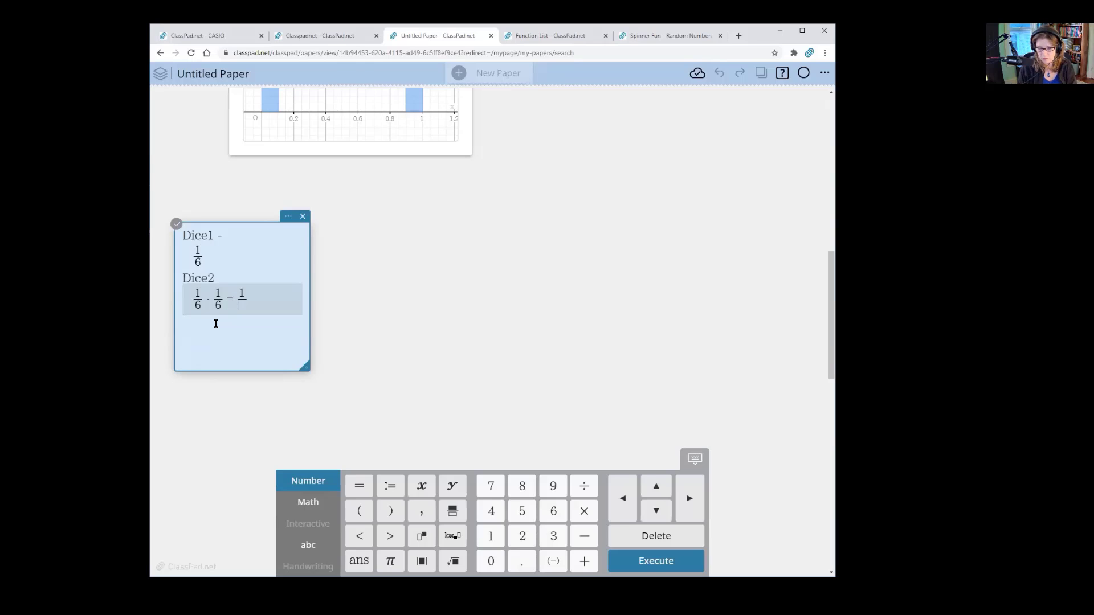
pyautogui.write('36')
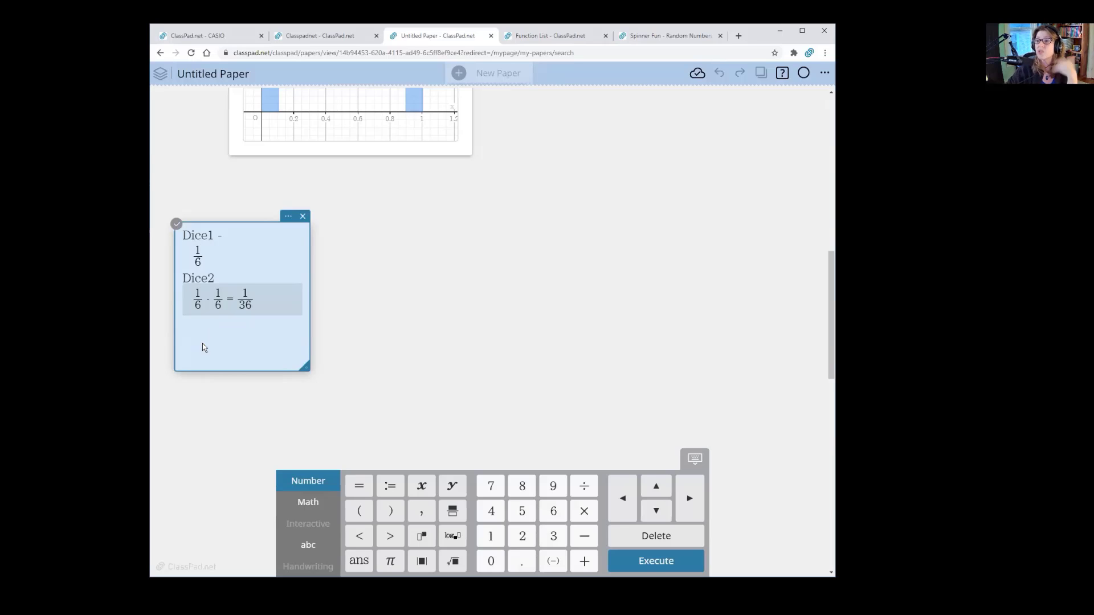
# Paste the two-dice outcome pairs (1,1) through (6,6) below the Dice2 expression and resize the note so each row of six fits on one line.
pyautogui.moveTo(286, 372); pyautogui.dragTo(286, 425)
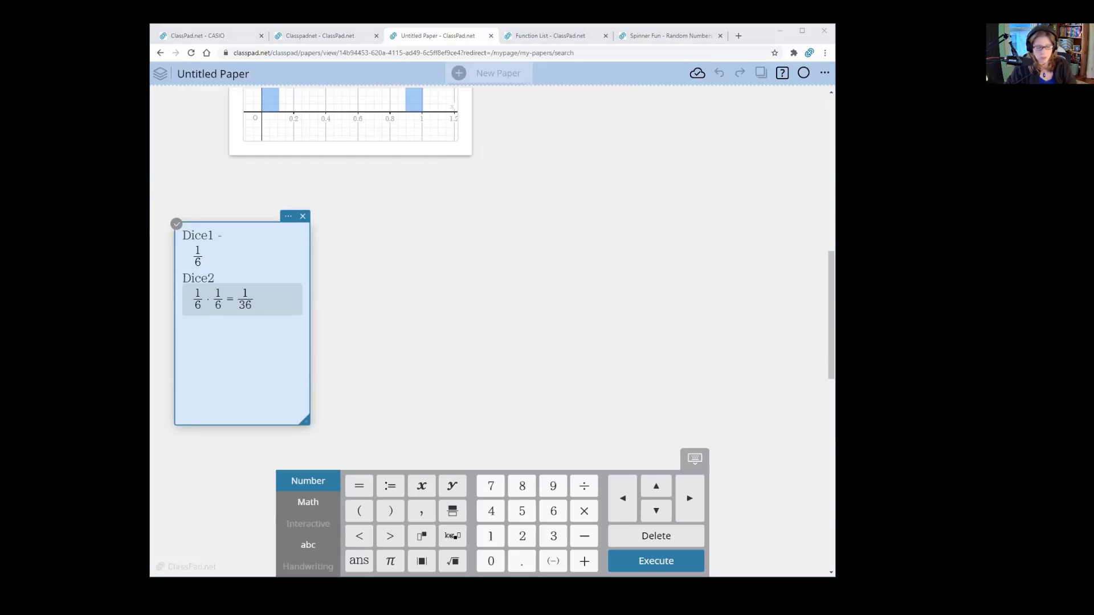
pyautogui.click(186, 338)
pyautogui.hotkey('ctrl', 'v')
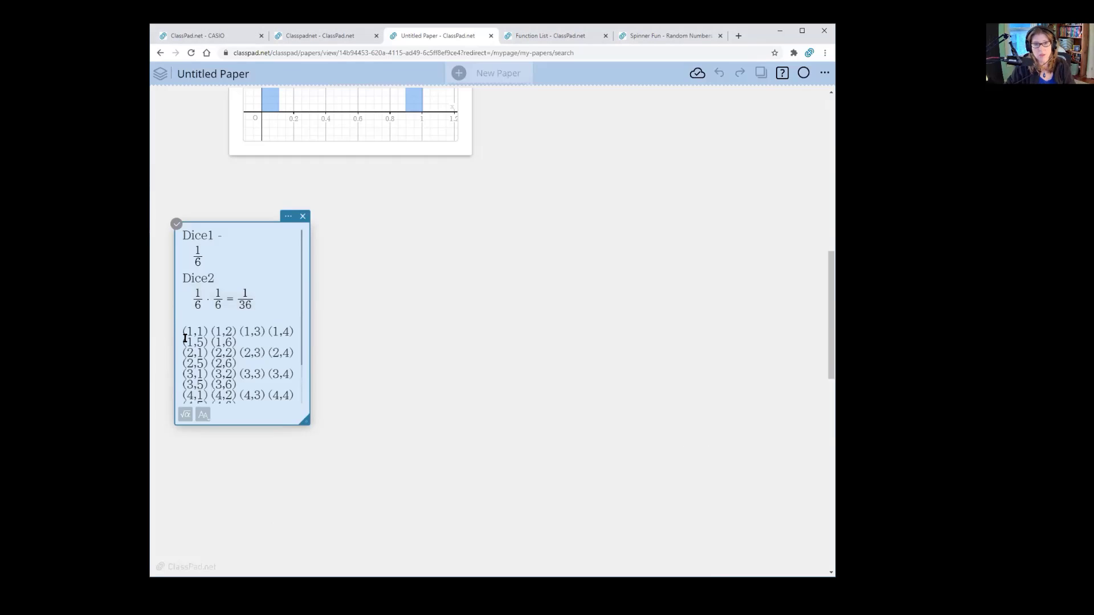
pyautogui.moveTo(291, 426); pyautogui.dragTo(295, 478)
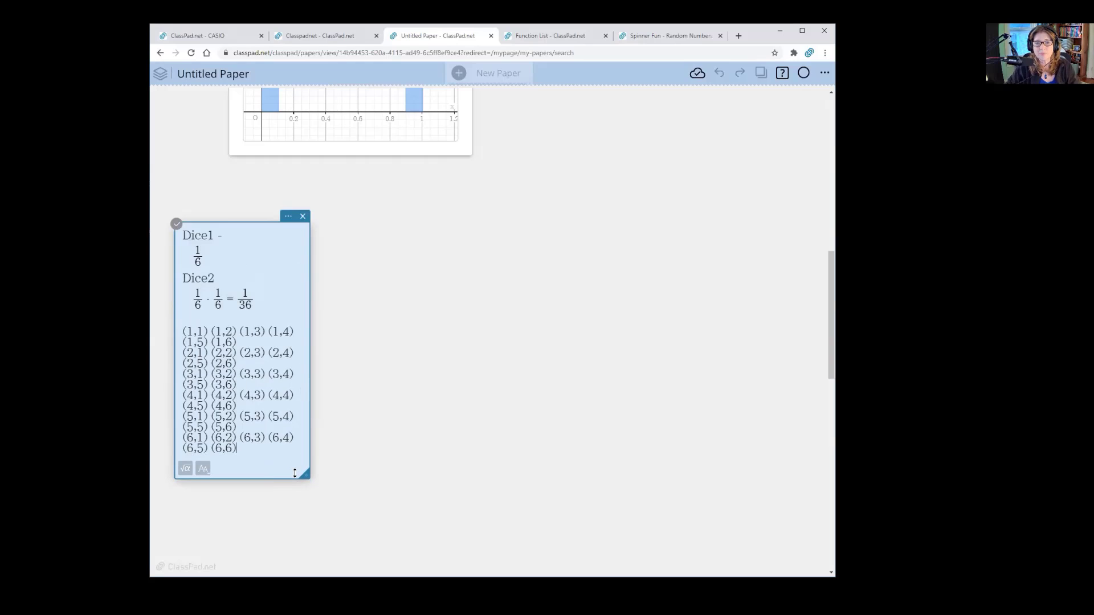
pyautogui.moveTo(338, 444); pyautogui.dragTo(380, 444)
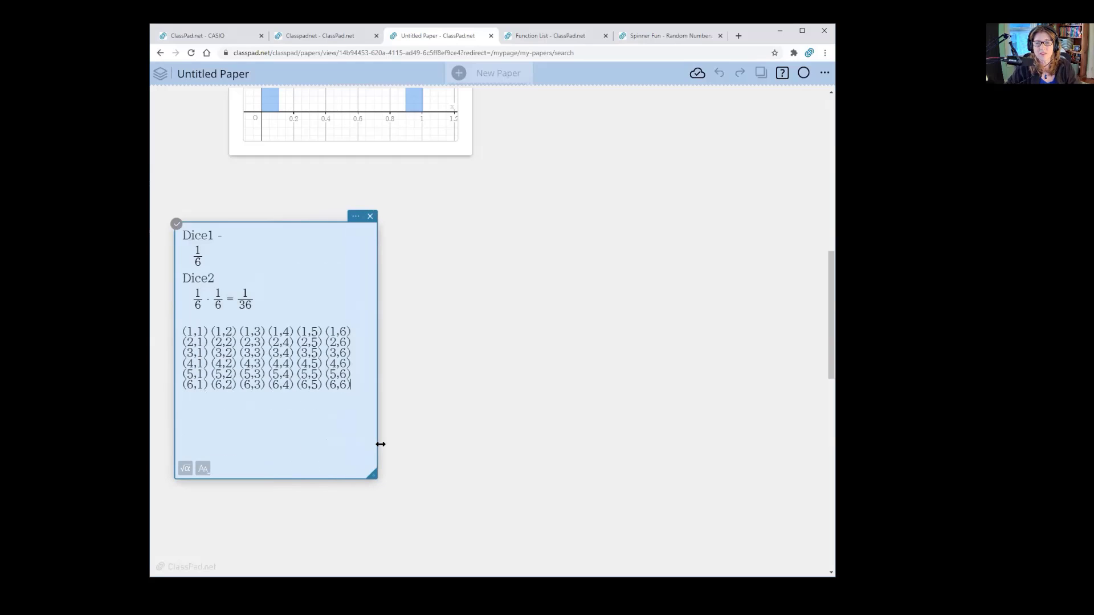
pyautogui.moveTo(282, 479); pyautogui.dragTo(286, 442)
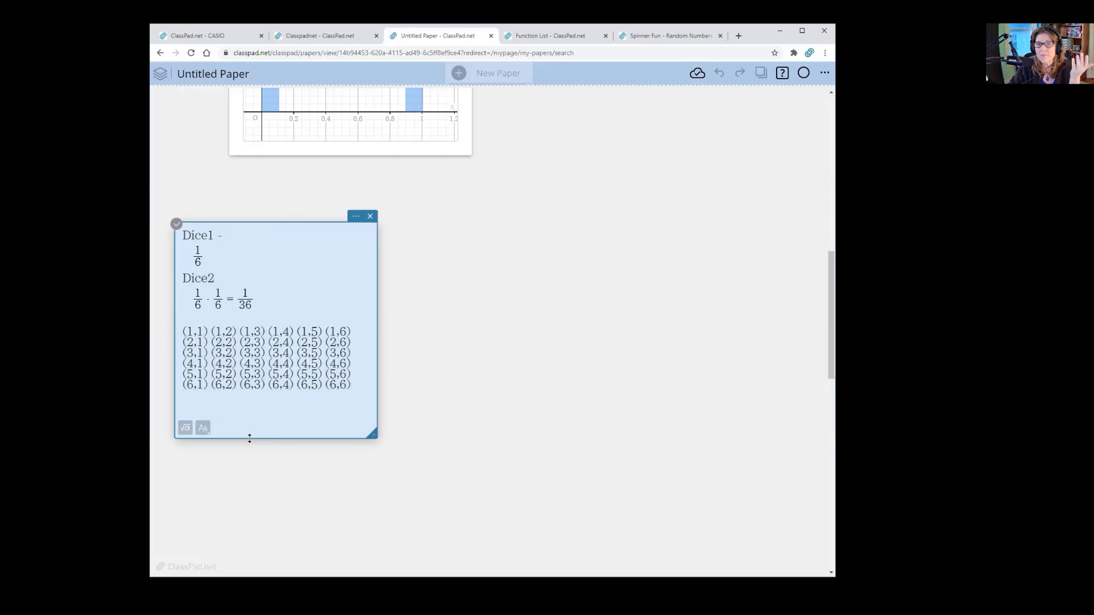
# Lengthen the dice note and add the question "Probability of getting a sum of 2?" below the outcome pairs, separated by a blank line.
pyautogui.moveTo(250, 438); pyautogui.dragTo(249, 492)
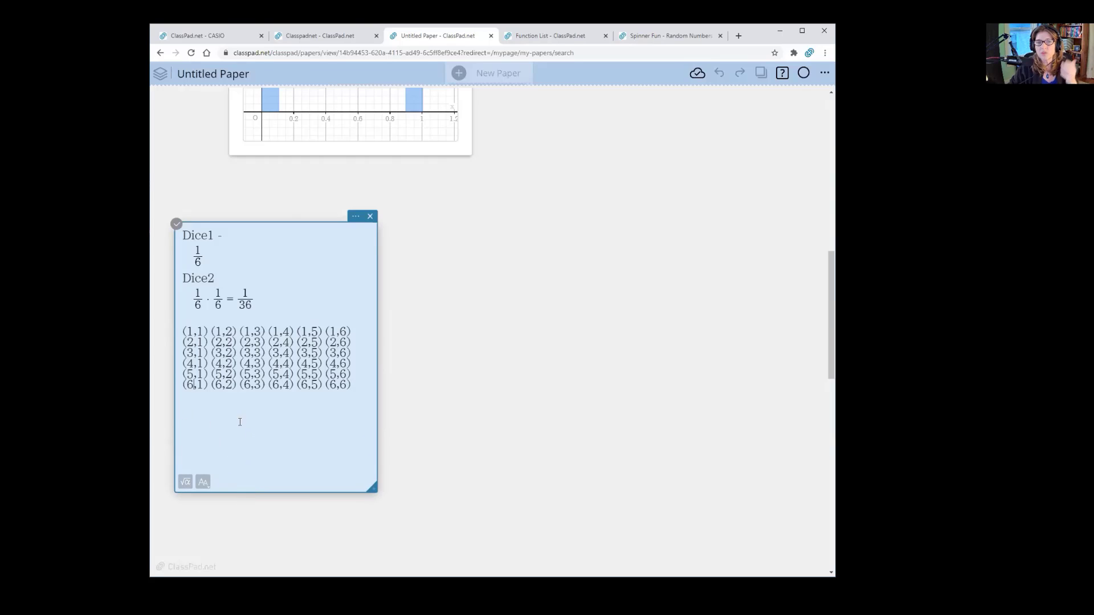
pyautogui.click(355, 385)
pyautogui.press('Return')
pyautogui.press('Return')
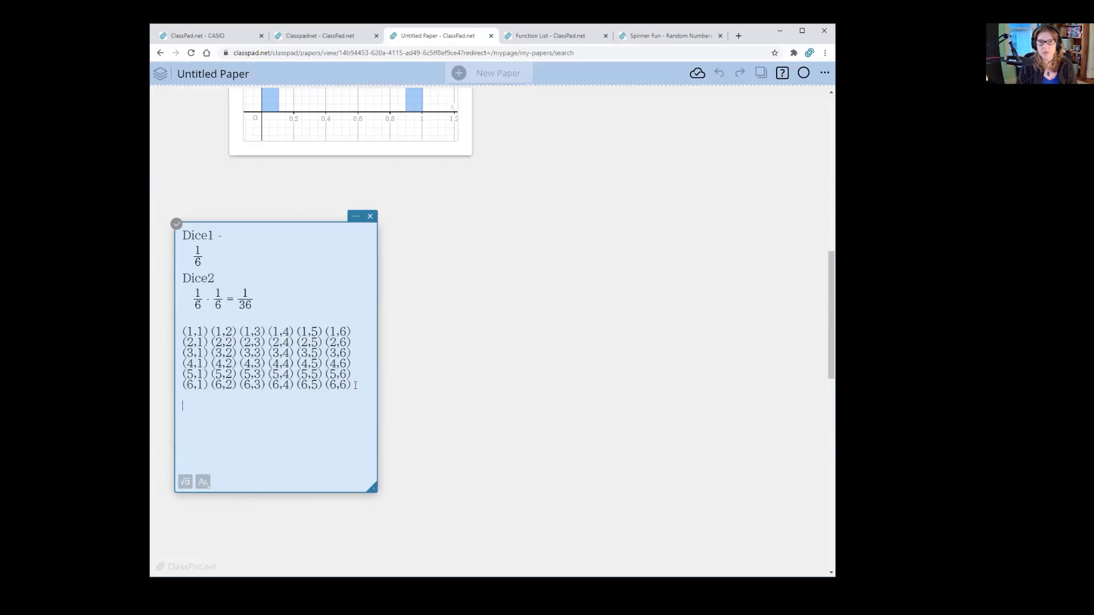
pyautogui.write('Pro')
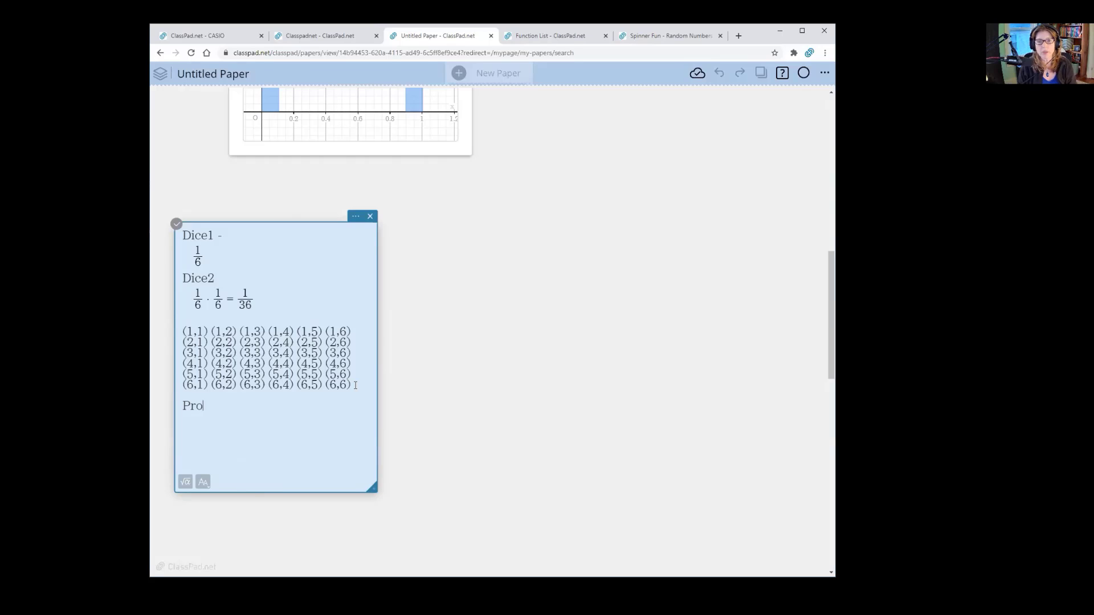
pyautogui.write('bability of ')
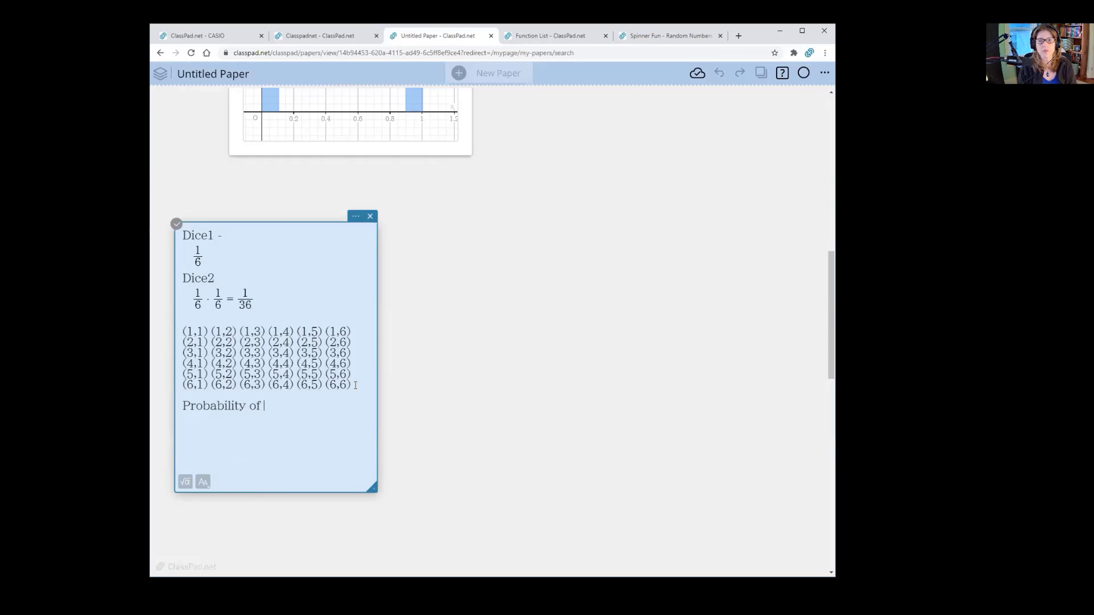
pyautogui.write('getting a ')
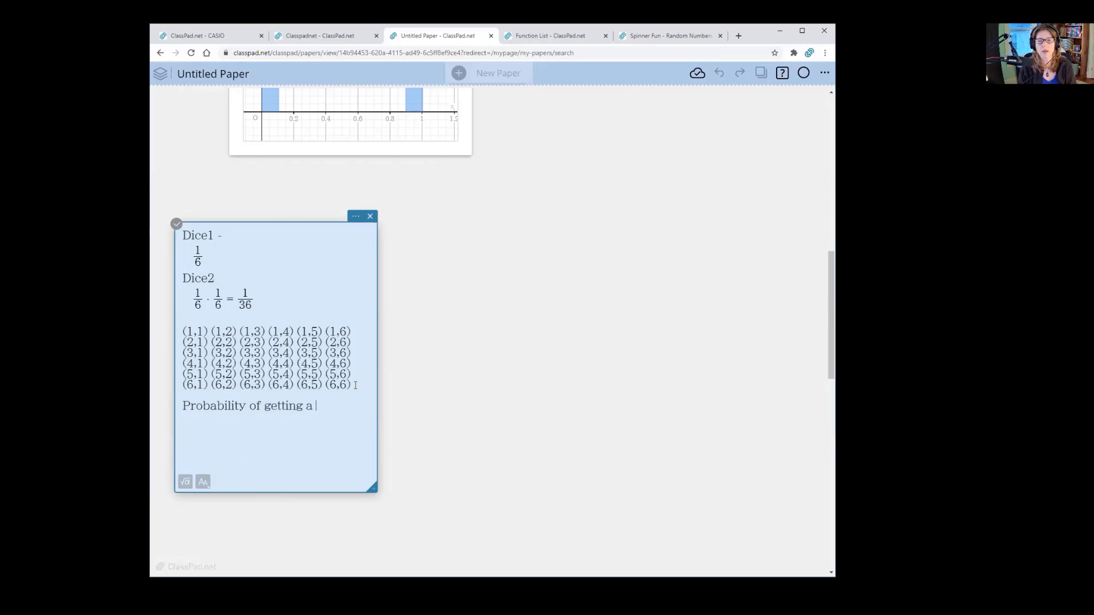
pyautogui.write('2')
pyautogui.press('BackSpace')
pyautogui.write('sum of 2? 1/')
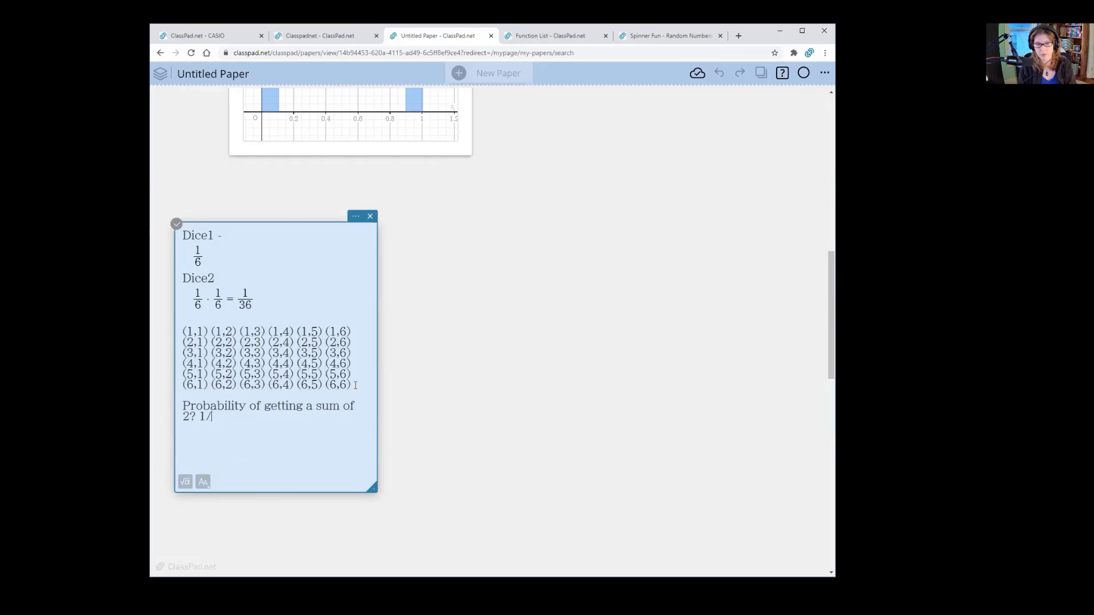
pyautogui.press('BackSpace')
pyautogui.press('BackSpace')
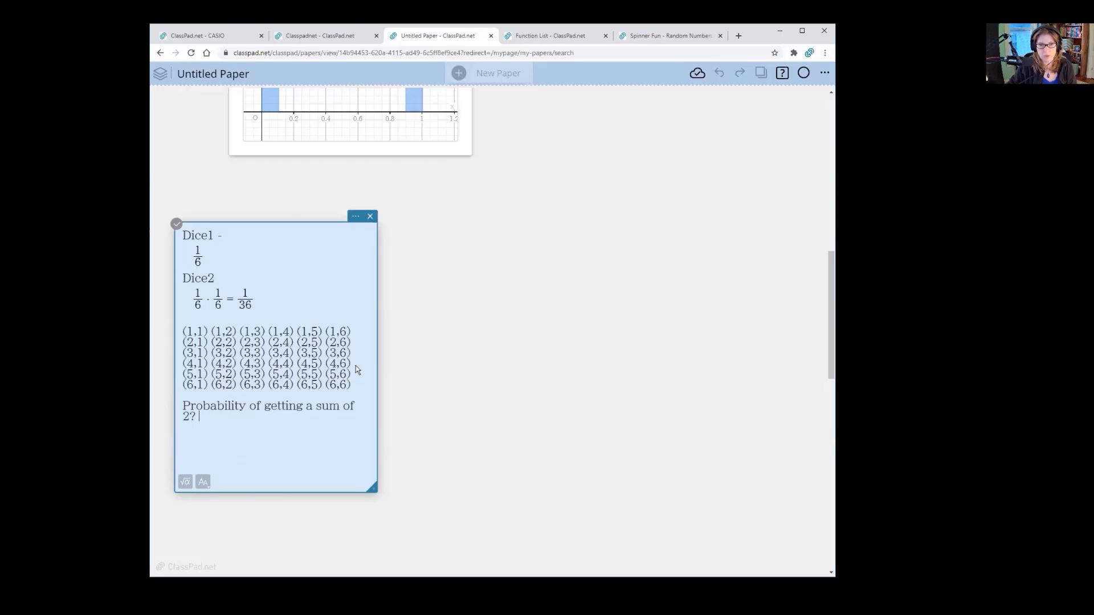
# Insert the fraction 1/36 as a math expression below the sum of 2 question.
pyautogui.click(184, 485)
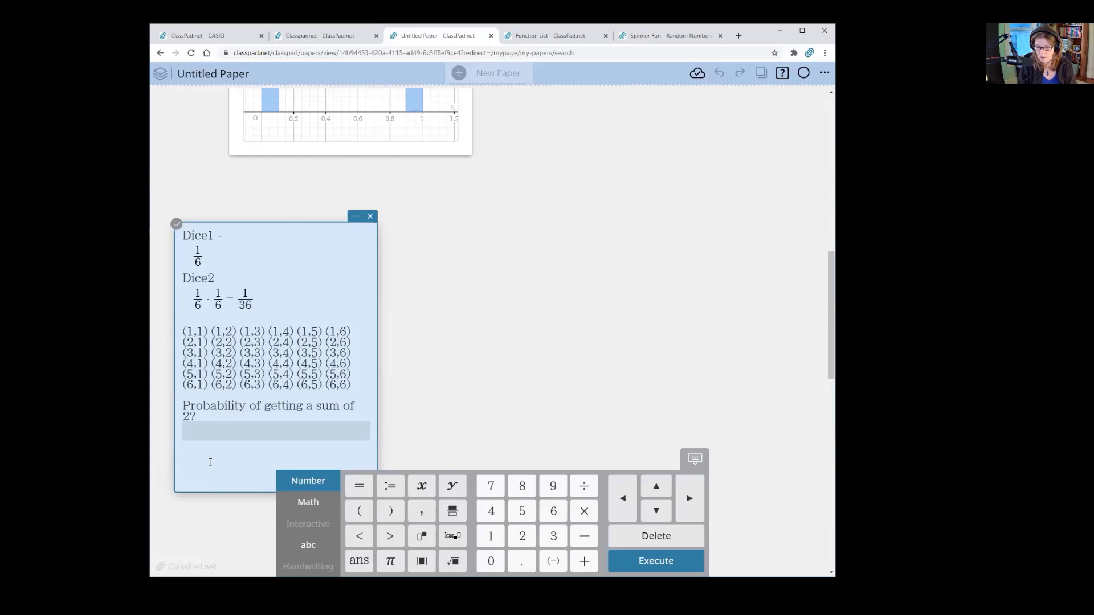
pyautogui.write('1/36')
pyautogui.press('Return')
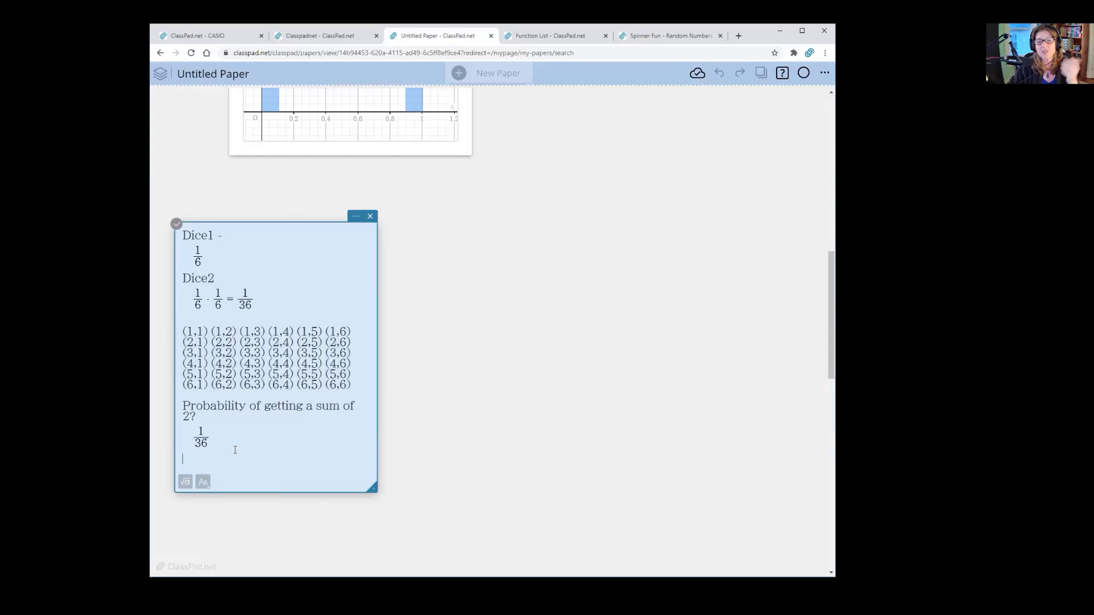
# Add the question "Probability of a 7?" to the dice note with the fraction 1/6 as a math expression below it.
pyautogui.write('Proba')
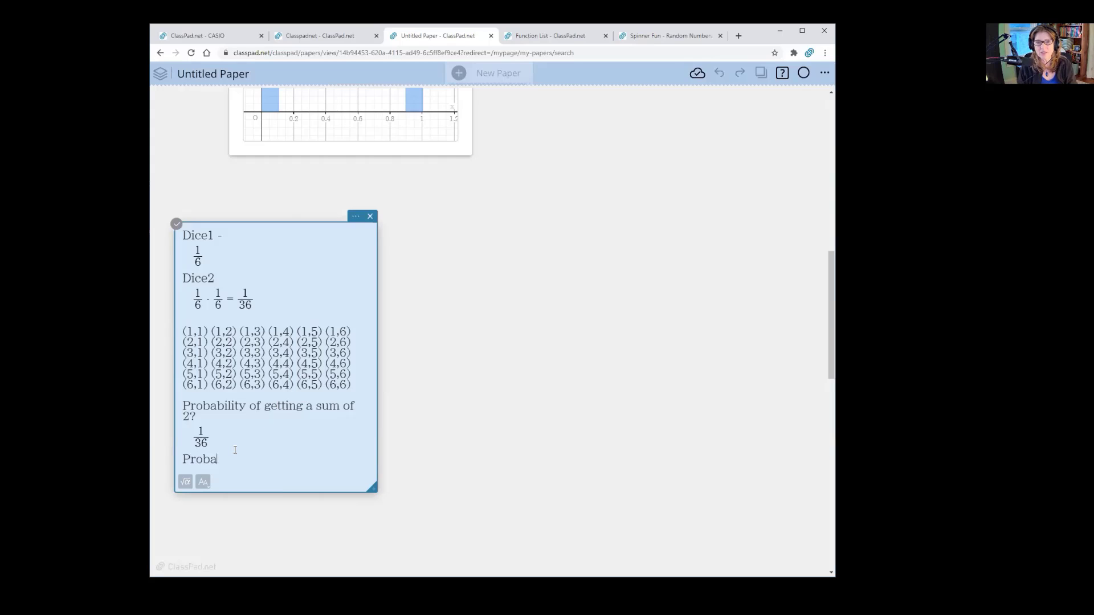
pyautogui.write('bility of ')
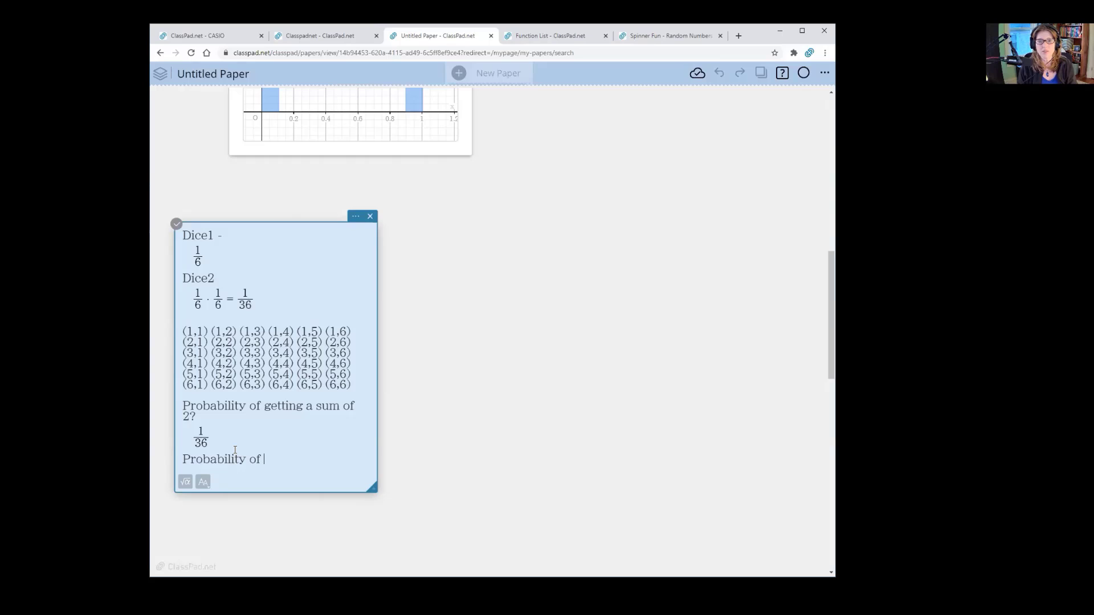
pyautogui.write('a 7?')
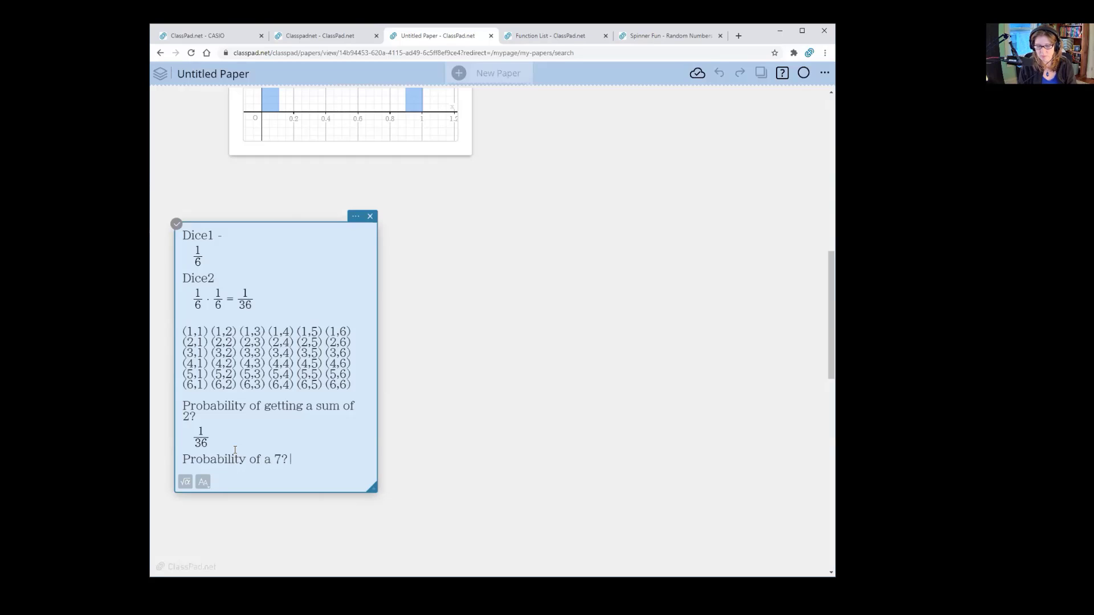
pyautogui.write(' 1/6')
pyautogui.press('BackSpace')
pyautogui.press('BackSpace')
pyautogui.press('BackSpace')
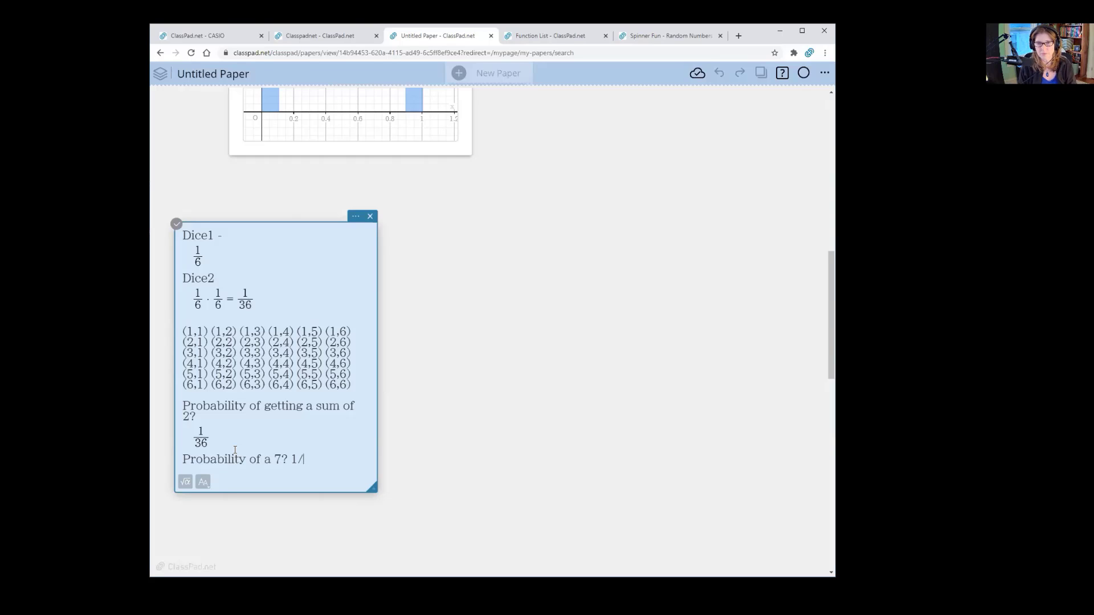
pyautogui.click(185, 486)
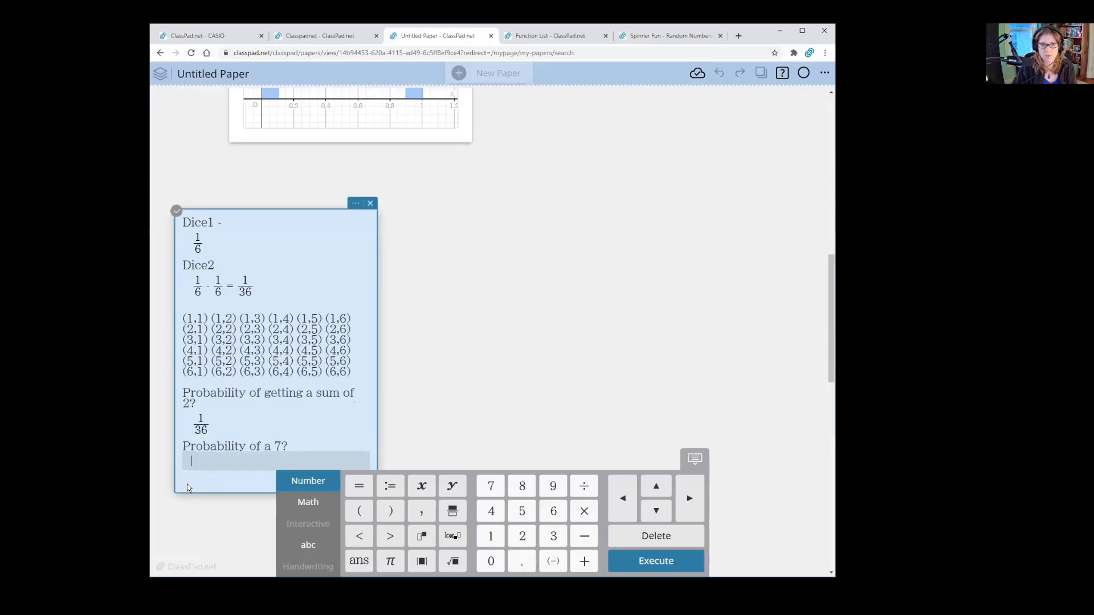
pyautogui.write('1/6')
pyautogui.press('Return')
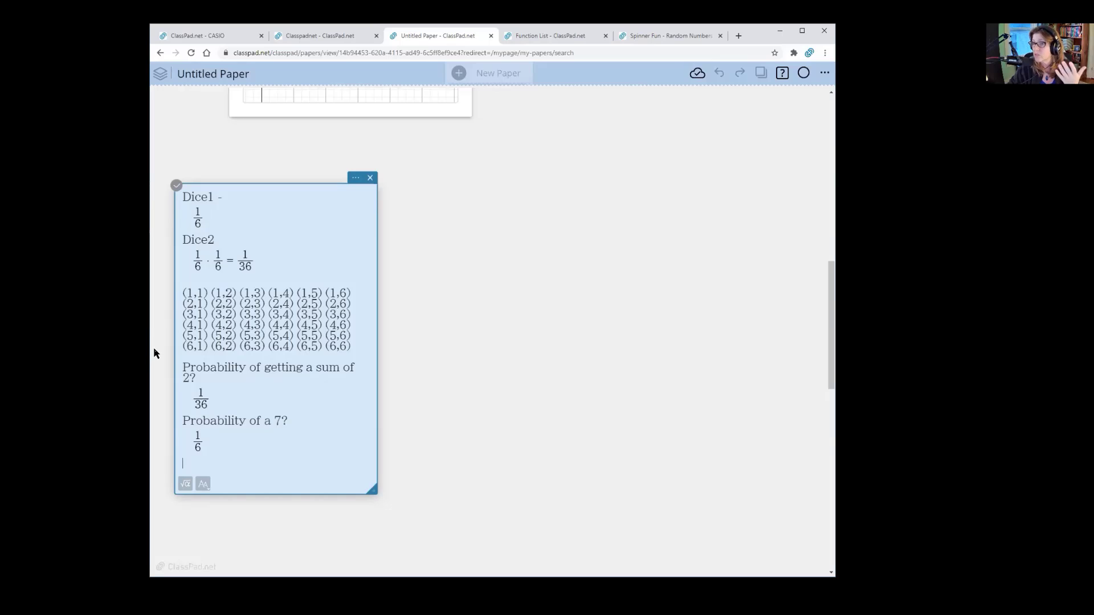
# Create a calculation note beside the dice note and evaluate Dice1:=randList(10,1,6) in it.
pyautogui.click(413, 199)
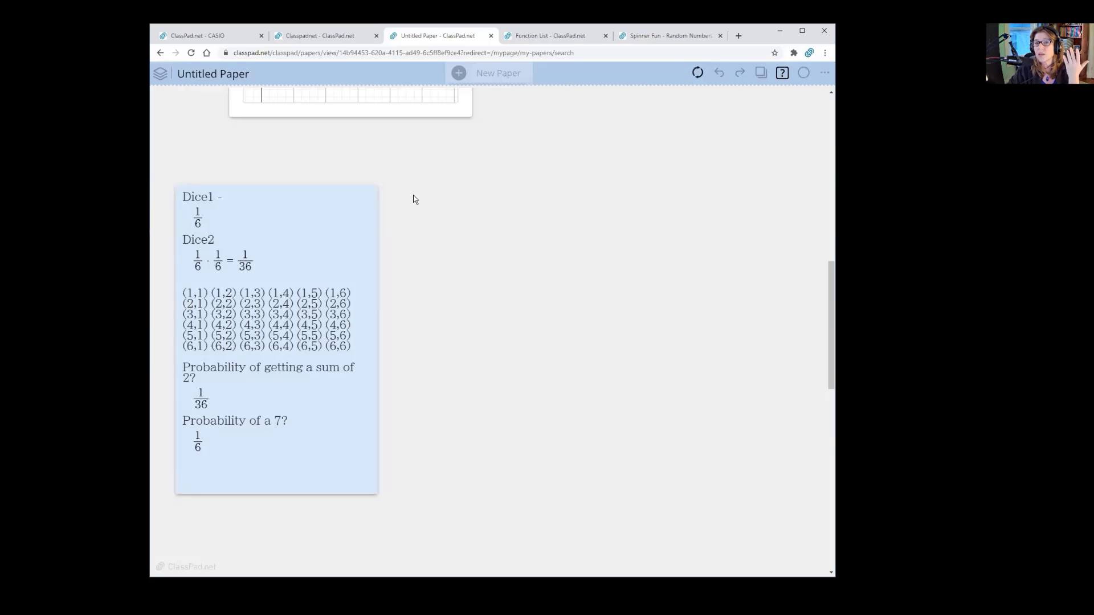
pyautogui.click(409, 199)
pyautogui.click(403, 183)
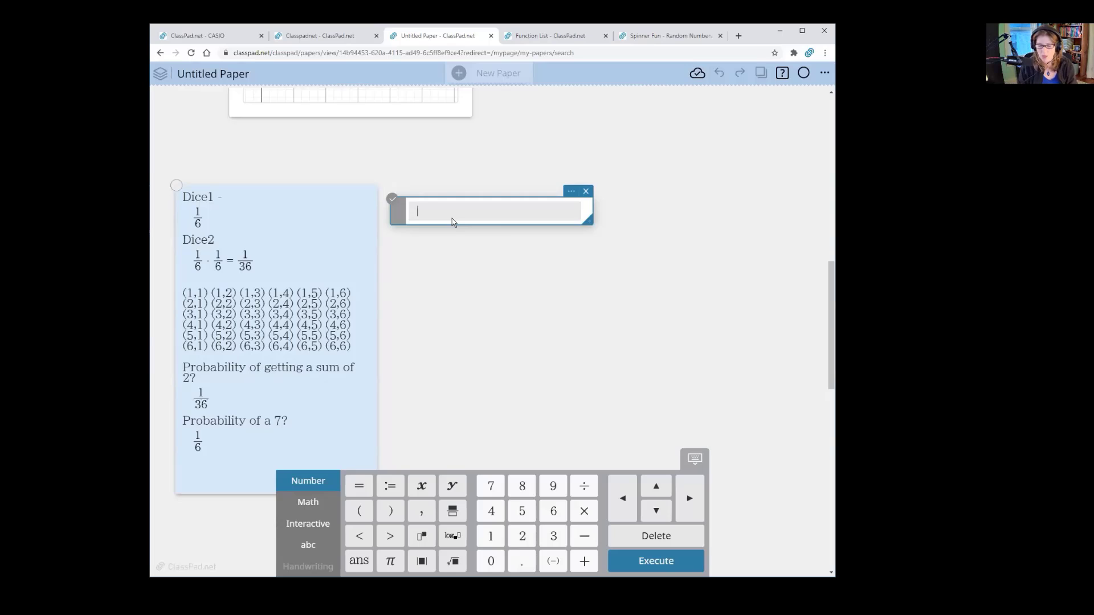
pyautogui.write('Dice1')
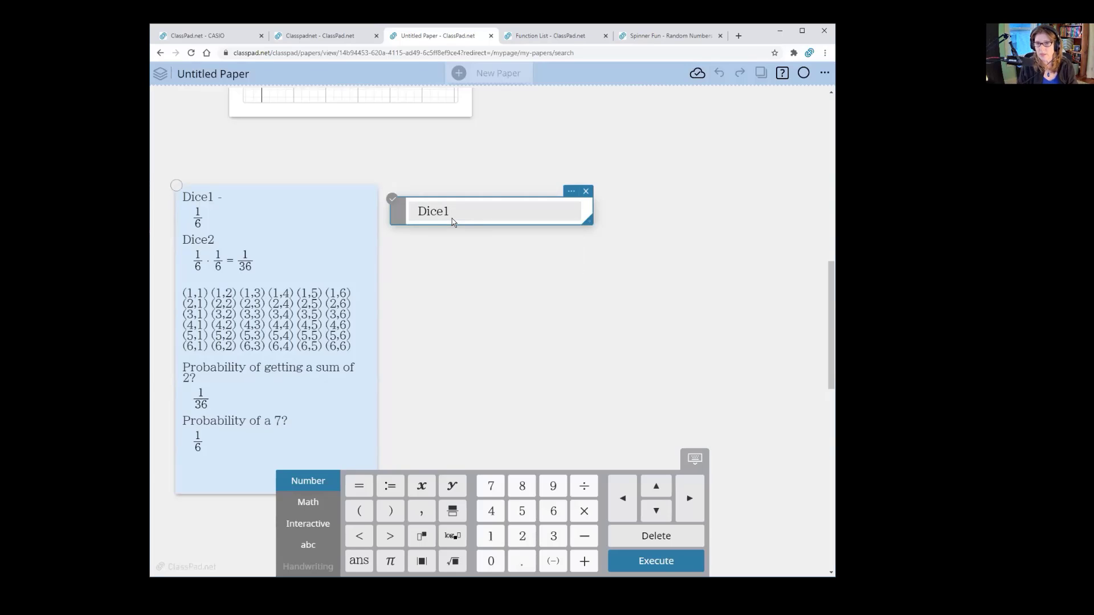
pyautogui.click(392, 496)
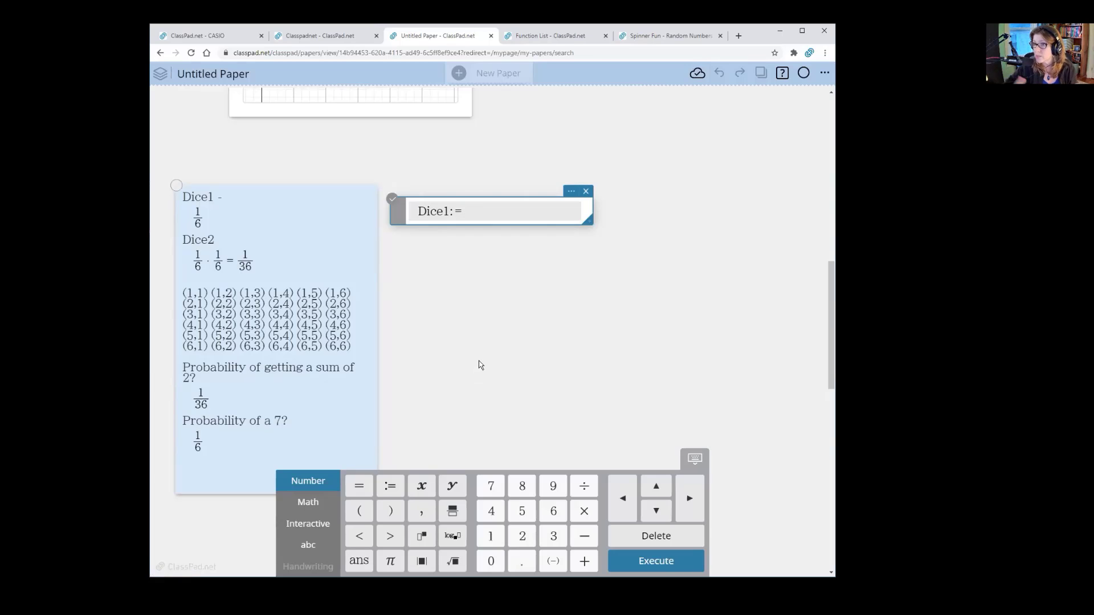
pyautogui.write('randL')
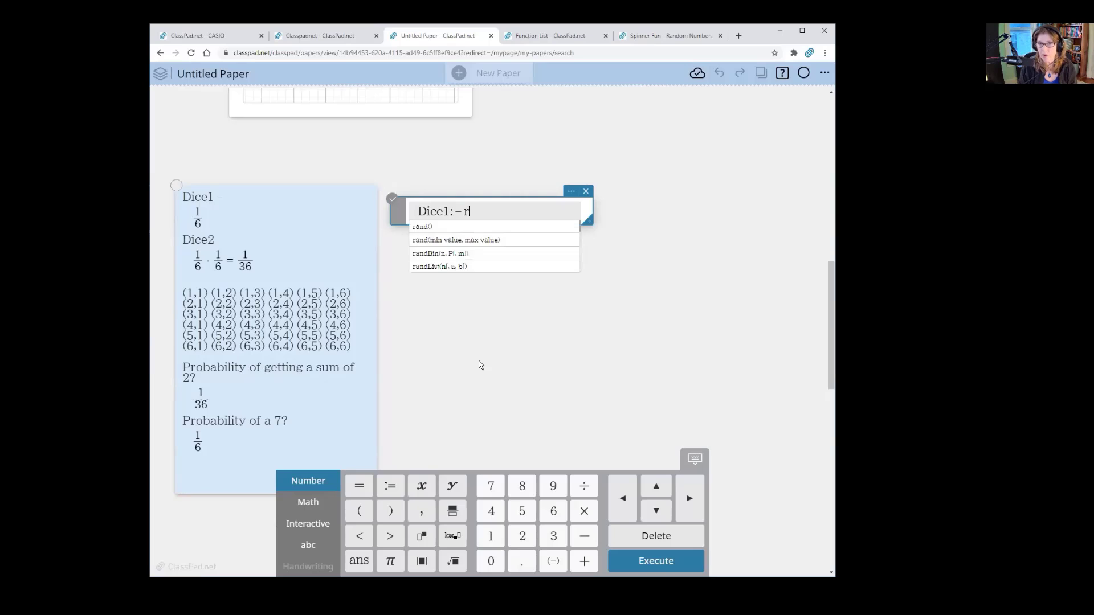
pyautogui.write('ist')
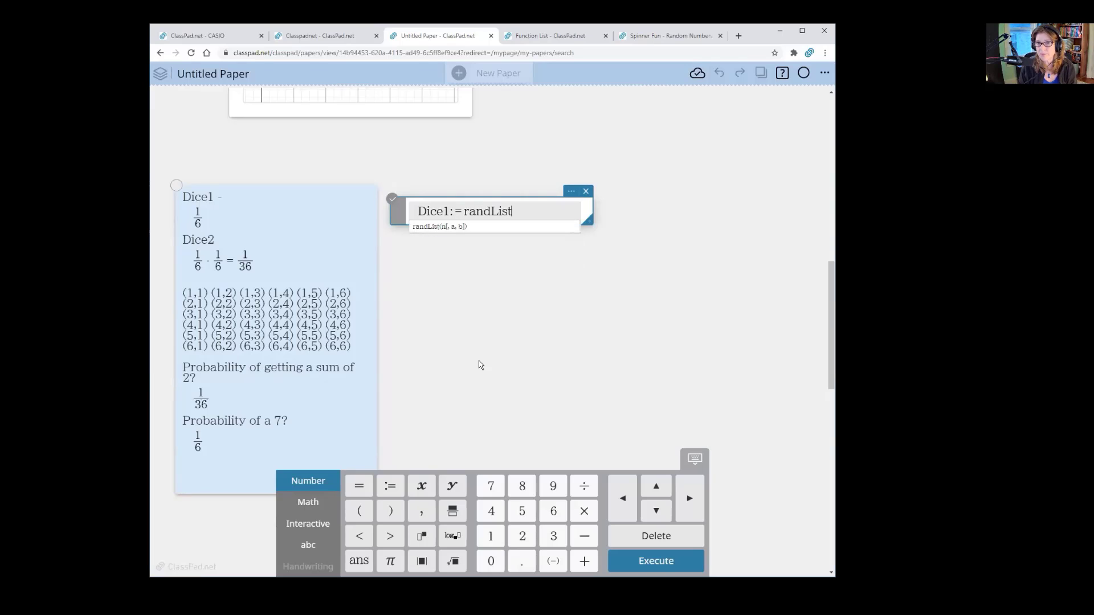
pyautogui.write('(')
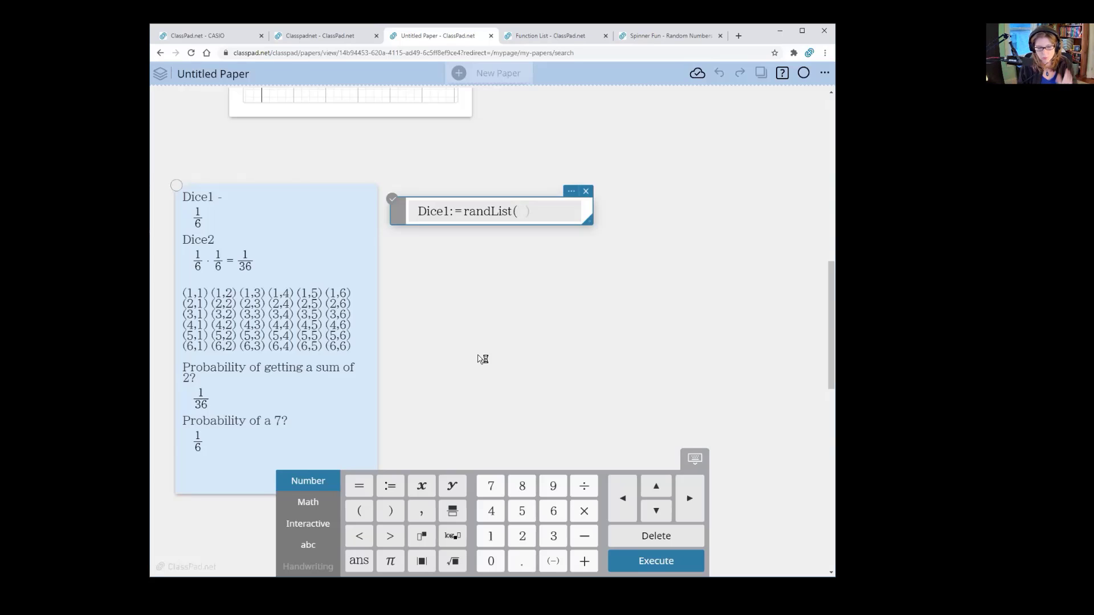
pyautogui.write('10')
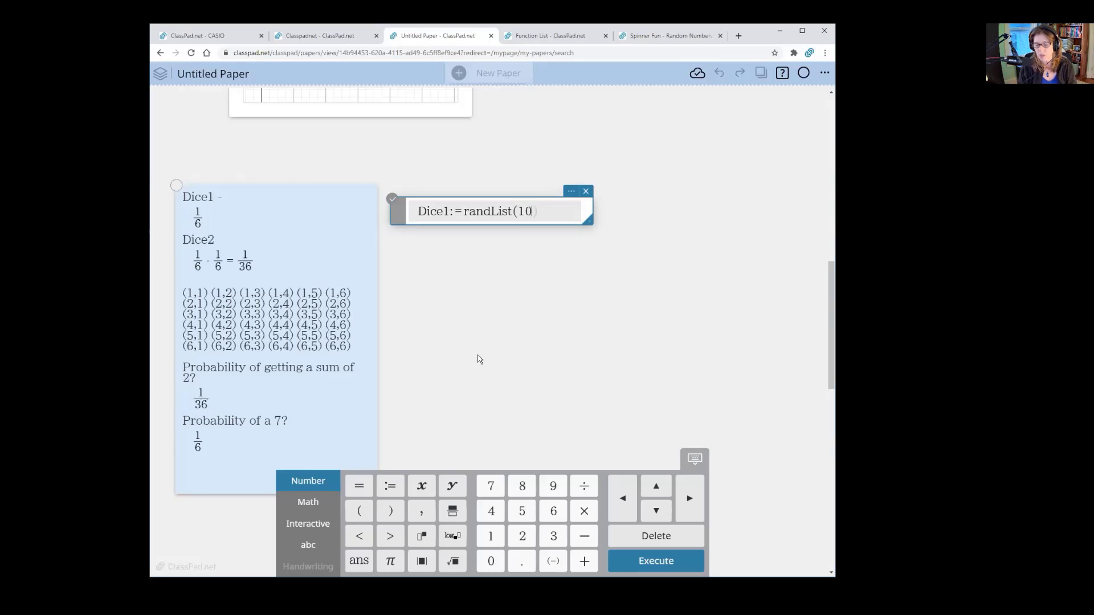
pyautogui.write(',')
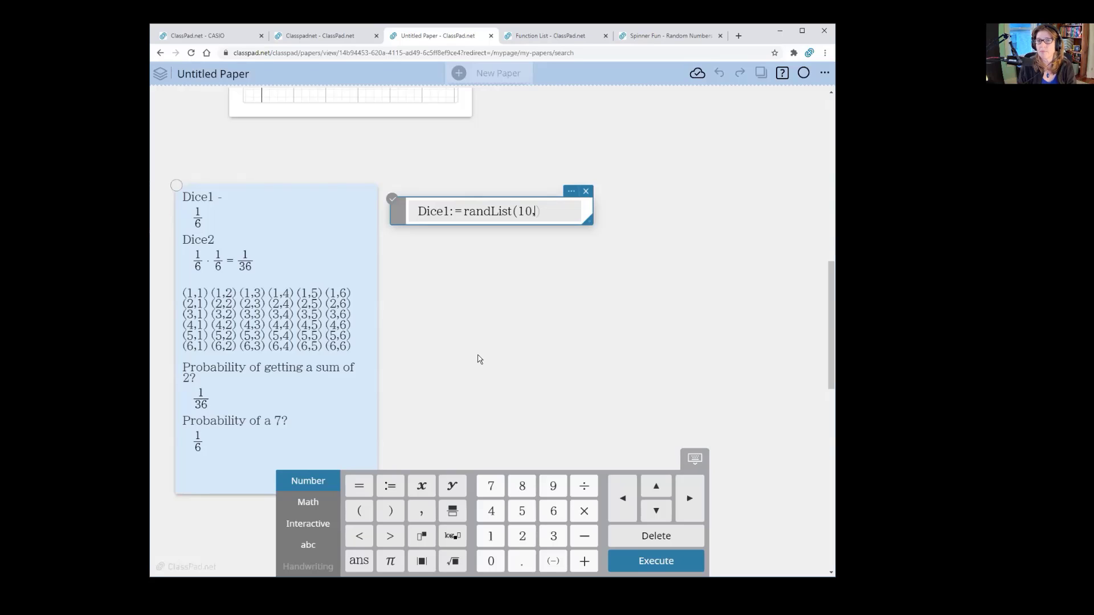
pyautogui.write('1,6')
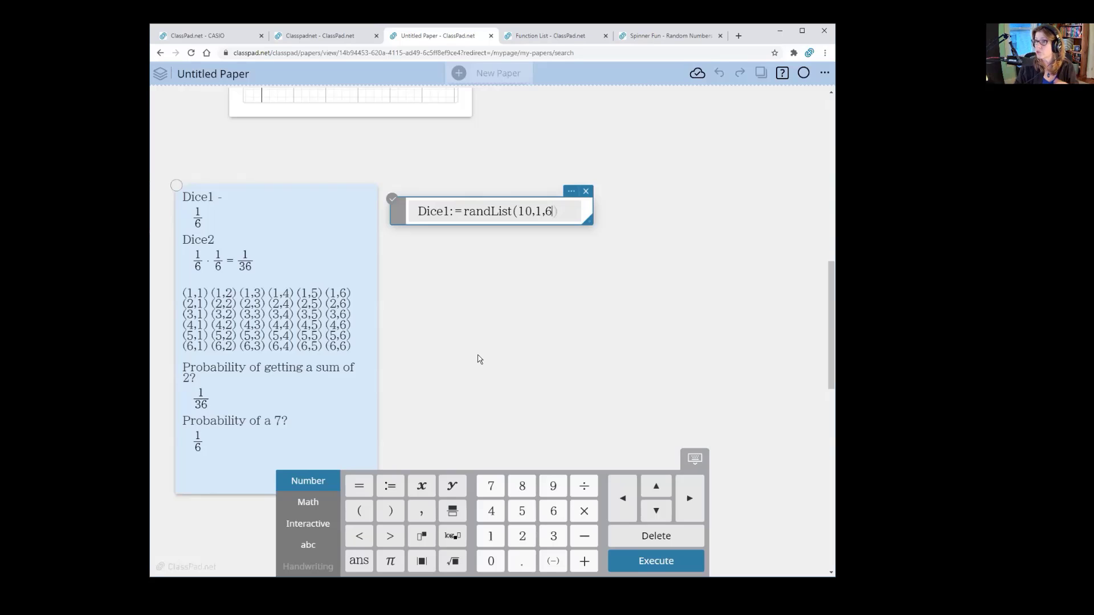
pyautogui.press('Return')
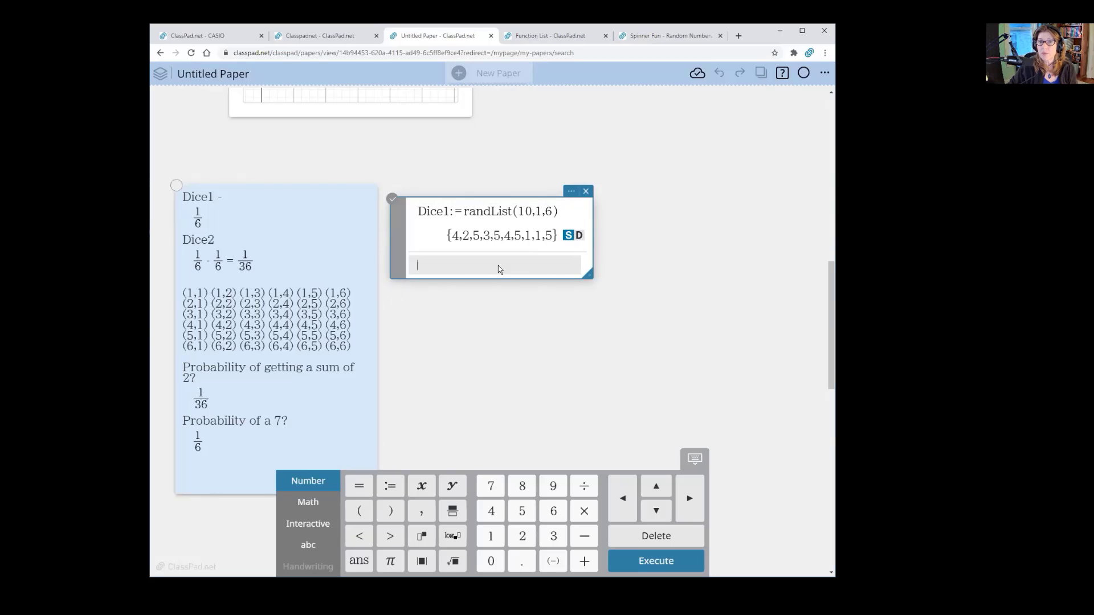
# Evaluate Dice2:=randList(10, 1,6) on the next line of the calculation note.
pyautogui.write('Dice2:=')
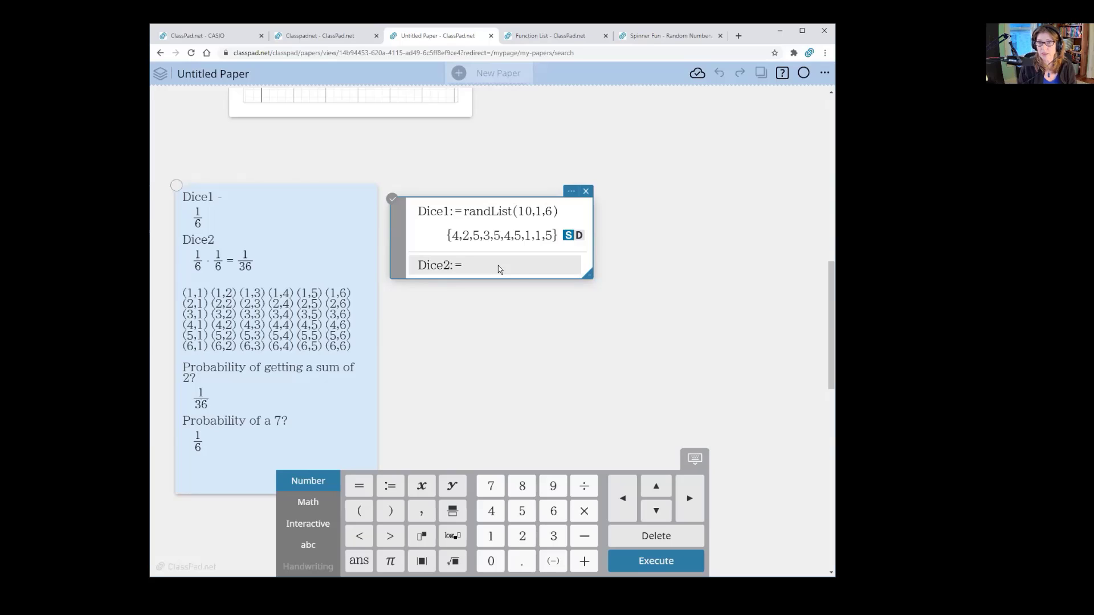
pyautogui.write('randList')
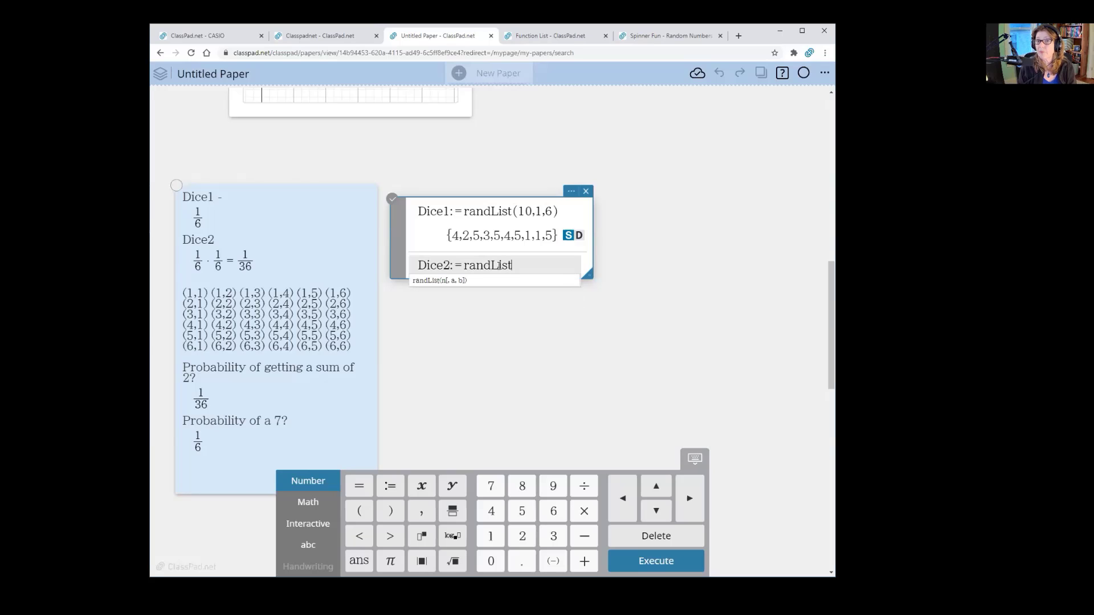
pyautogui.write('(10')
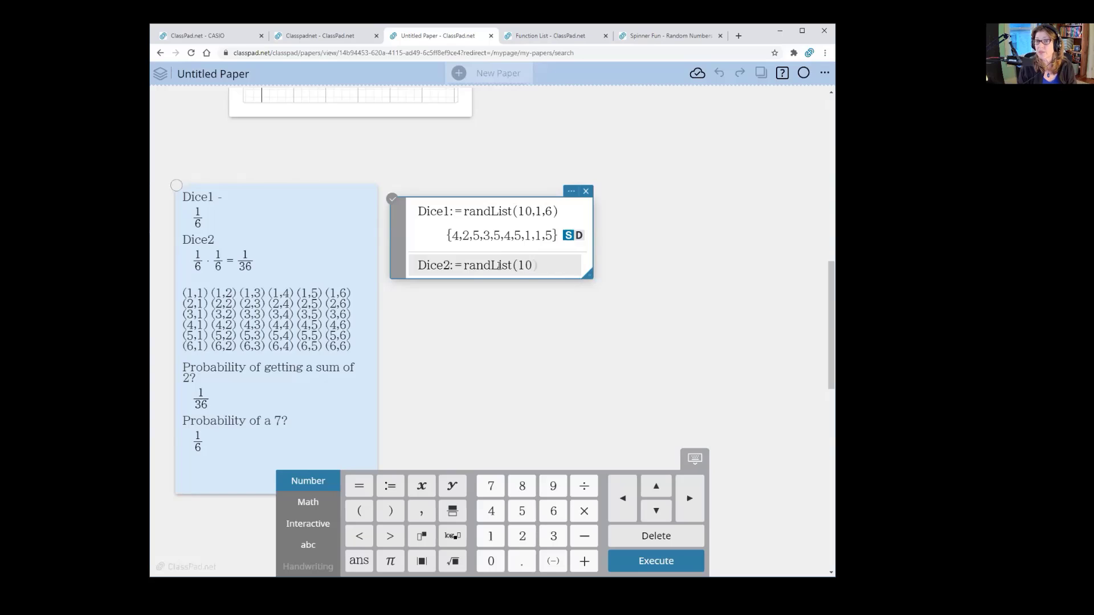
pyautogui.write(', 1,6')
pyautogui.press('Return')
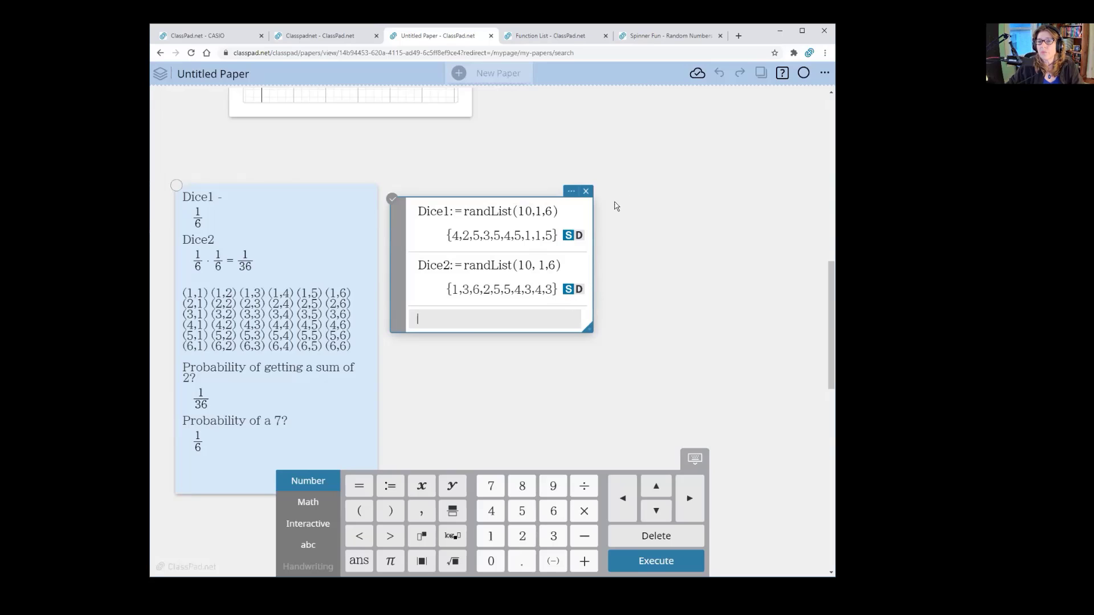
# Insert a statistics table beside the calculation note and fill column A from the Dice1 list by naming it Dice1.
pyautogui.click(639, 192)
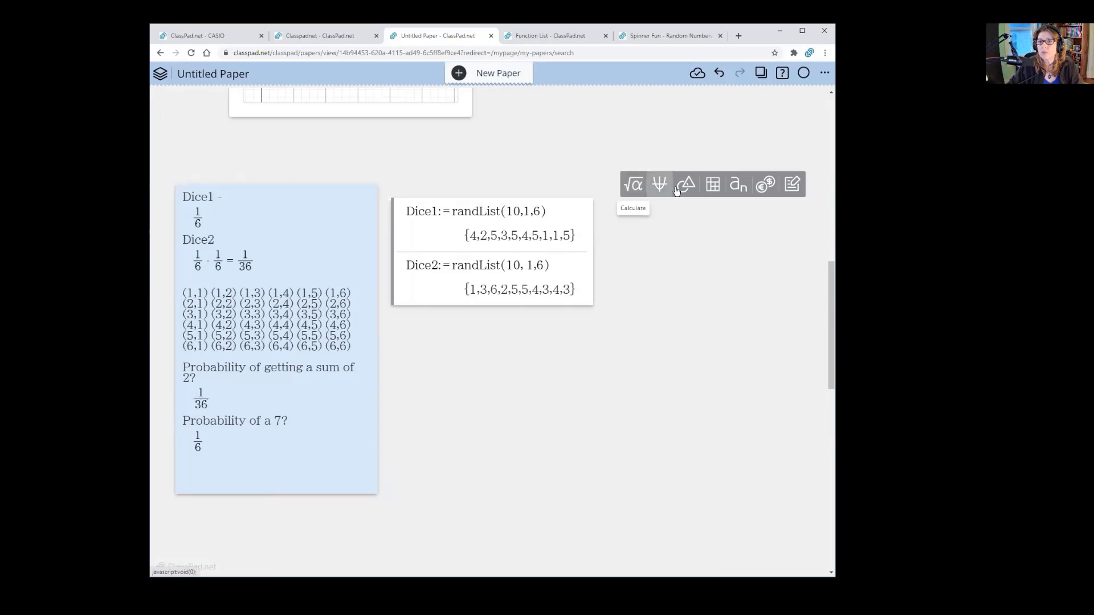
pyautogui.click(681, 186)
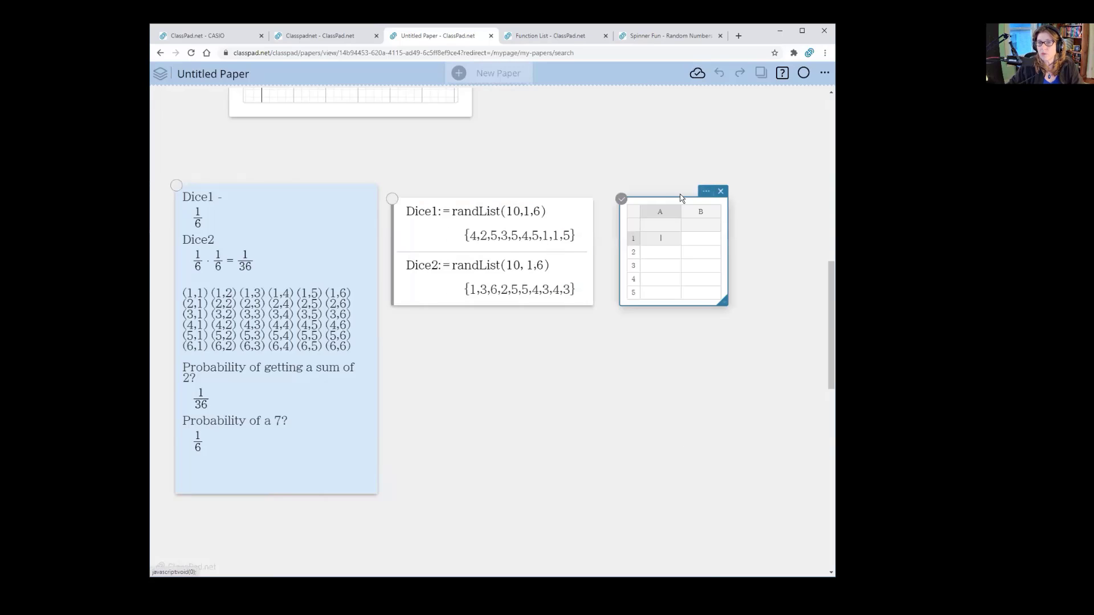
pyautogui.click(656, 228)
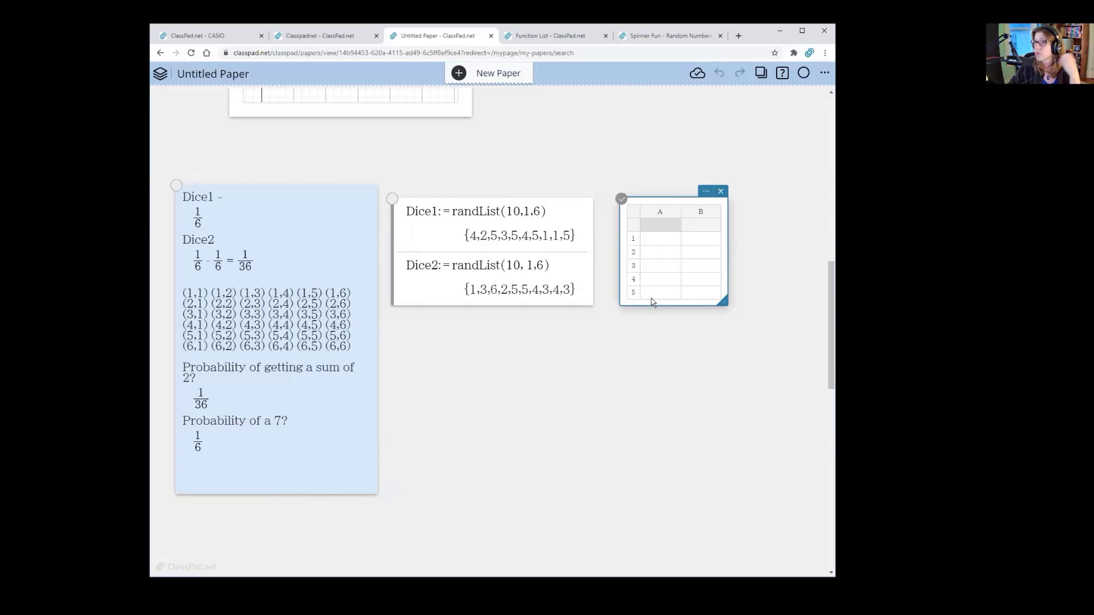
pyautogui.click(662, 226)
pyautogui.write('Dice')
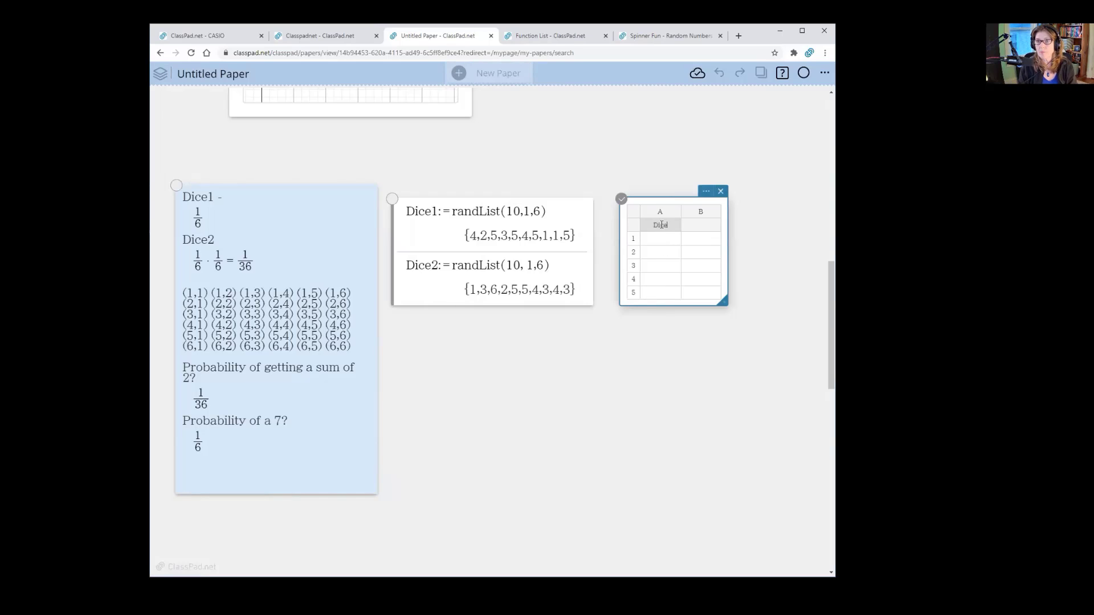
pyautogui.write('1')
pyautogui.press('Return')
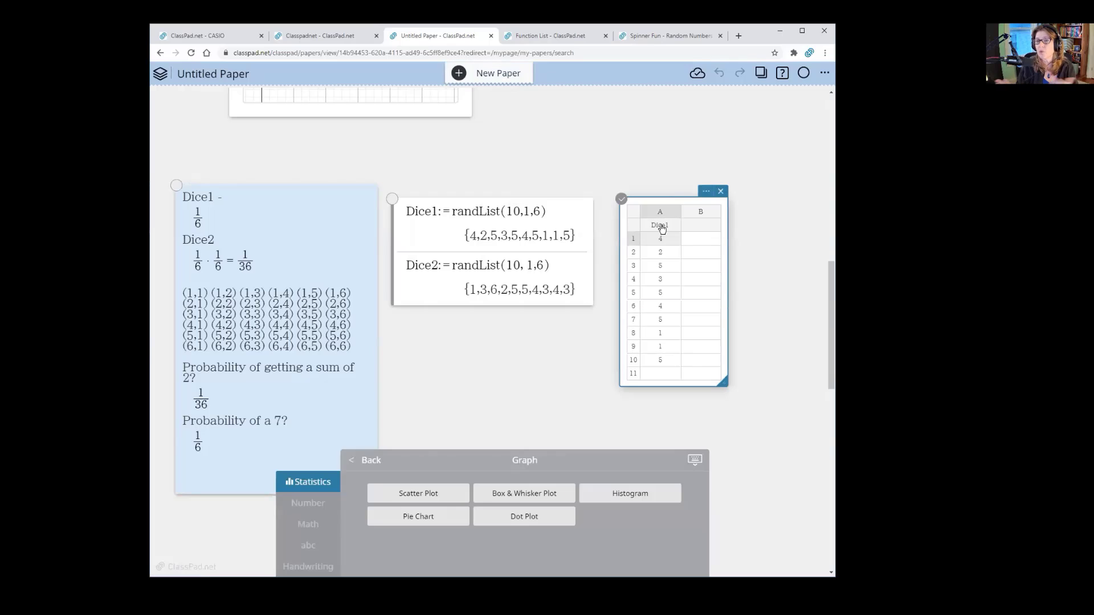
# Fill column B of the statistics table from the second list by naming it Dice2.
pyautogui.click(698, 229)
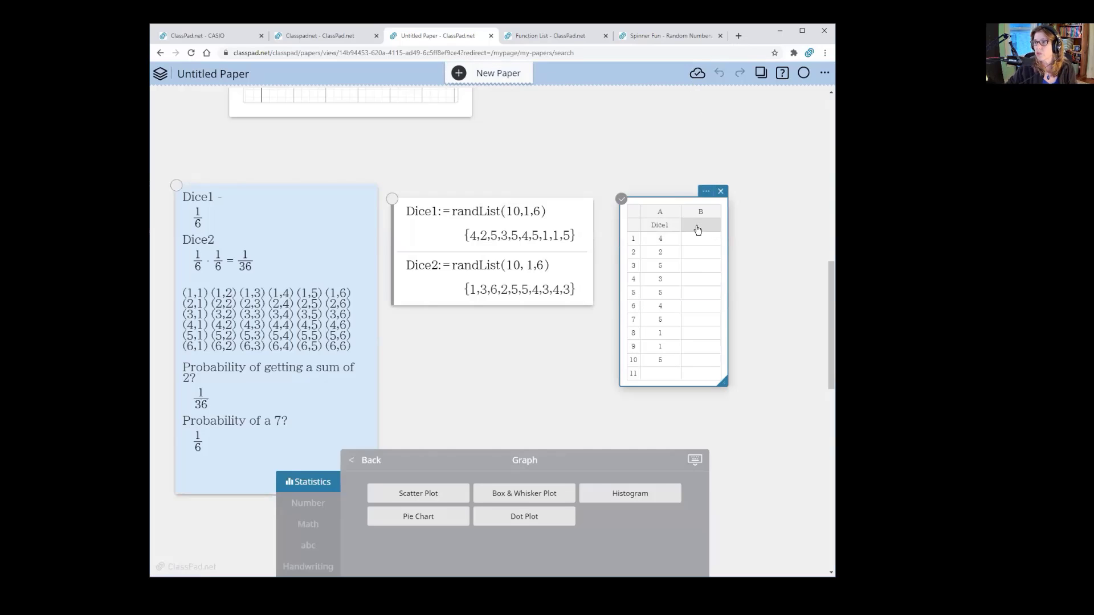
pyautogui.write('Dice2')
pyautogui.press('Return')
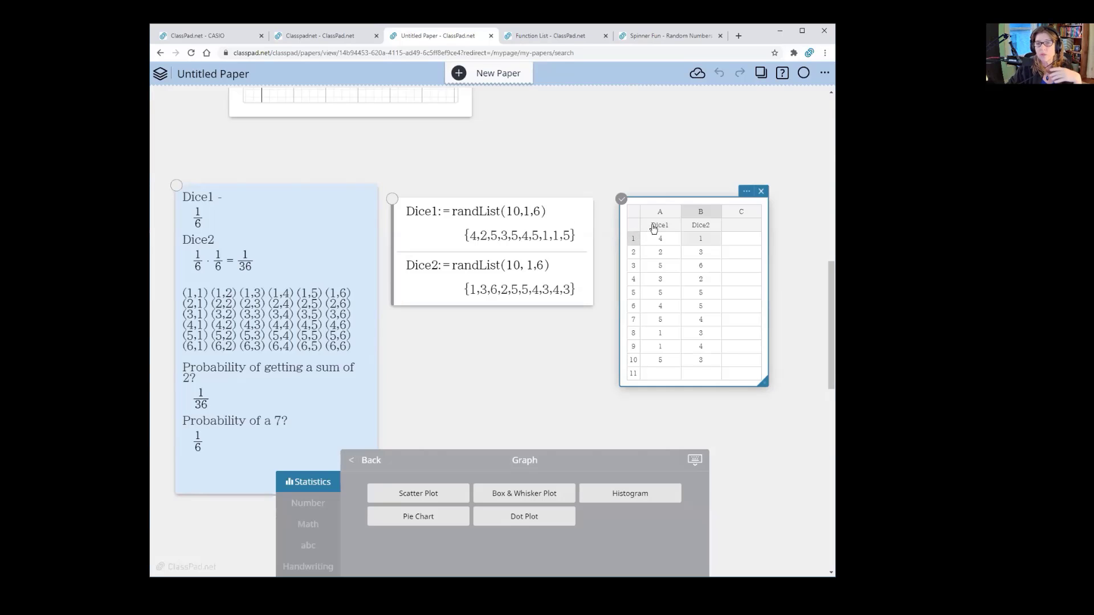
pyautogui.click(716, 405)
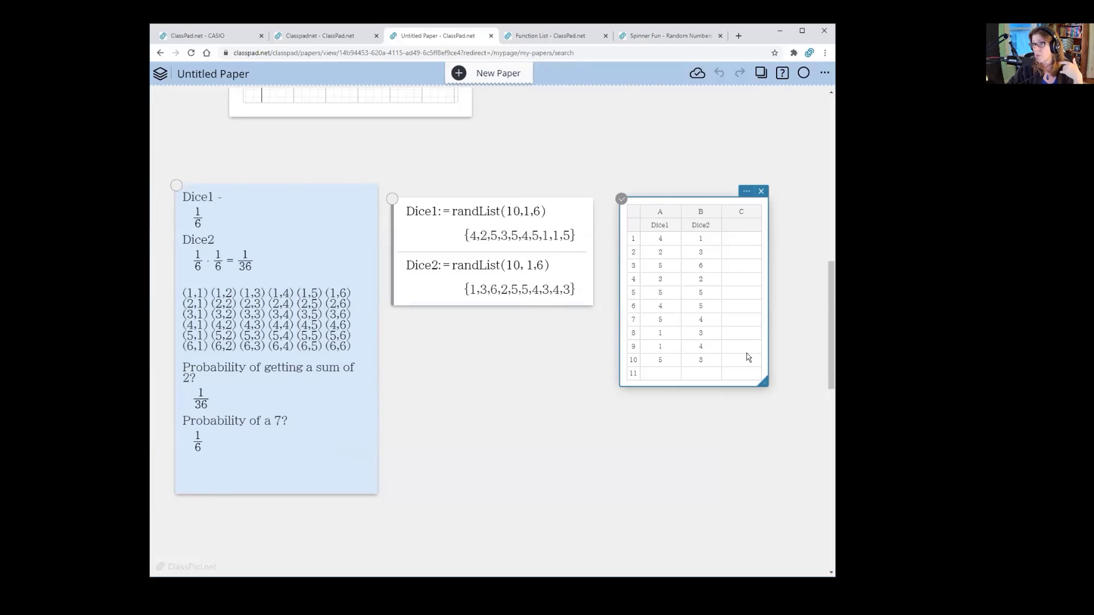
pyautogui.click(742, 231)
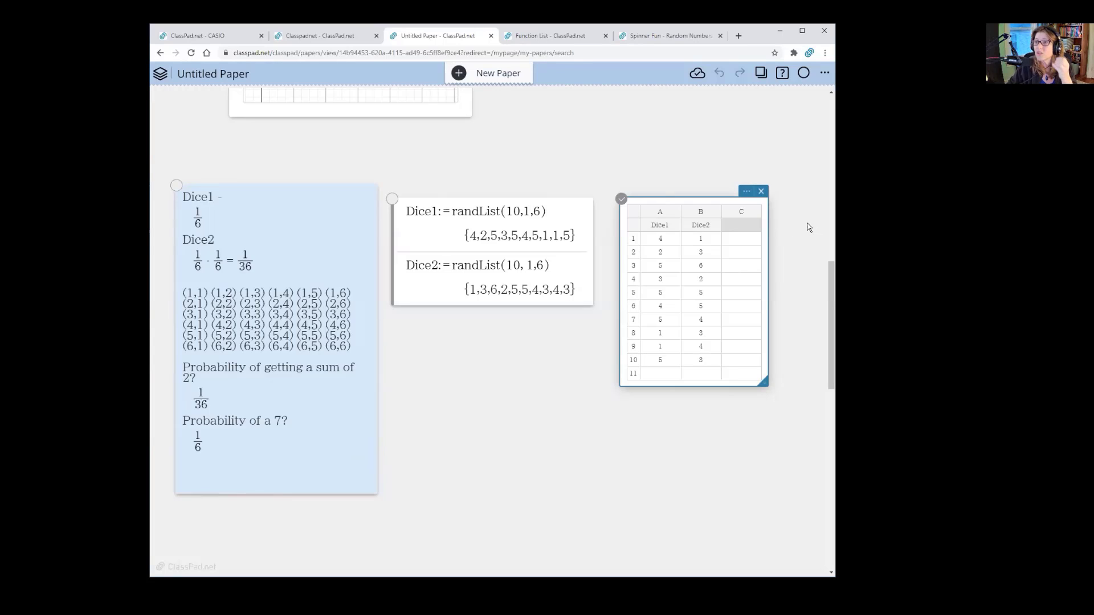
pyautogui.click(457, 293)
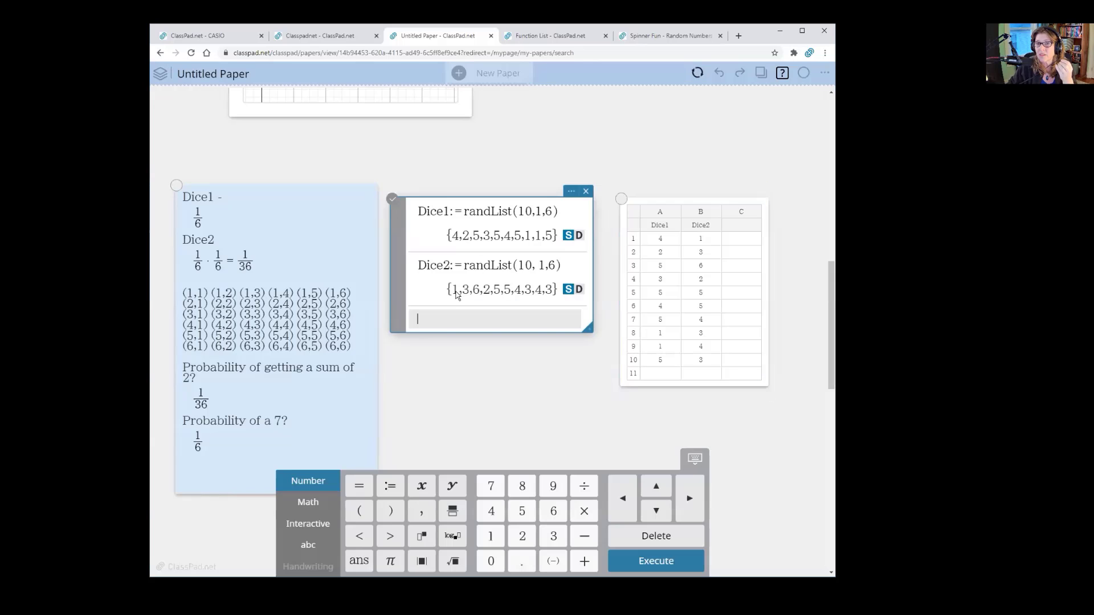
pyautogui.write('su')
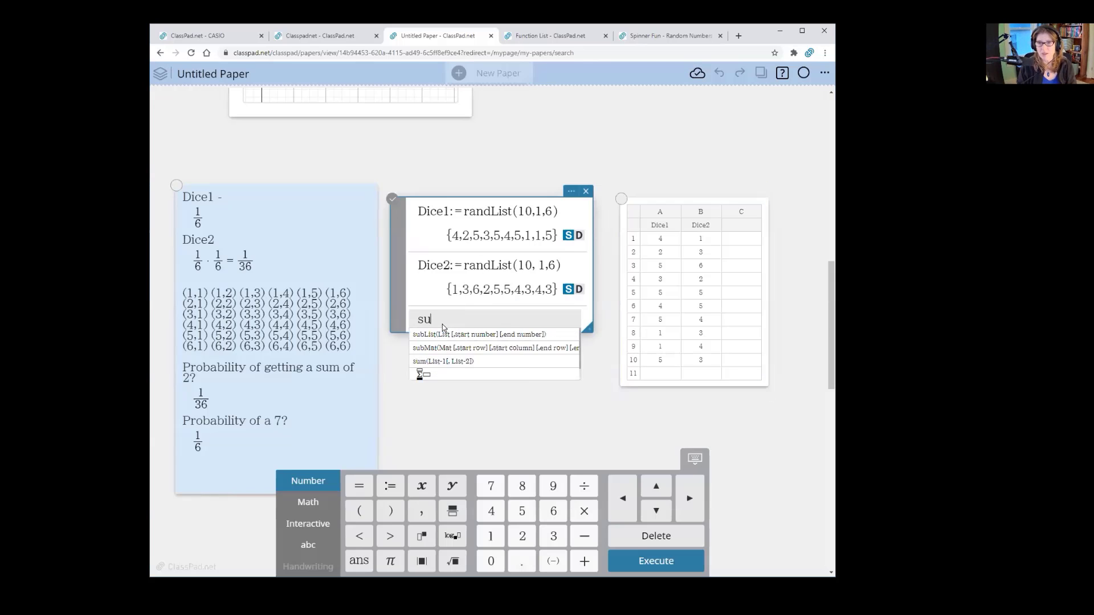
pyautogui.write('m')
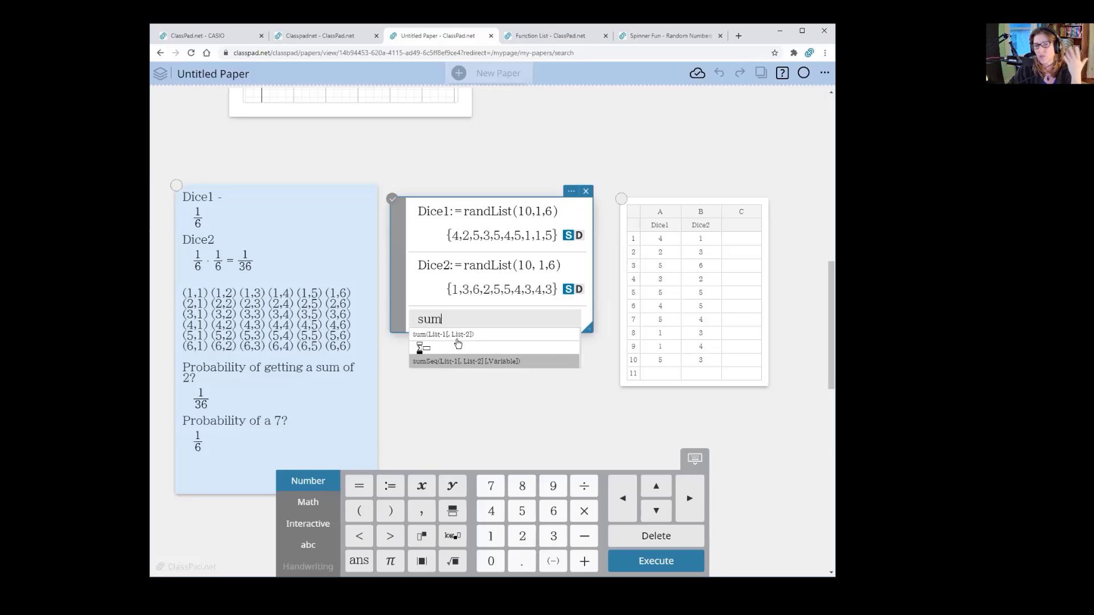
pyautogui.press('BackSpace')
pyautogui.press('BackSpace')
pyautogui.press('BackSpace')
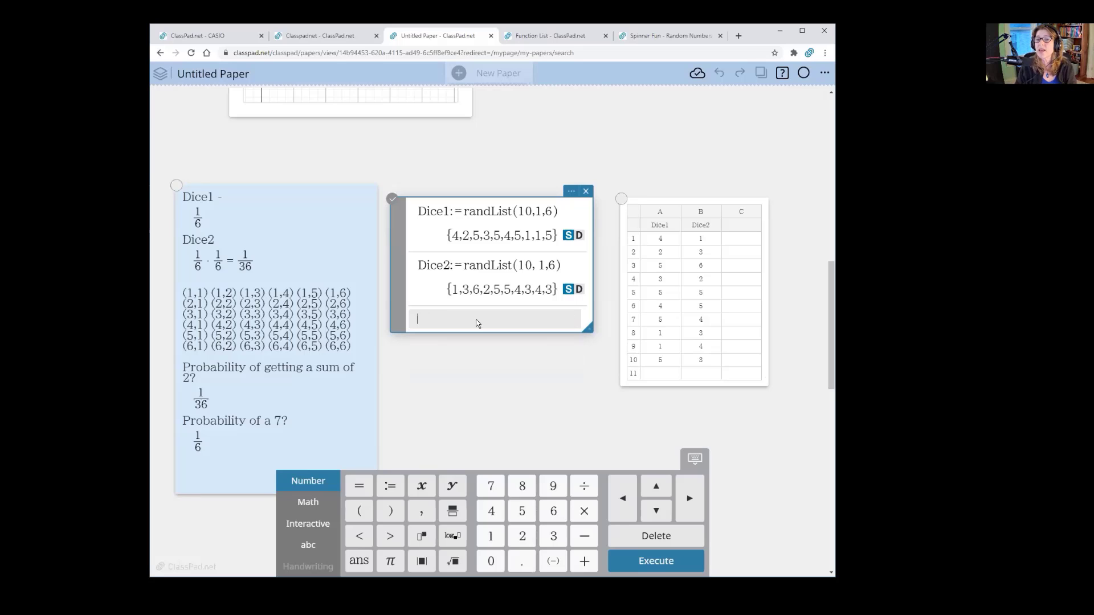
# Name column C of the statistics table Total.
pyautogui.click(740, 230)
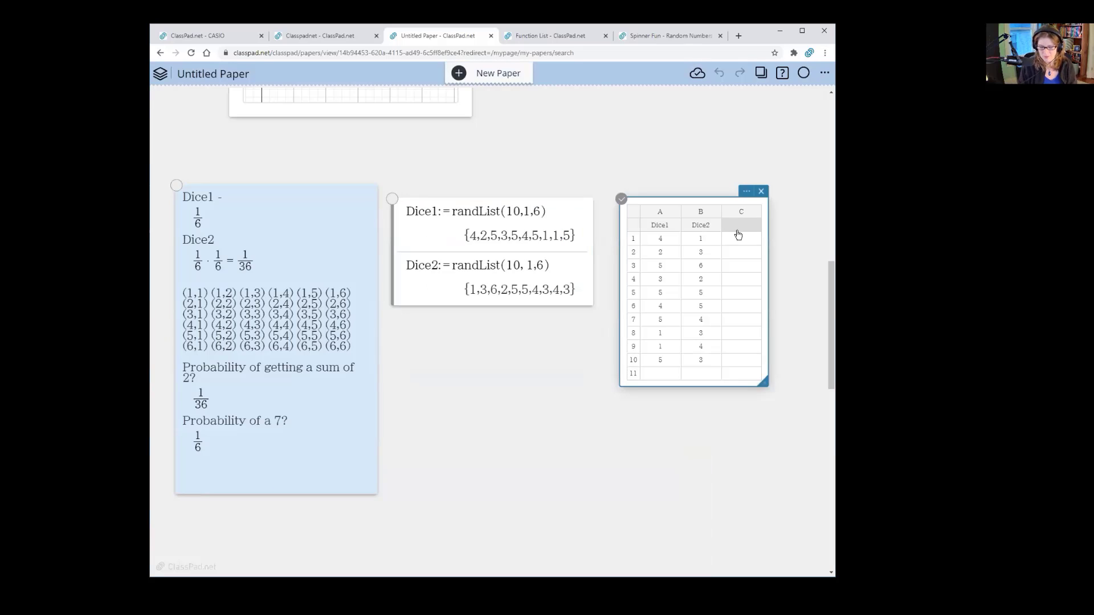
pyautogui.write('Totall')
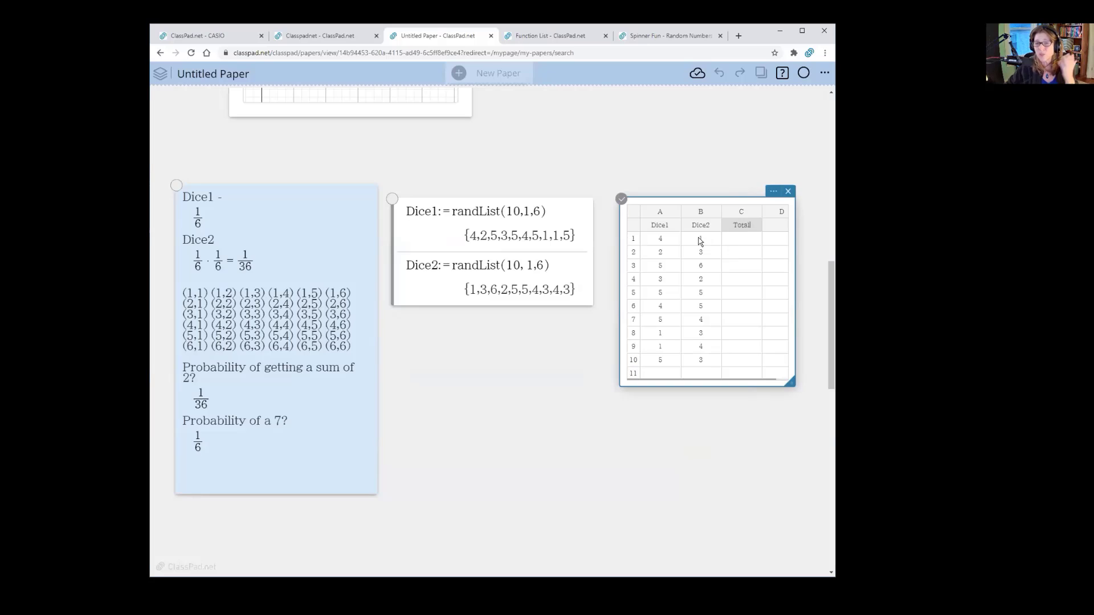
# Evaluate Total:=Dice1+Dice2 on a new line of the calculation note below Dice2.
pyautogui.click(495, 304)
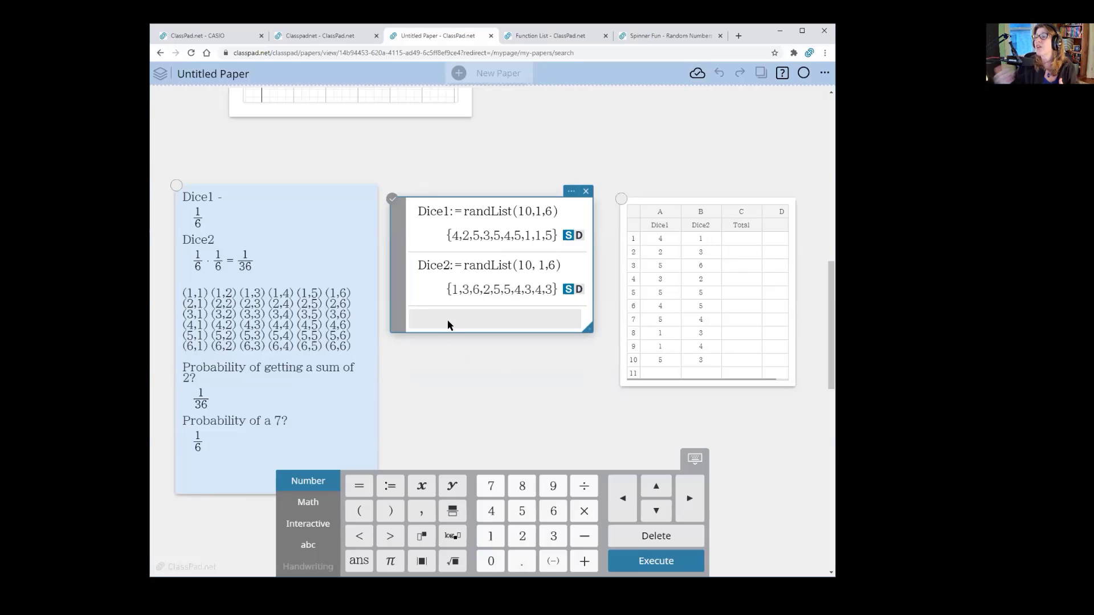
pyautogui.write('Tota')
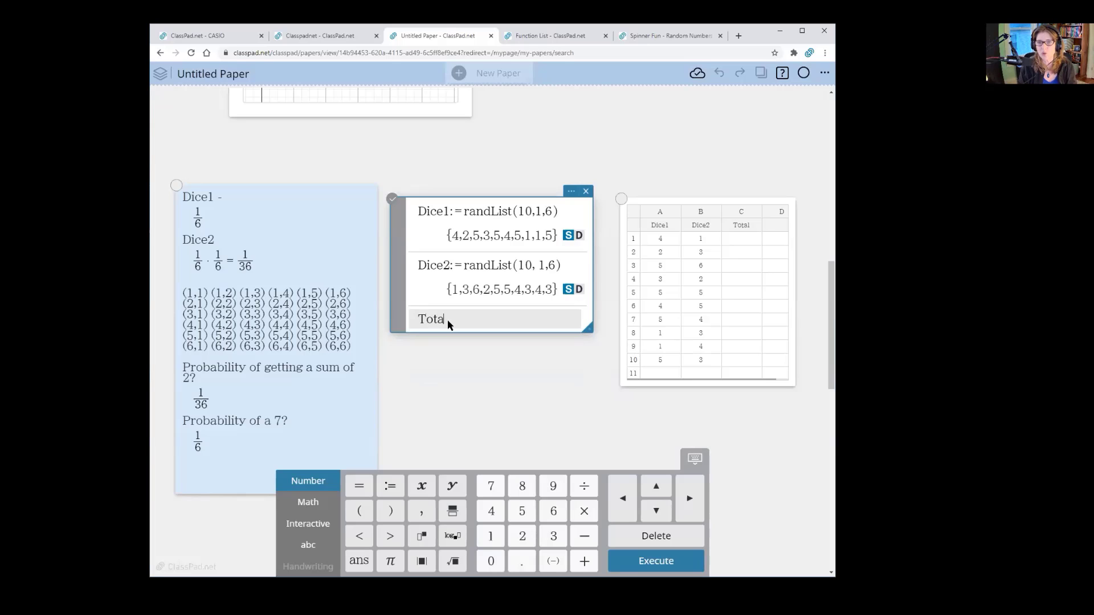
pyautogui.write('l:=')
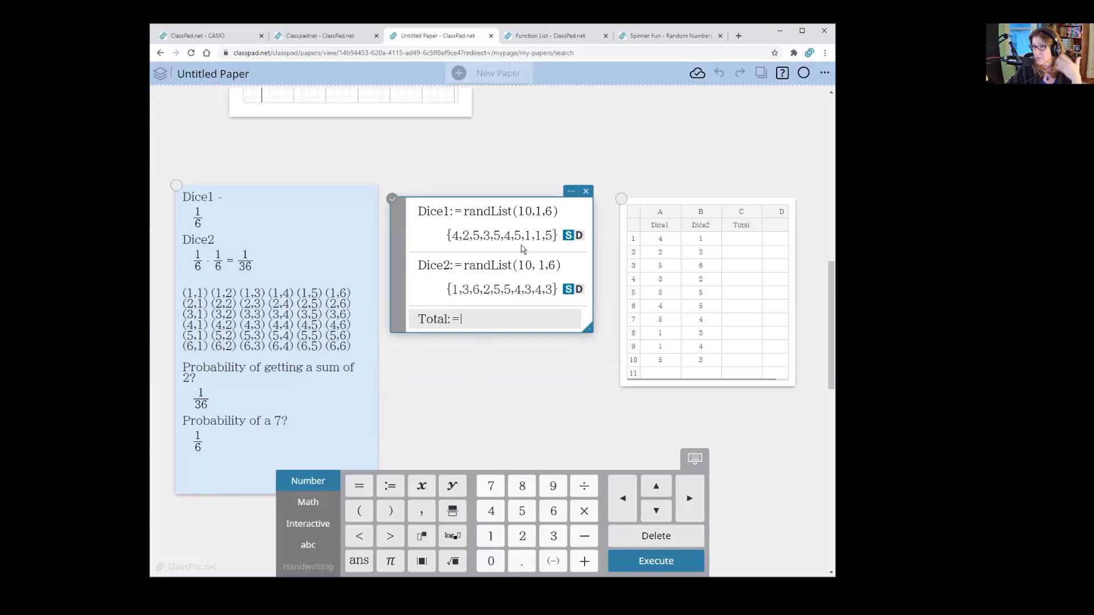
pyautogui.write('D')
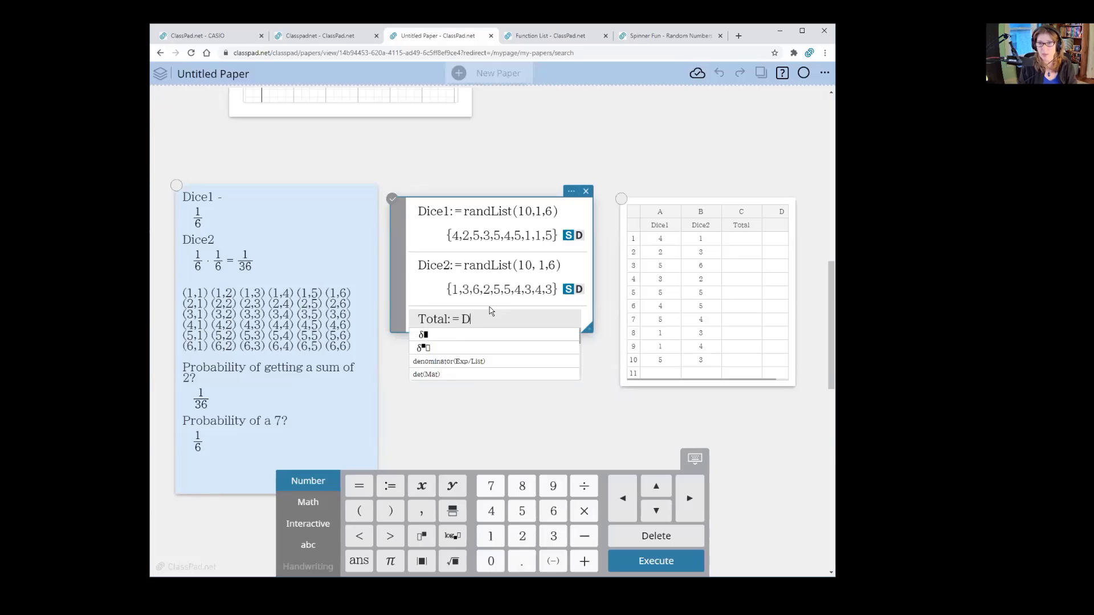
pyautogui.write('ice1')
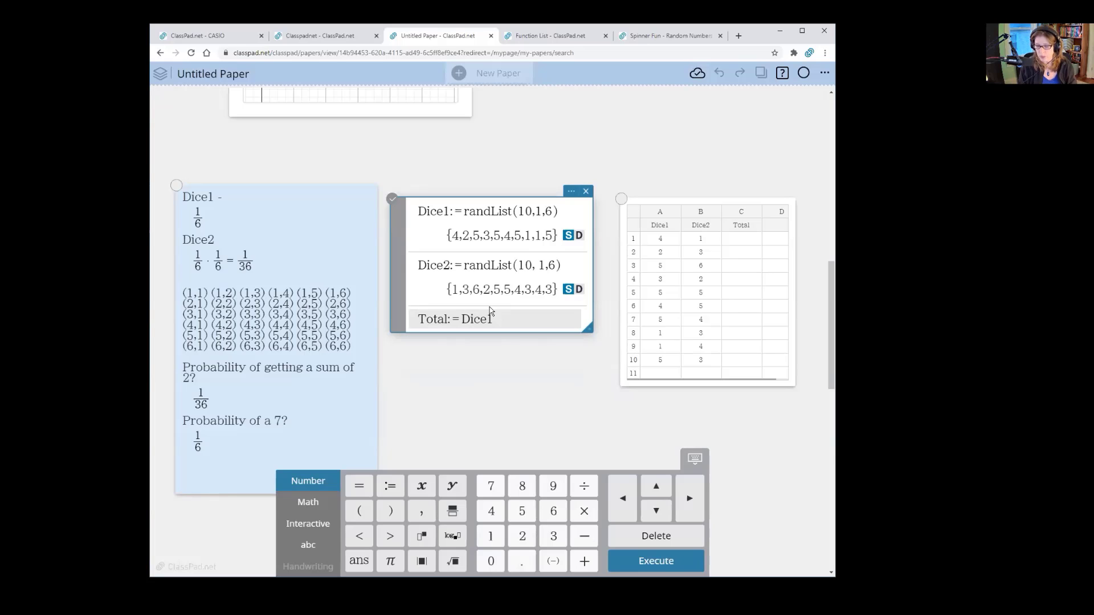
pyautogui.write('+Dice')
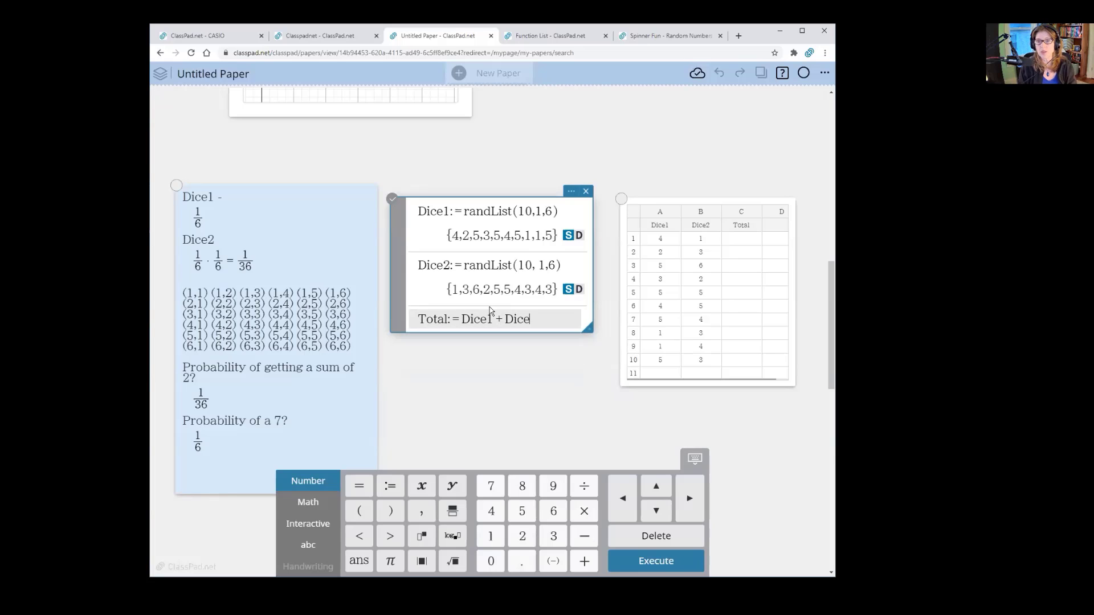
pyautogui.write('2')
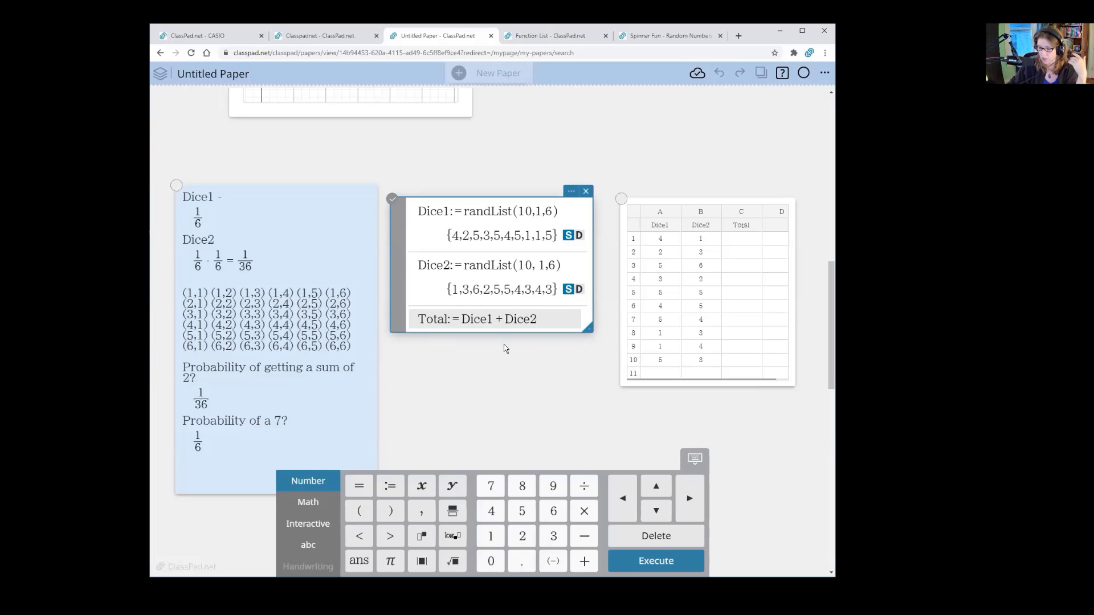
pyautogui.click(654, 563)
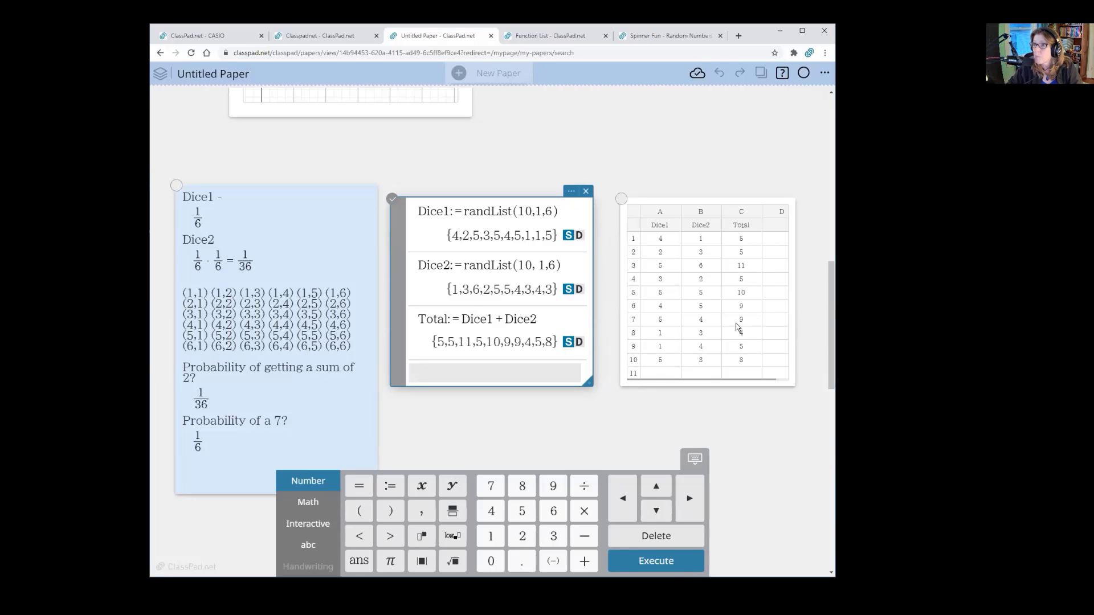
# Draw a histogram of the table's Total column and place its graph above the calculation note.
pyautogui.click(743, 212)
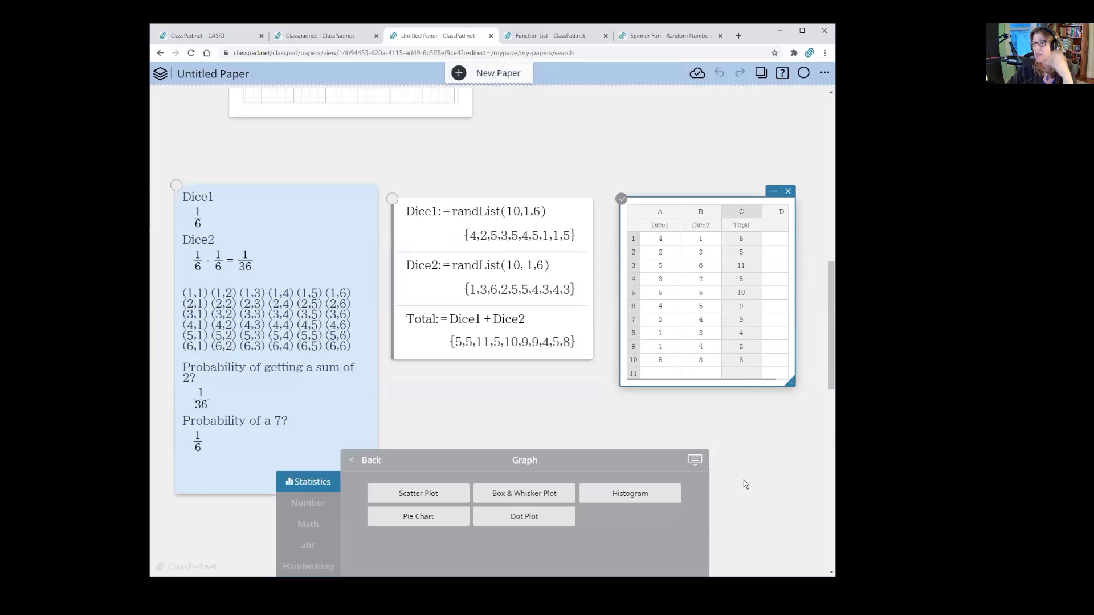
pyautogui.click(649, 494)
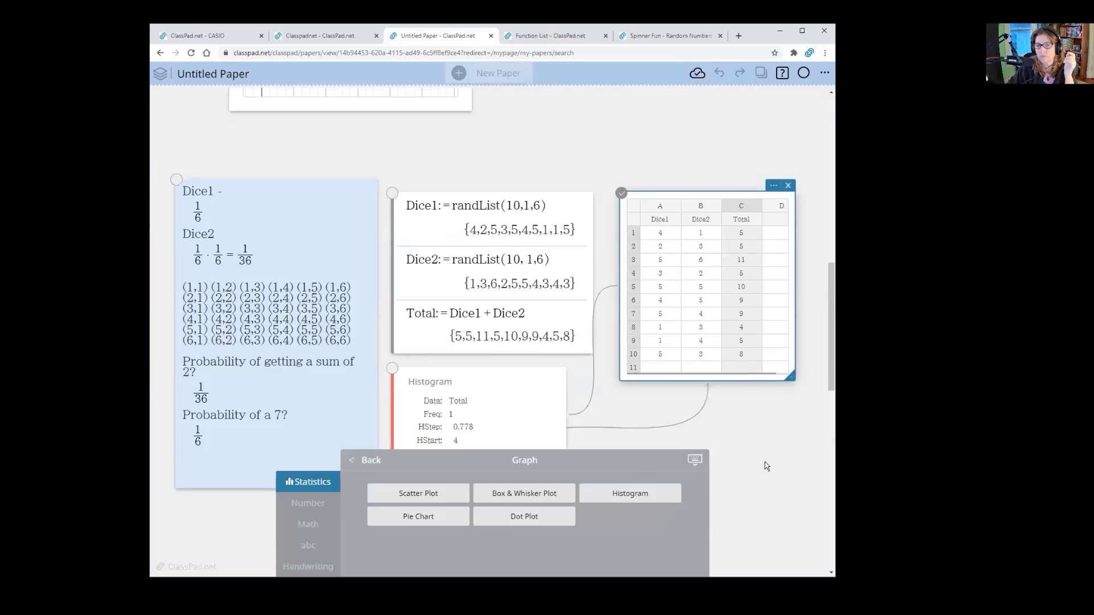
pyautogui.moveTo(550, 348); pyautogui.dragTo(617, 210)
pyautogui.scroll(-2, 763, 244)
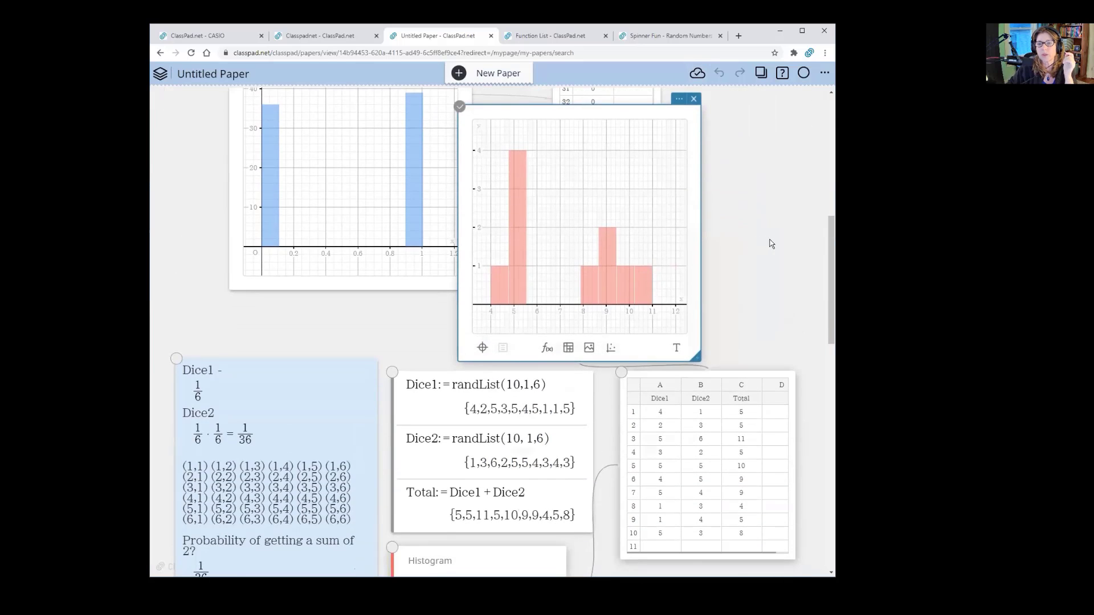
# Set the number of rolls in the Dice1 randList expression to 30 and re-evaluate the line.
pyautogui.scroll(-1, 771, 241)
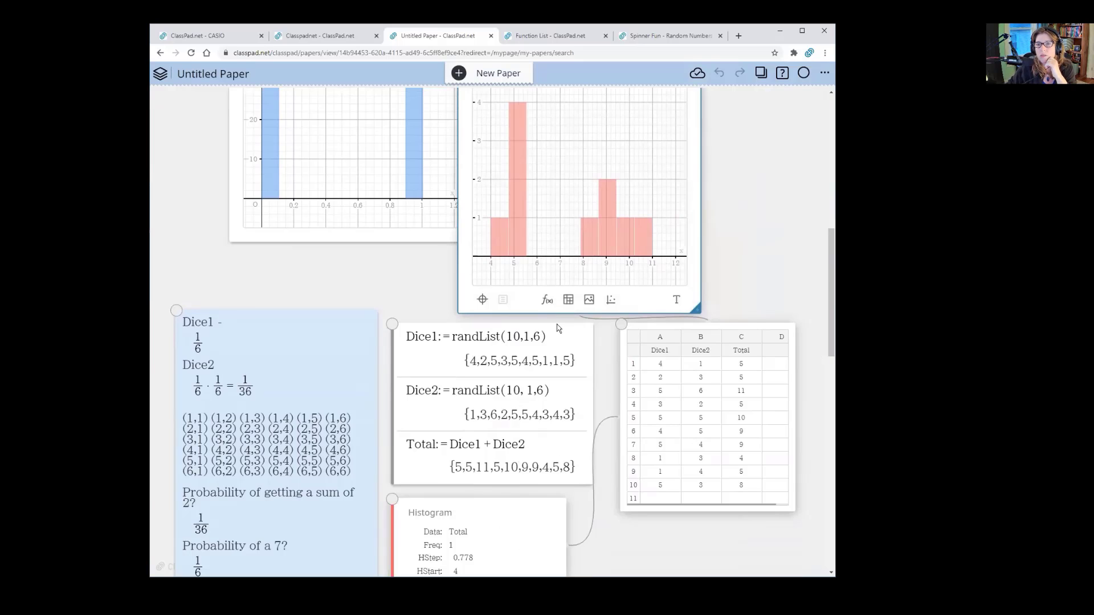
pyautogui.scroll(1, 746, 221)
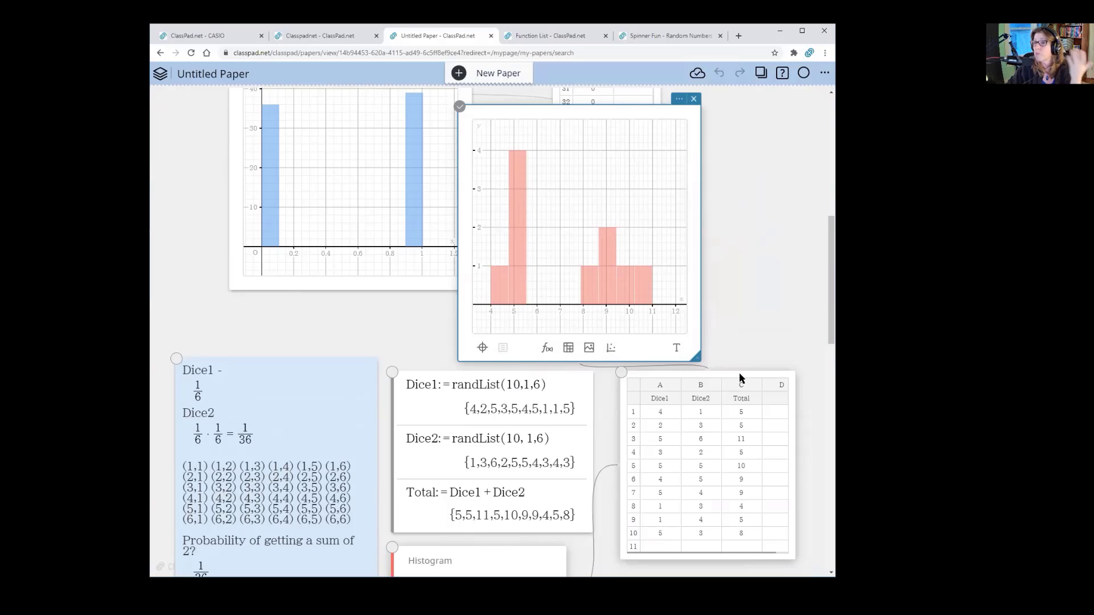
pyautogui.scroll(-2, 781, 334)
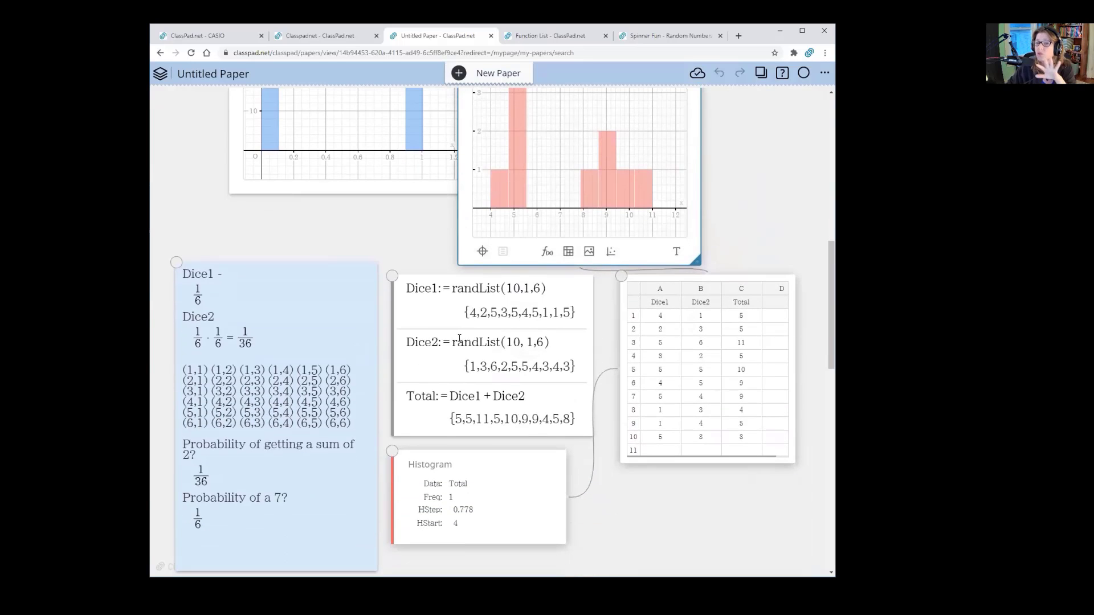
pyautogui.click(519, 288)
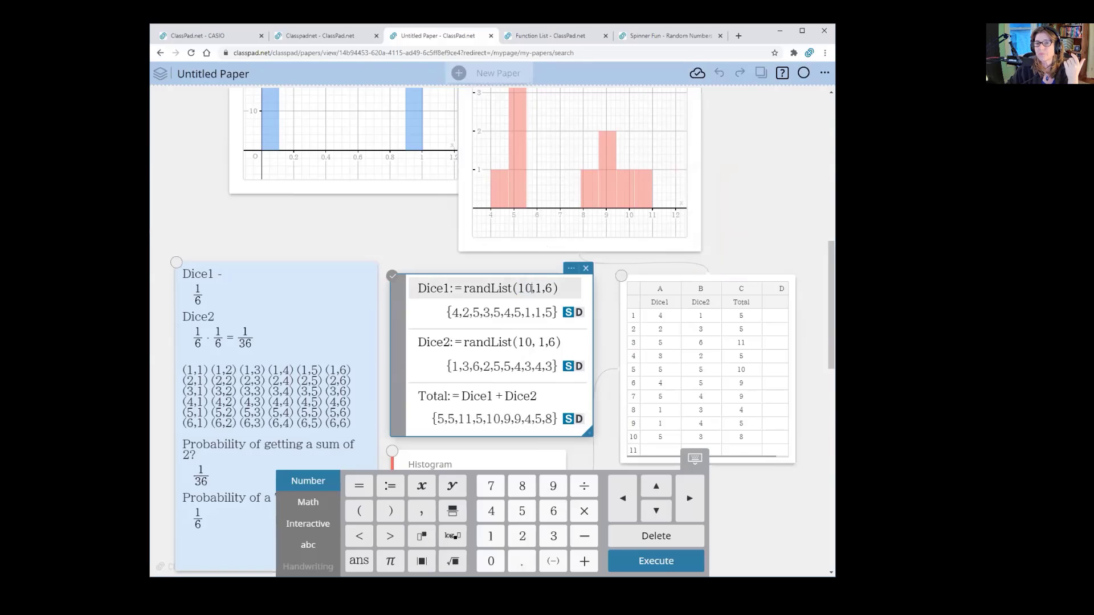
pyautogui.moveTo(533, 288); pyautogui.dragTo(519, 289)
pyautogui.click(553, 536)
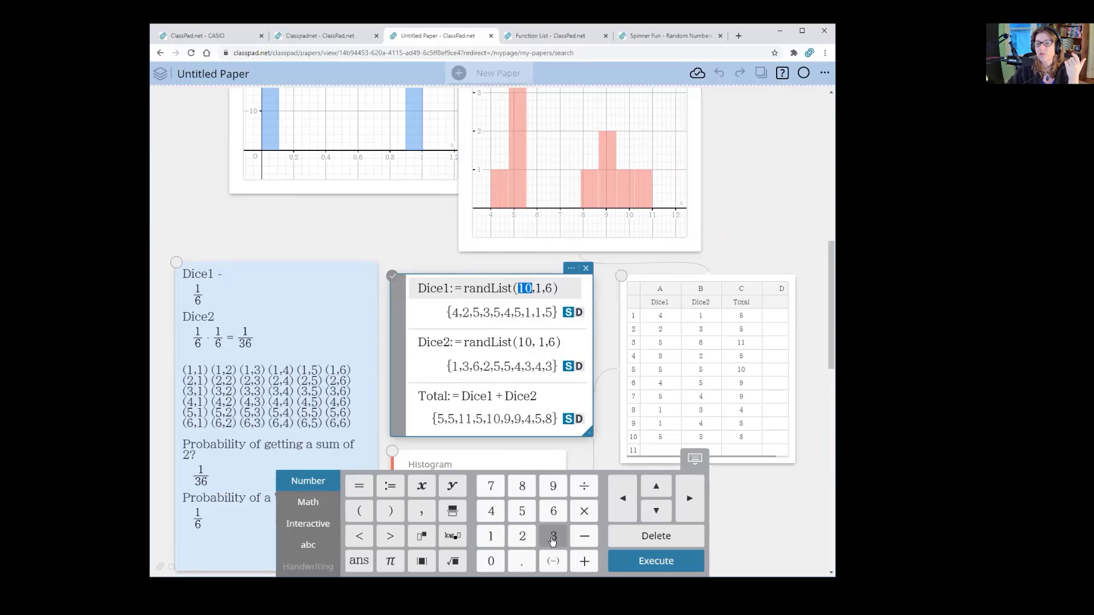
pyautogui.click(492, 565)
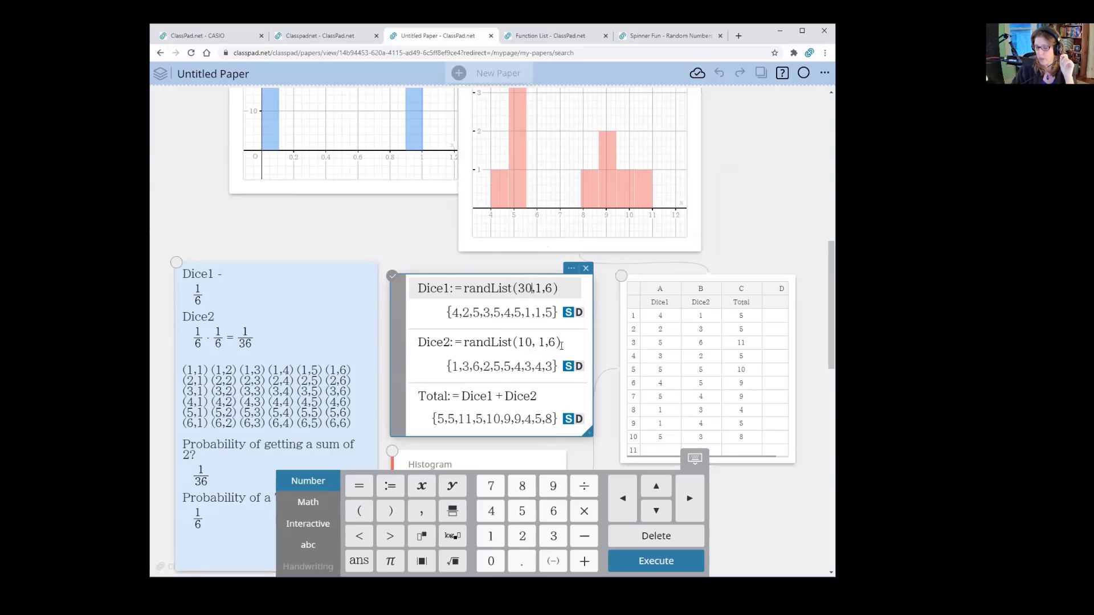
pyautogui.press('Return')
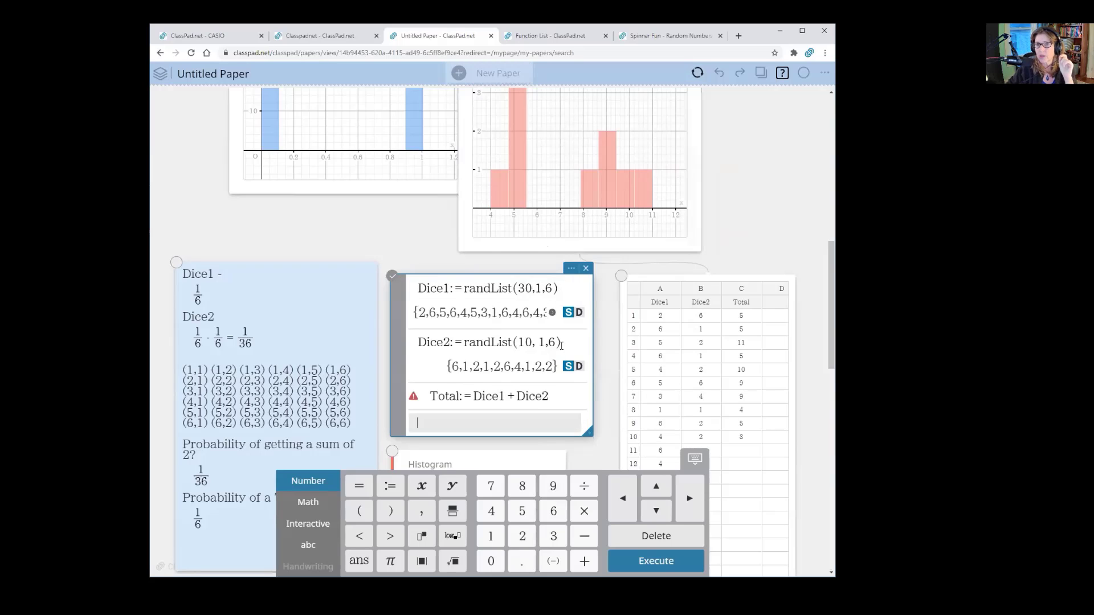
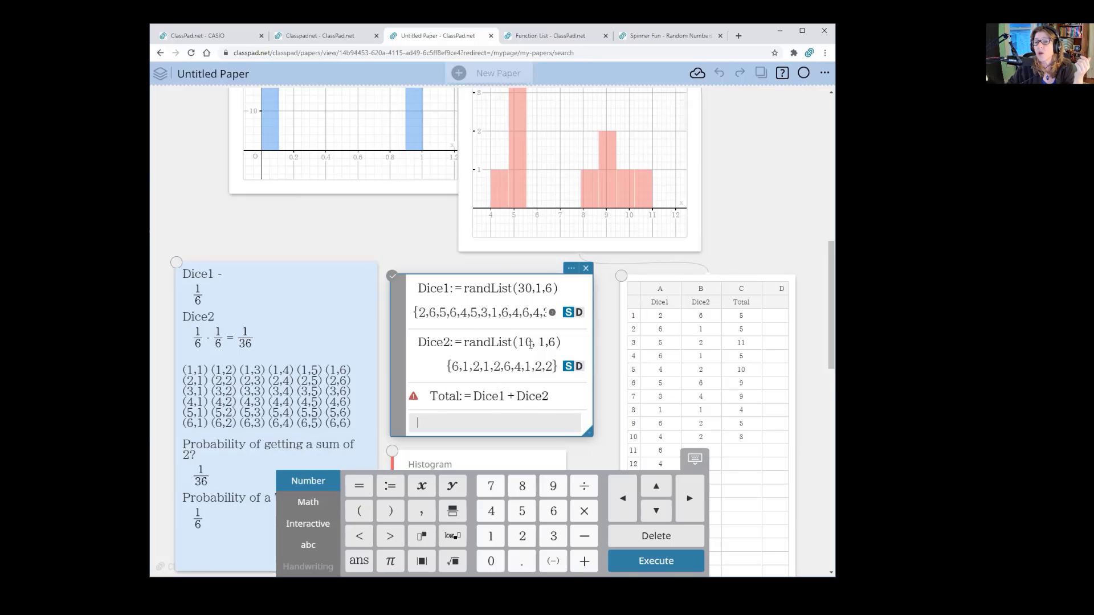
# Set the number of rolls in the Dice2 randList expression to 30 and re-evaluate the line.
pyautogui.moveTo(531, 343); pyautogui.dragTo(526, 342)
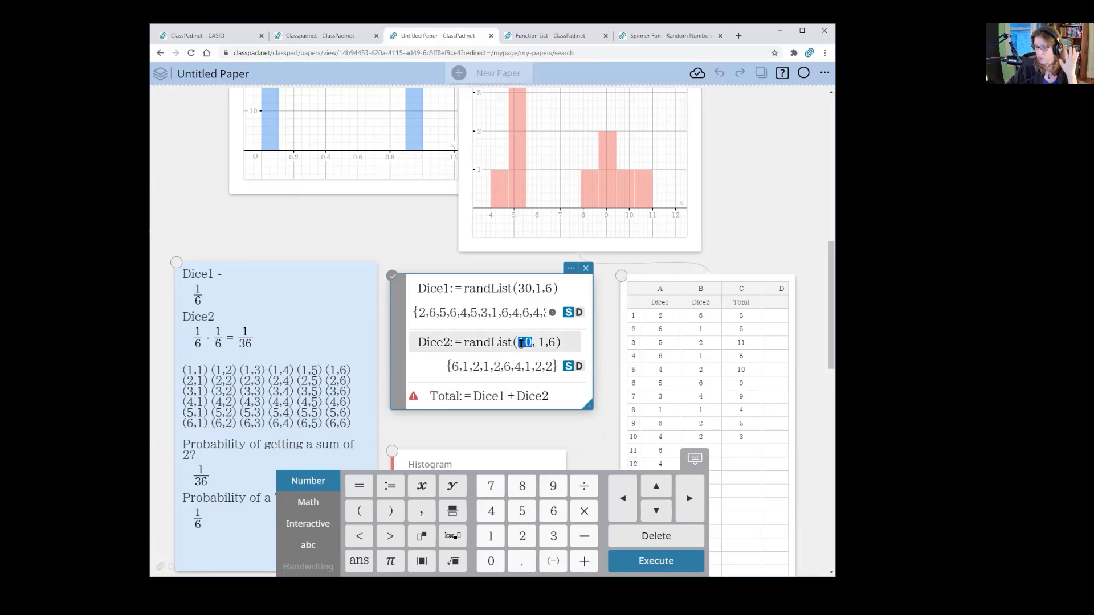
pyautogui.write('30')
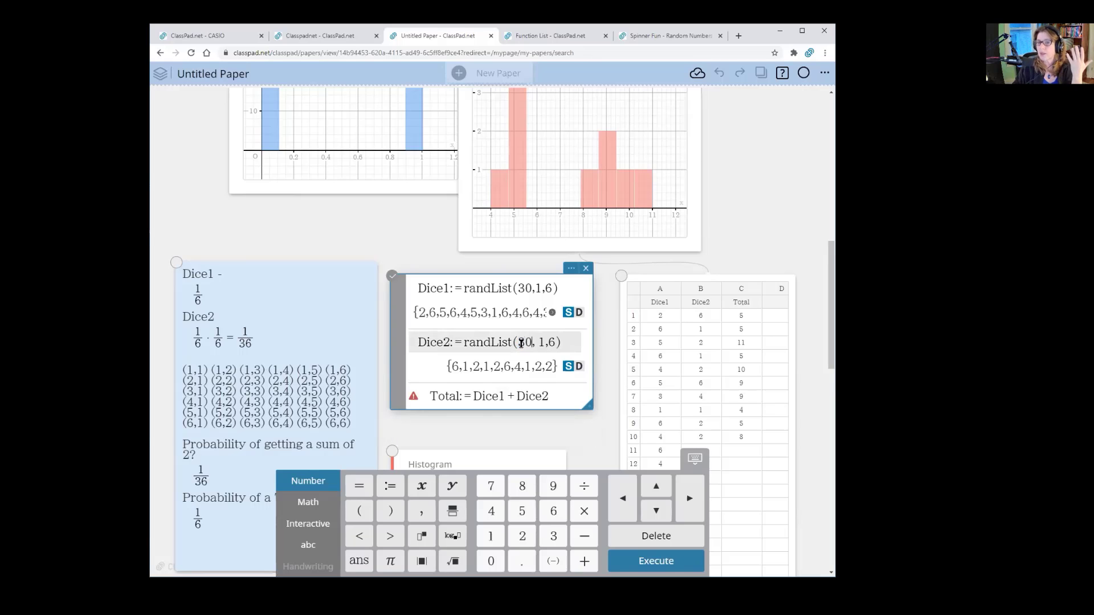
pyautogui.press('Return')
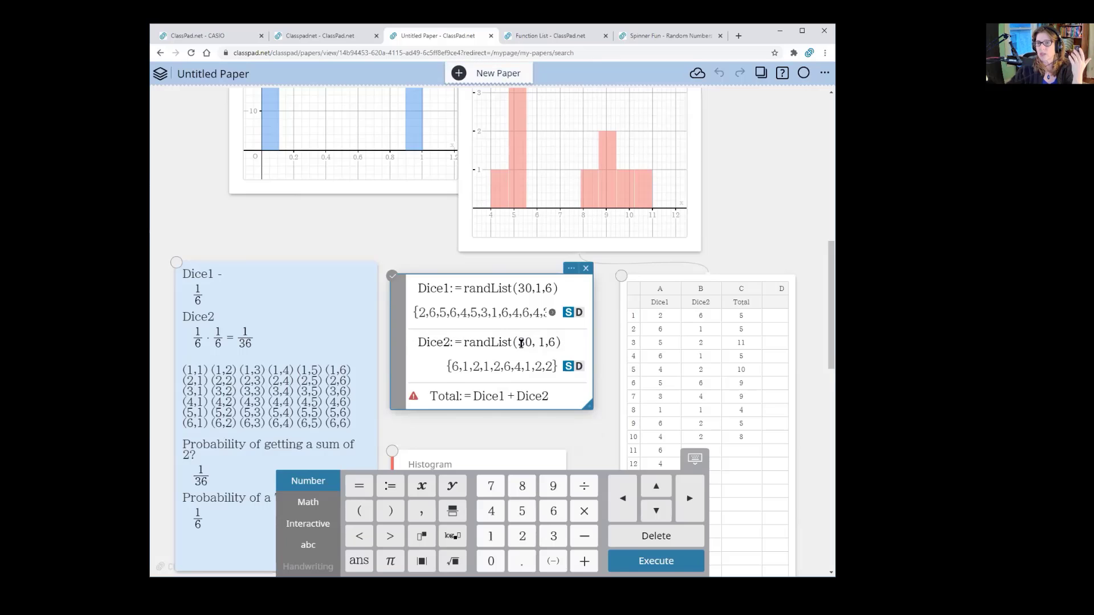
# Set the number of rolls to 75 in both the Dice1 and Dice2 randList expressions, and evaluate the Dice2 line.
pyautogui.scroll(-2, 764, 274)
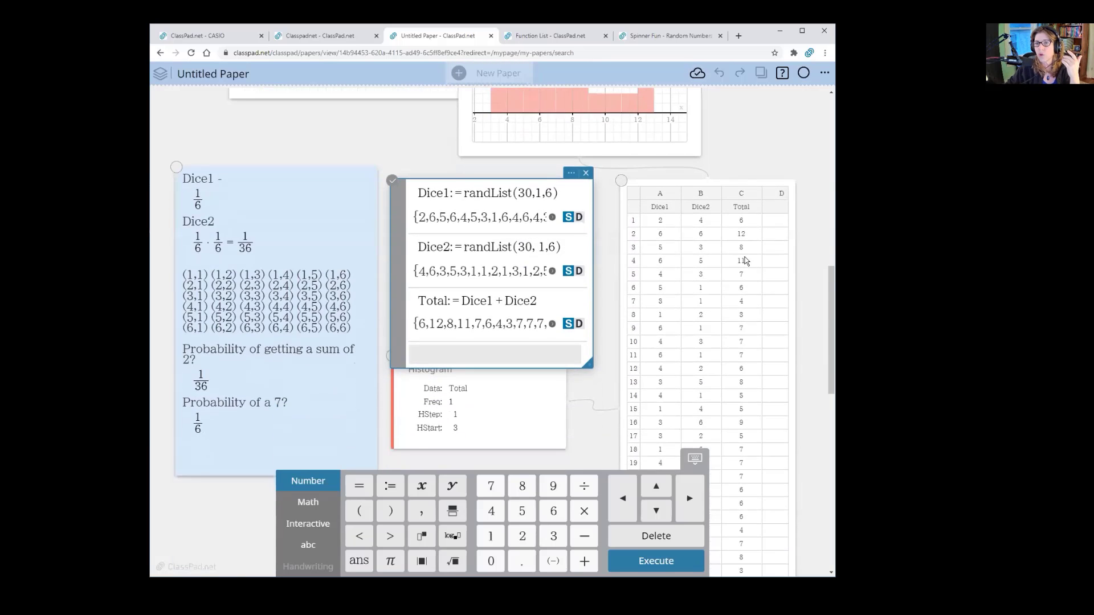
pyautogui.scroll(-2, 749, 461)
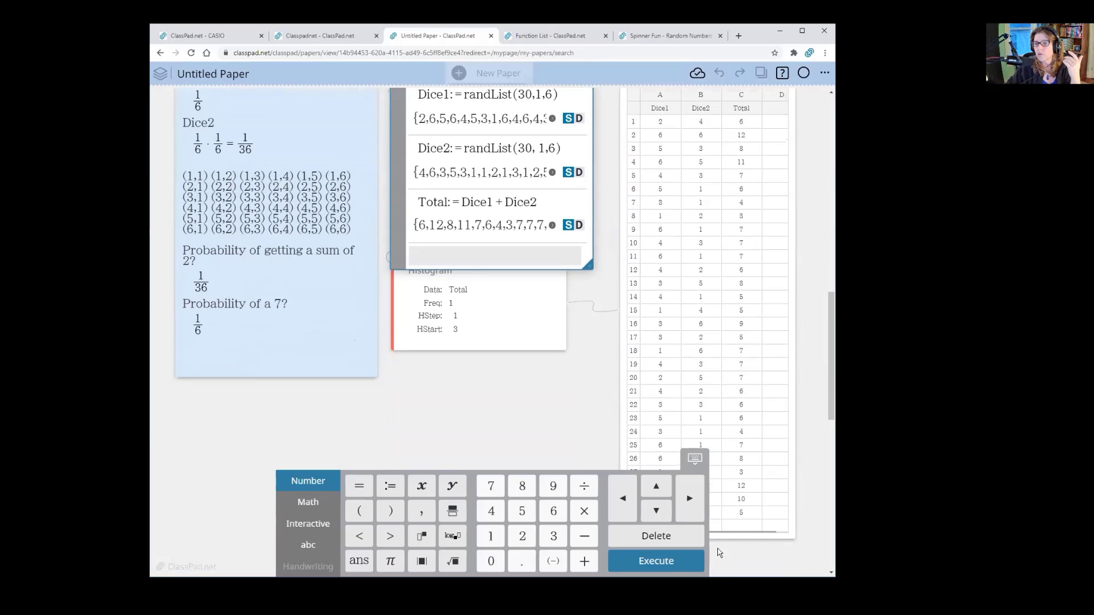
pyautogui.scroll(4, 741, 388)
pyautogui.scroll(2, 672, 397)
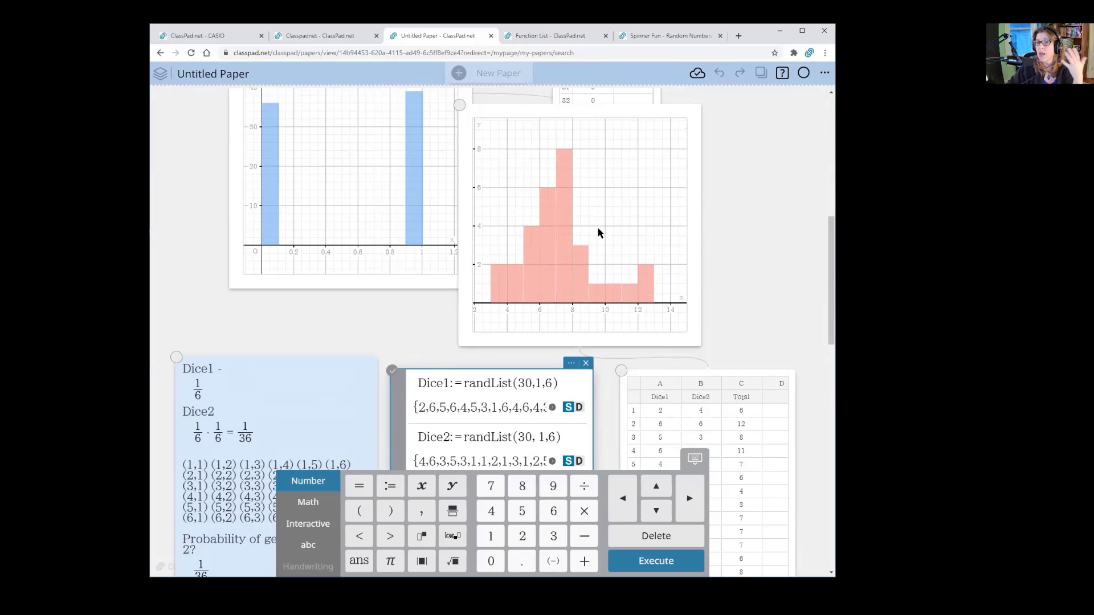
pyautogui.scroll(-2, 750, 262)
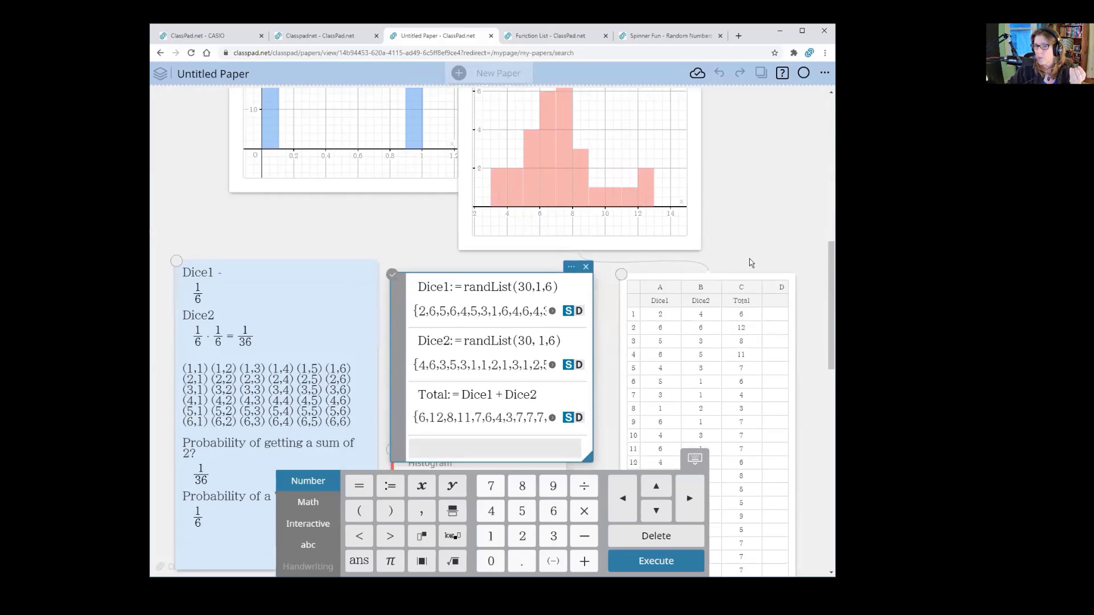
pyautogui.scroll(-1, 750, 263)
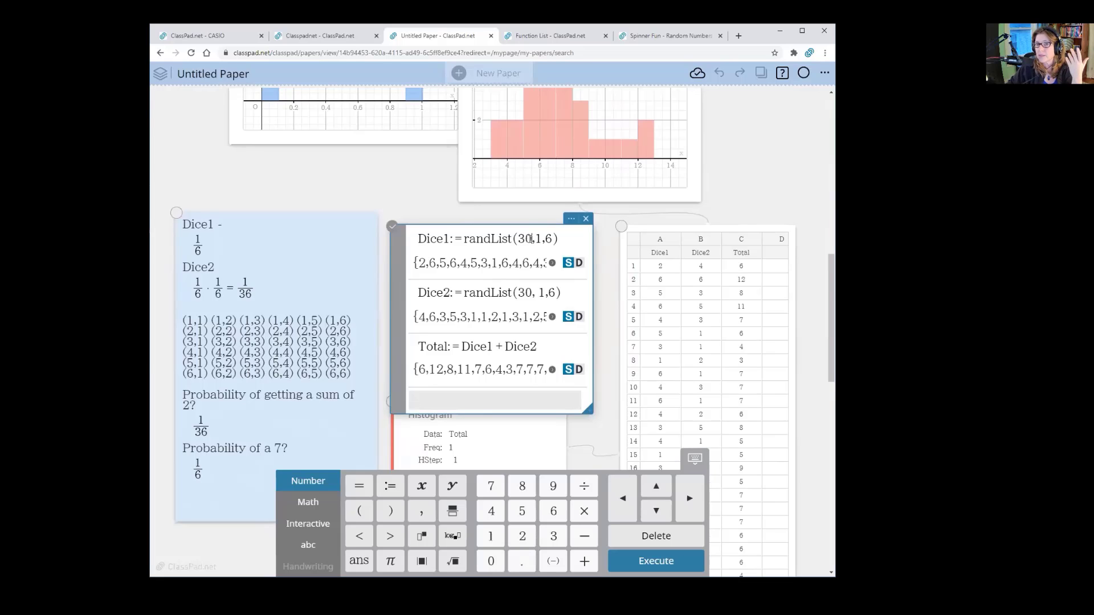
pyautogui.moveTo(532, 239); pyautogui.dragTo(520, 239)
pyautogui.write('75')
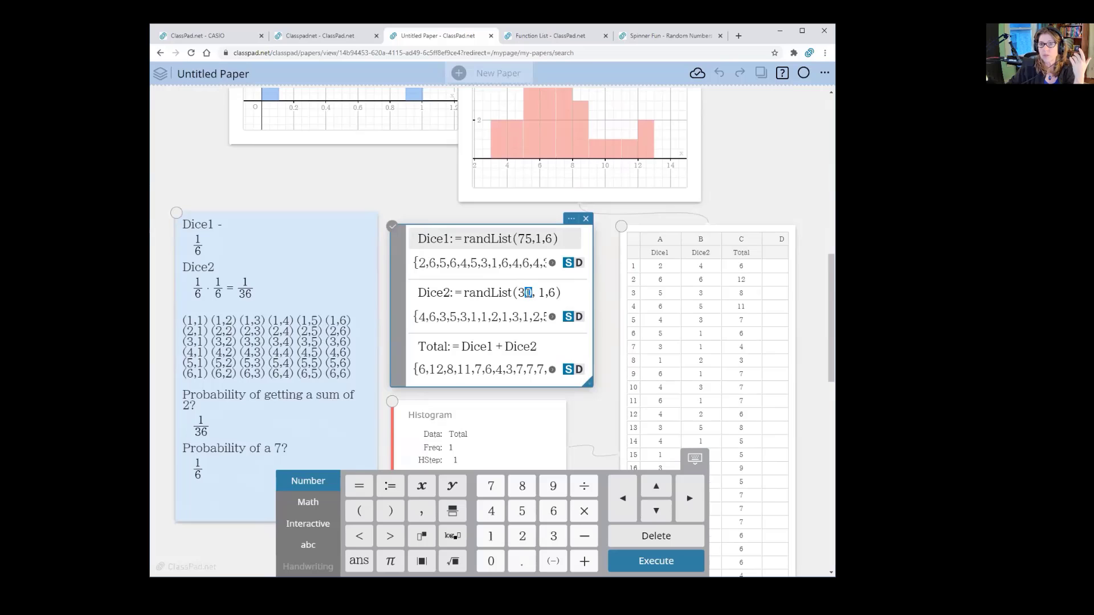
pyautogui.doubleClick(522, 293)
pyautogui.write('75')
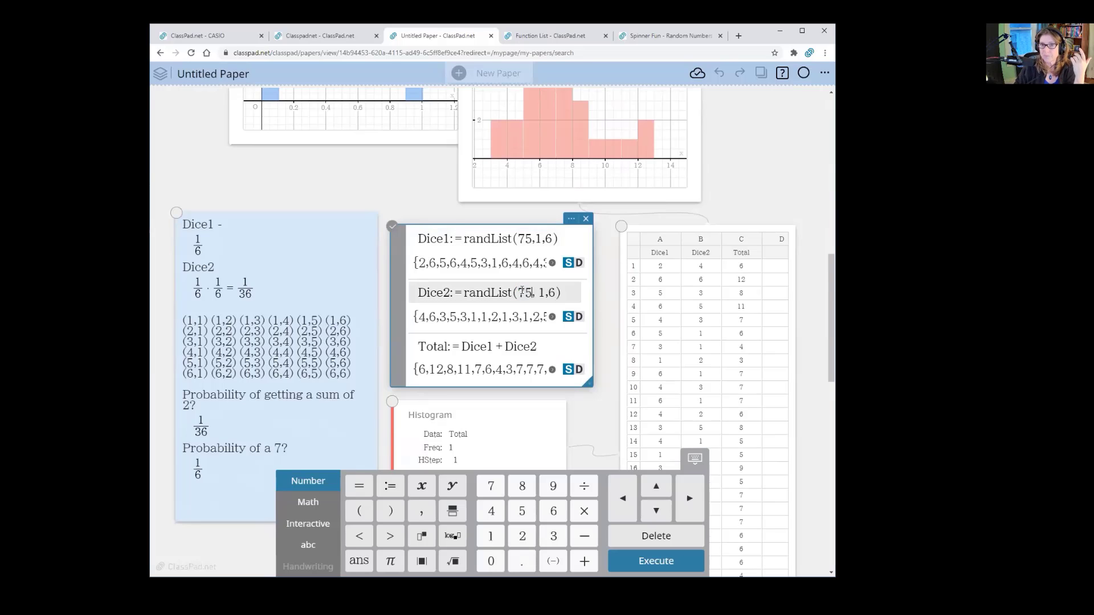
pyautogui.press('Return')
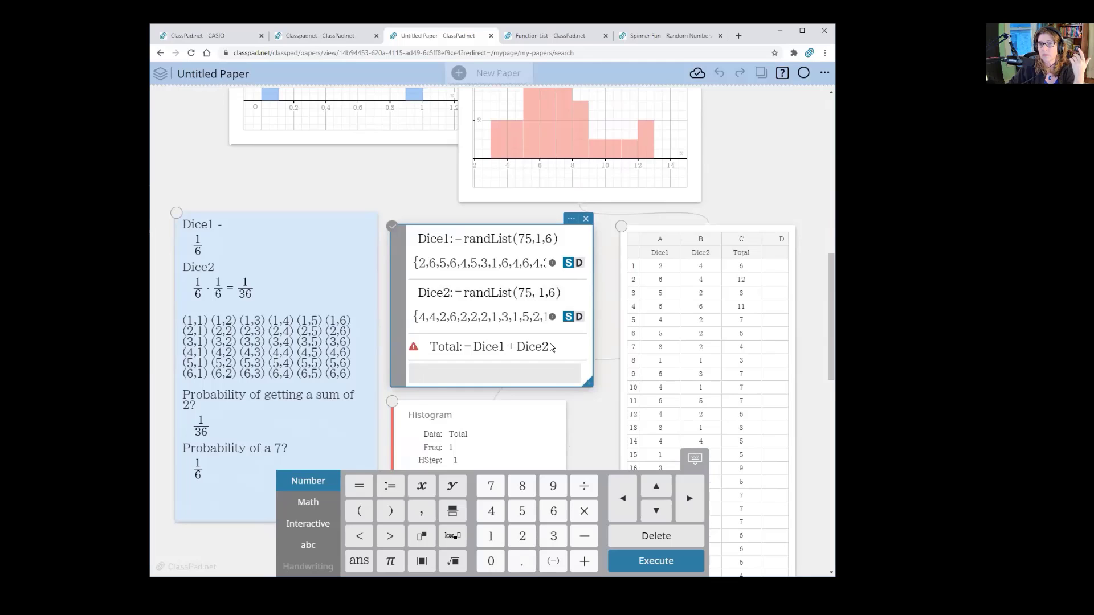
# Re-execute the Dice1, Dice2 and Total lines to generate new simulated rolls, and view the updated histogram.
pyautogui.click(553, 351)
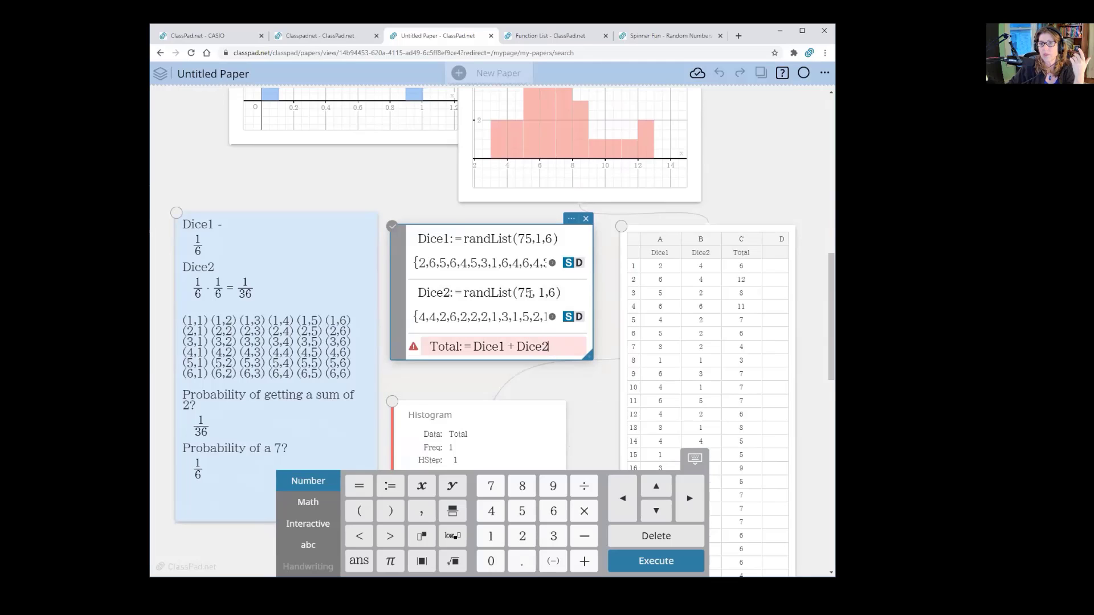
pyautogui.click(531, 293)
pyautogui.press('Return')
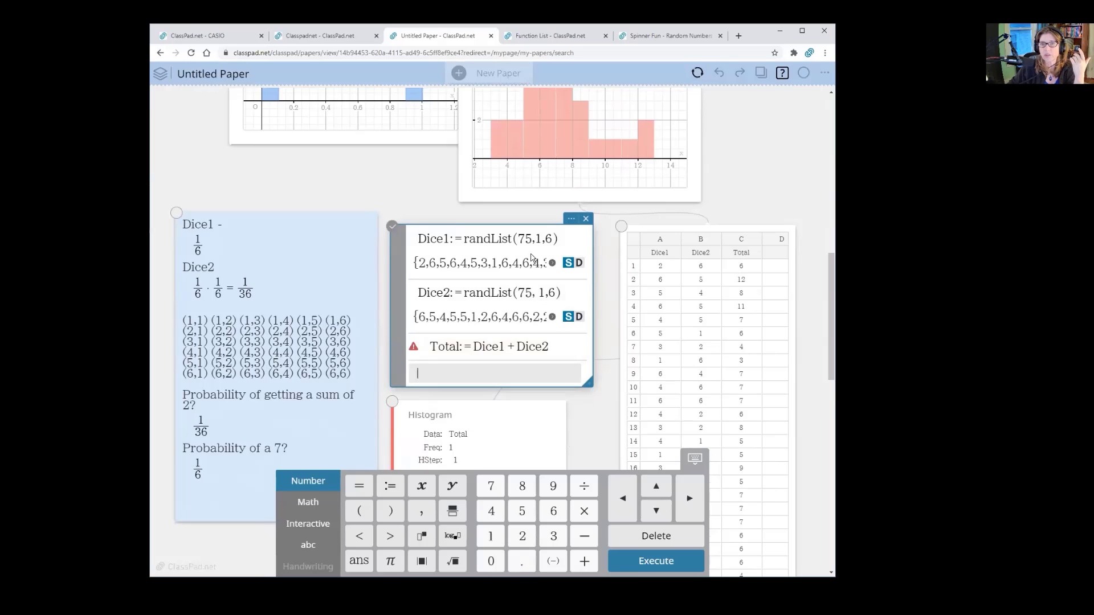
pyautogui.click(531, 240)
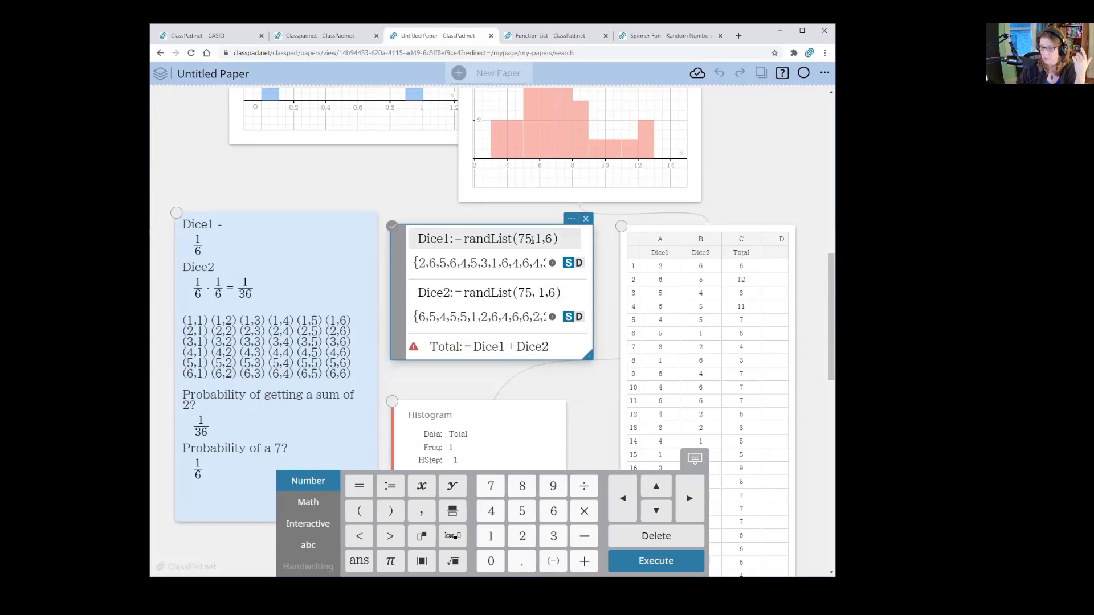
pyautogui.press('Escape')
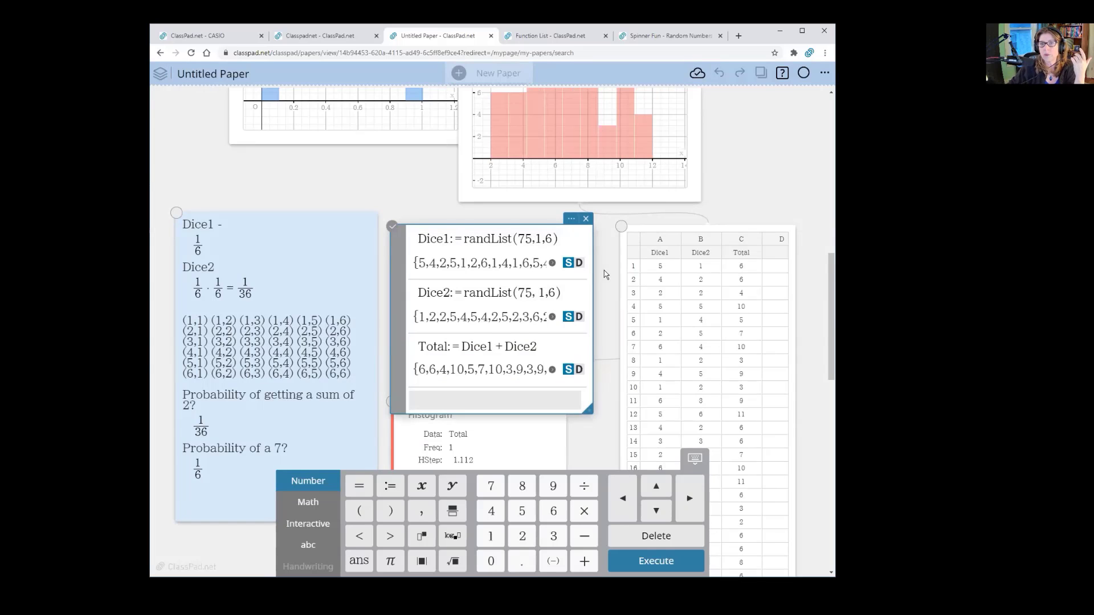
pyautogui.scroll(2, 785, 206)
pyautogui.scroll(1, 785, 206)
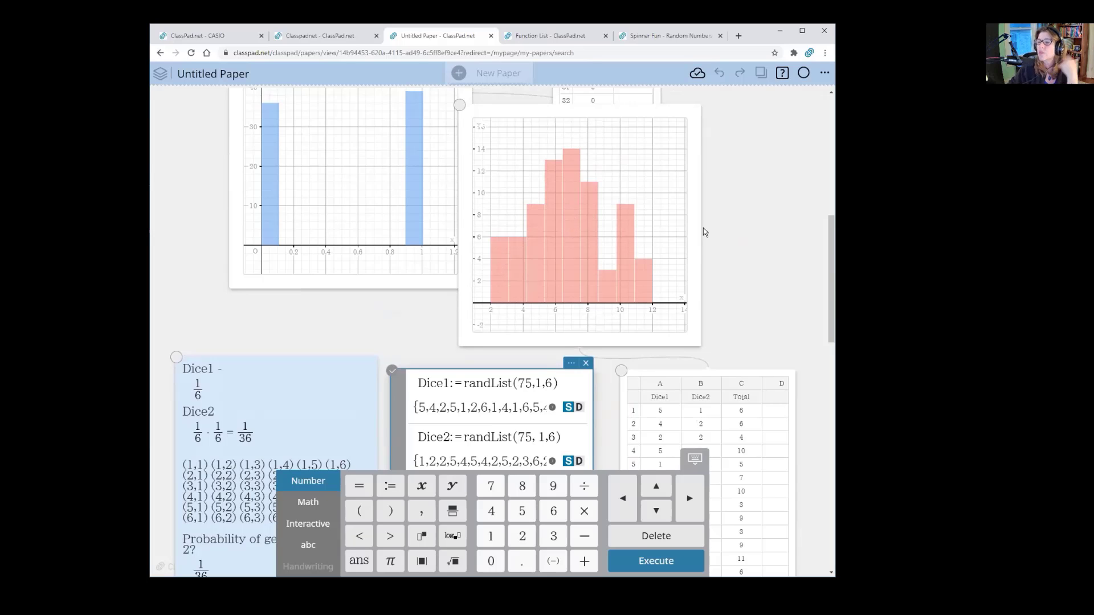
pyautogui.scroll(2, 714, 217)
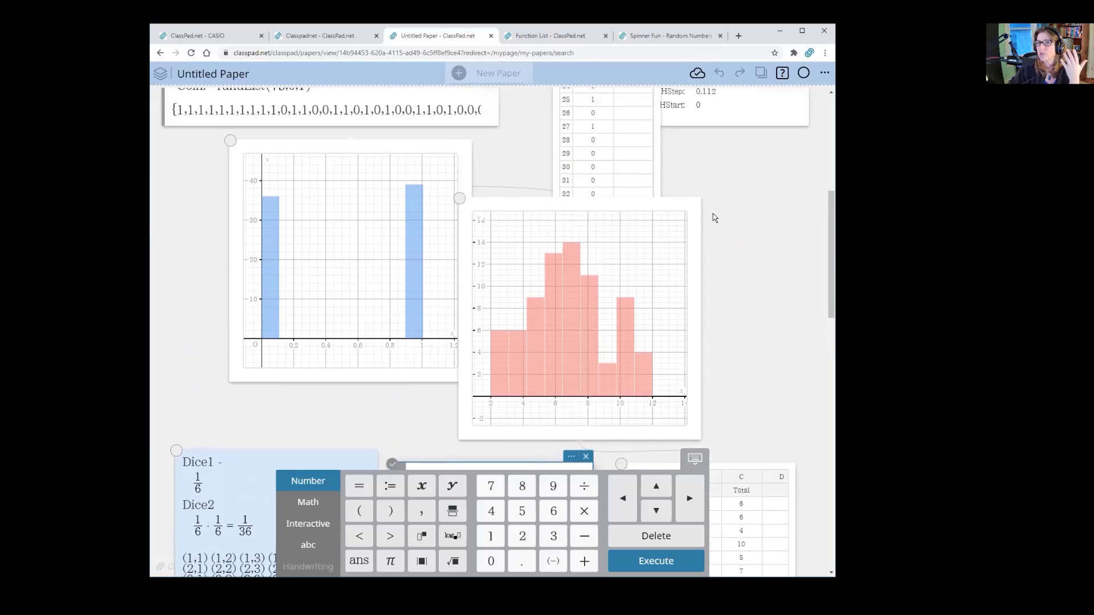
# Add a Box & Whisker Plot of the Total column to the dice graph and show its five-number summary labels.
pyautogui.scroll(-4, 661, 273)
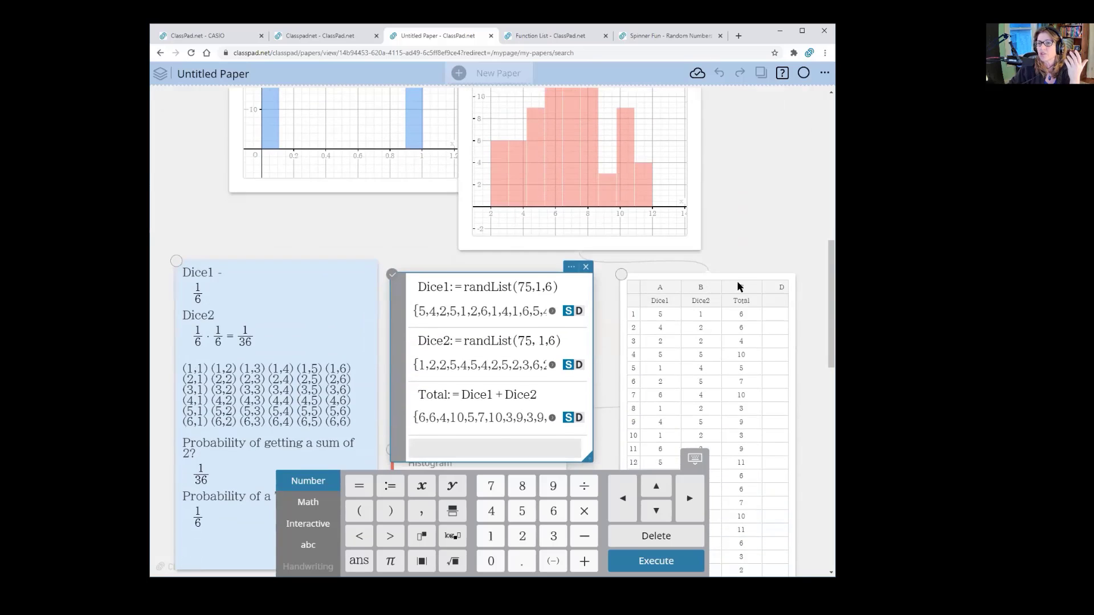
pyautogui.click(744, 290)
pyautogui.click(744, 290)
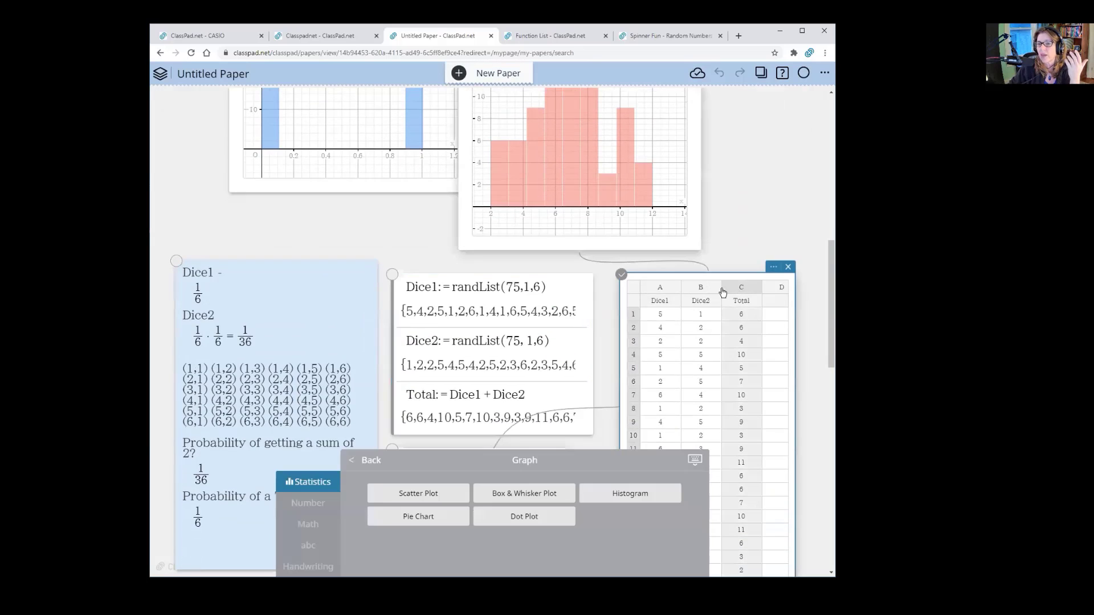
pyautogui.click(531, 500)
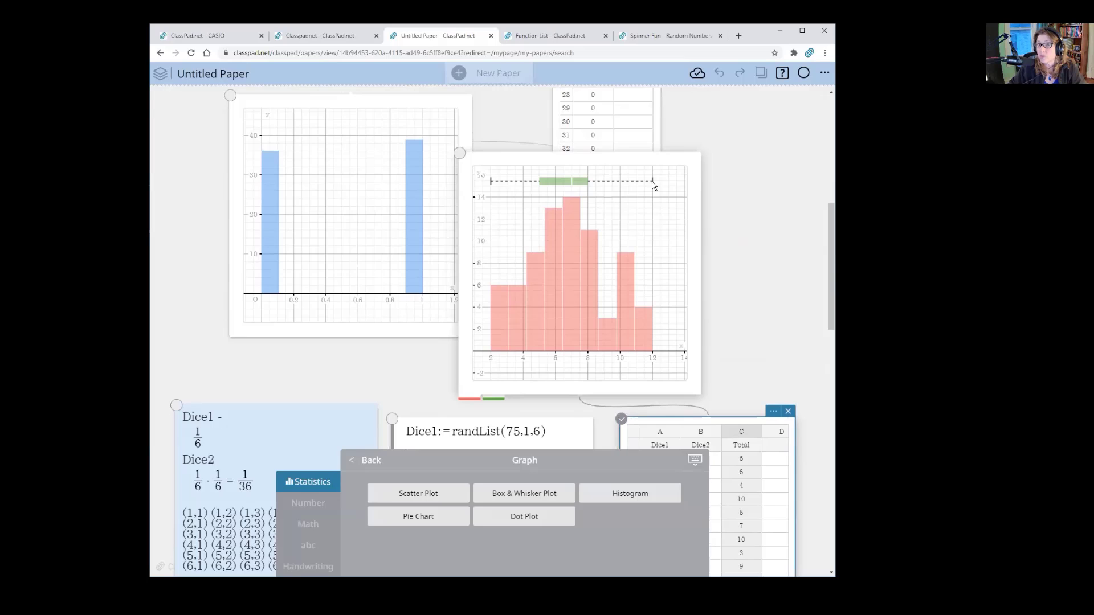
pyautogui.click(573, 187)
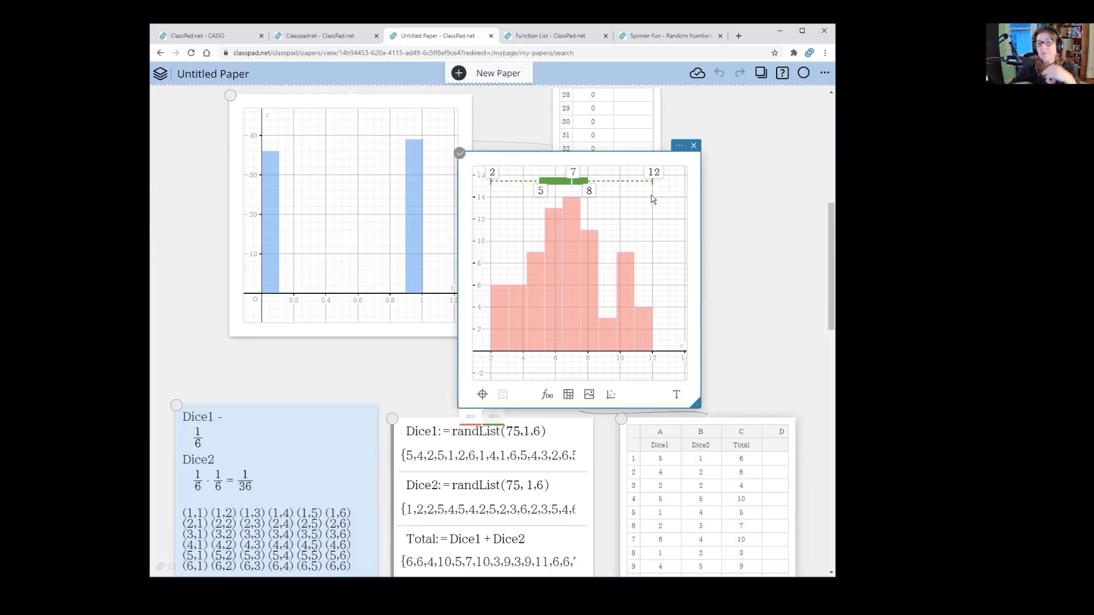
# Shorten the dice data table so that its visible rows end at row 31.
pyautogui.scroll(-10, 784, 261)
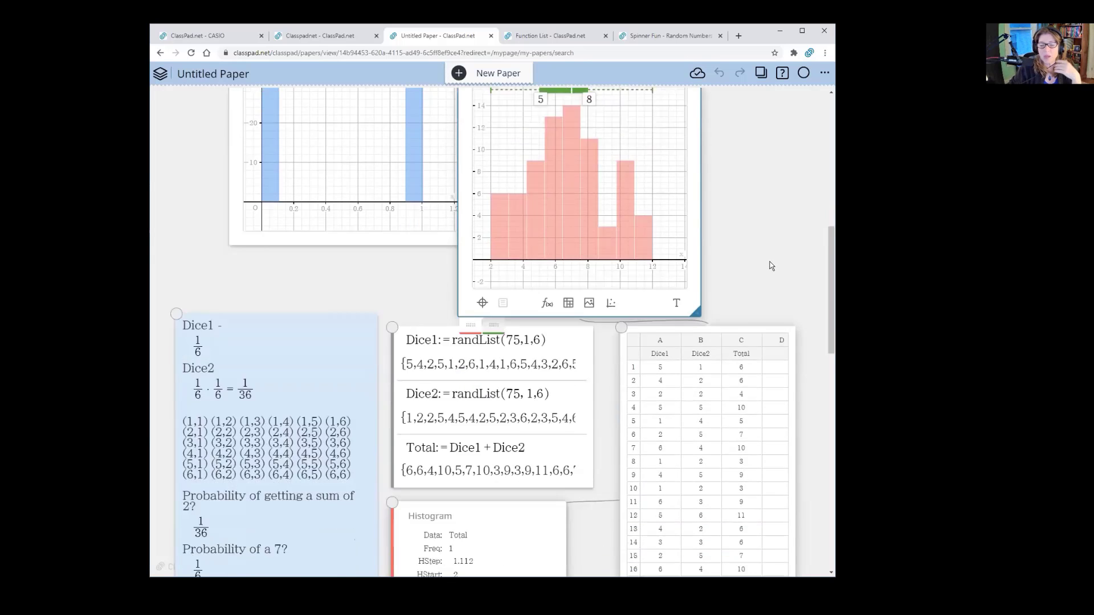
pyautogui.scroll(-2, 741, 262)
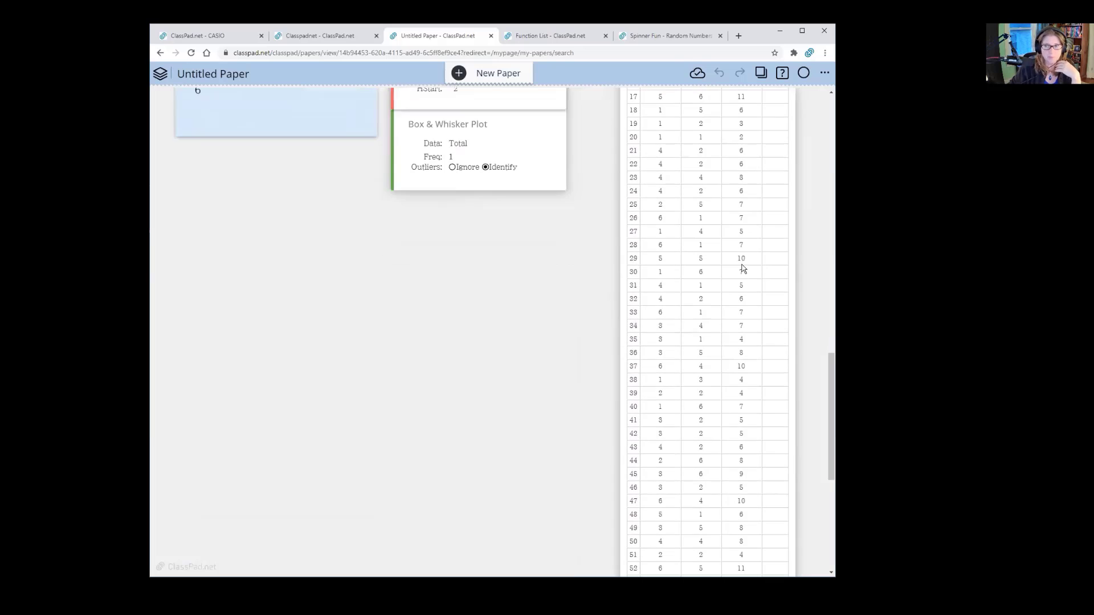
pyautogui.scroll(5, 740, 259)
pyautogui.scroll(-12, 741, 262)
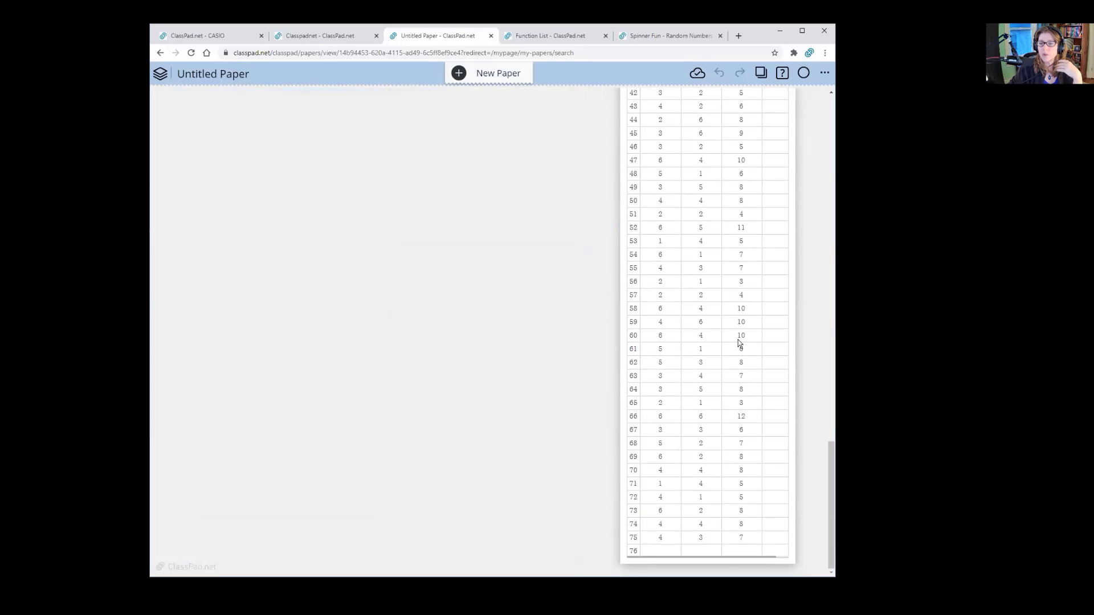
pyautogui.click(720, 562)
pyautogui.moveTo(720, 563); pyautogui.dragTo(735, 117)
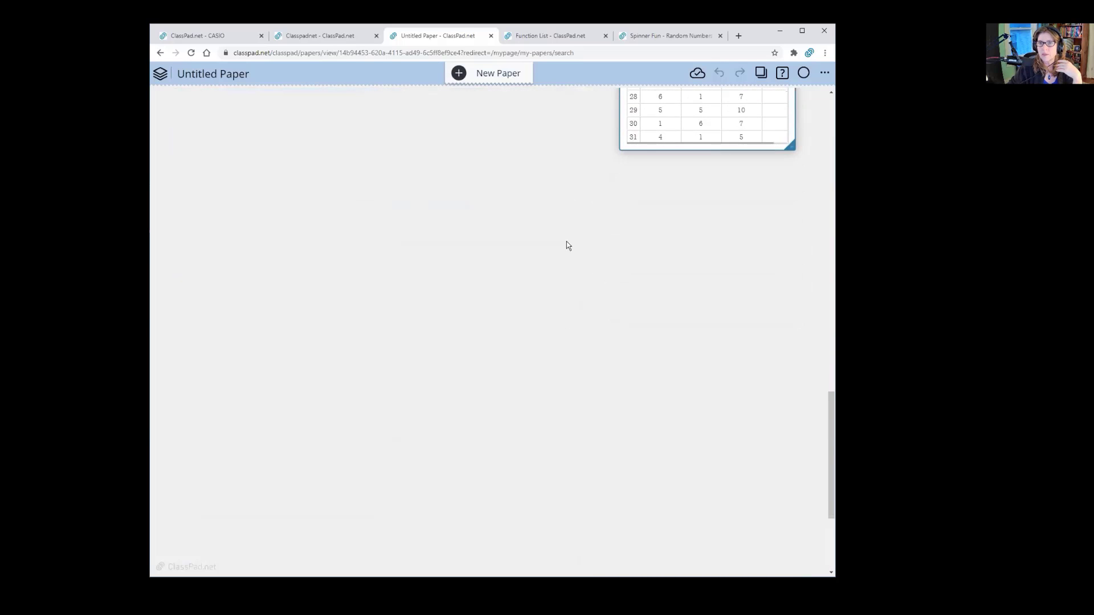
# Create a calculation note in the empty area below the blue dice note and enter Deck:=randList( ) without arguments.
pyautogui.scroll(4, 566, 244)
pyautogui.scroll(2, 457, 348)
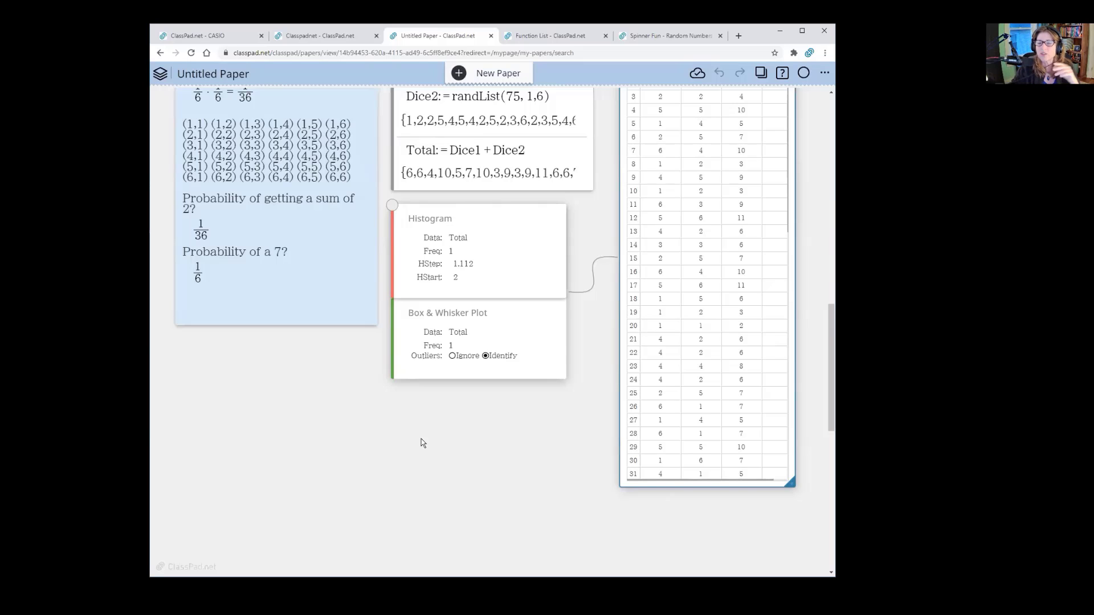
pyautogui.click(221, 428)
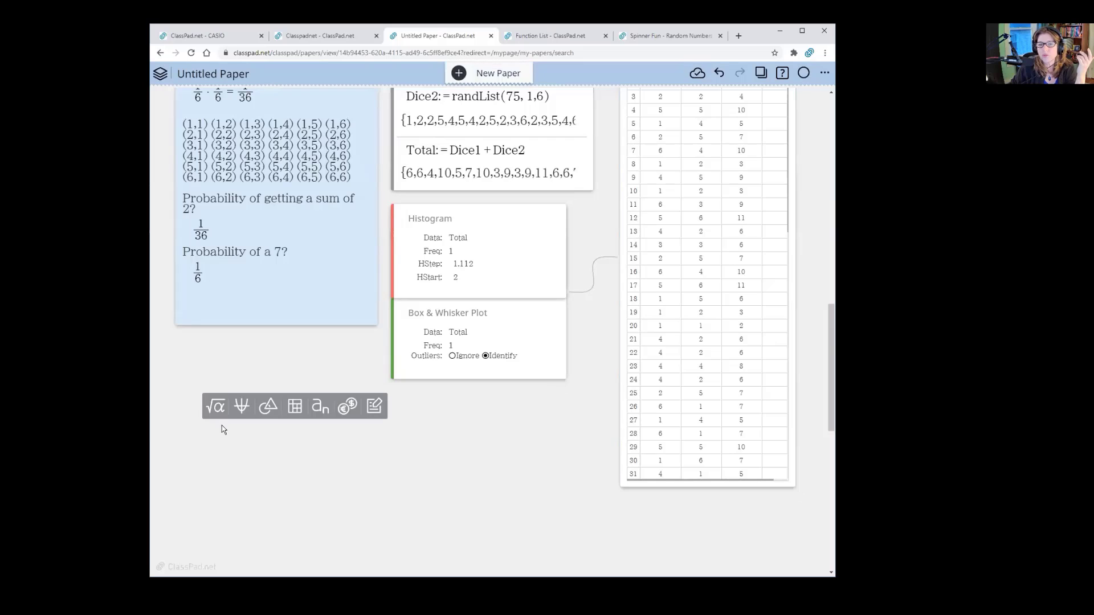
pyautogui.click(219, 410)
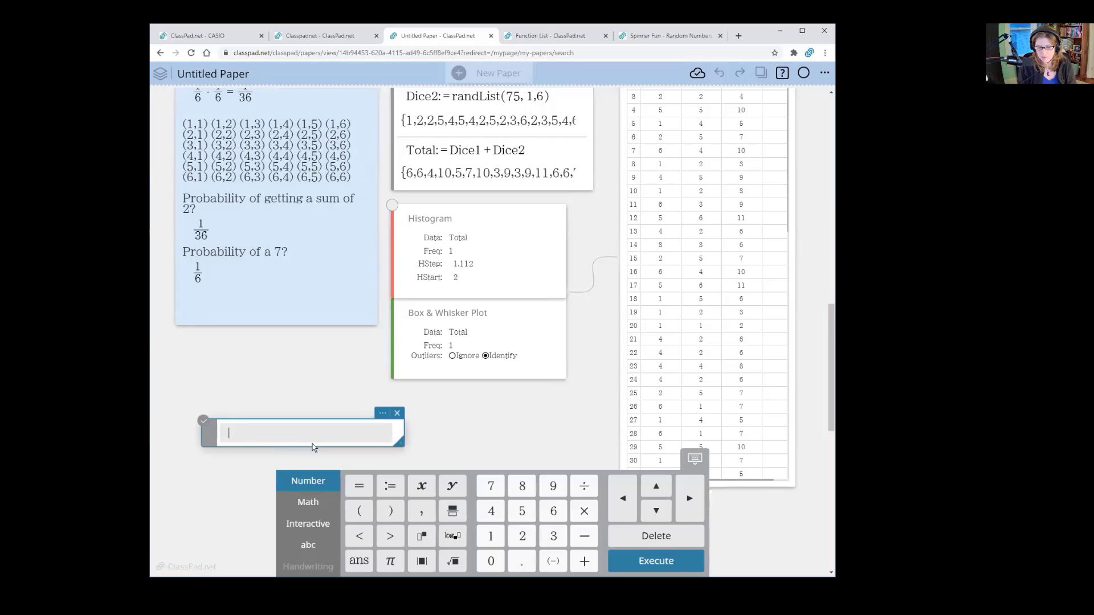
pyautogui.write('D')
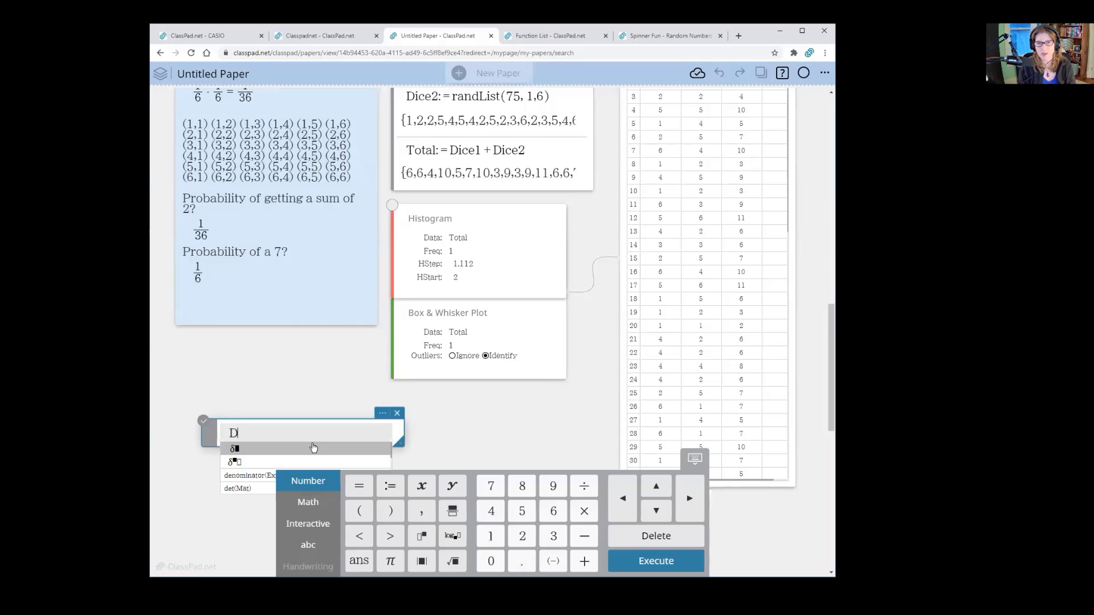
pyautogui.write('eck:')
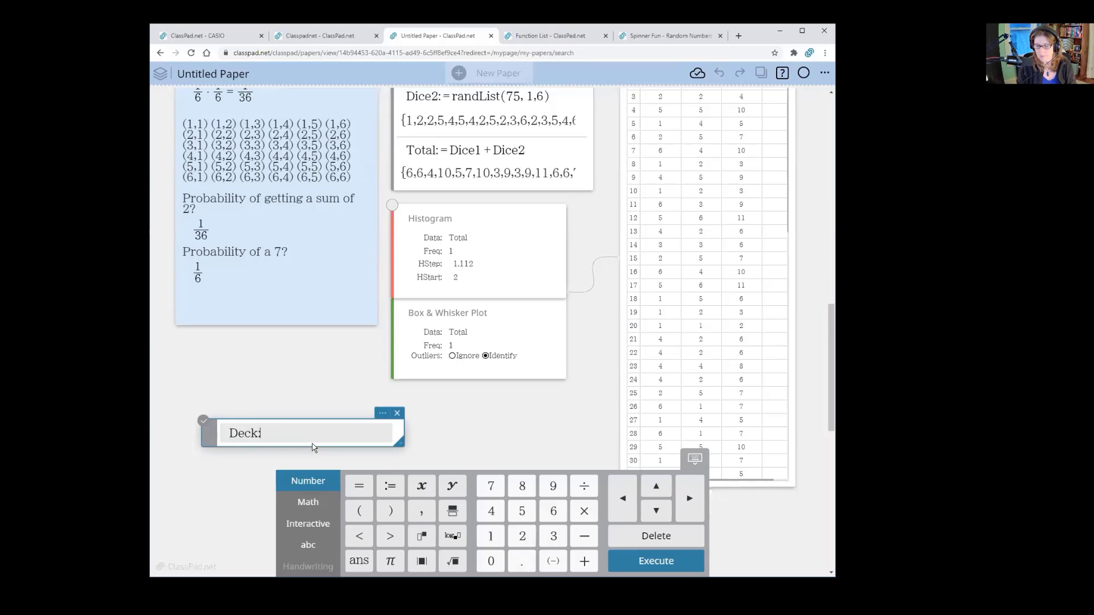
pyautogui.write(' = rand')
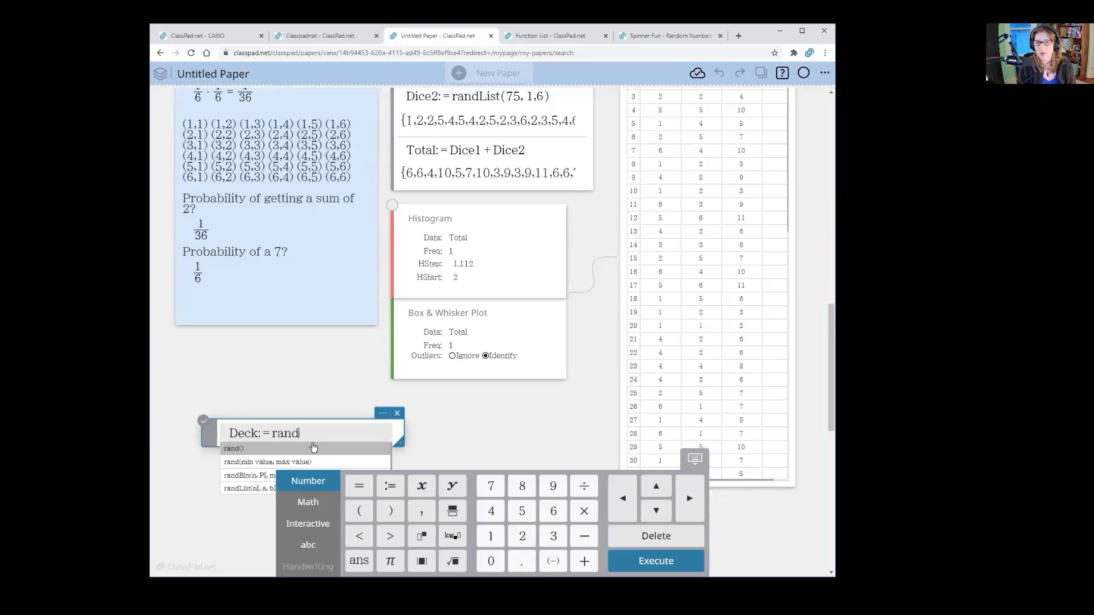
pyautogui.write('List')
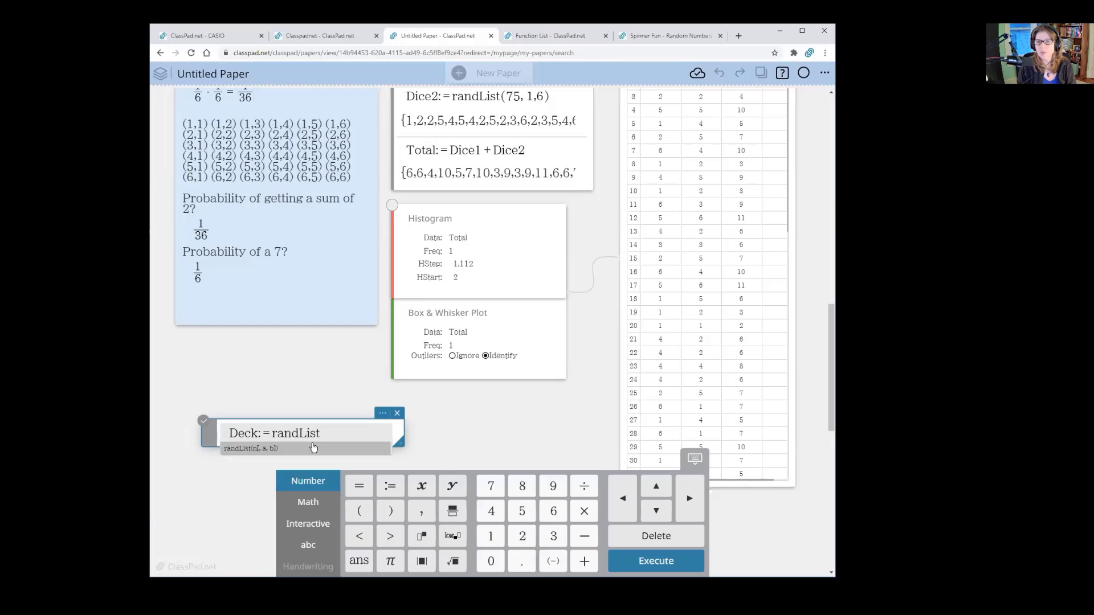
pyautogui.click(313, 448)
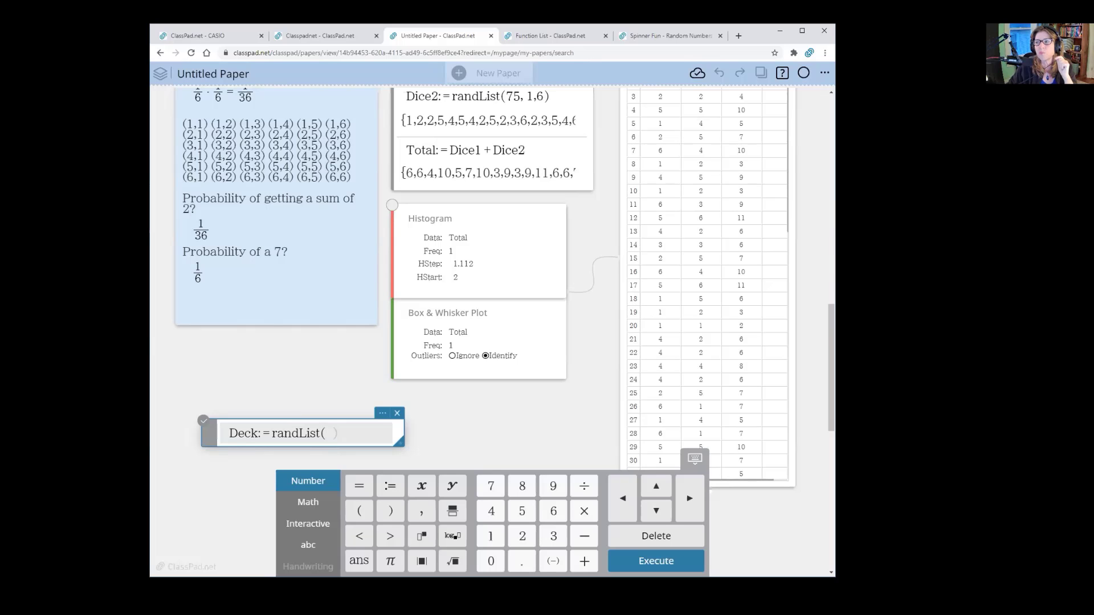
pyautogui.scroll(-2, 587, 342)
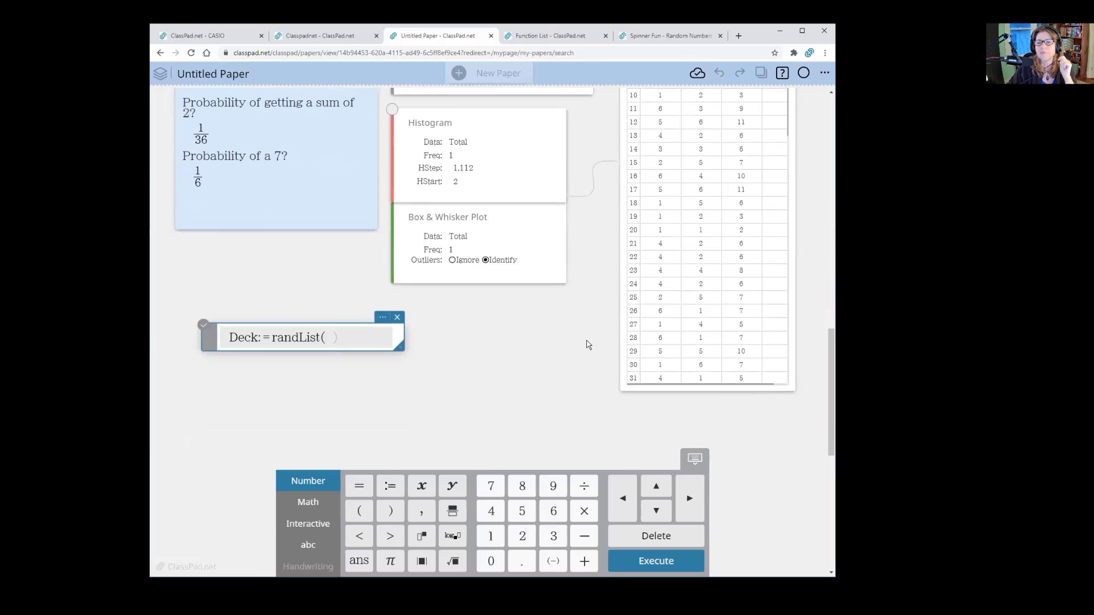
pyautogui.scroll(4, 589, 341)
pyautogui.scroll(-4, 587, 336)
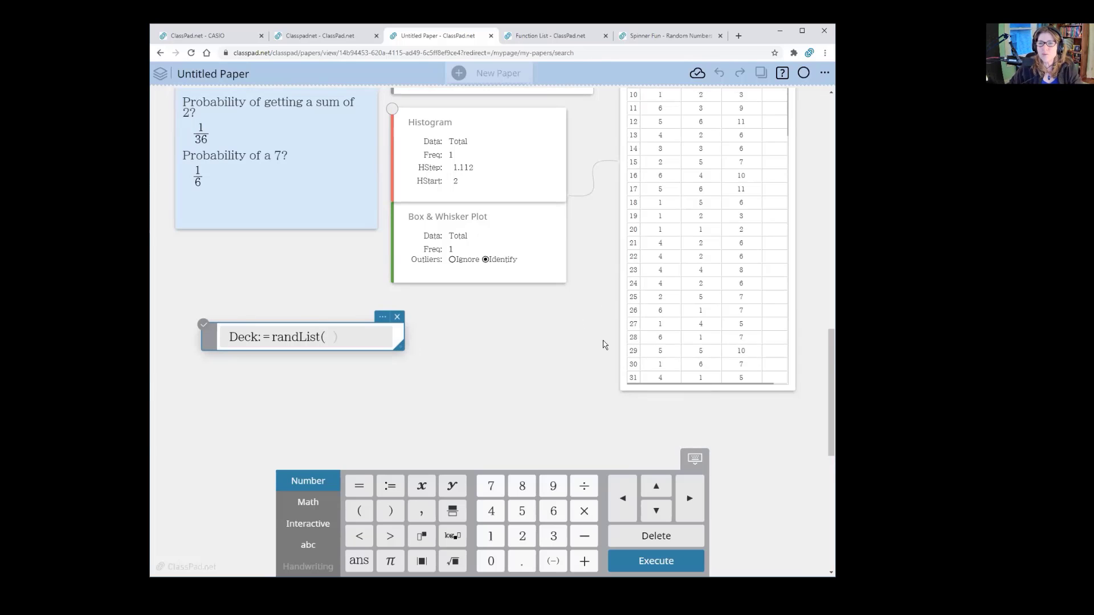
pyautogui.scroll(8, 564, 348)
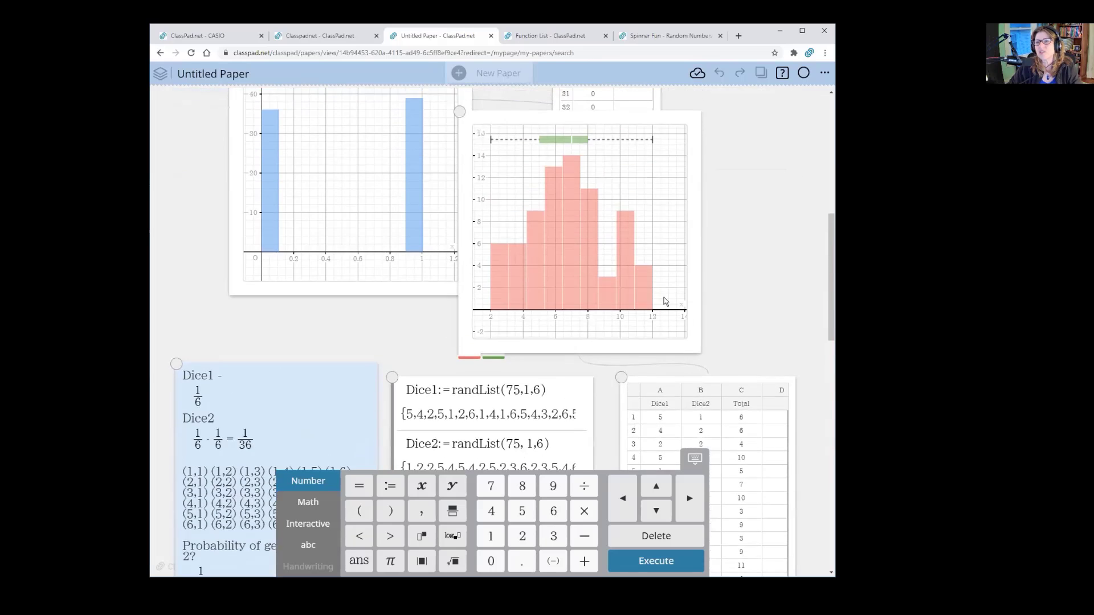
pyautogui.scroll(3, 740, 274)
pyautogui.scroll(2, 741, 306)
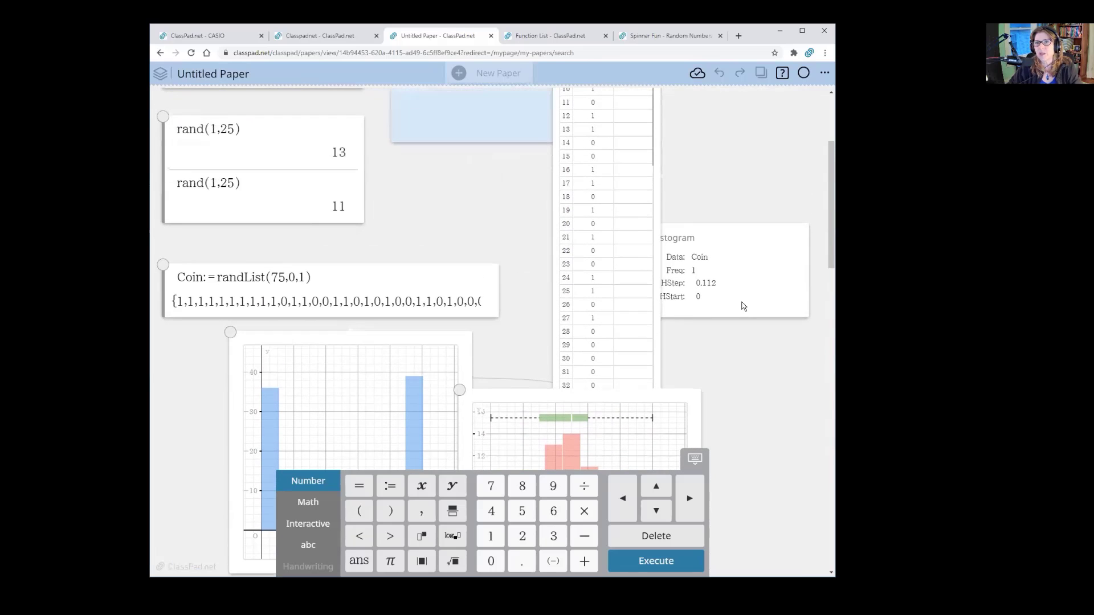
# Switch to the Spinner Fun - Random Numbers and Angles paper and copy its Public Share URL.
pyautogui.click(661, 34)
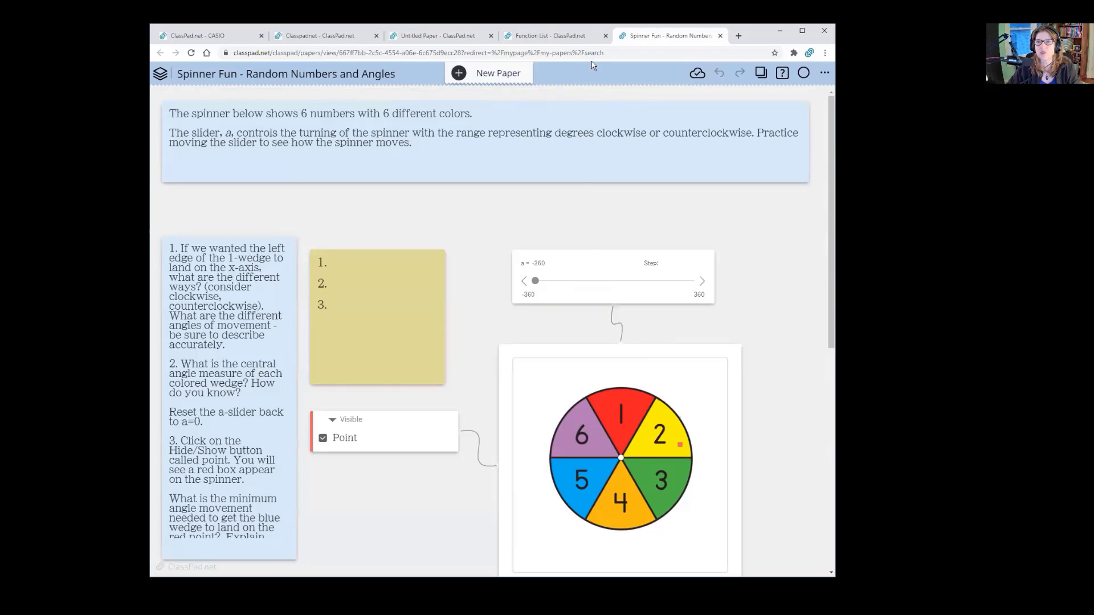
pyautogui.click(825, 73)
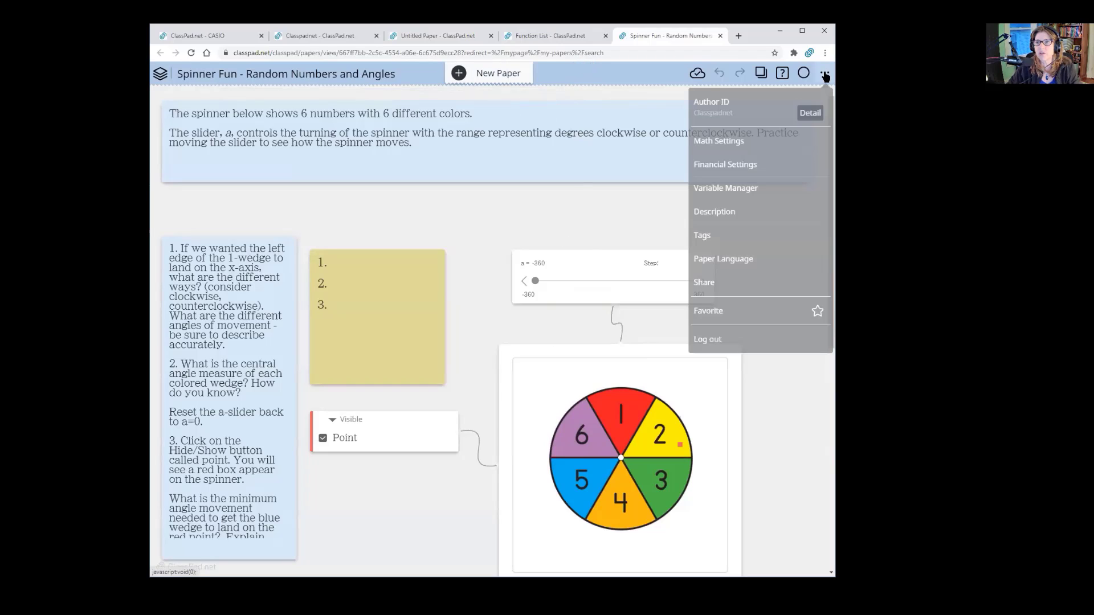
pyautogui.click(719, 283)
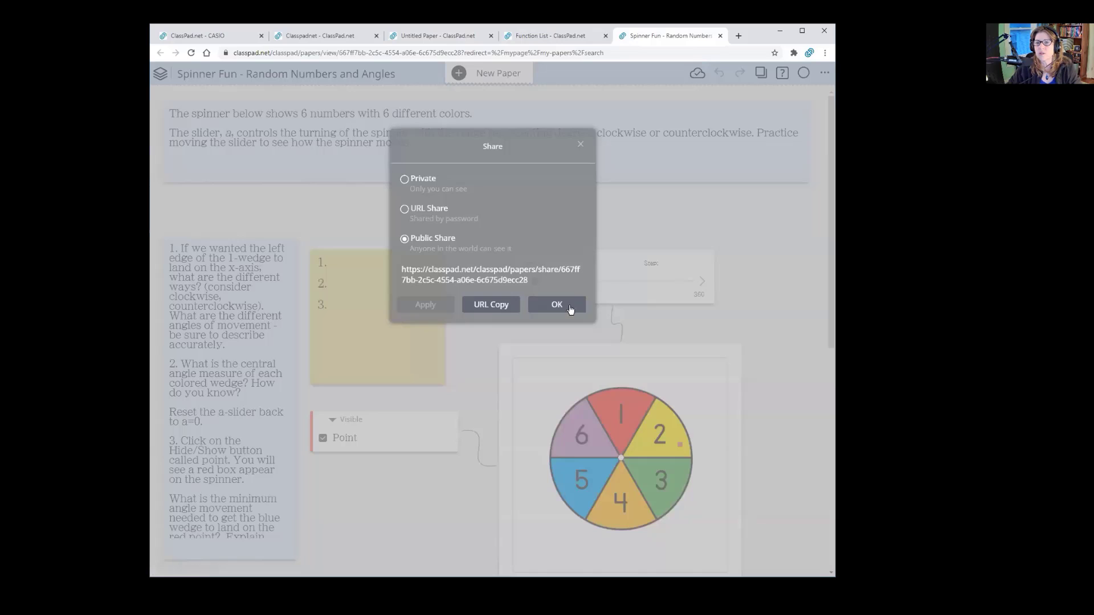
pyautogui.click(486, 308)
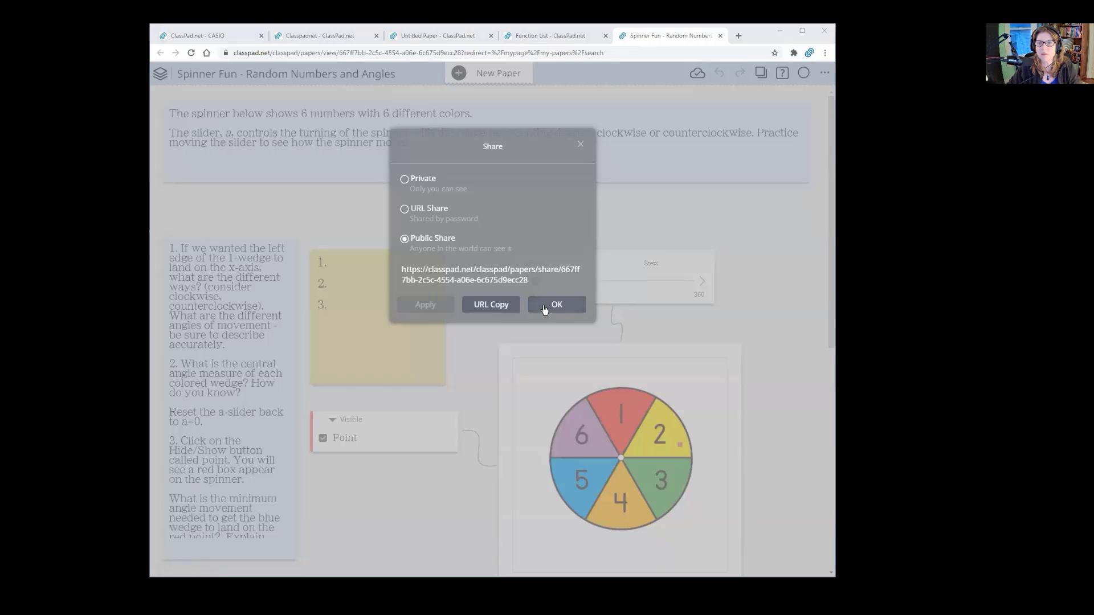
pyautogui.click(545, 308)
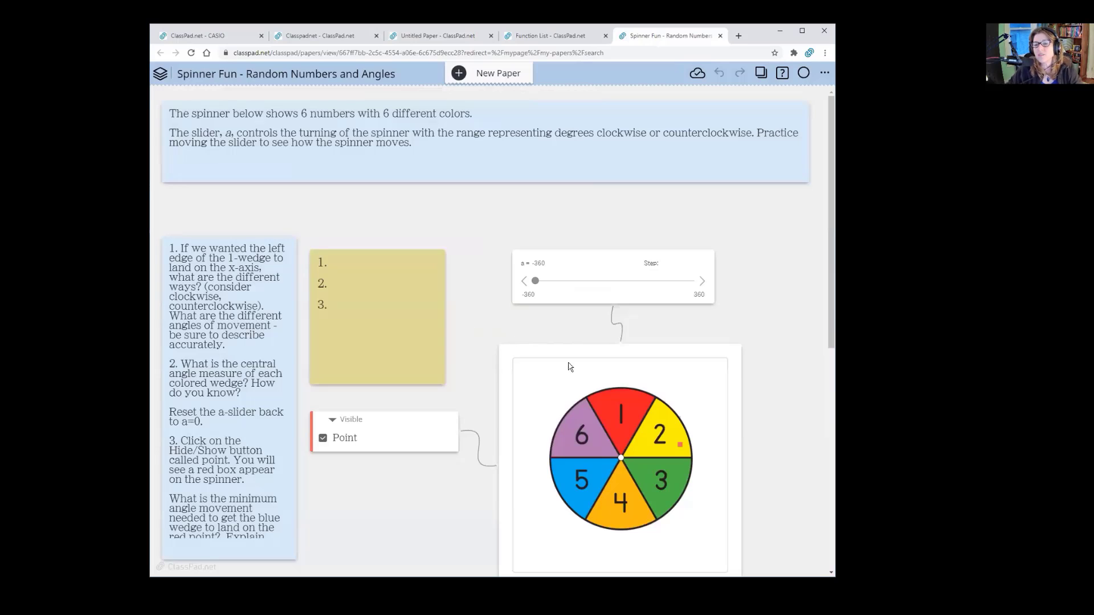
# Hide the red Point on the spinner and select the spinner figure.
pyautogui.click(713, 370)
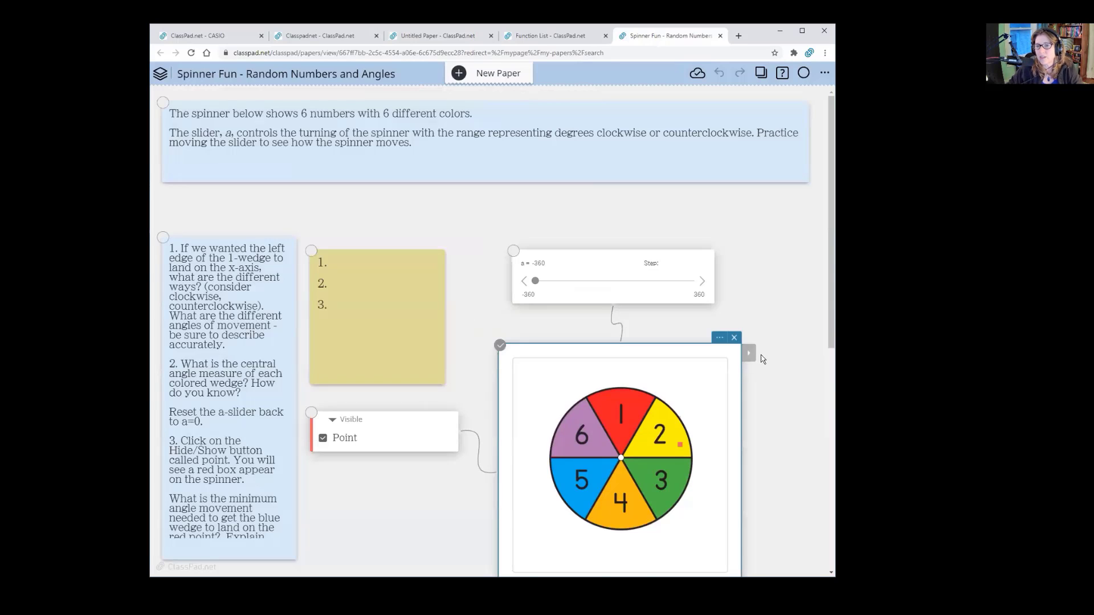
pyautogui.scroll(-3, 786, 363)
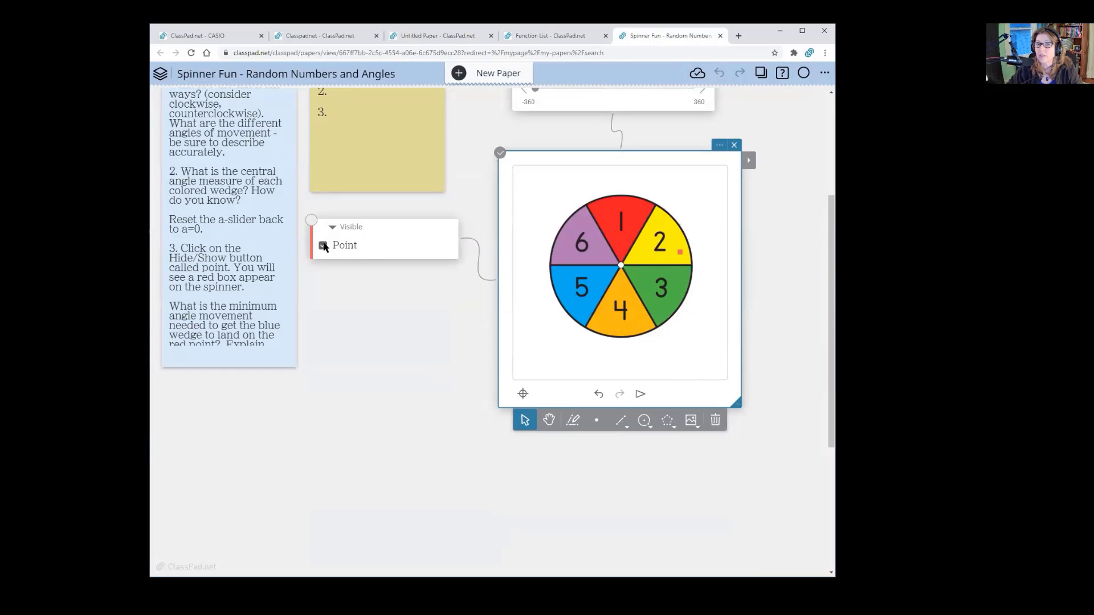
pyautogui.click(321, 244)
pyautogui.click(337, 248)
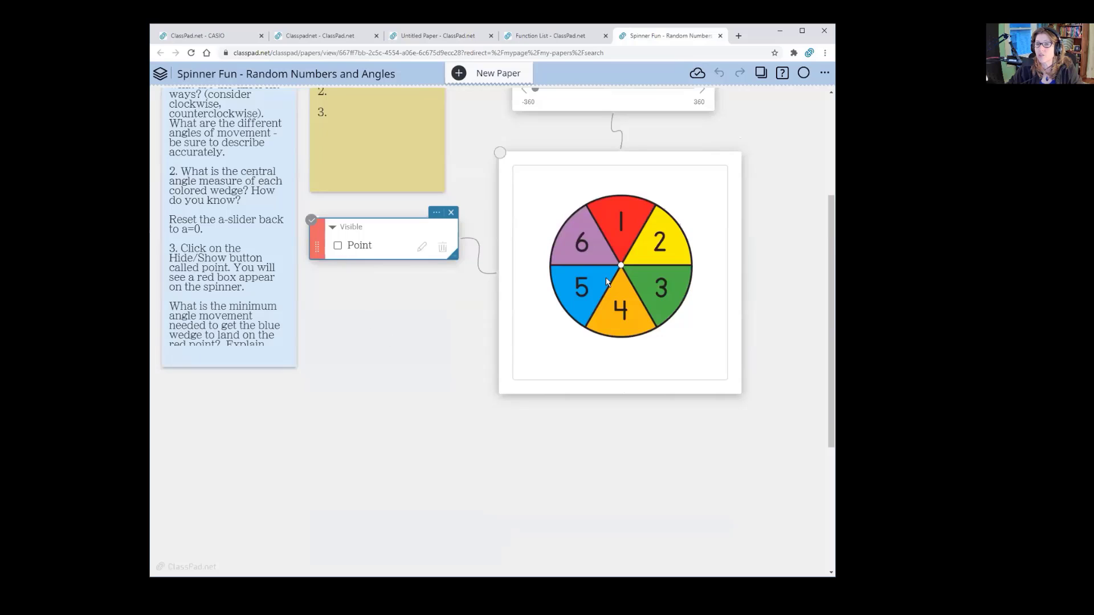
pyautogui.click(707, 191)
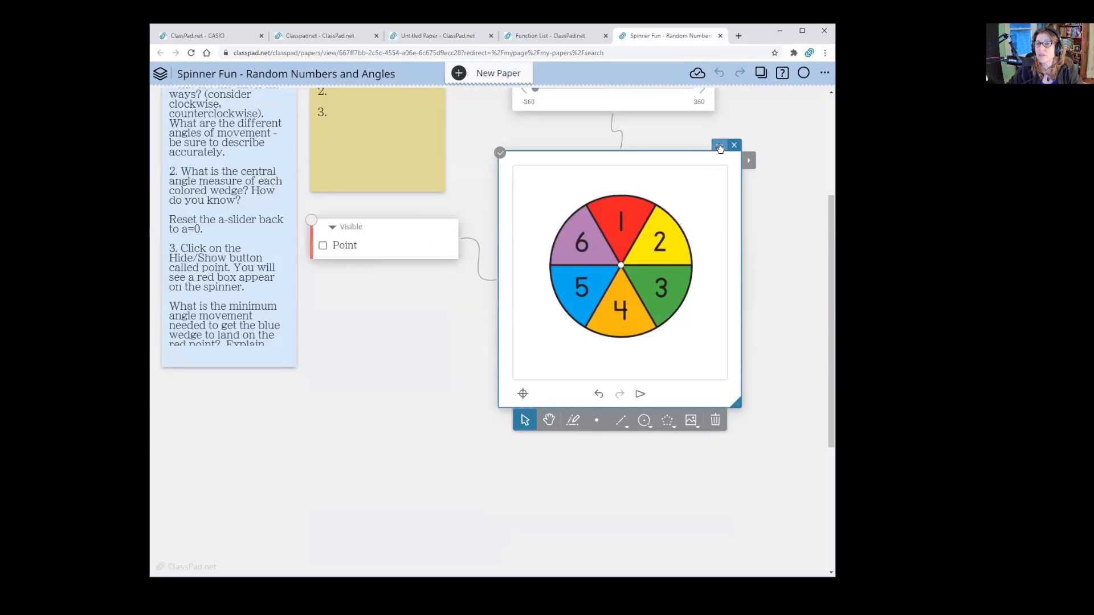
# Turn on the grid and numbered axes for the spinner figure.
pyautogui.click(719, 145)
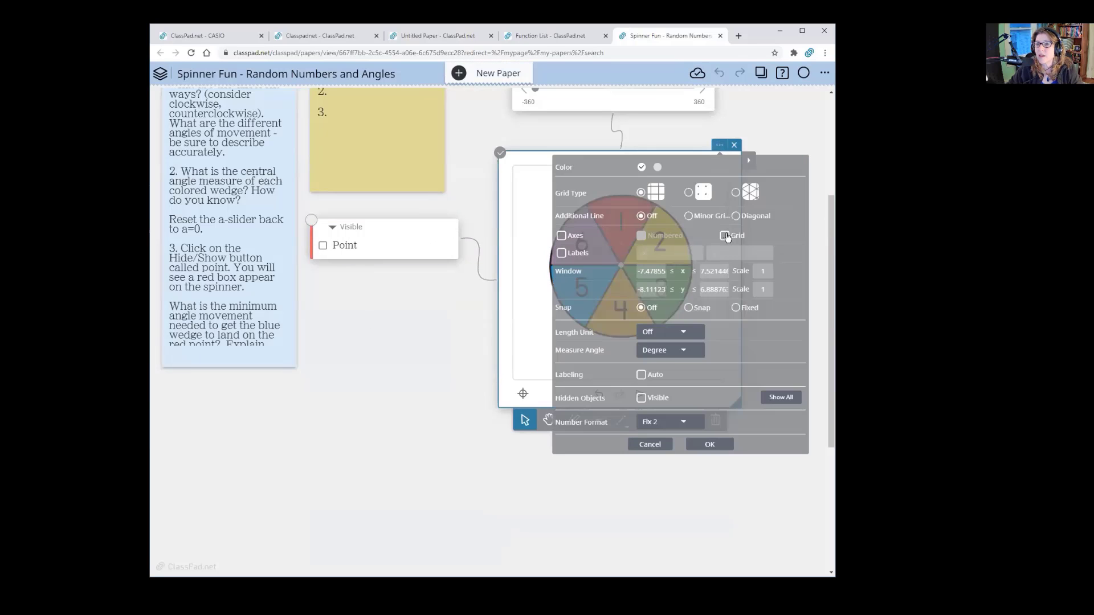
pyautogui.click(724, 235)
pyautogui.click(562, 235)
pyautogui.click(642, 235)
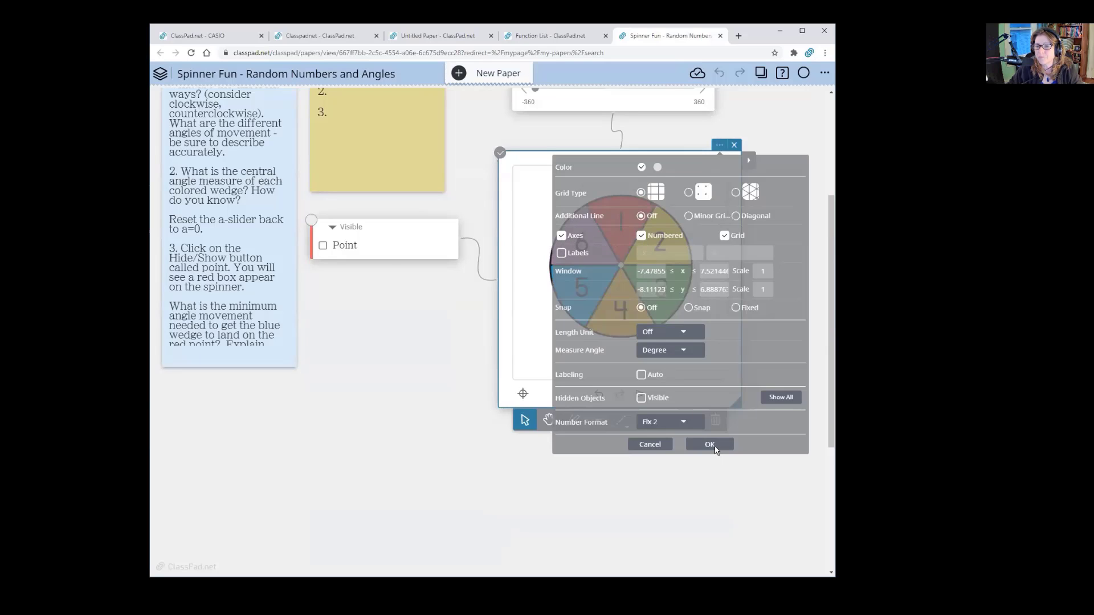
pyautogui.click(710, 445)
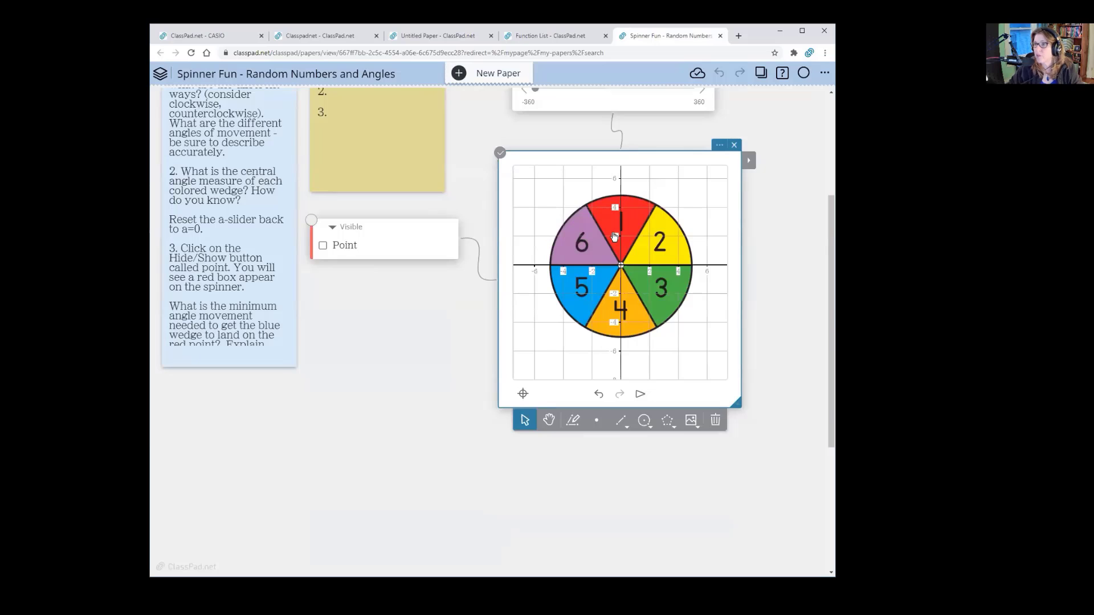
# Move the spinner figure and its Number spinner.jpg properties box apart so that they stand side by side.
pyautogui.moveTo(668, 165); pyautogui.dragTo(455, 164)
pyautogui.moveTo(640, 196); pyautogui.dragTo(720, 182)
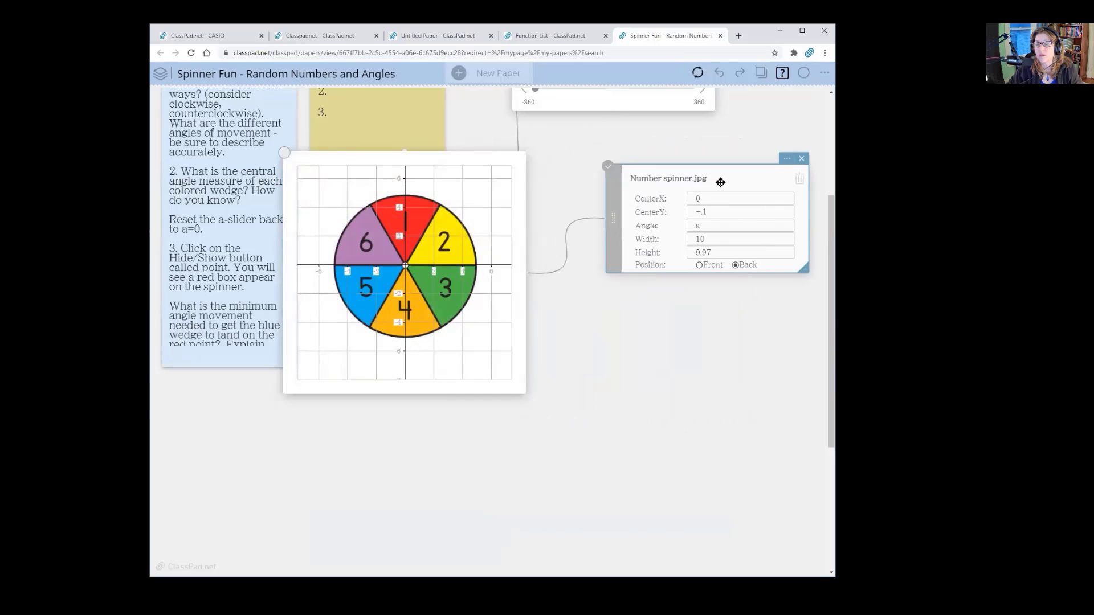
pyautogui.click(452, 360)
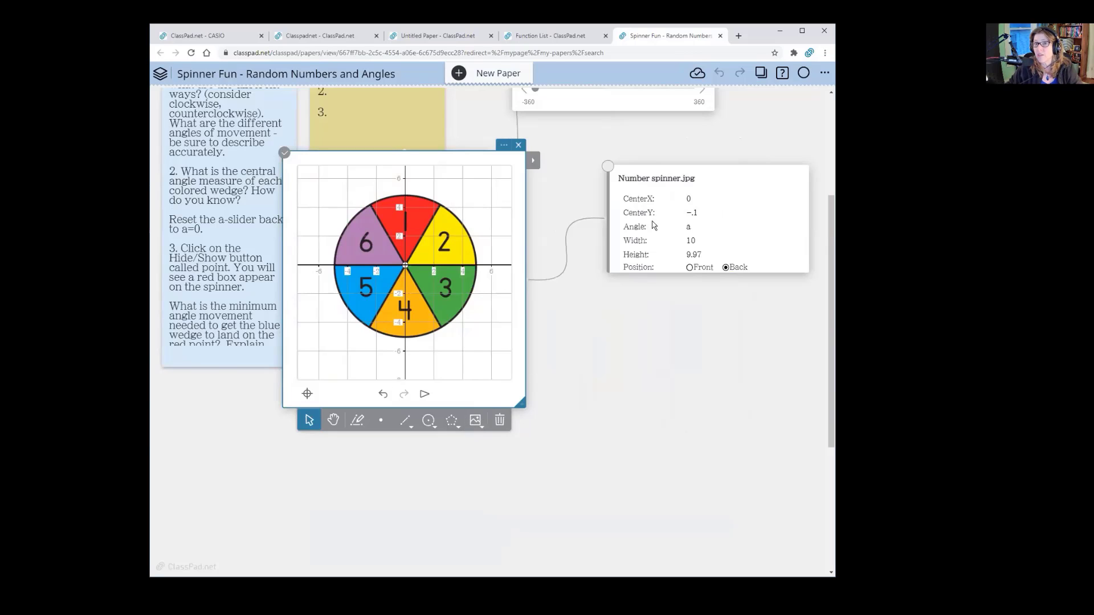
# Try a CenterY of 0 for the Number spinner.jpg image, and restore it to -.1.
pyautogui.click(717, 194)
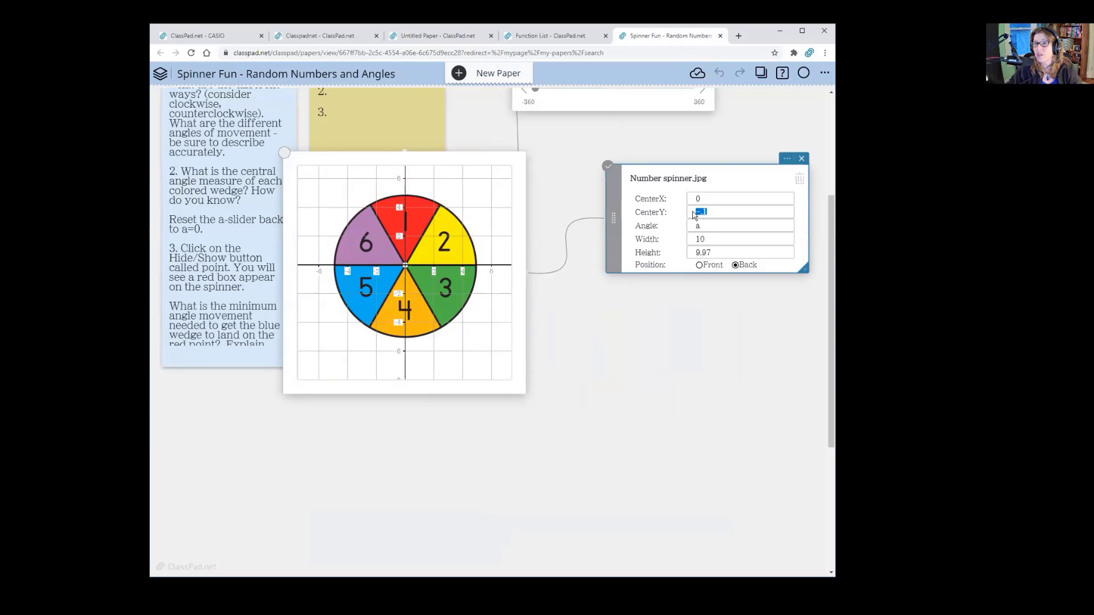
pyautogui.write('0')
pyautogui.press('Return')
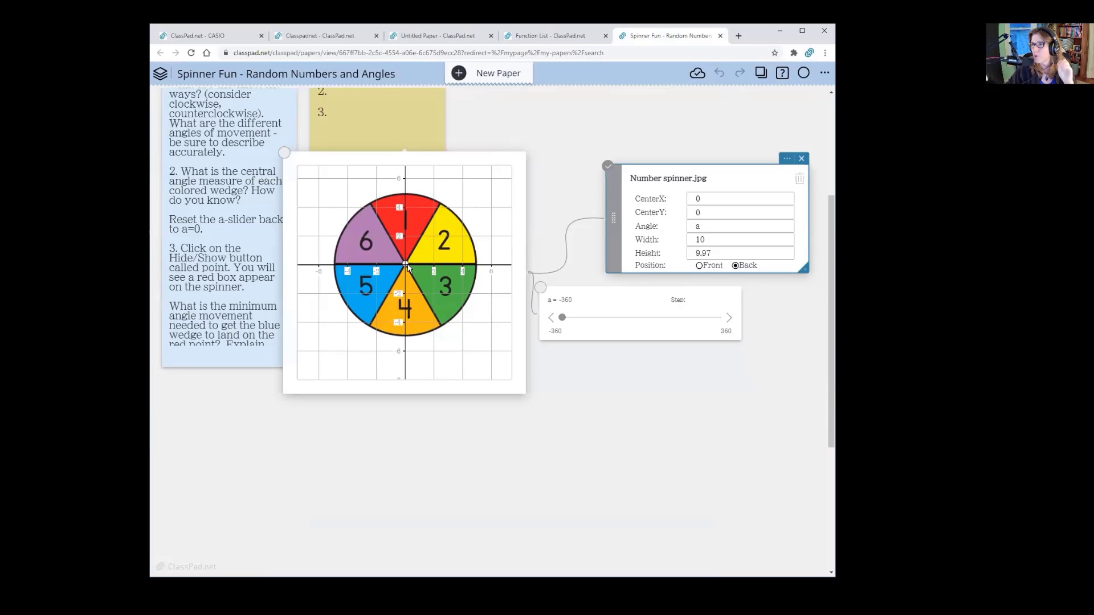
pyautogui.click(707, 216)
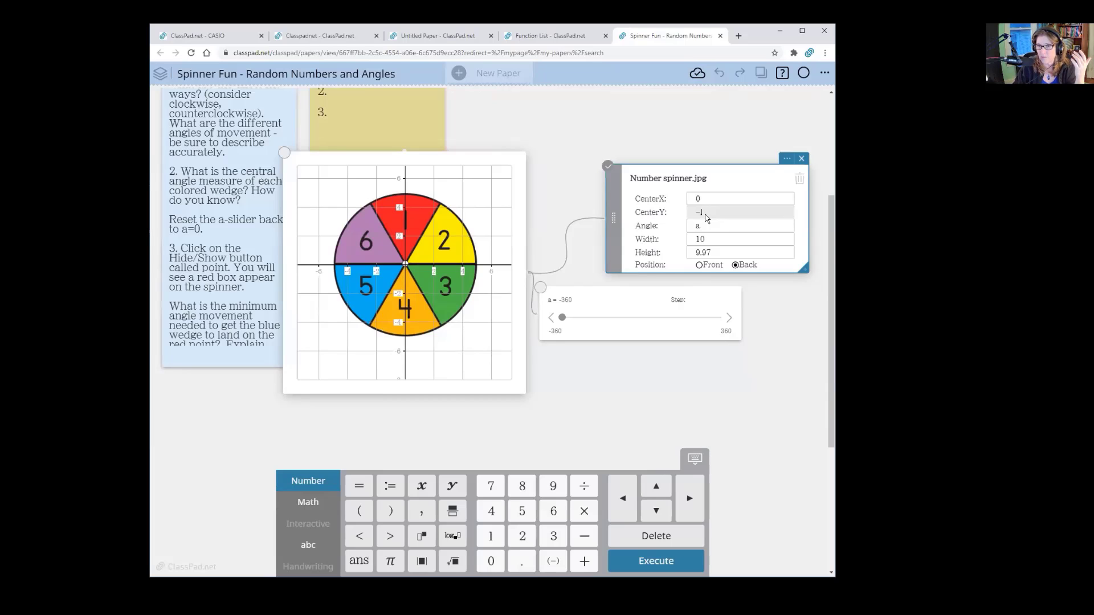
pyautogui.press('Return')
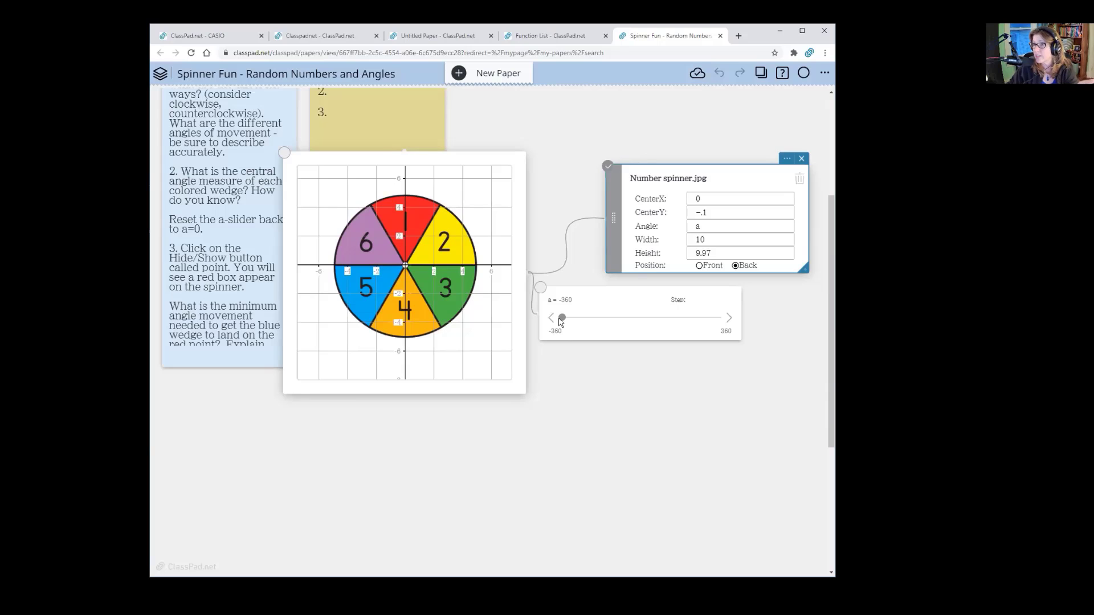
# Run the animation of slider a to rotate the spinner, and stop it.
pyautogui.click(618, 320)
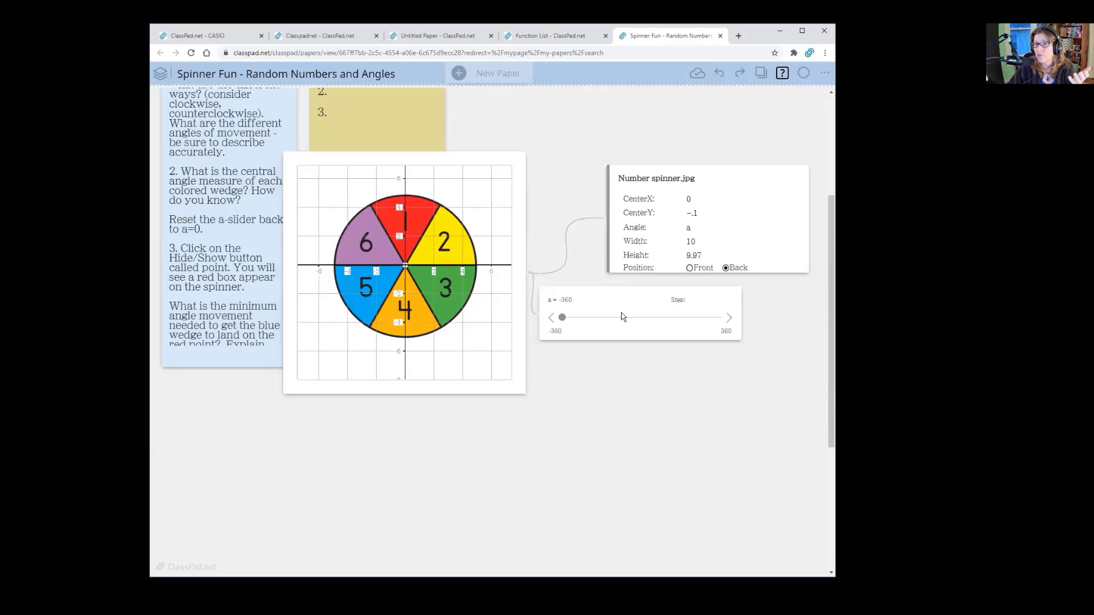
pyautogui.click(620, 334)
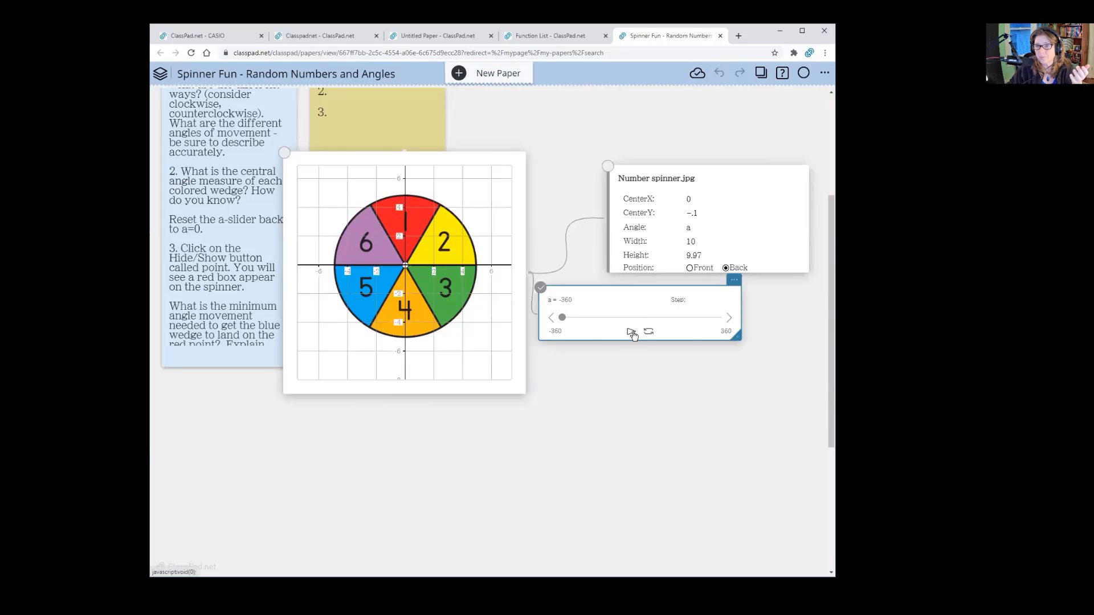
pyautogui.click(632, 331)
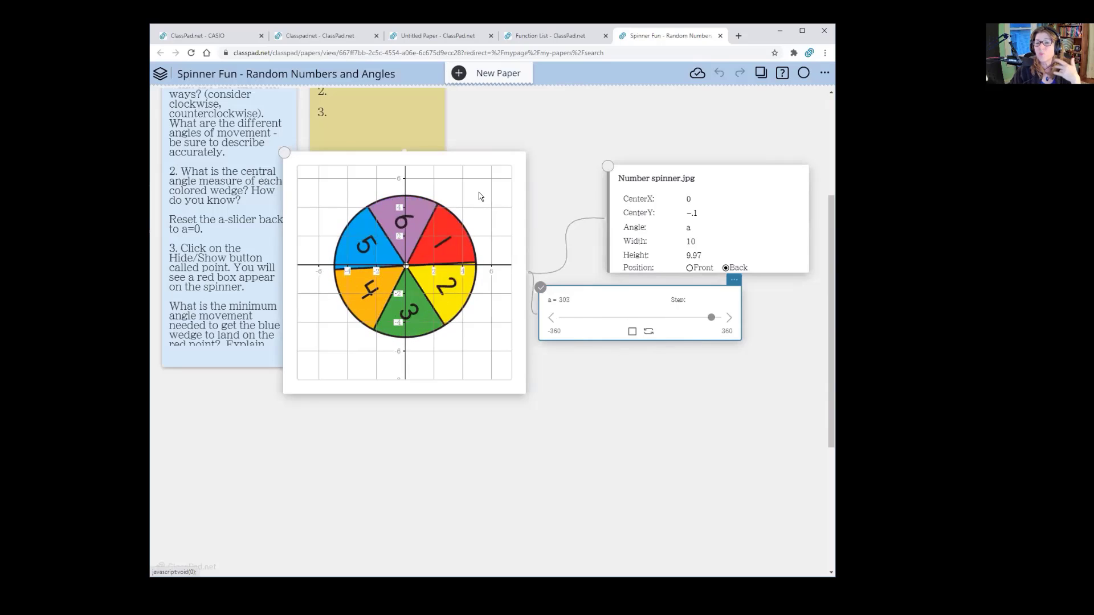
pyautogui.click(632, 331)
# Rearrange the paper with slider a below the Point visibility box and the spinner figure to the right of them.
pyautogui.moveTo(408, 159)
pyautogui.mouseDown()
pyautogui.moveTo(504, 159)
pyautogui.moveTo(692, 131)
pyautogui.moveTo(593, 98)
pyautogui.moveTo(683, 102)
pyautogui.moveTo(610, 95)
pyautogui.moveTo(667, 94)
pyautogui.moveTo(706, 184)
pyautogui.mouseUp()
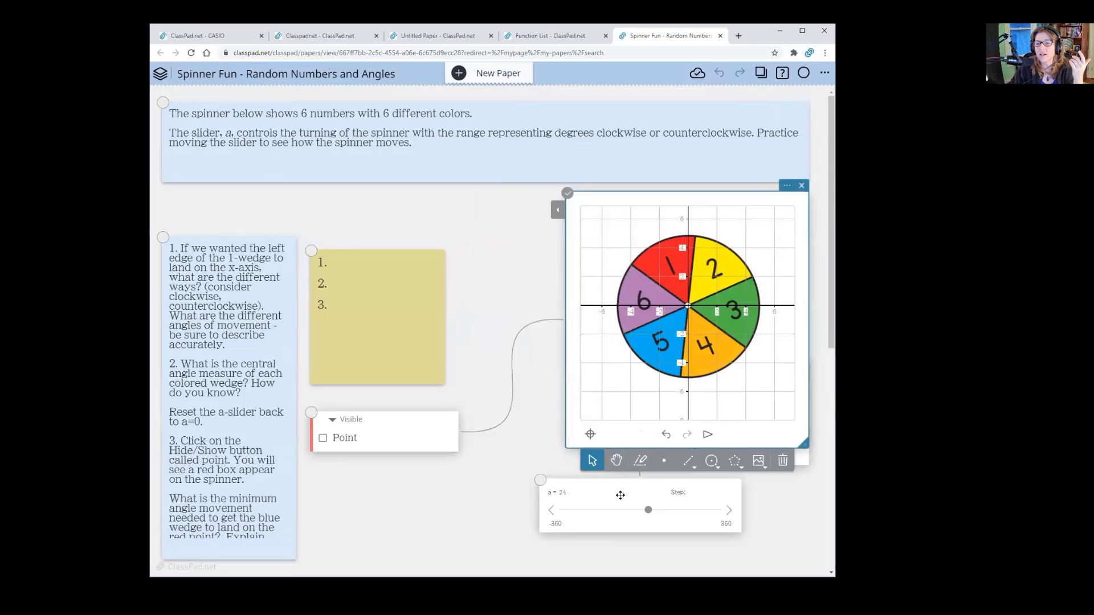
pyautogui.moveTo(626, 492); pyautogui.dragTo(409, 491)
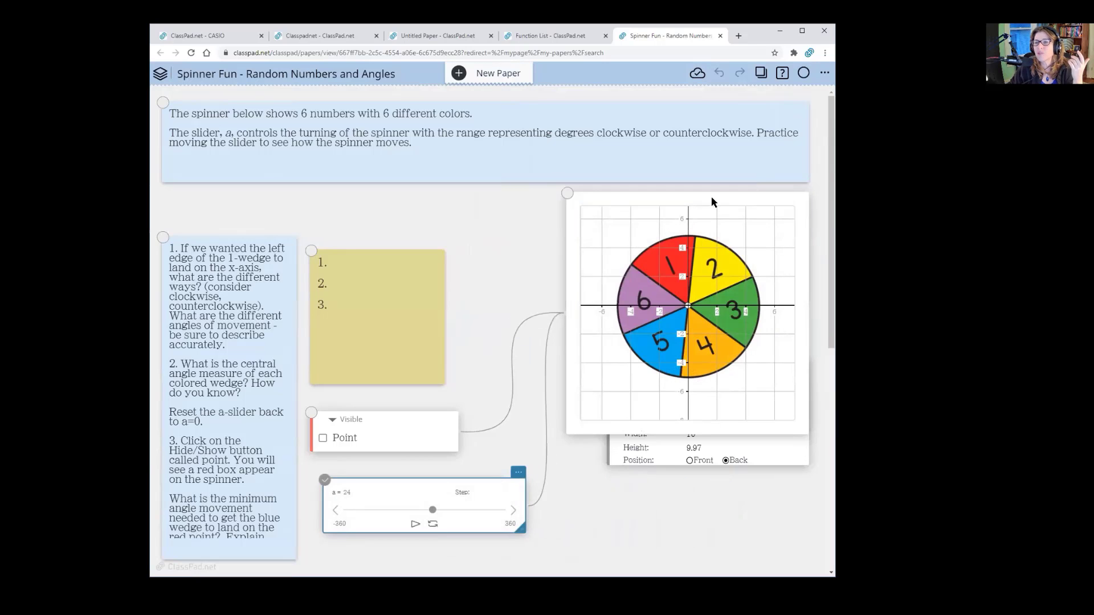
pyautogui.moveTo(715, 203); pyautogui.dragTo(712, 283)
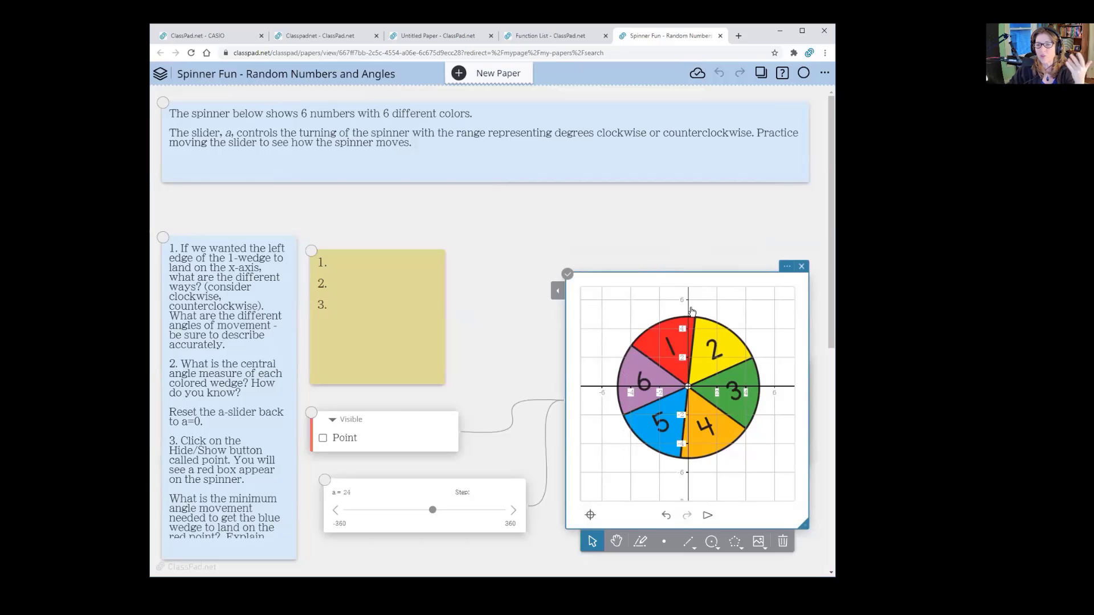
# Turn off the grid, axis numbering and axes of the spinner figure.
pyautogui.click(787, 267)
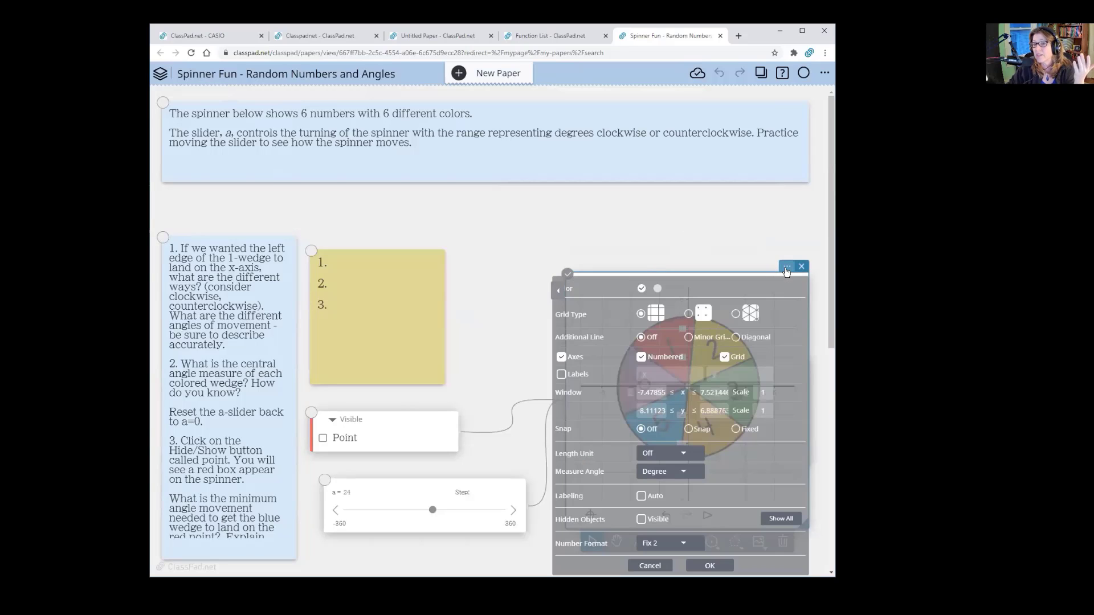
pyautogui.click(725, 357)
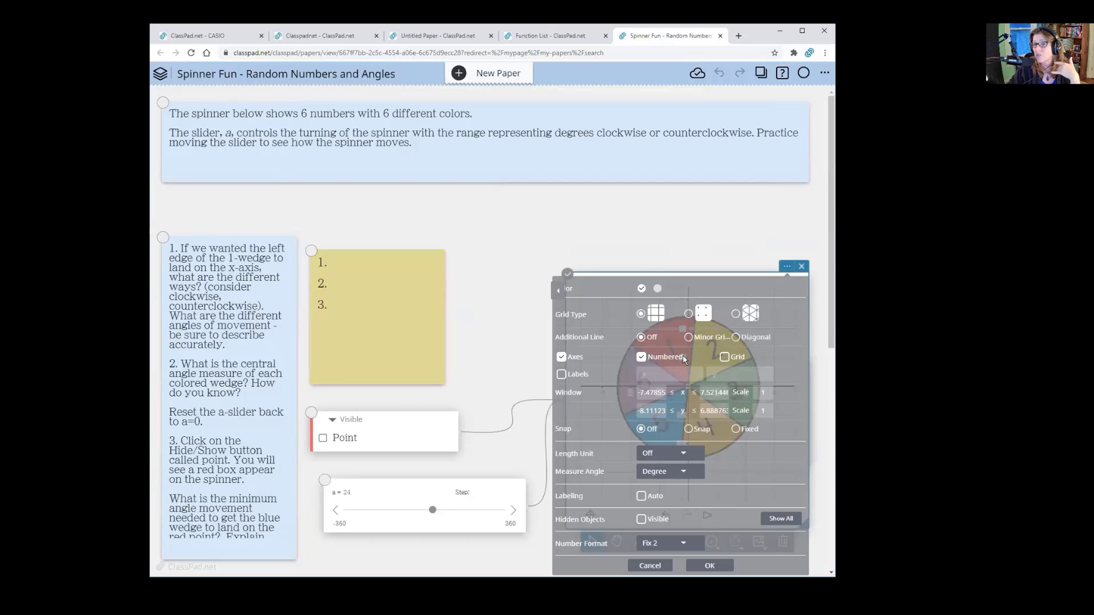
pyautogui.click(641, 357)
pyautogui.click(561, 357)
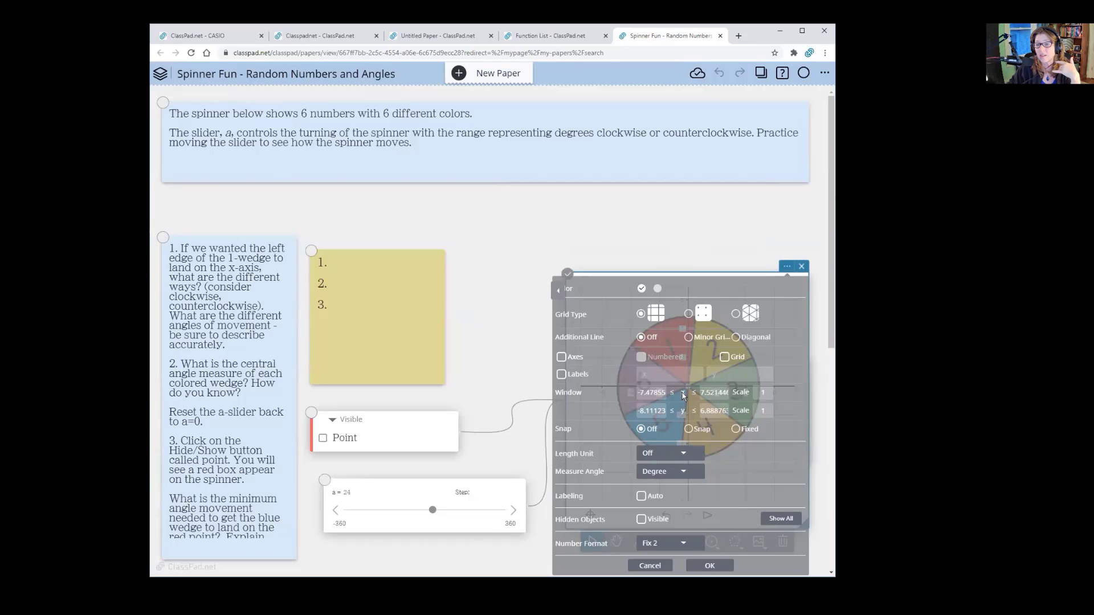
pyautogui.click(707, 565)
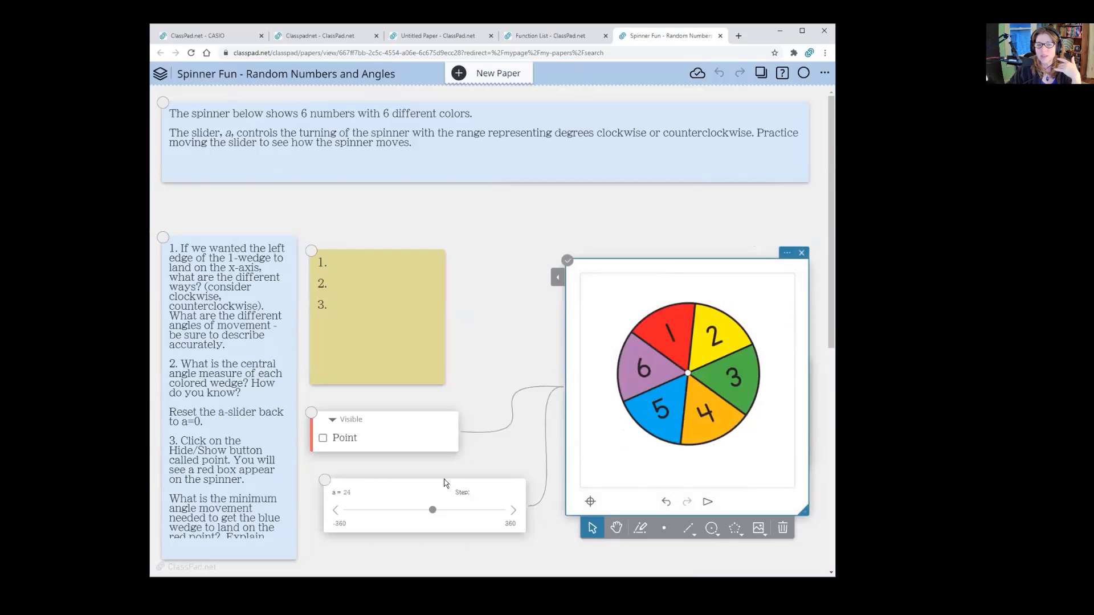
# Reset slider a to 0 and turn on the spinner figure's axes without numbering or grid.
pyautogui.moveTo(434, 512); pyautogui.dragTo(416, 518)
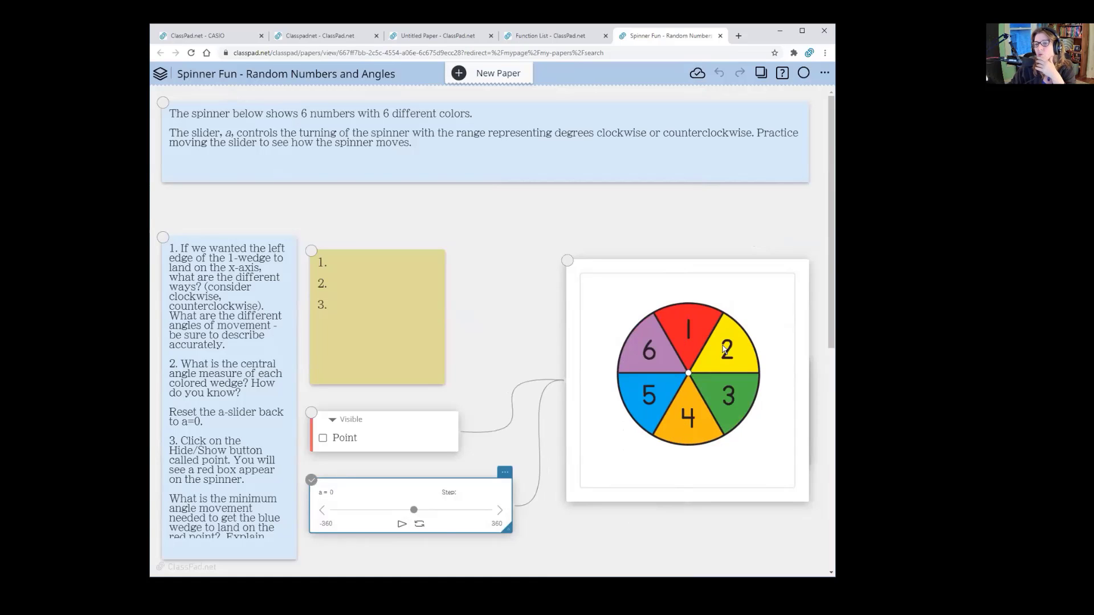
pyautogui.click(788, 265)
pyautogui.click(787, 252)
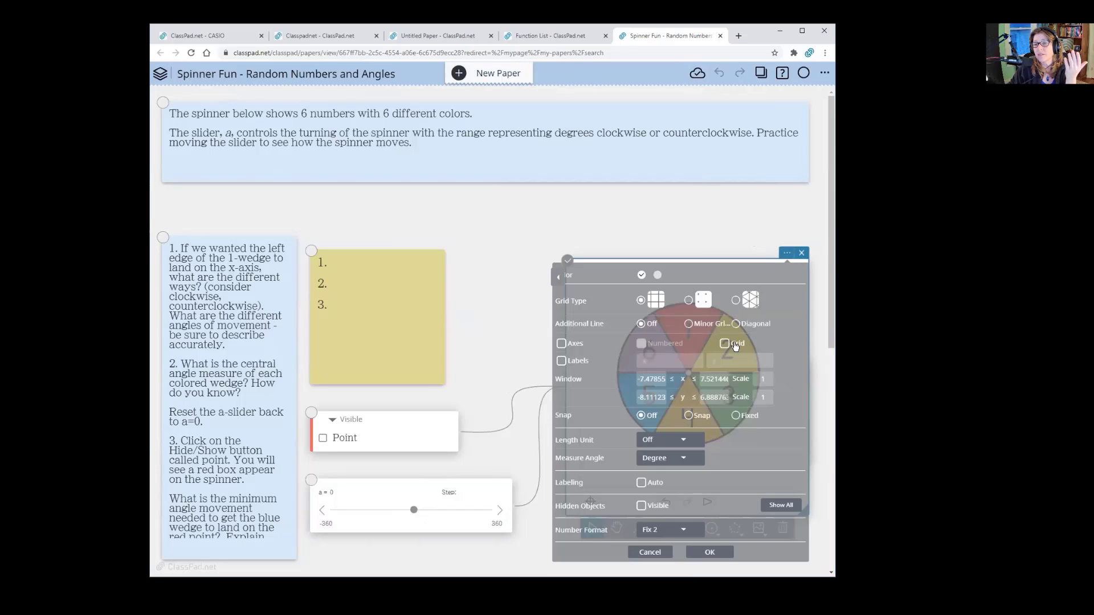
pyautogui.click(562, 344)
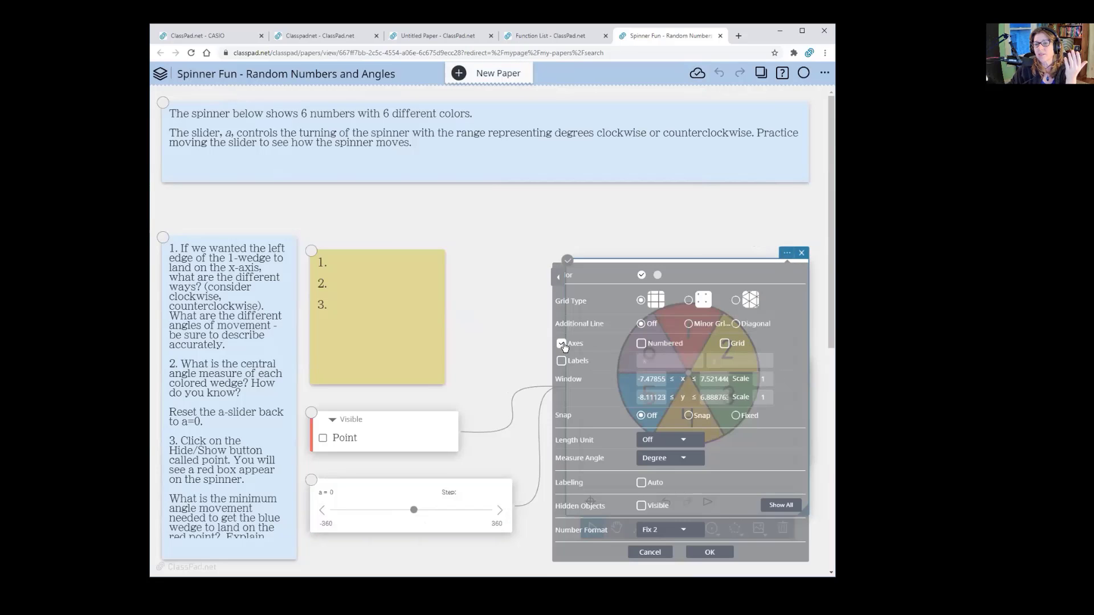
pyautogui.click(709, 552)
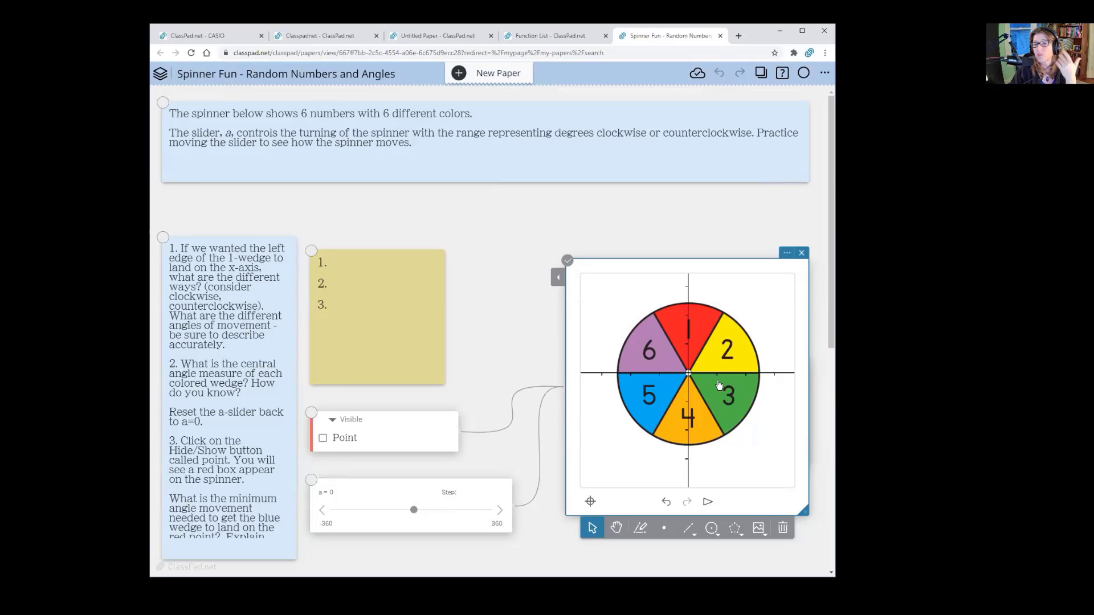
# Show the red Point on the spinner and place slider a directly above the spinner figure.
pyautogui.click(325, 440)
pyautogui.click(337, 440)
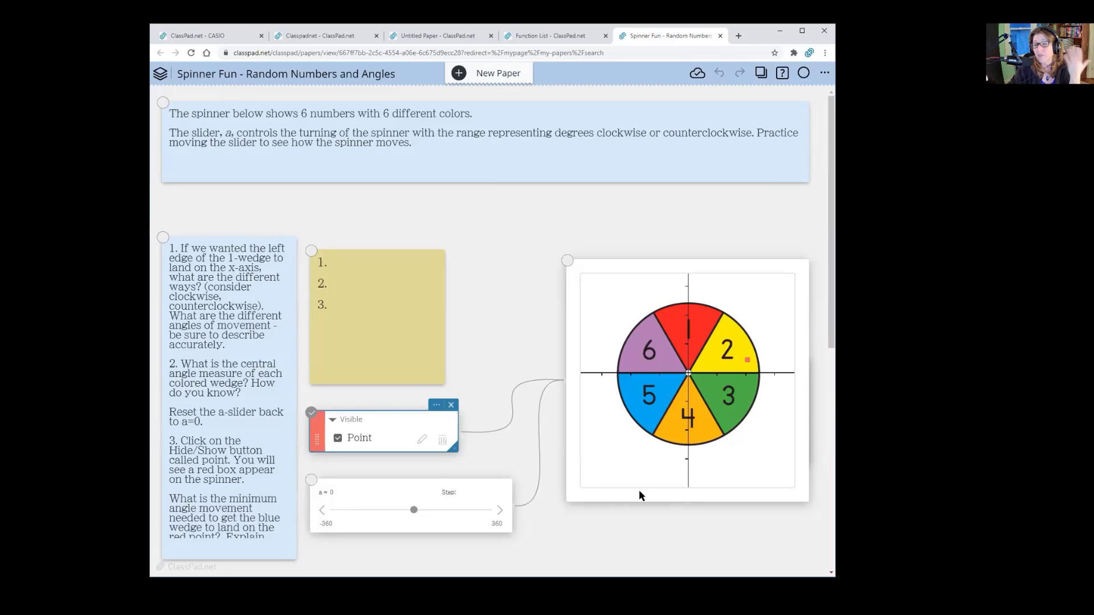
pyautogui.click(421, 481)
pyautogui.moveTo(421, 482); pyautogui.dragTo(607, 195)
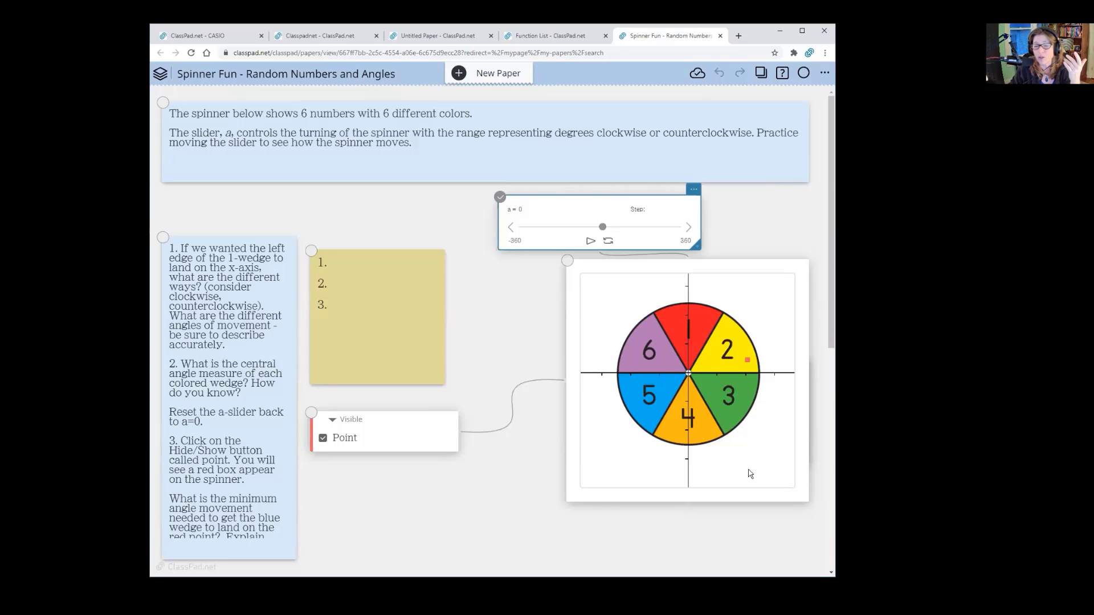
pyautogui.scroll(-1, 228, 528)
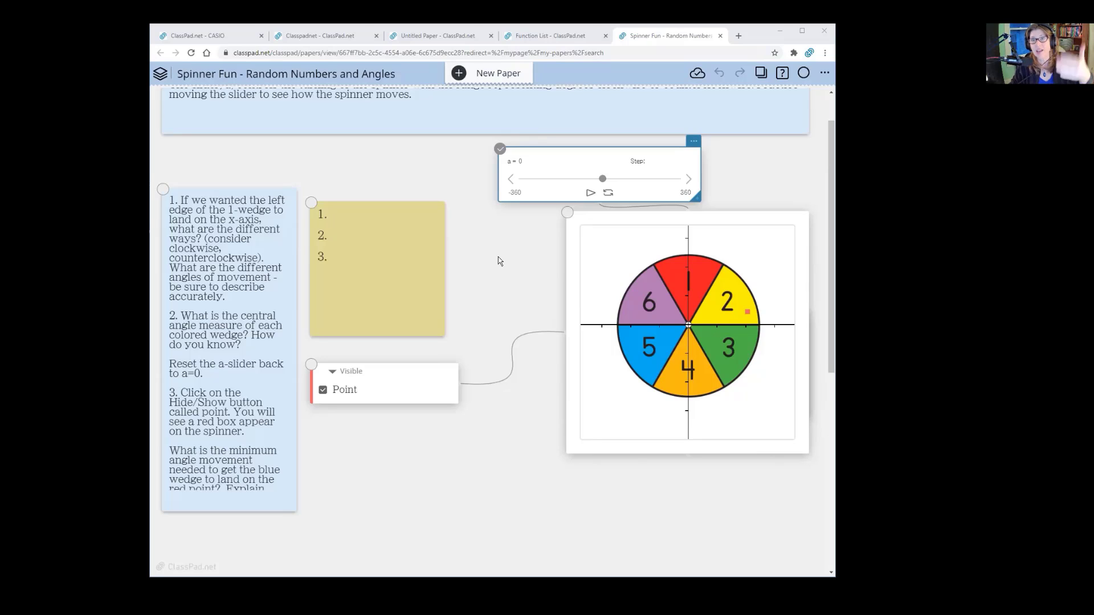
# Open a new untitled paper and place an empty graph near its upper-left corner.
pyautogui.click(739, 36)
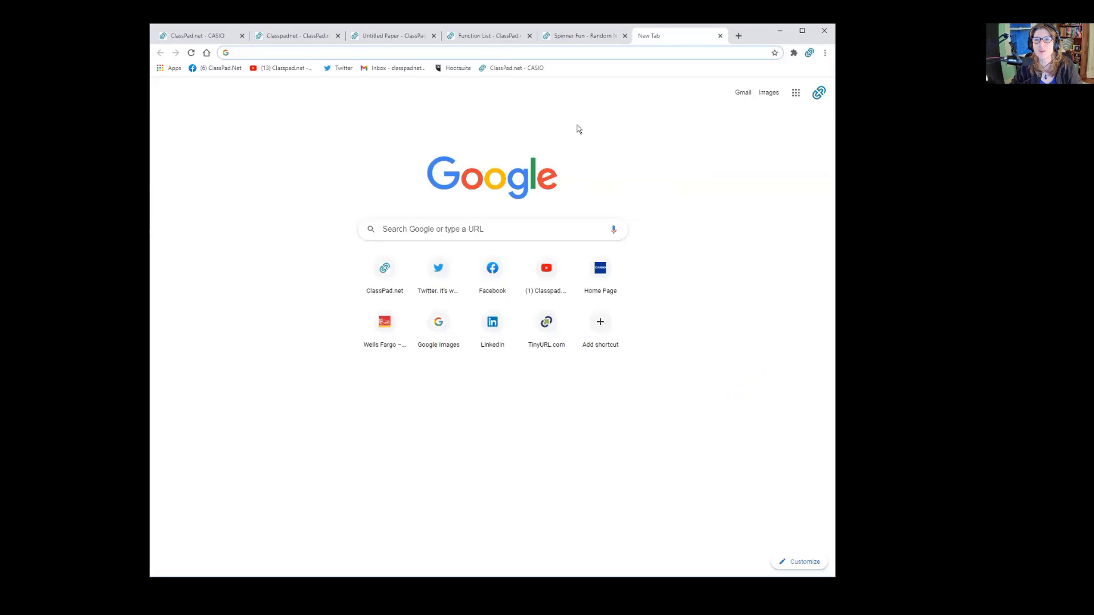
pyautogui.click(587, 36)
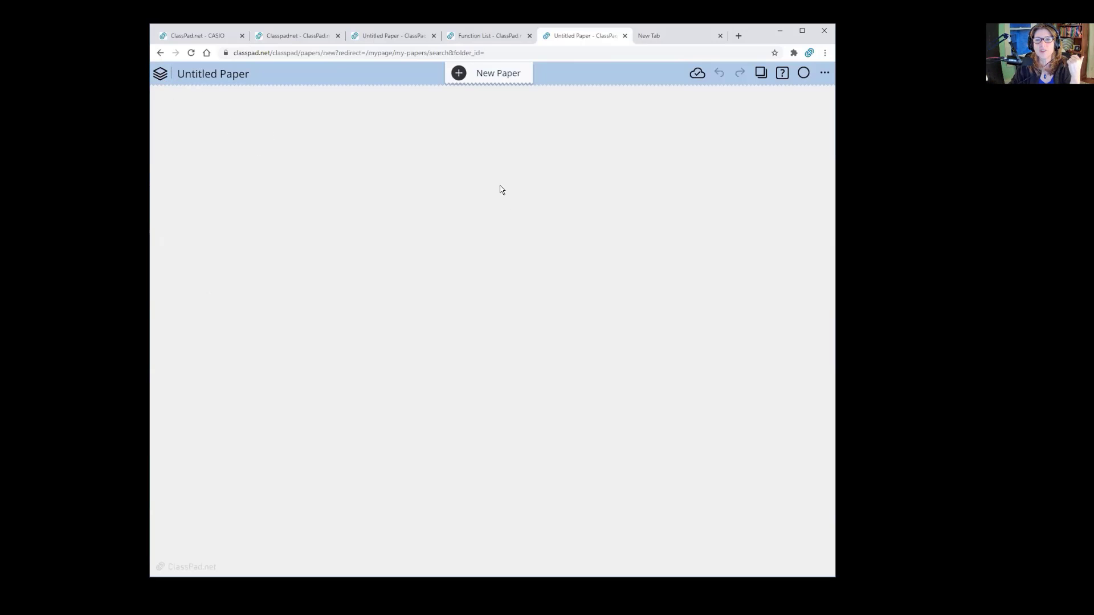
pyautogui.click(320, 150)
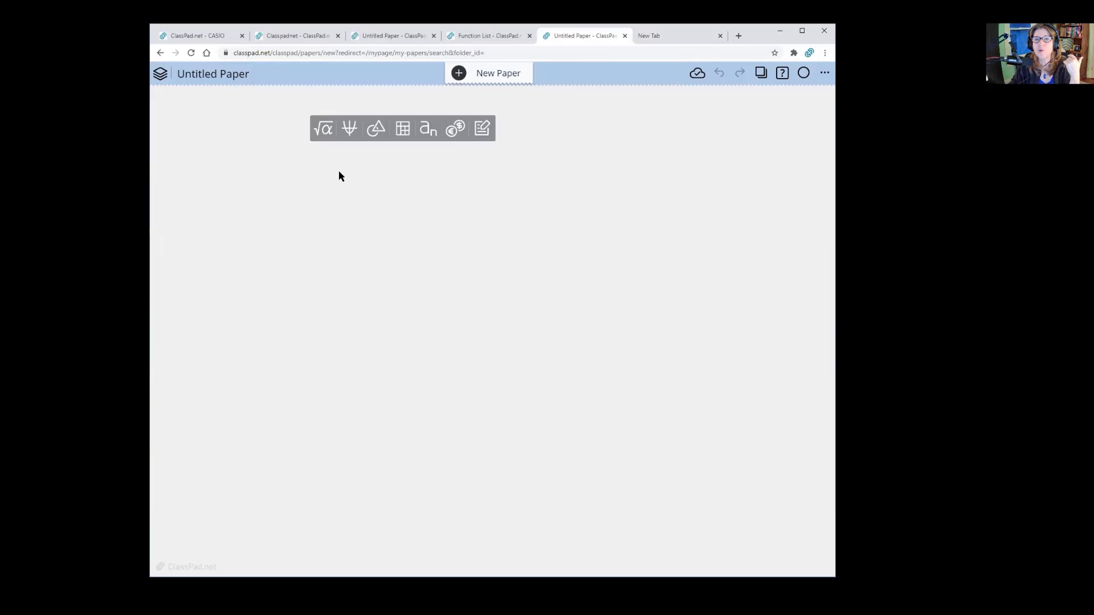
pyautogui.click(353, 132)
pyautogui.moveTo(369, 139); pyautogui.dragTo(266, 143)
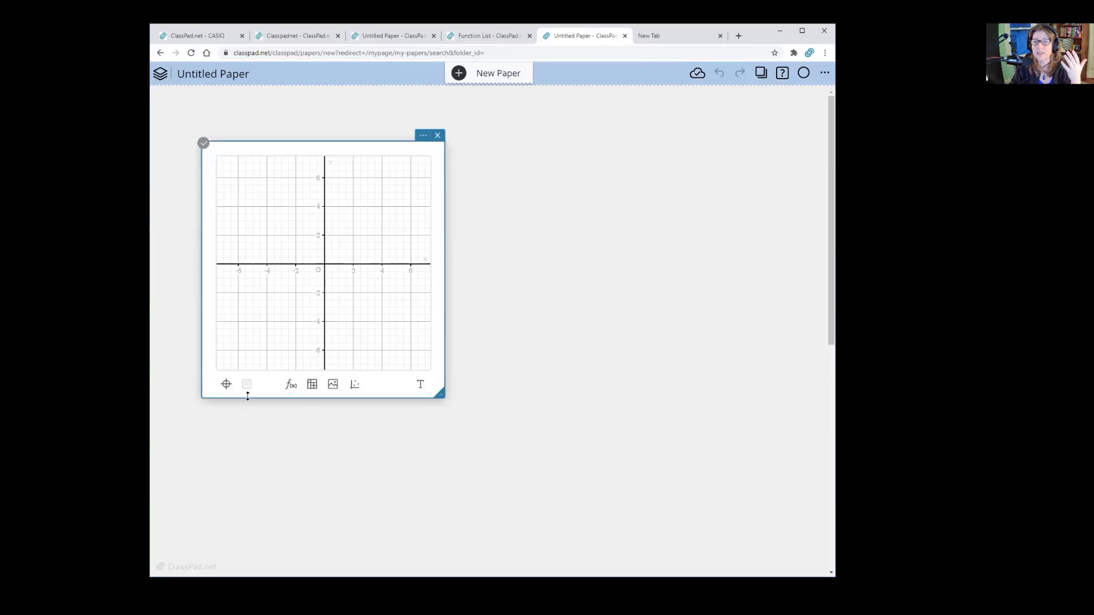
# Plot x=a on the graph and move the slider for a slightly farther below the equation.
pyautogui.click(290, 385)
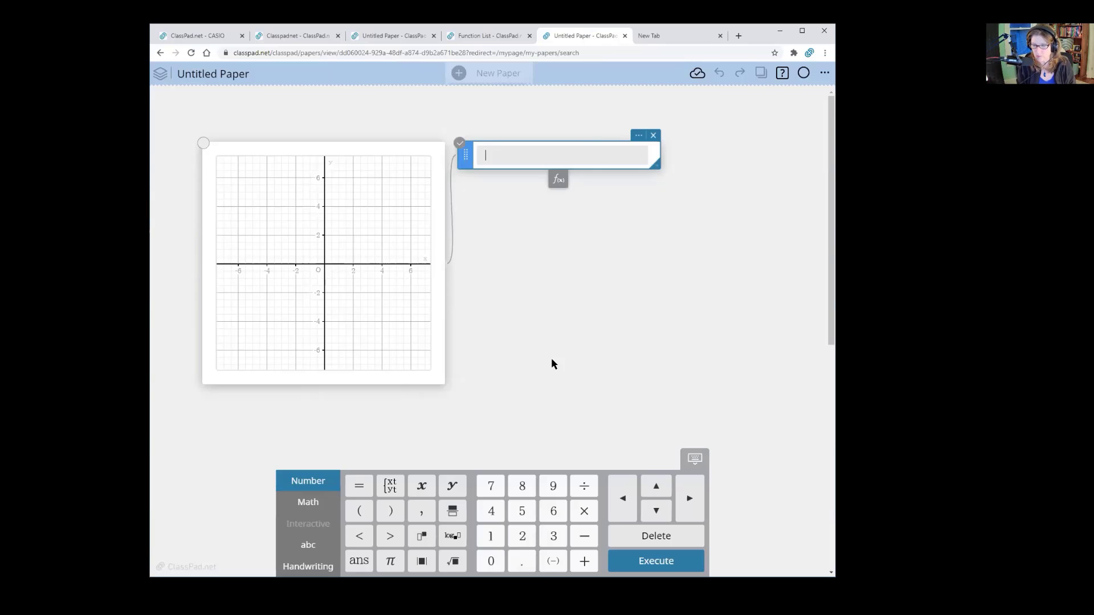
pyautogui.write('x')
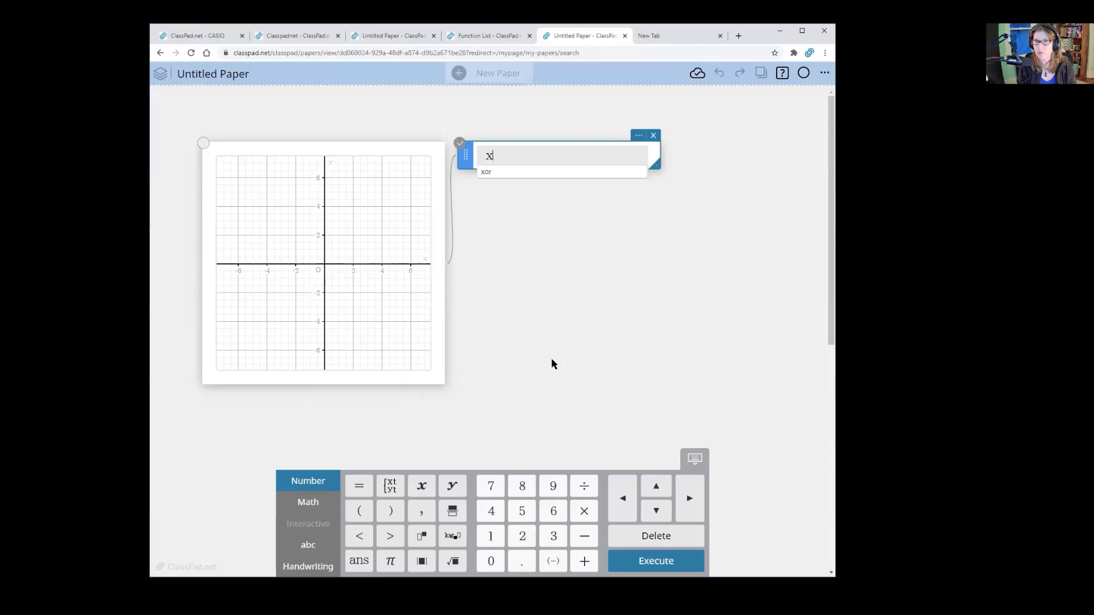
pyautogui.write('=a')
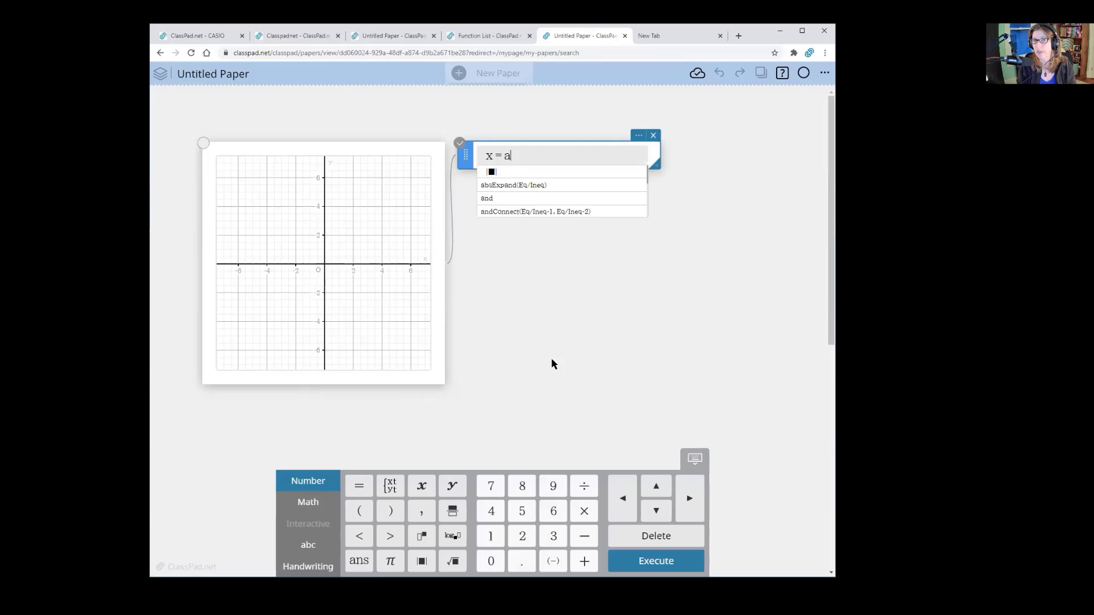
pyautogui.press('Return')
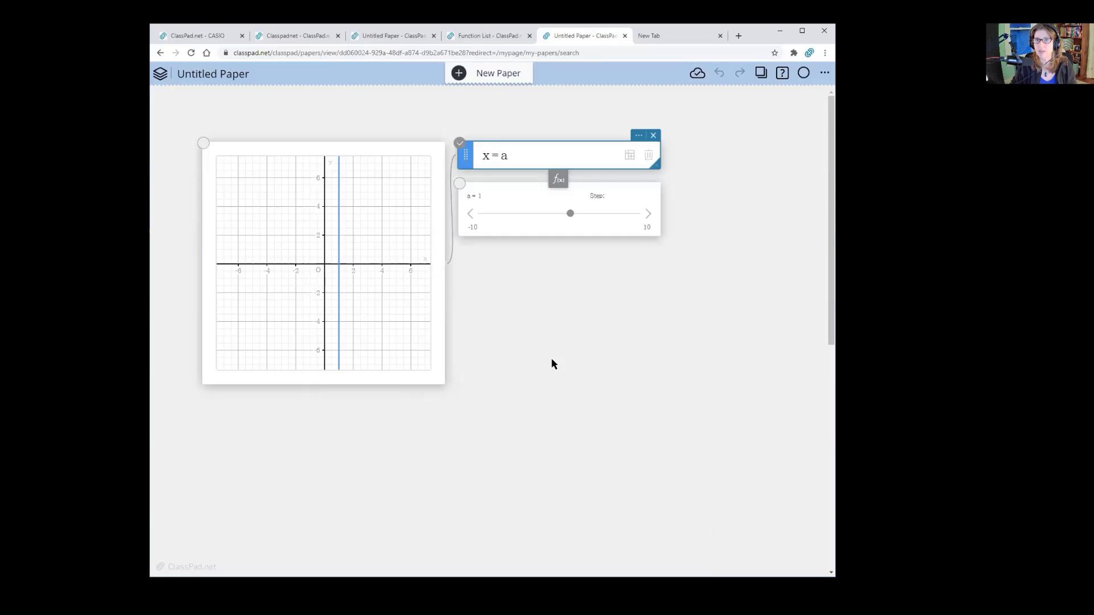
pyautogui.moveTo(520, 197); pyautogui.dragTo(505, 224)
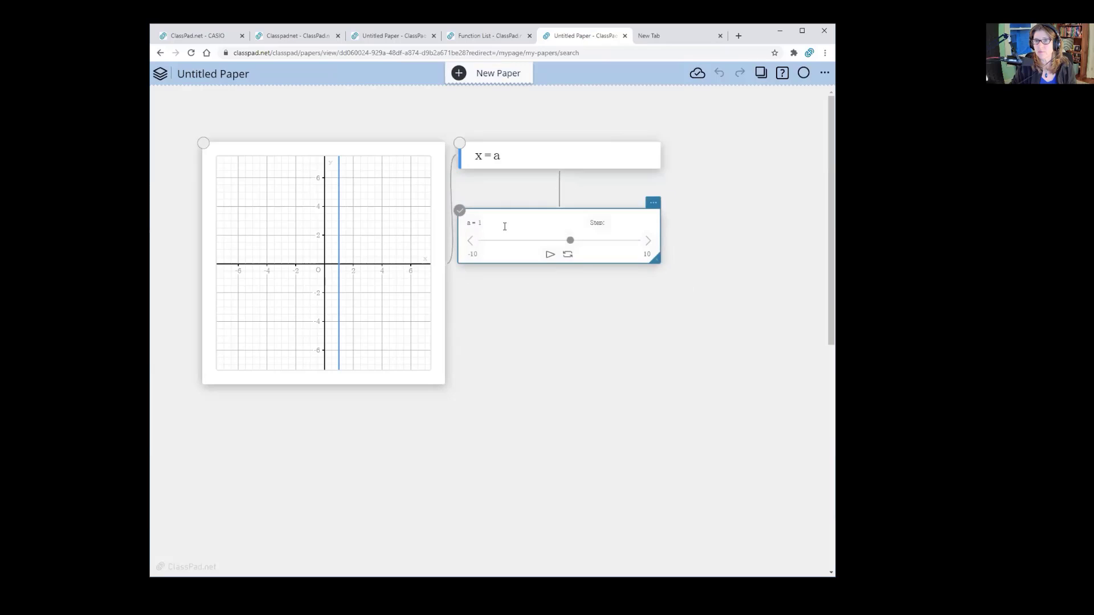
# Set slider a's step to 1 and plot y=b as a second equation below x=a.
pyautogui.click(616, 223)
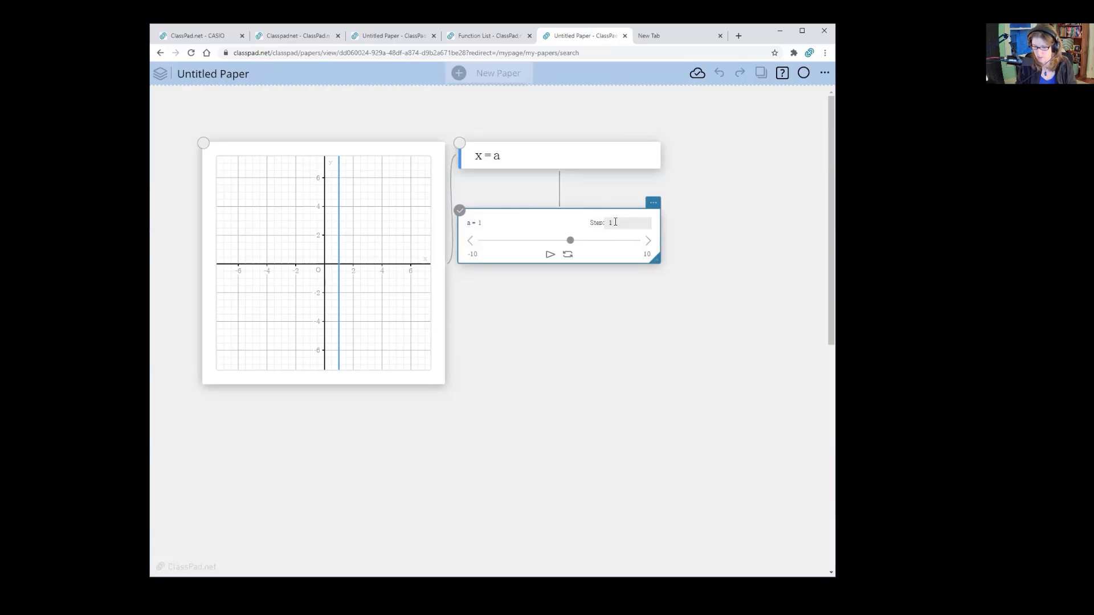
pyautogui.press('Return')
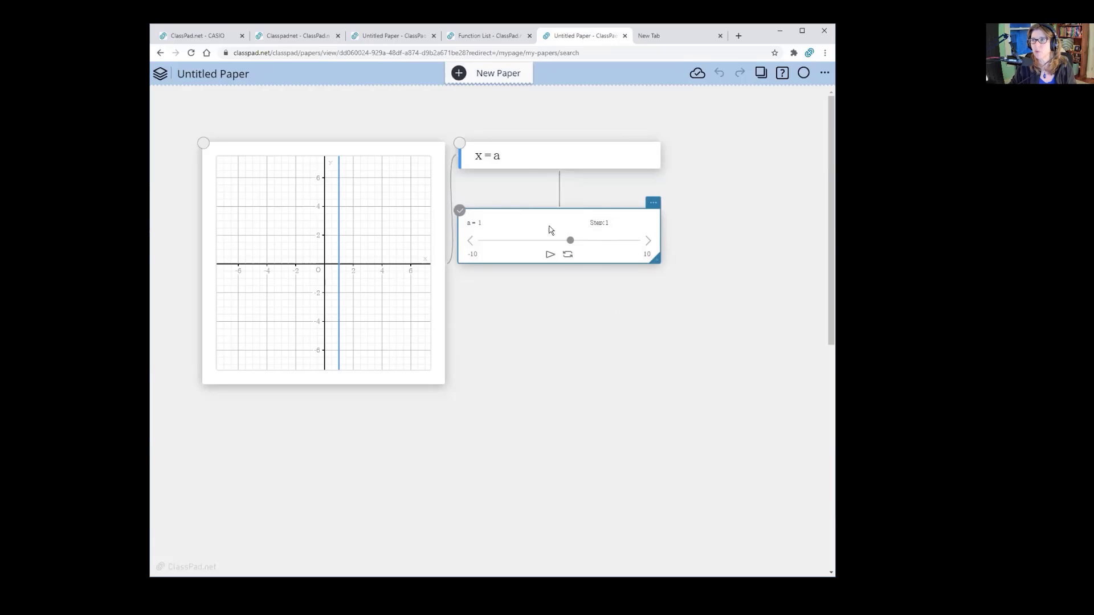
pyautogui.click(534, 163)
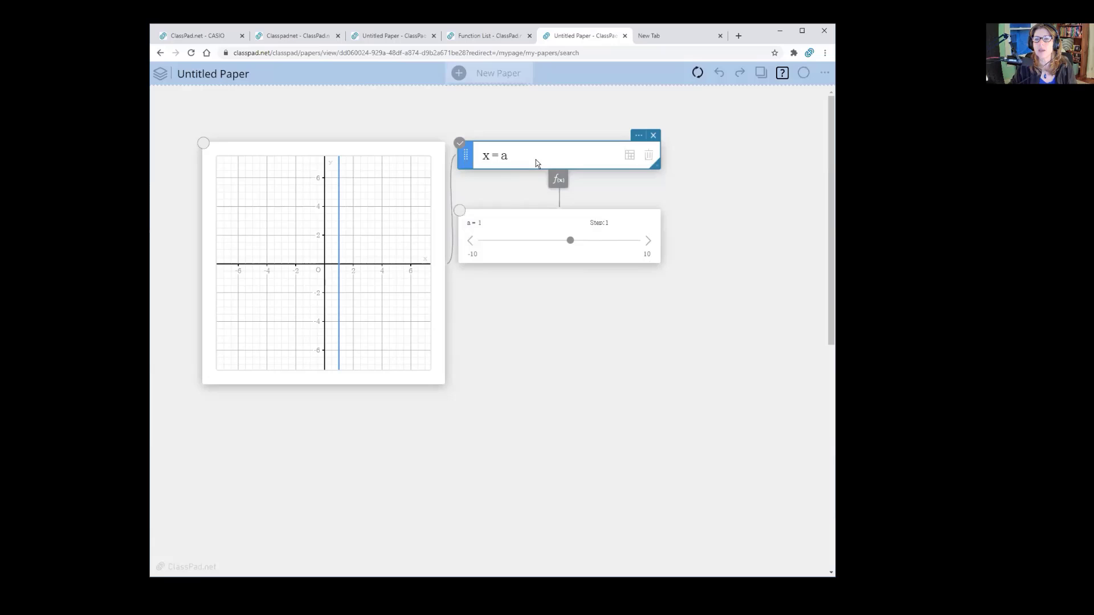
pyautogui.click(557, 188)
pyautogui.click(468, 185)
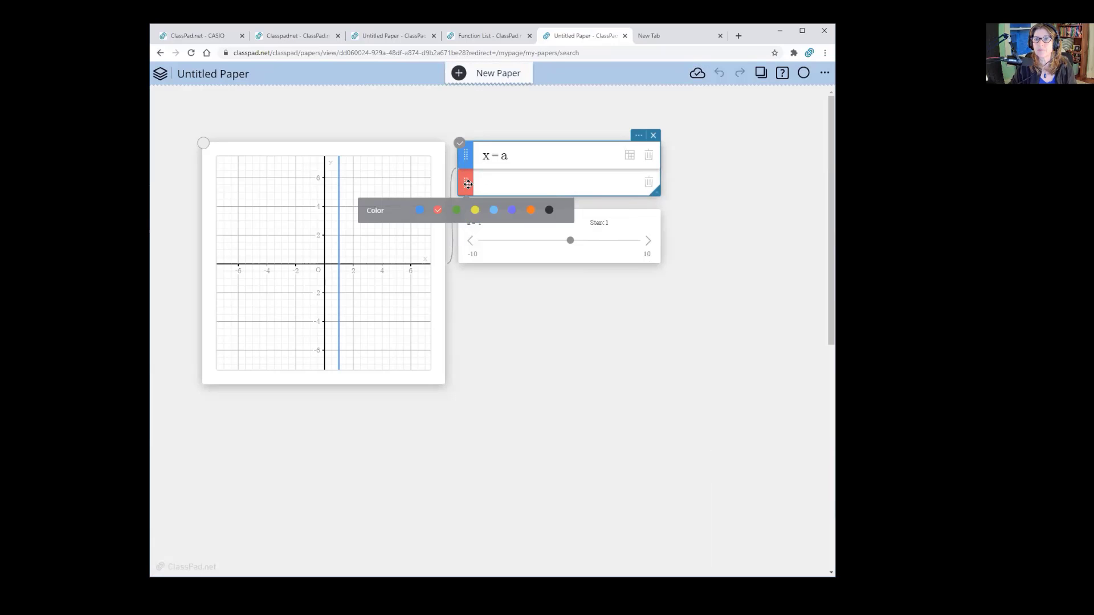
pyautogui.click(487, 184)
pyautogui.write('y')
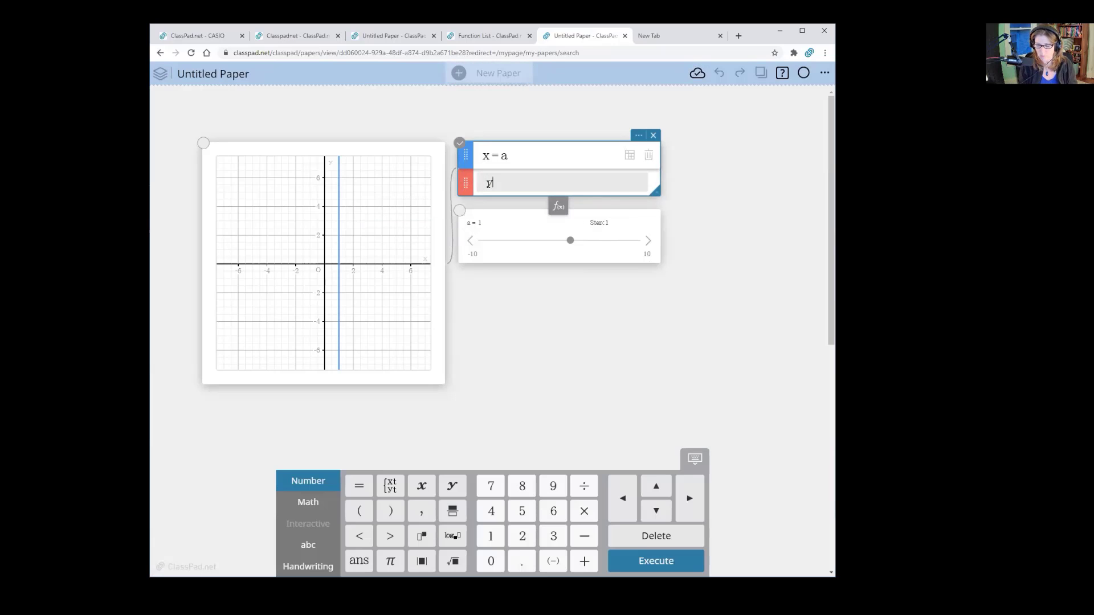
pyautogui.write('=b')
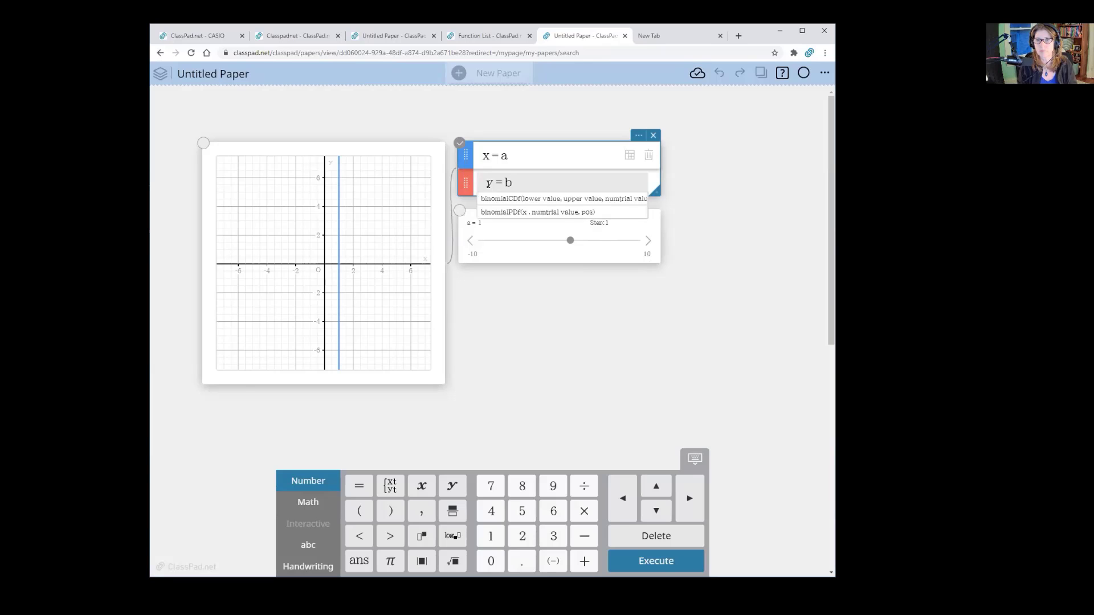
pyautogui.press('Return')
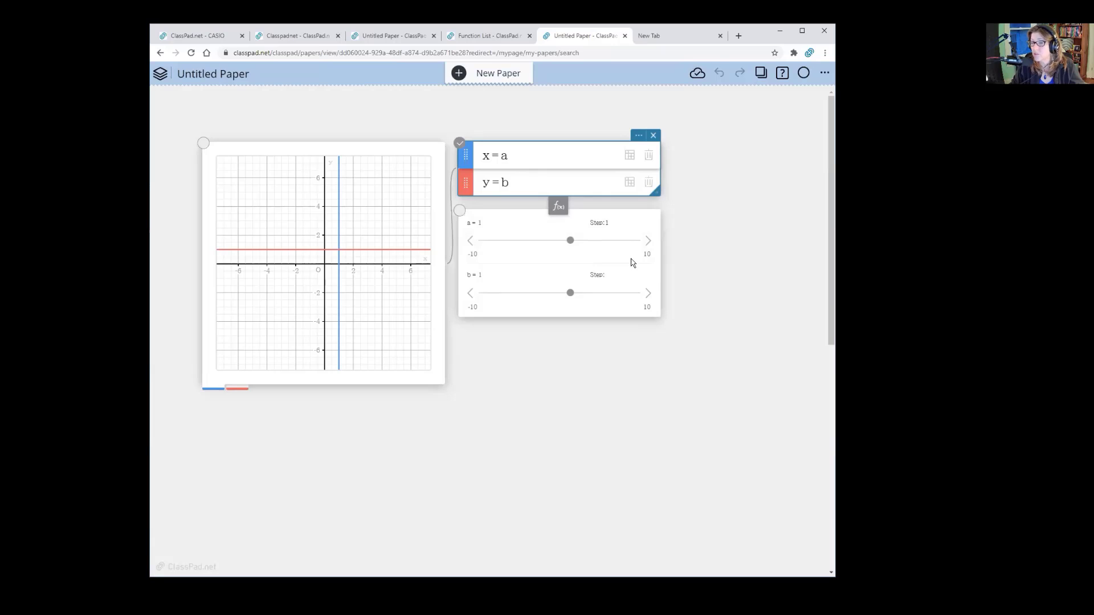
# Move the equation list slightly upward and hide the graphs of x=a and y=b.
pyautogui.moveTo(587, 145); pyautogui.dragTo(599, 119)
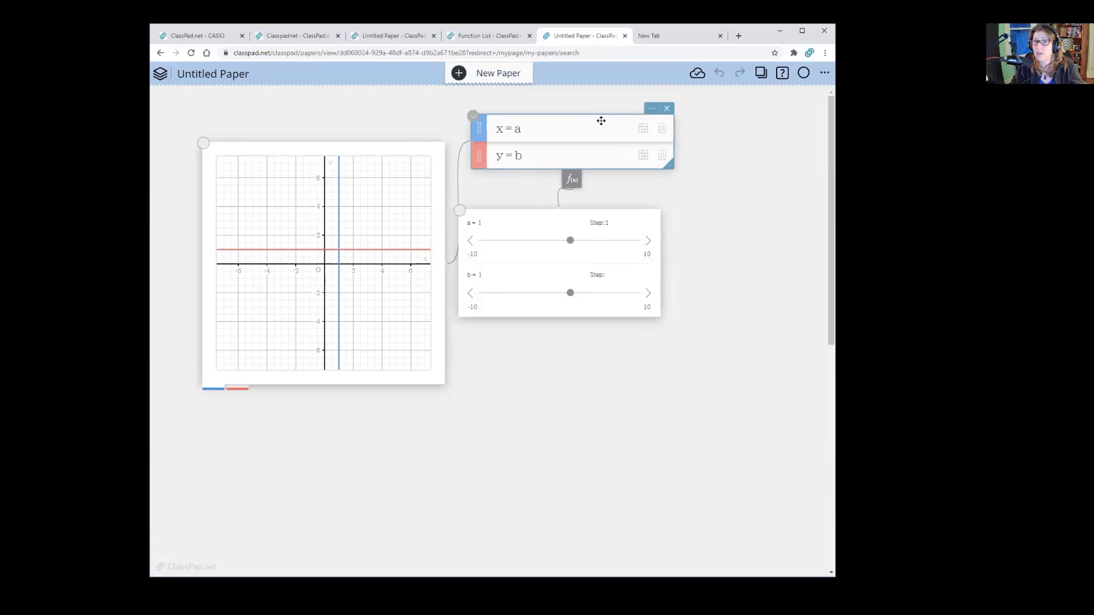
pyautogui.click(480, 130)
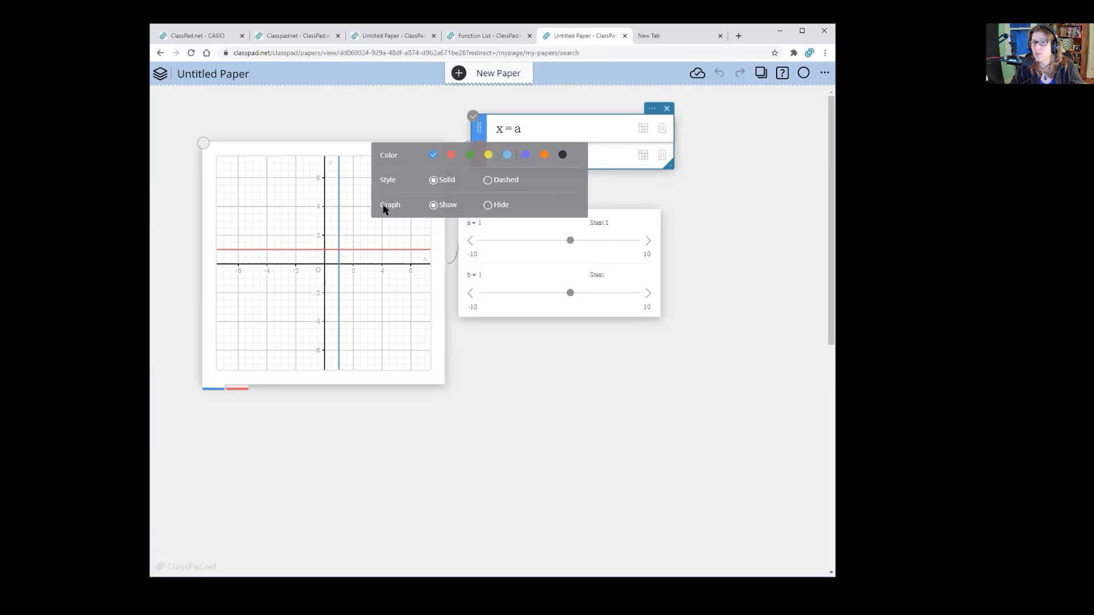
pyautogui.click(489, 207)
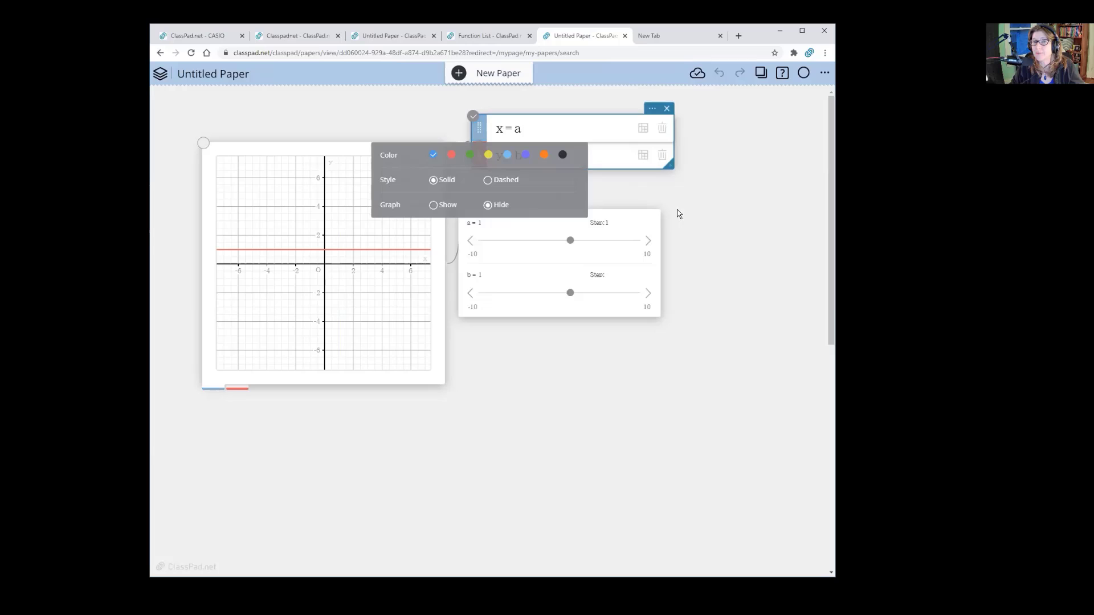
pyautogui.click(710, 218)
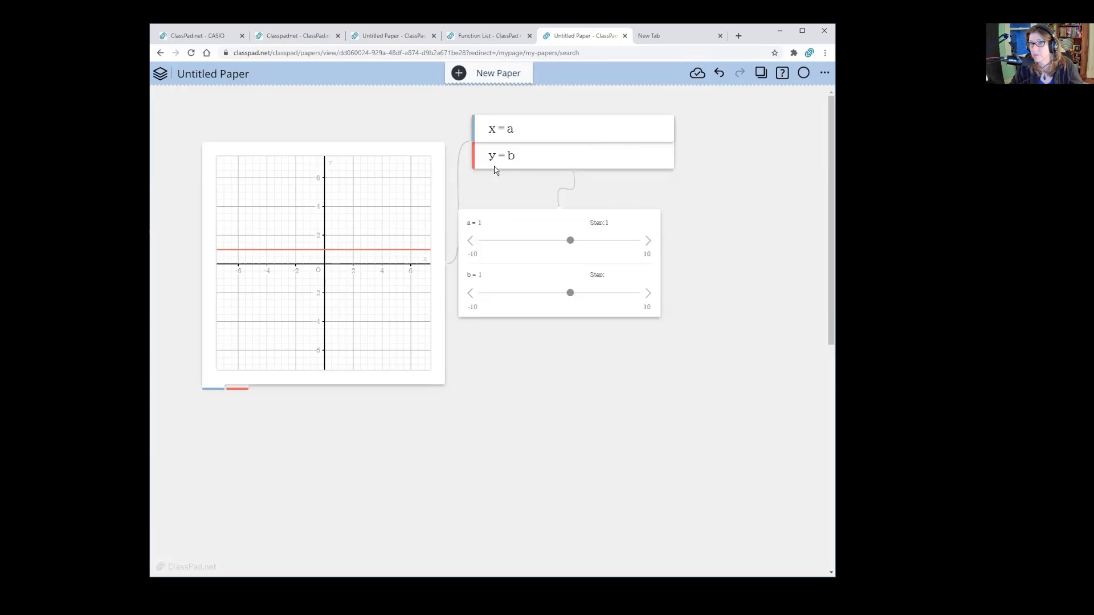
pyautogui.click(474, 159)
pyautogui.click(479, 156)
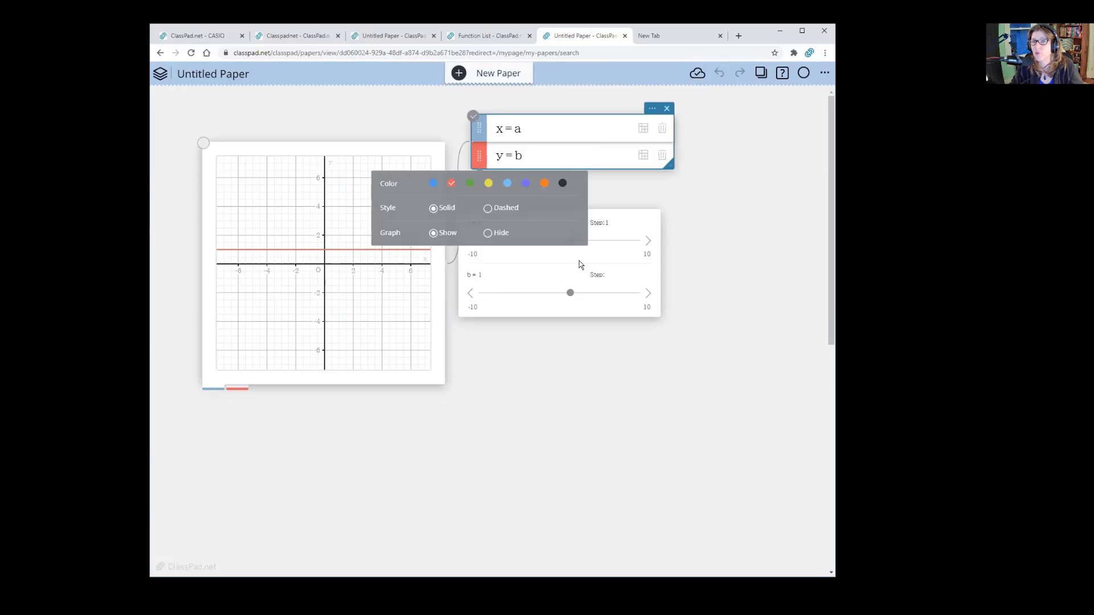
pyautogui.click(488, 233)
pyautogui.click(725, 215)
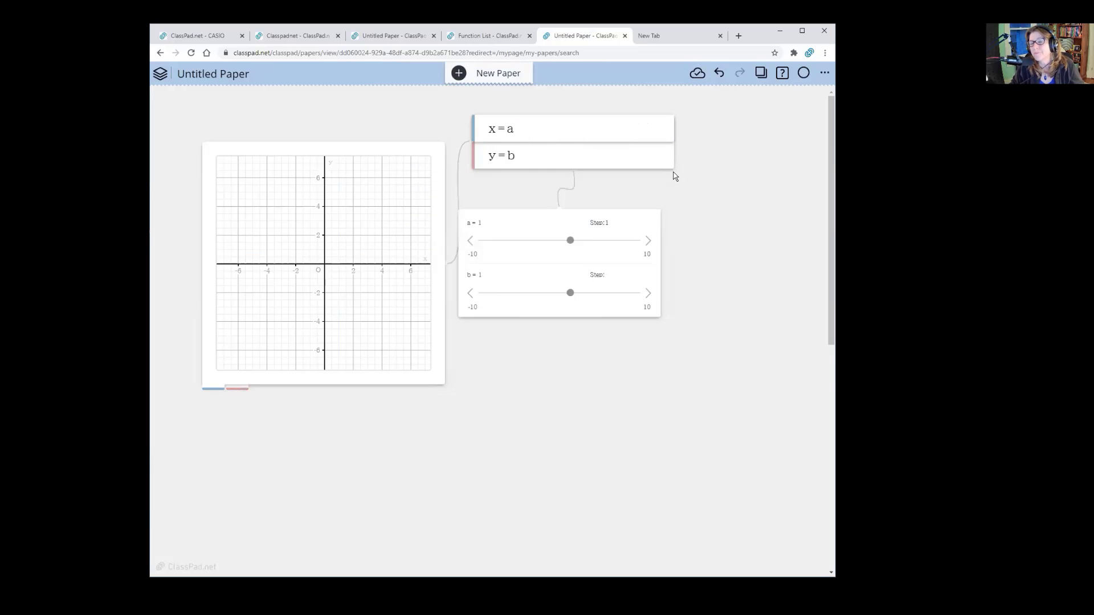
# Tuck the equation list behind the graph so that the graph covers it.
pyautogui.click(552, 137)
pyautogui.moveTo(529, 125); pyautogui.dragTo(317, 171)
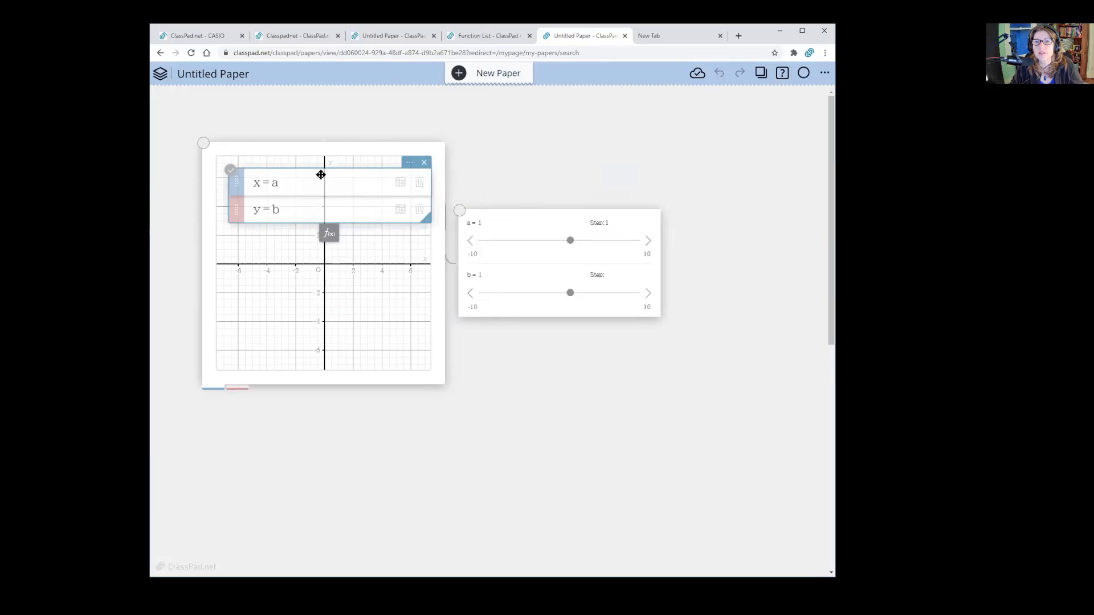
pyautogui.click(337, 148)
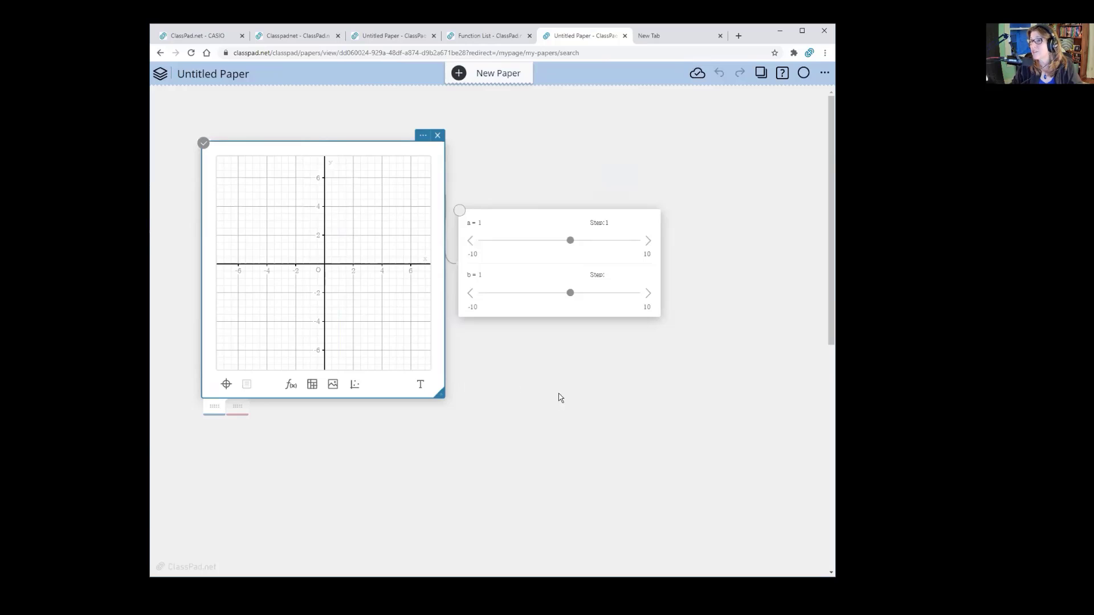
# Insert images.jpg into the graph, then move the sliders up and place the image settings directly beneath them.
pyautogui.click(332, 387)
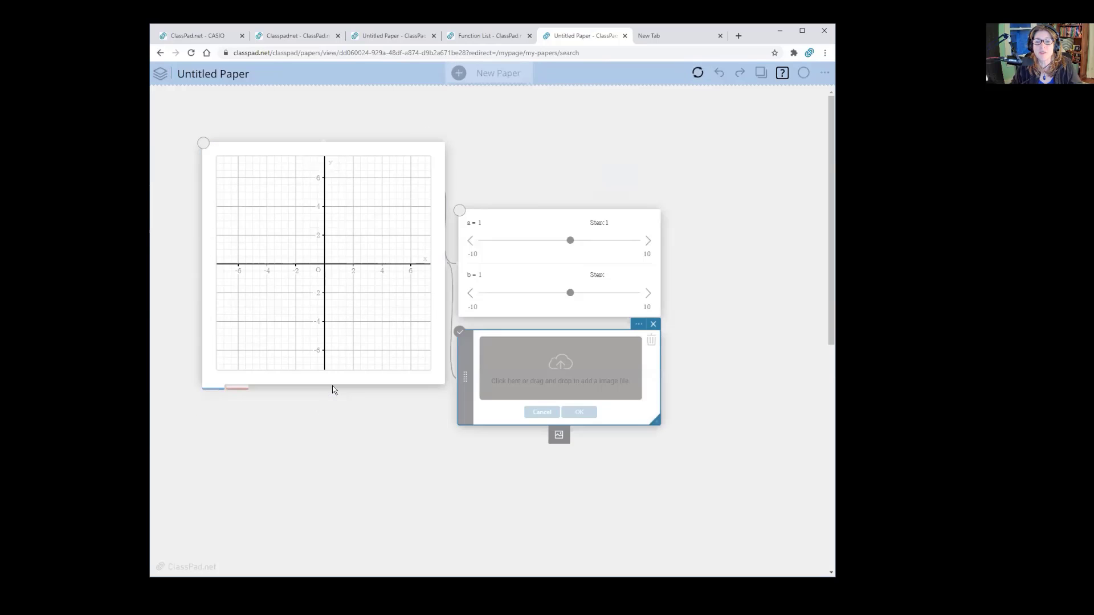
pyautogui.click(559, 368)
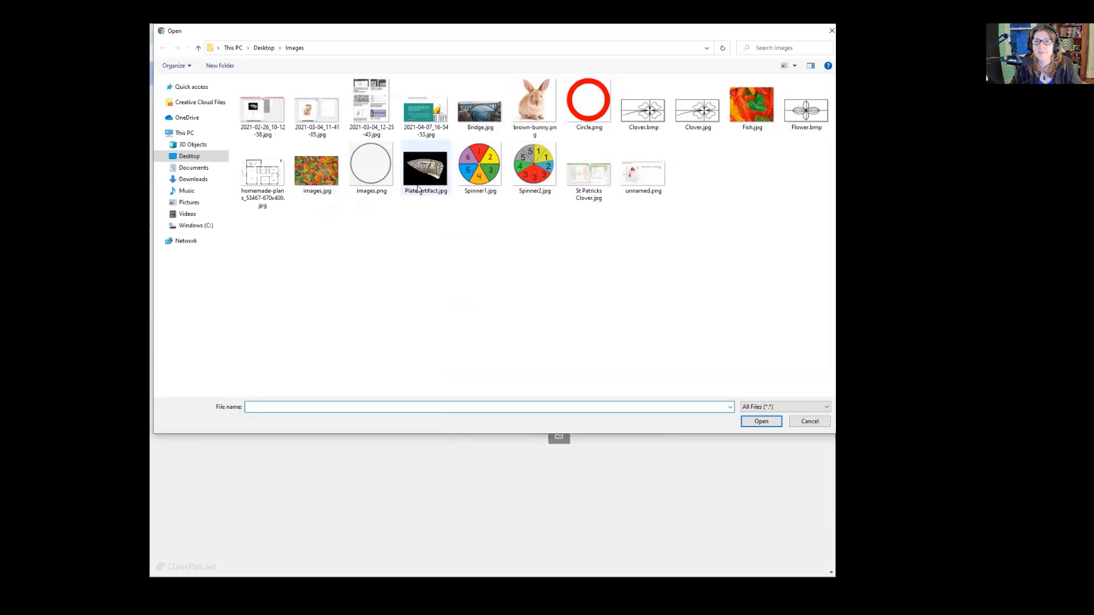
pyautogui.click(322, 184)
pyautogui.doubleClick(323, 184)
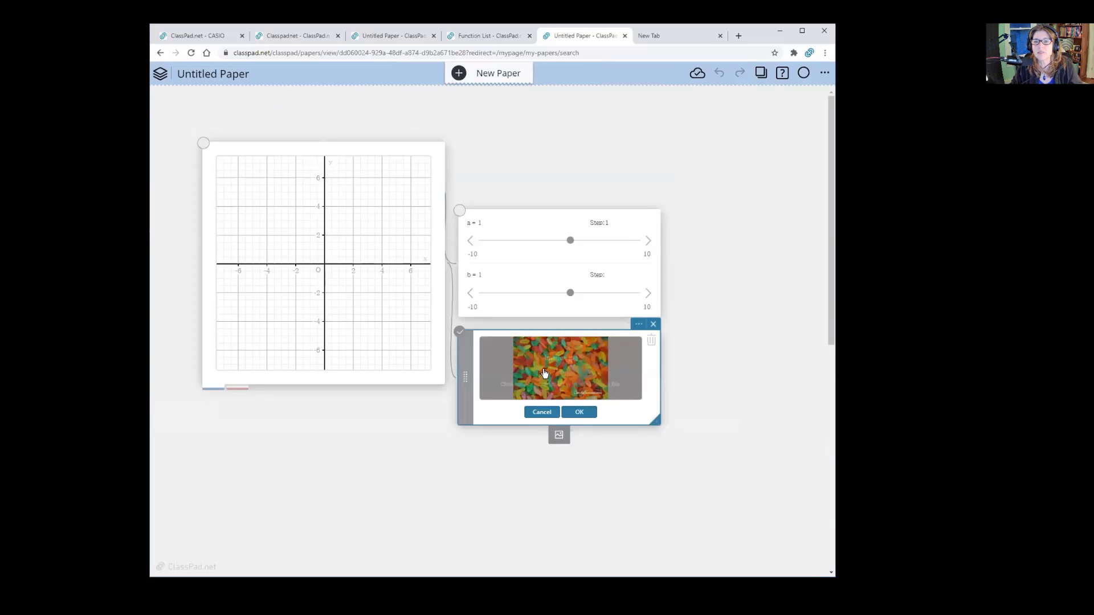
pyautogui.click(579, 412)
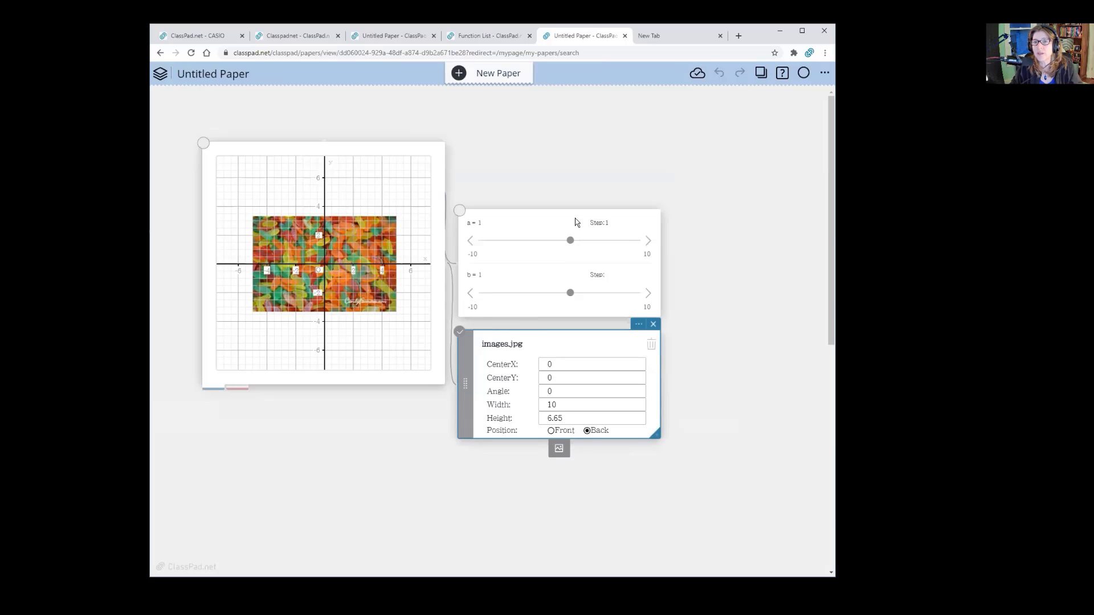
pyautogui.moveTo(575, 213); pyautogui.dragTo(588, 117)
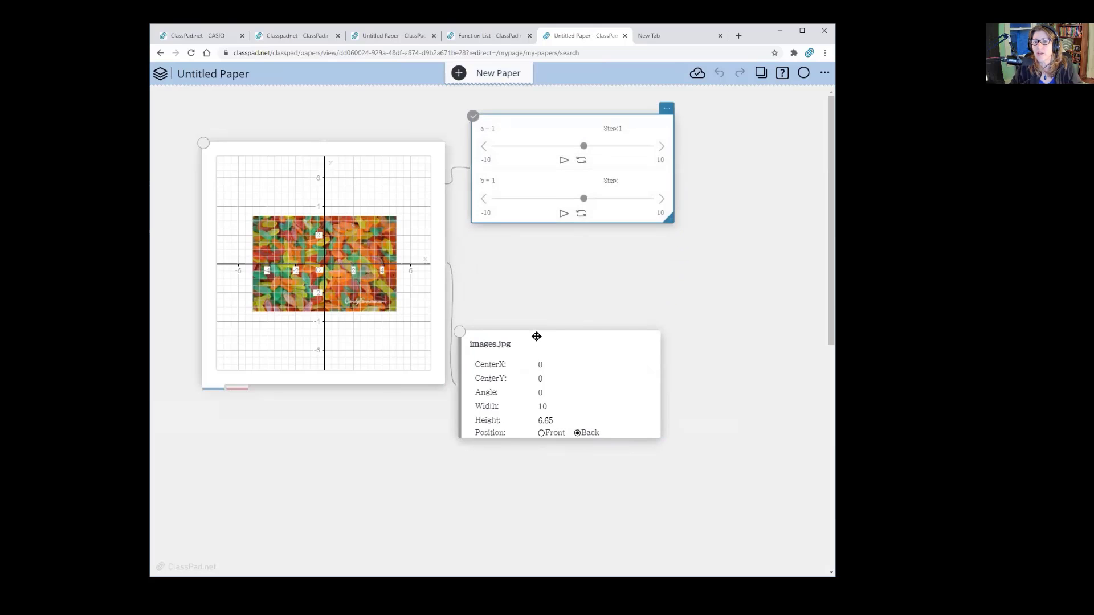
pyautogui.moveTo(537, 337); pyautogui.dragTo(543, 241)
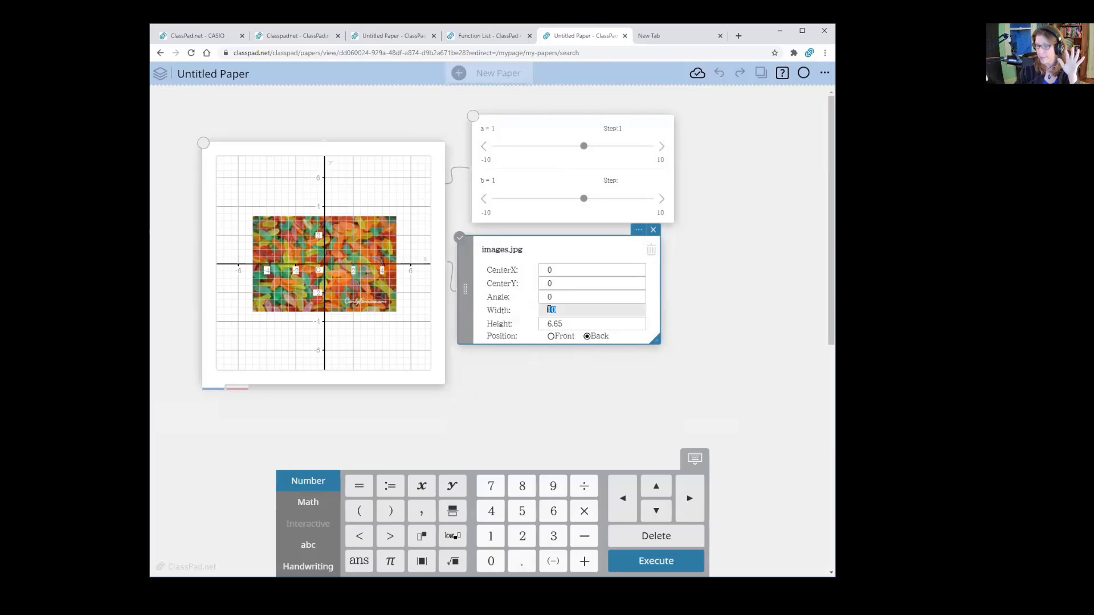
# Set the candy image's width to 20 and its height to 13.
pyautogui.click(550, 309)
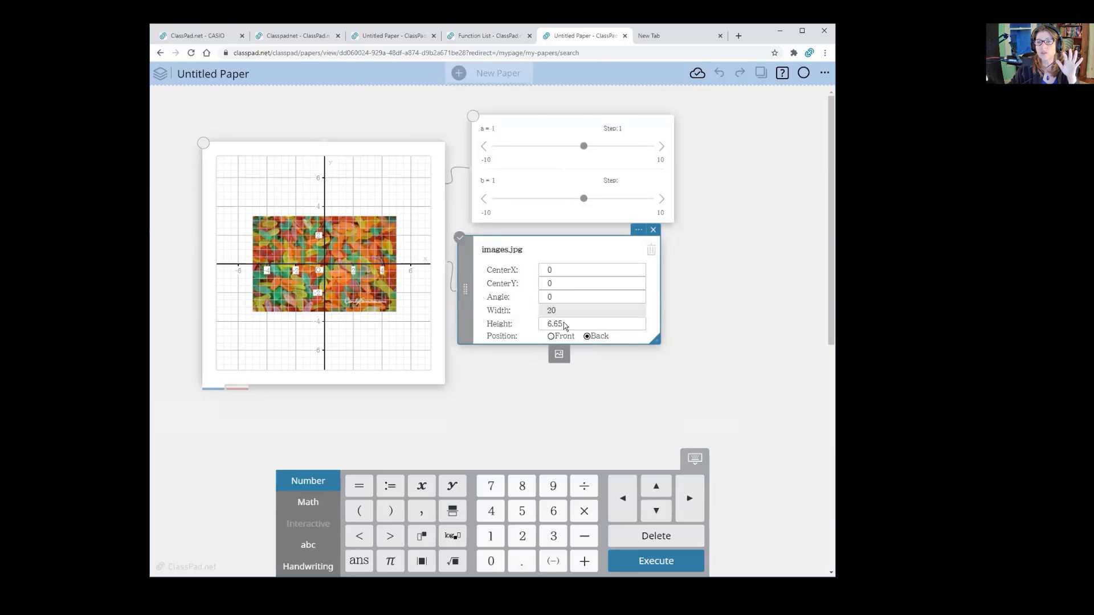
pyautogui.click(563, 323)
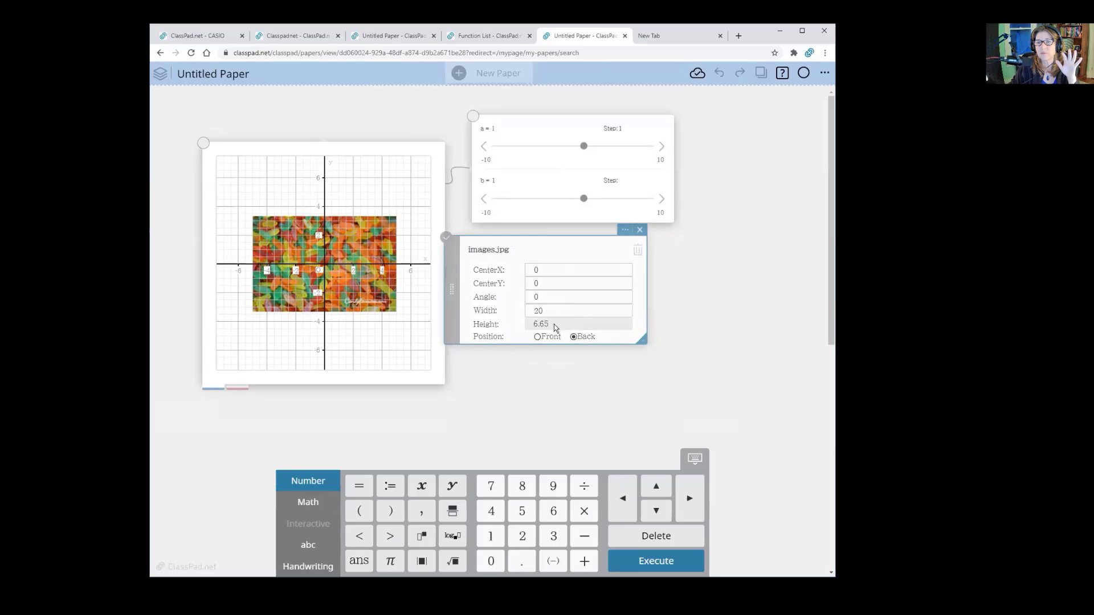
pyautogui.click(546, 322)
pyautogui.doubleClick(548, 323)
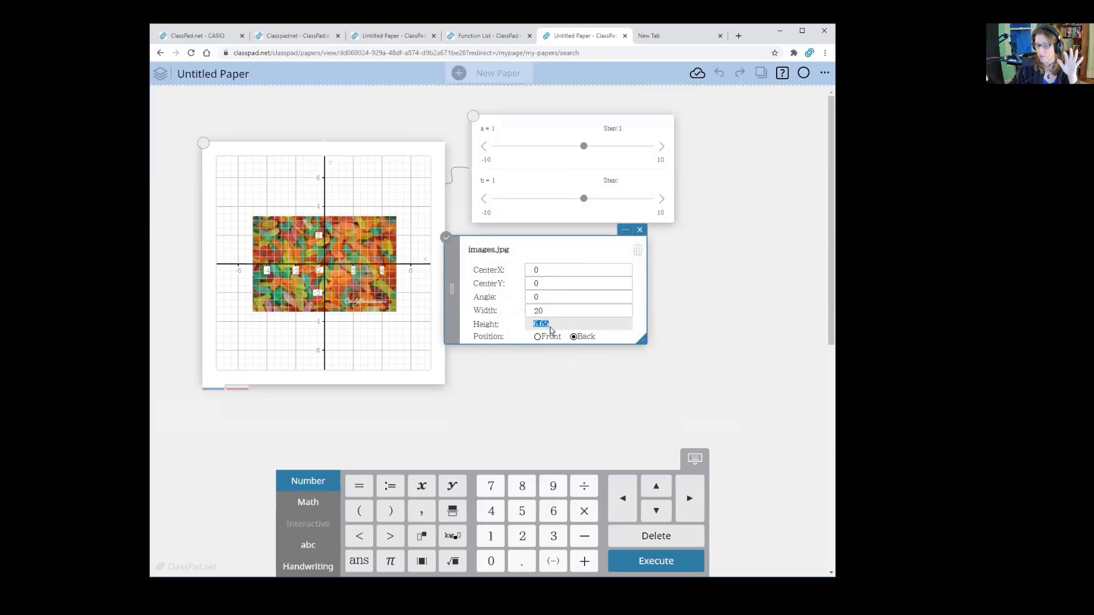
pyautogui.write('13')
pyautogui.press('Return')
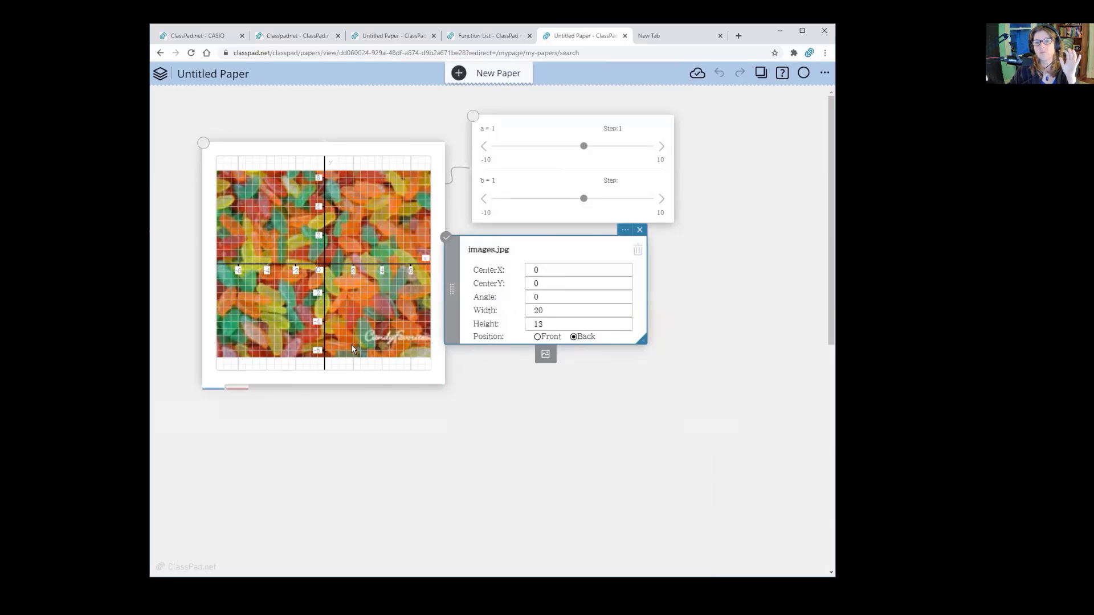
# Turn off the graph's grid, numbering, axes and labels.
pyautogui.click(353, 335)
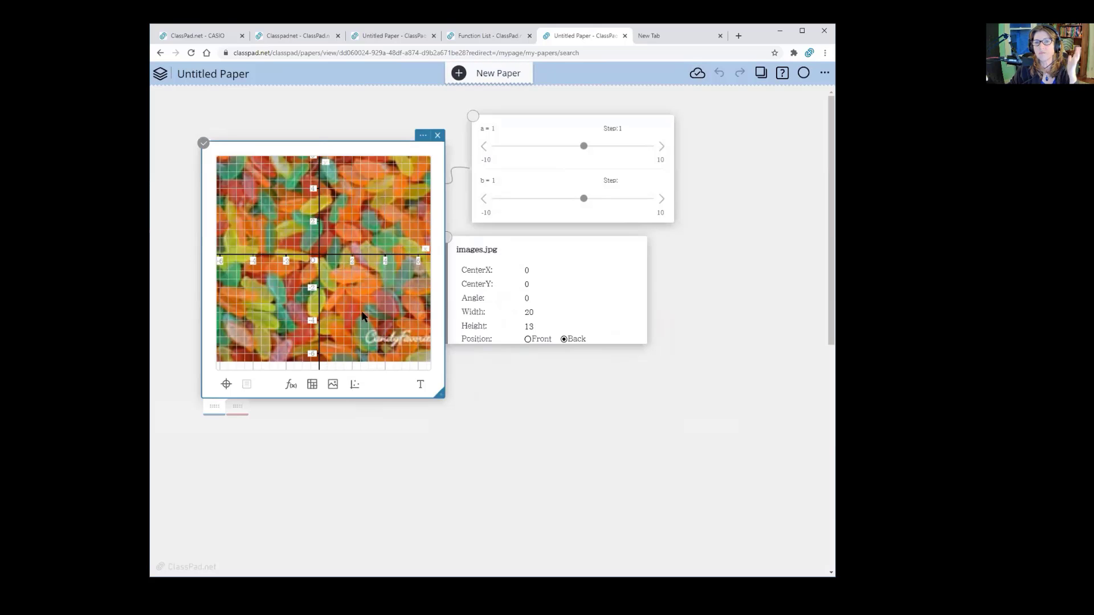
pyautogui.click(423, 137)
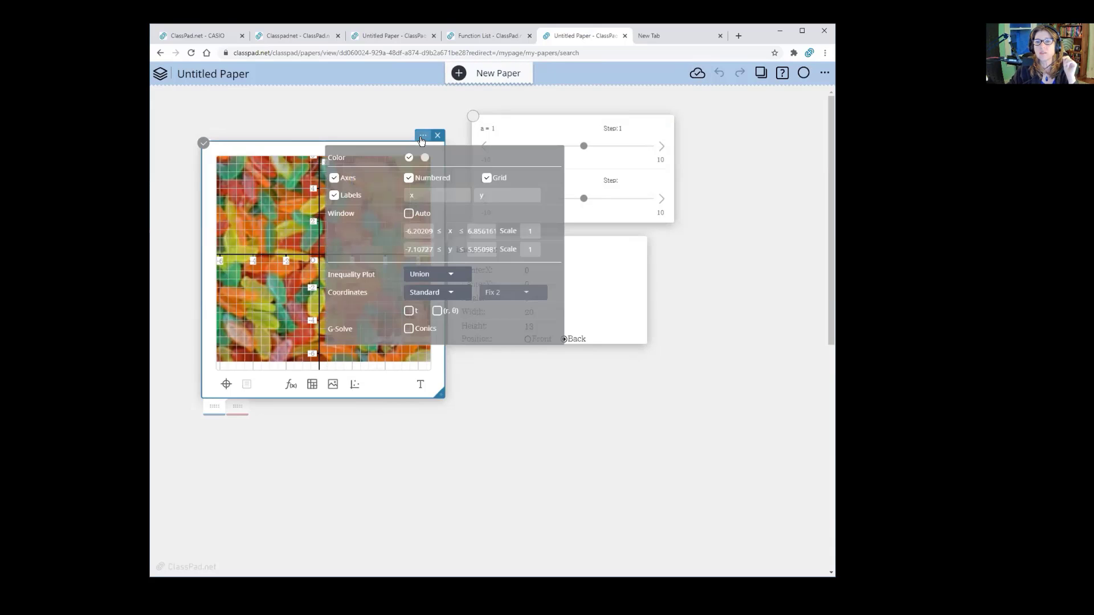
pyautogui.click(486, 177)
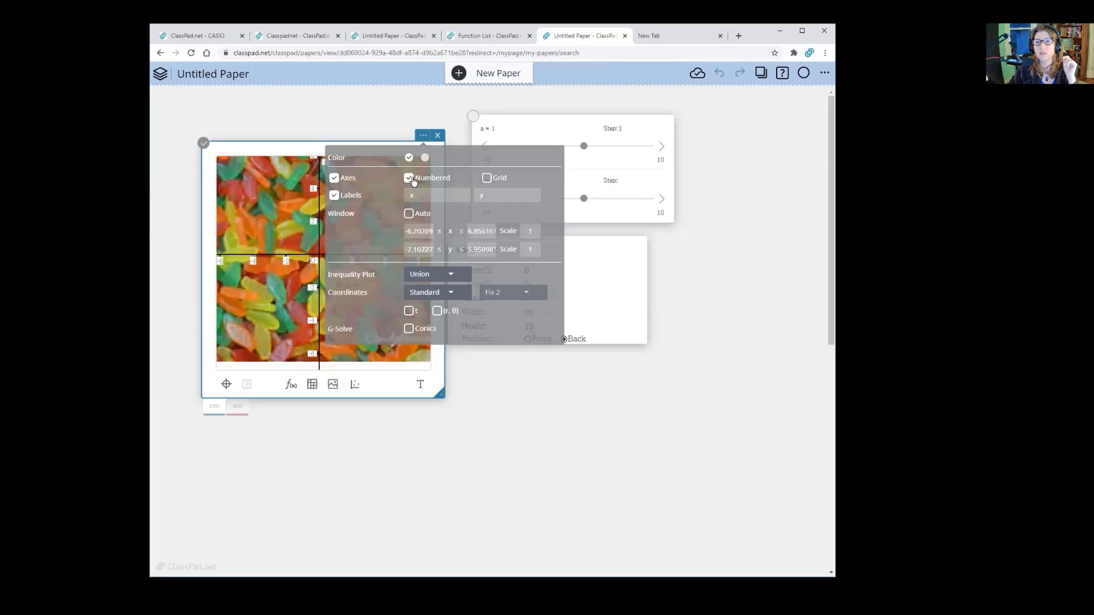
pyautogui.click(409, 178)
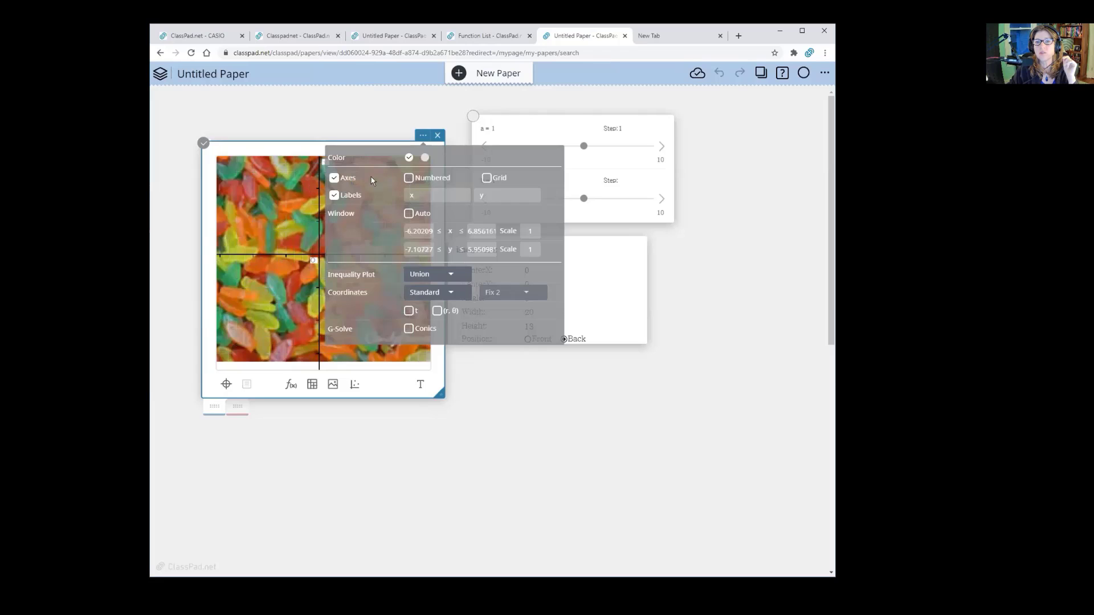
pyautogui.click(334, 178)
pyautogui.click(334, 195)
pyautogui.click(586, 433)
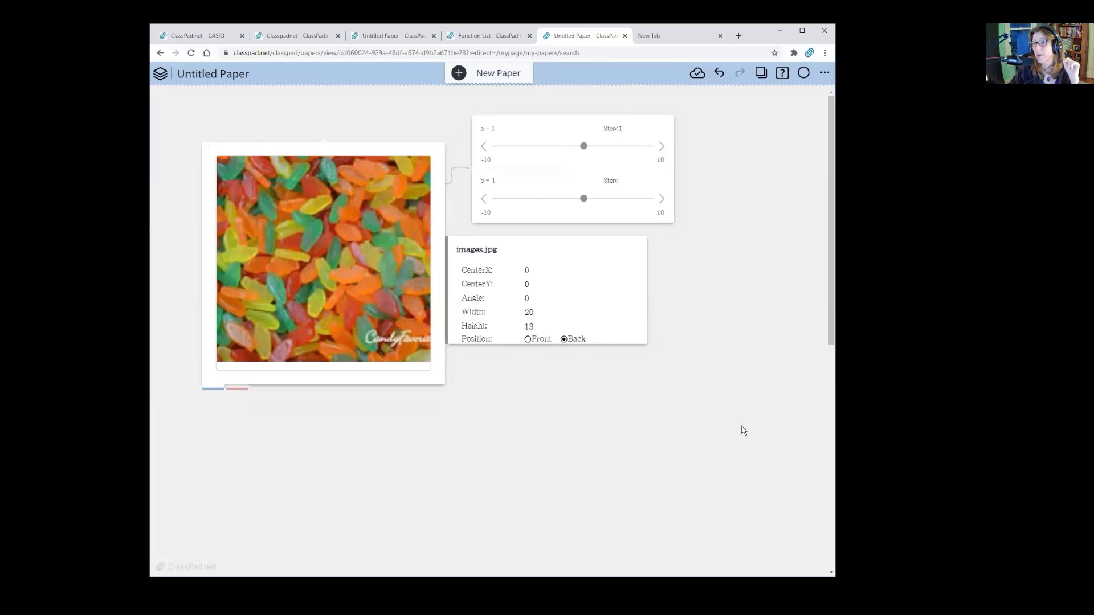
# Align the image settings under the sliders and add net-2064613_1920.jpg from Downloads as a second graph image.
pyautogui.moveTo(593, 277); pyautogui.dragTo(618, 275)
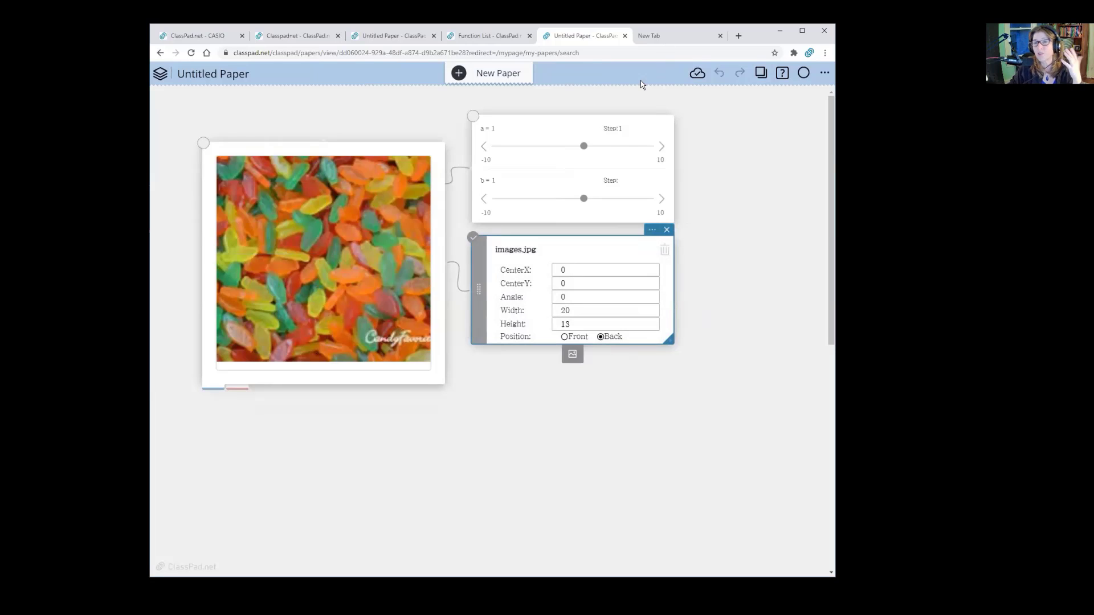
pyautogui.click(574, 355)
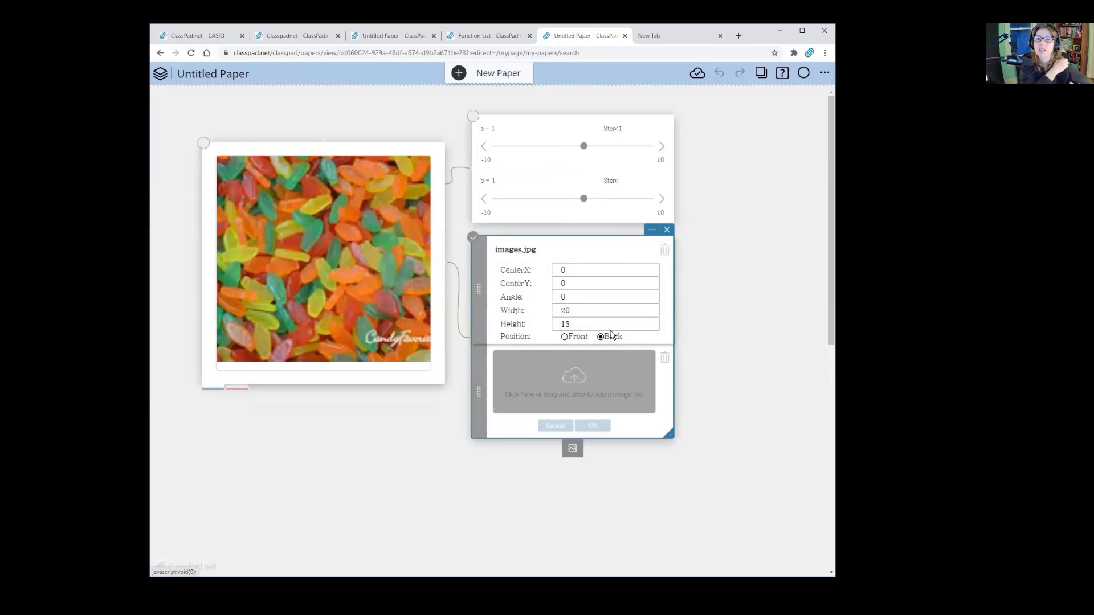
pyautogui.click(569, 385)
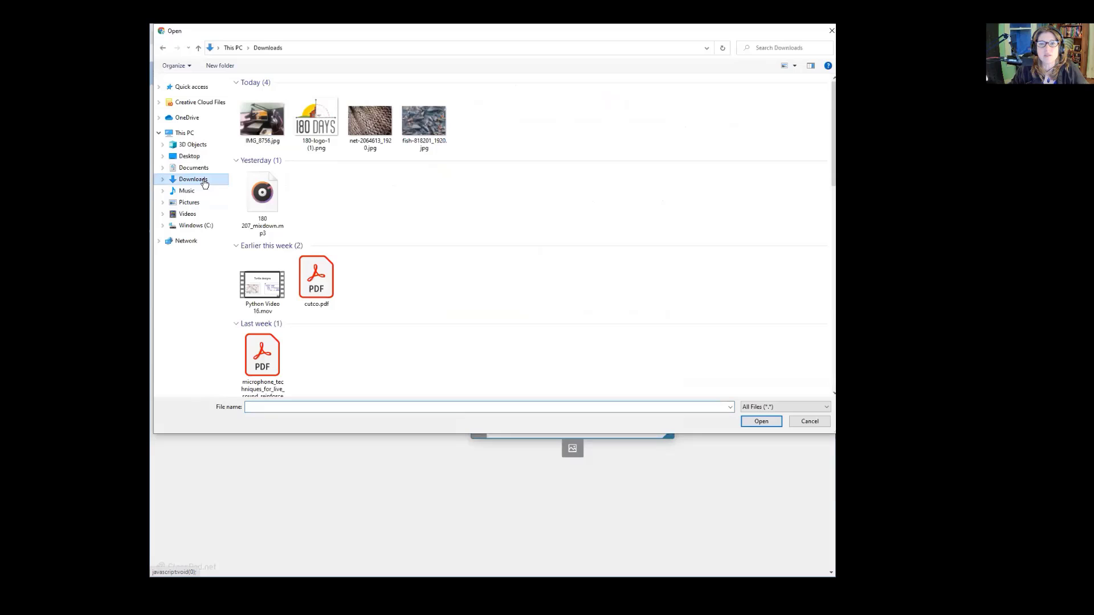
pyautogui.click(368, 132)
pyautogui.doubleClick(368, 132)
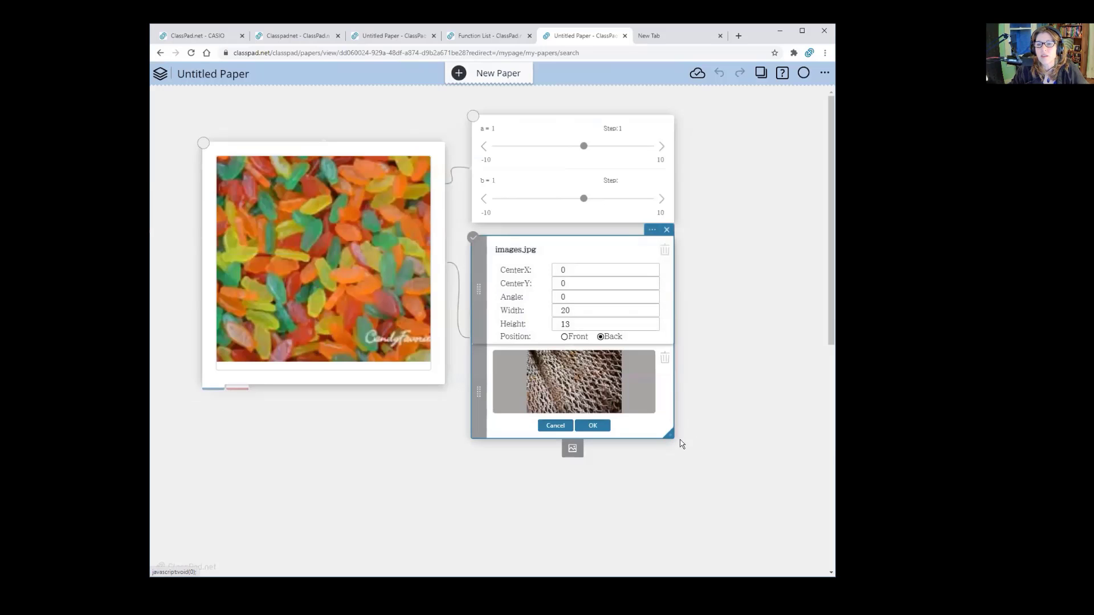
pyautogui.click(593, 426)
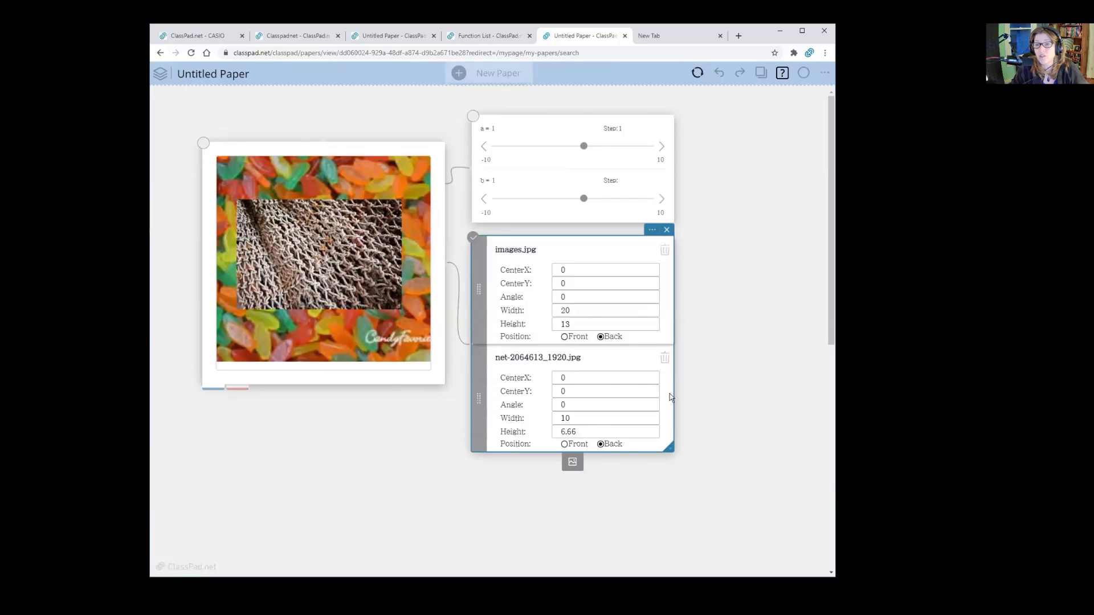
# Set the net image's width to 2 and its height to 1.
pyautogui.click(569, 381)
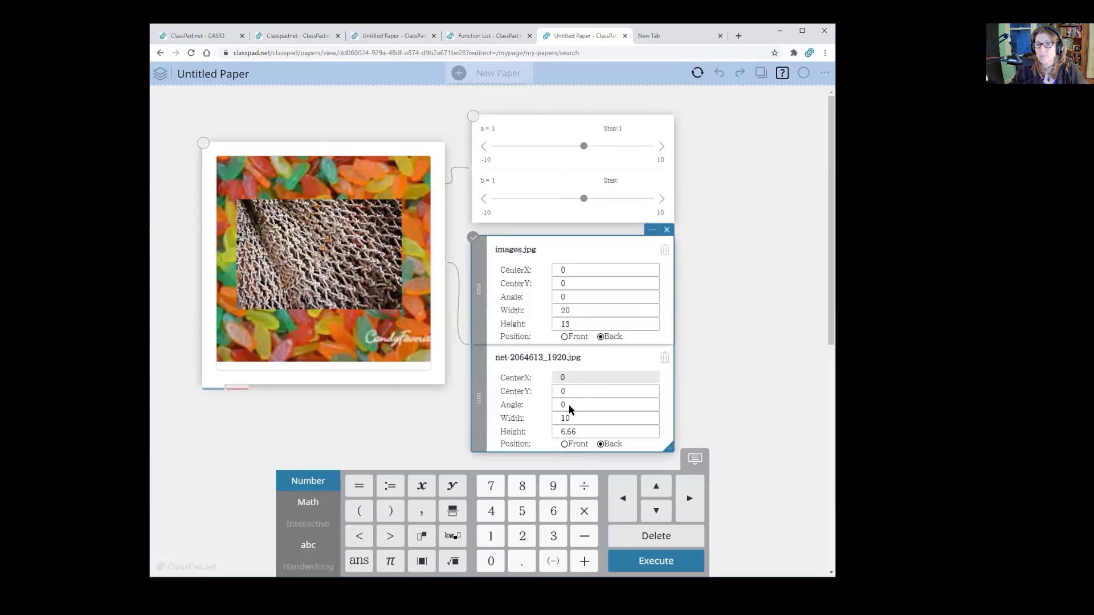
pyautogui.click(574, 420)
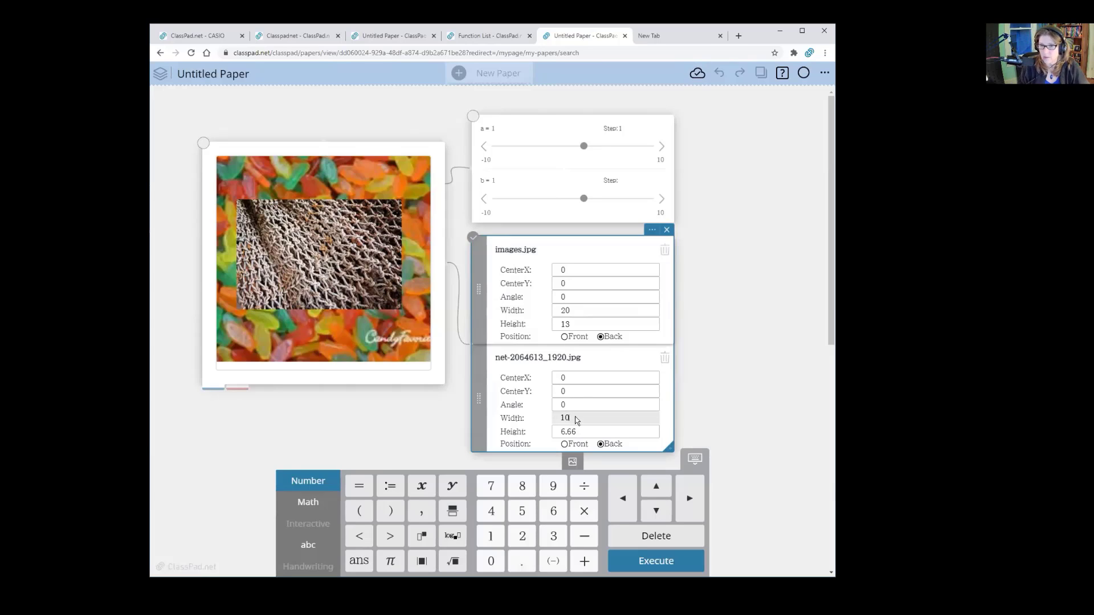
pyautogui.press('BackSpace')
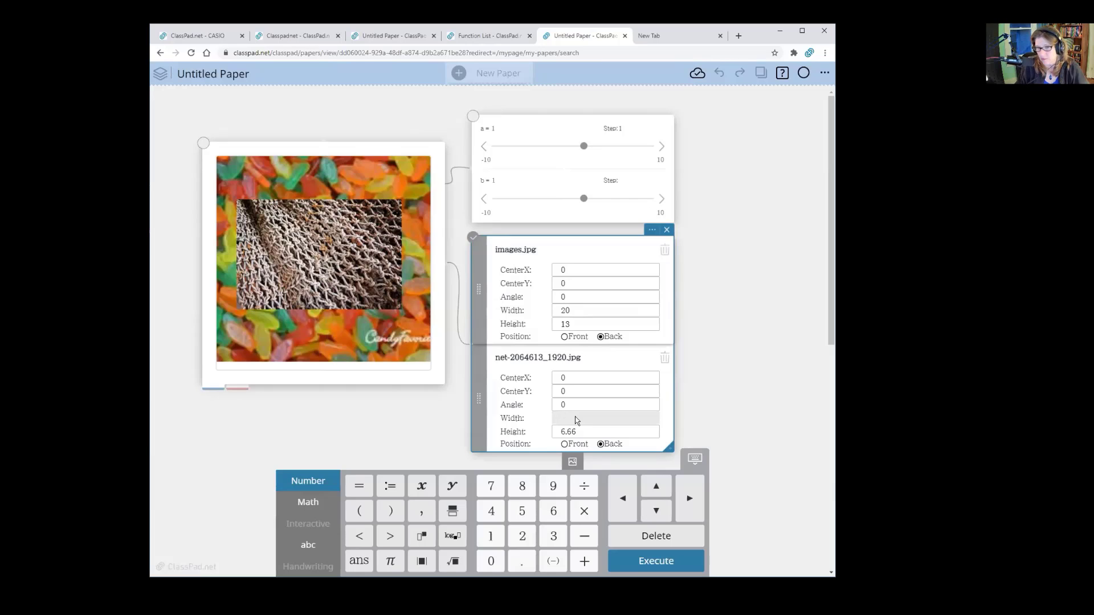
pyautogui.write('2')
pyautogui.click(580, 434)
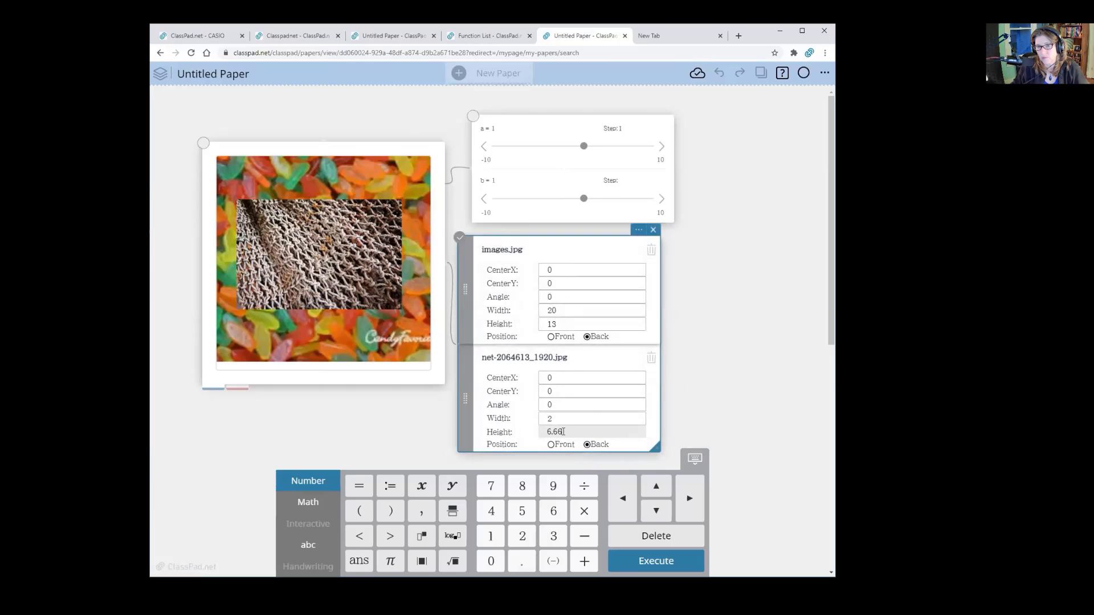
pyautogui.moveTo(564, 432); pyautogui.dragTo(549, 433)
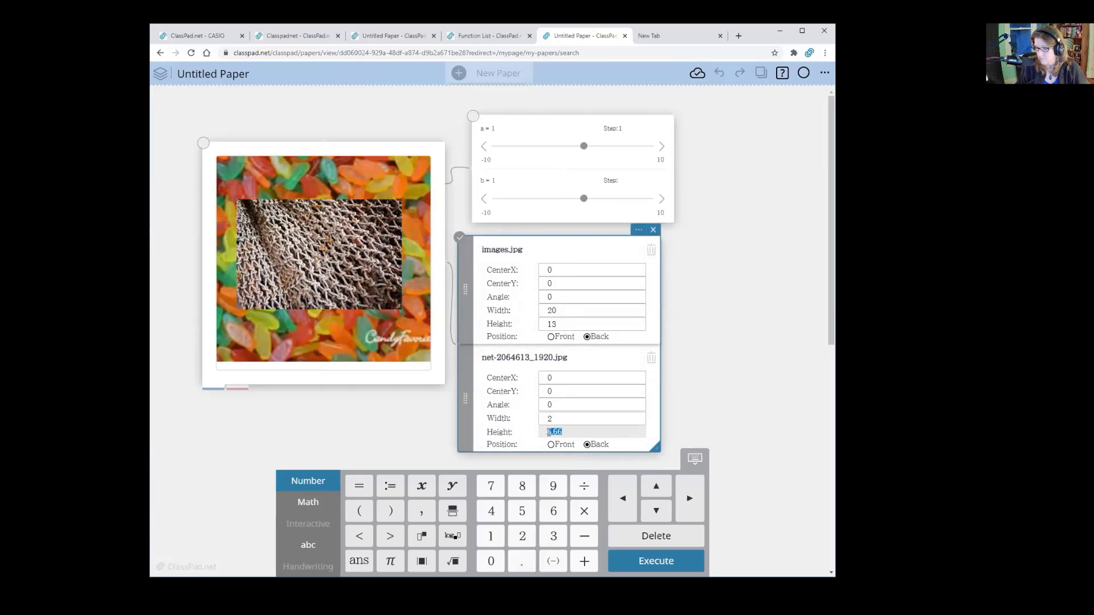
pyautogui.press('BackSpace')
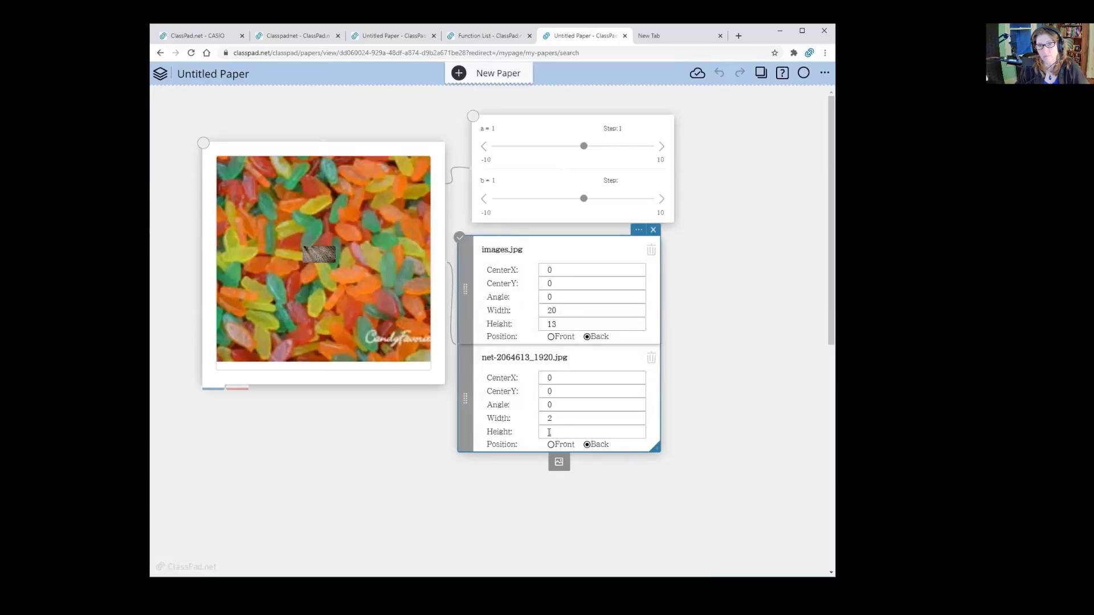
pyautogui.write('1')
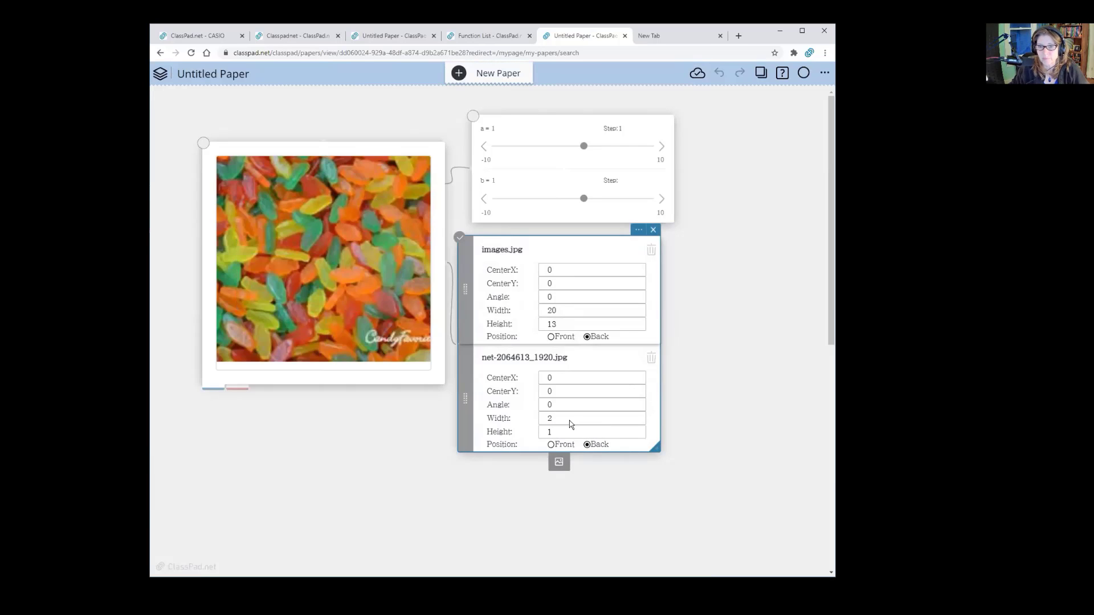
# Resize the net image to width 5 and height 3, with its position set to Front.
pyautogui.click(558, 420)
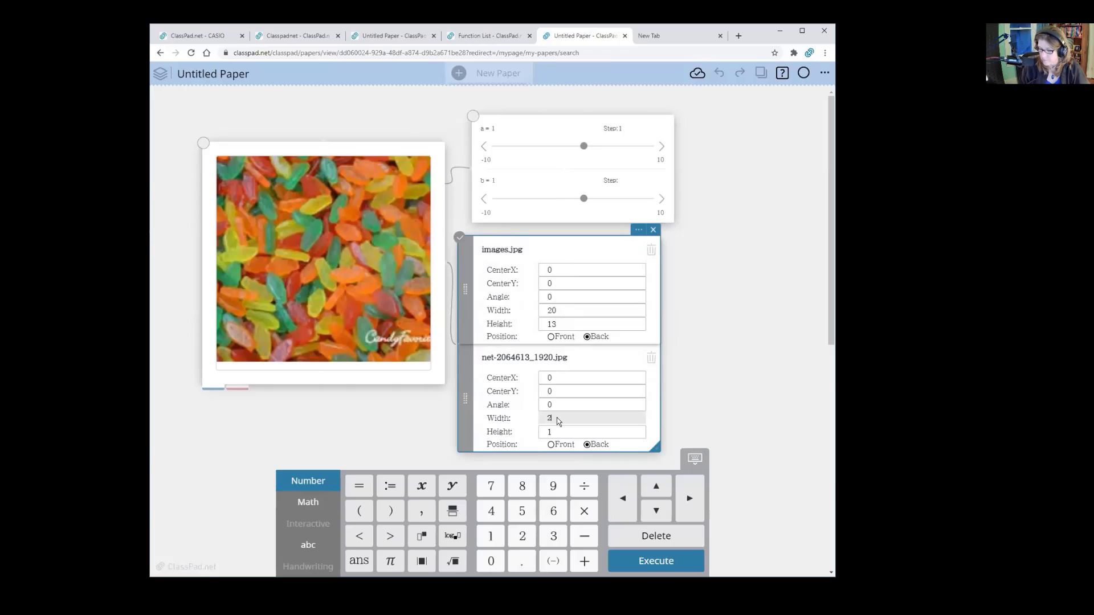
pyautogui.press('BackSpace')
pyautogui.write('5')
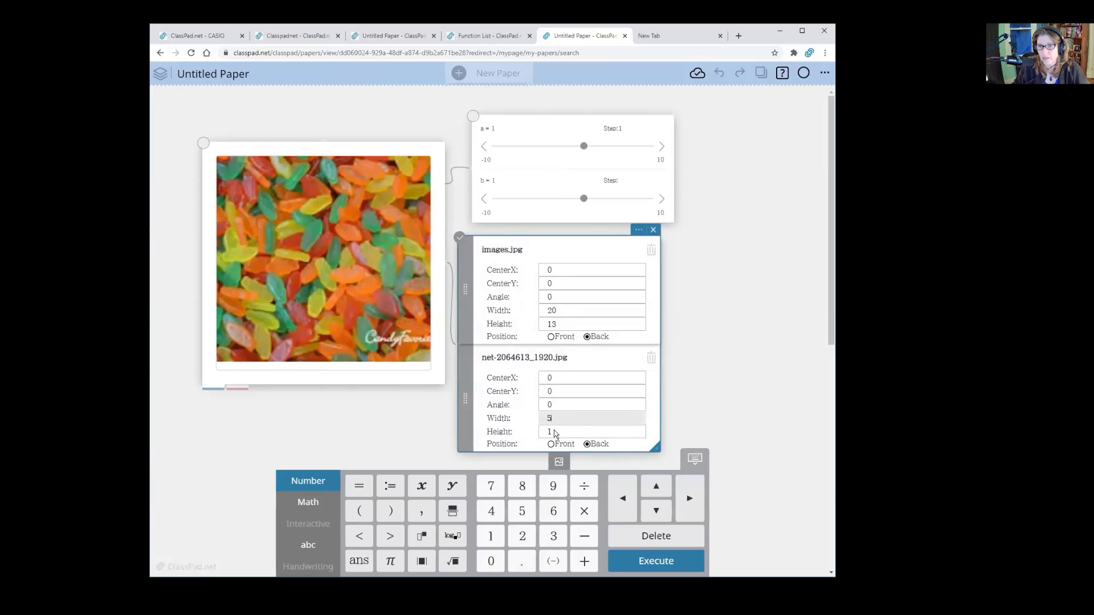
pyautogui.click(556, 432)
pyautogui.press('BackSpace')
pyautogui.write('3')
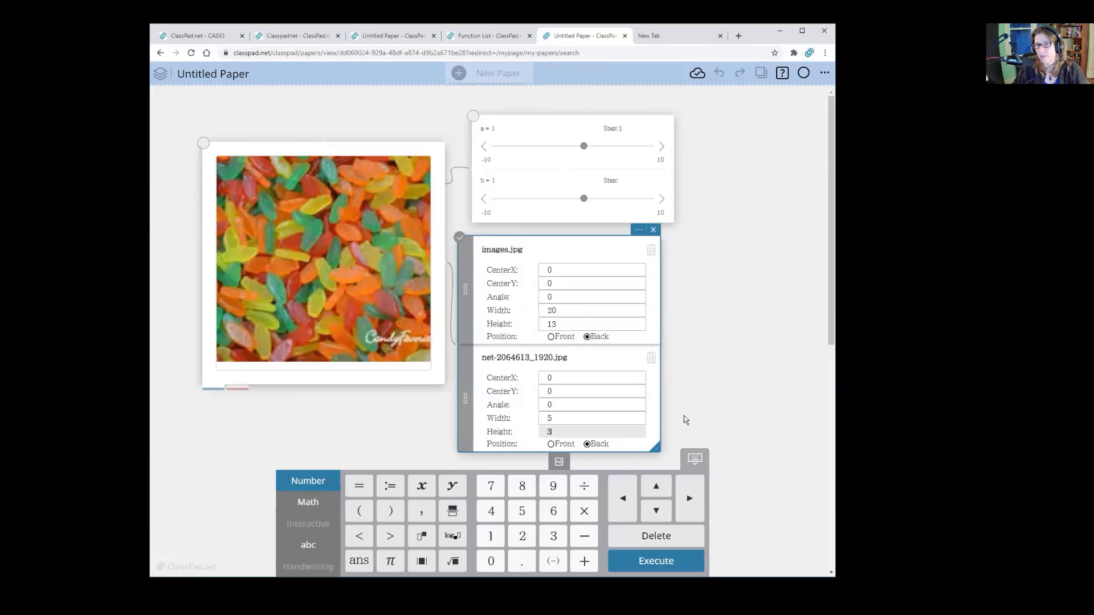
pyautogui.click(716, 415)
pyautogui.click(547, 447)
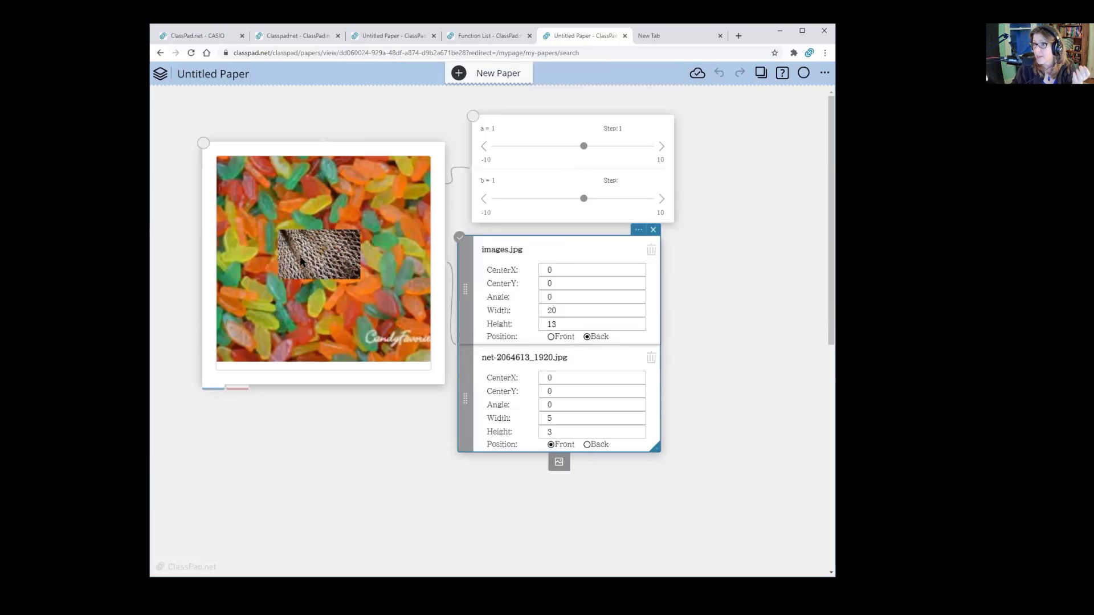
# Link the net image's center to the sliders, with CenterX as a and CenterY as b.
pyautogui.click(554, 379)
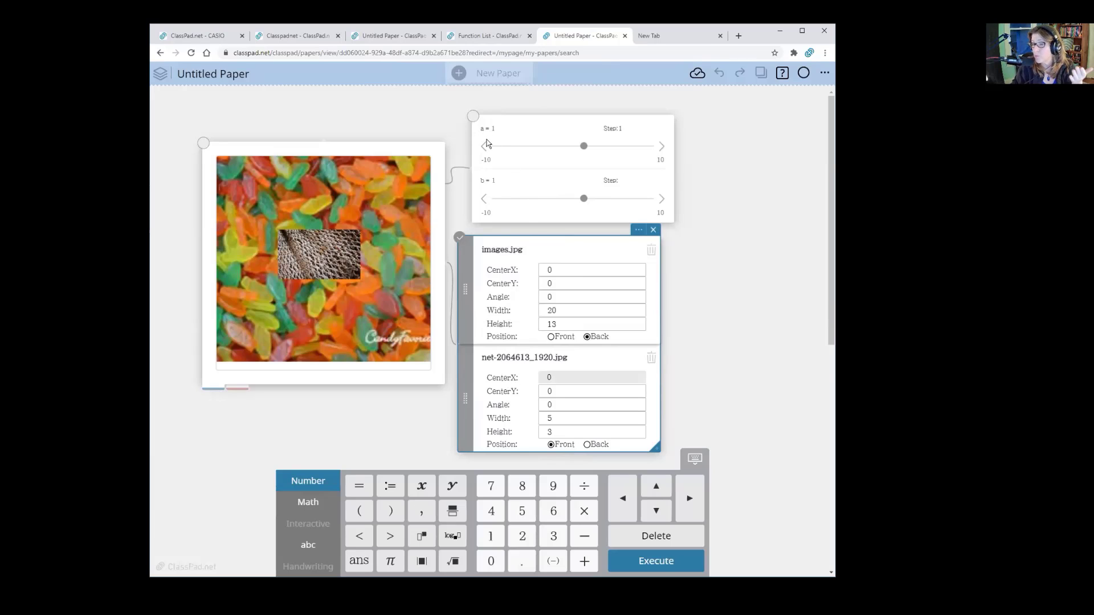
pyautogui.press('BackSpace')
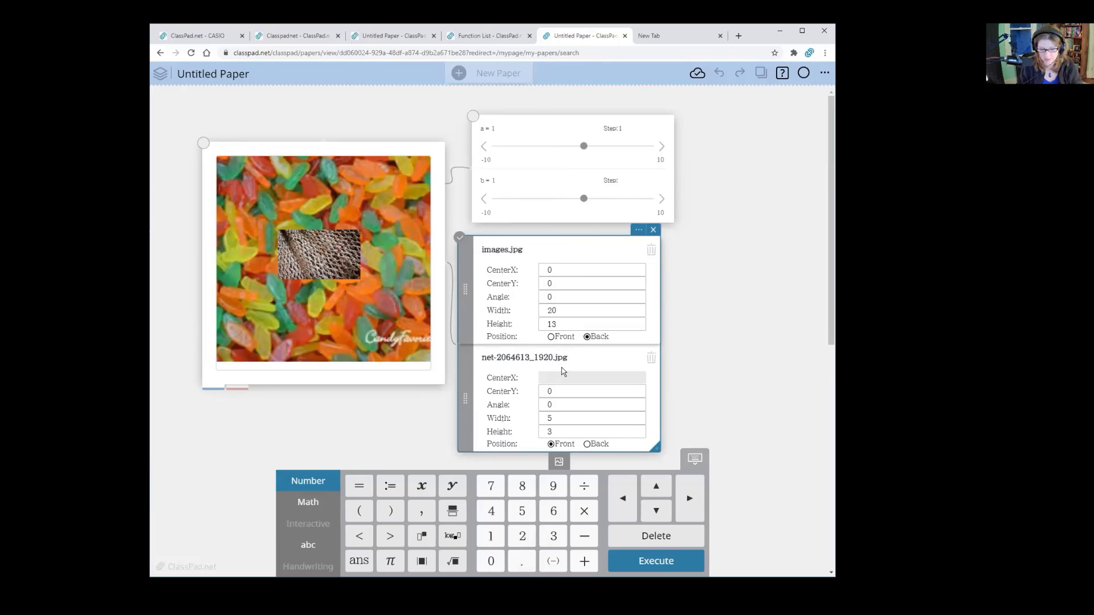
pyautogui.write('a')
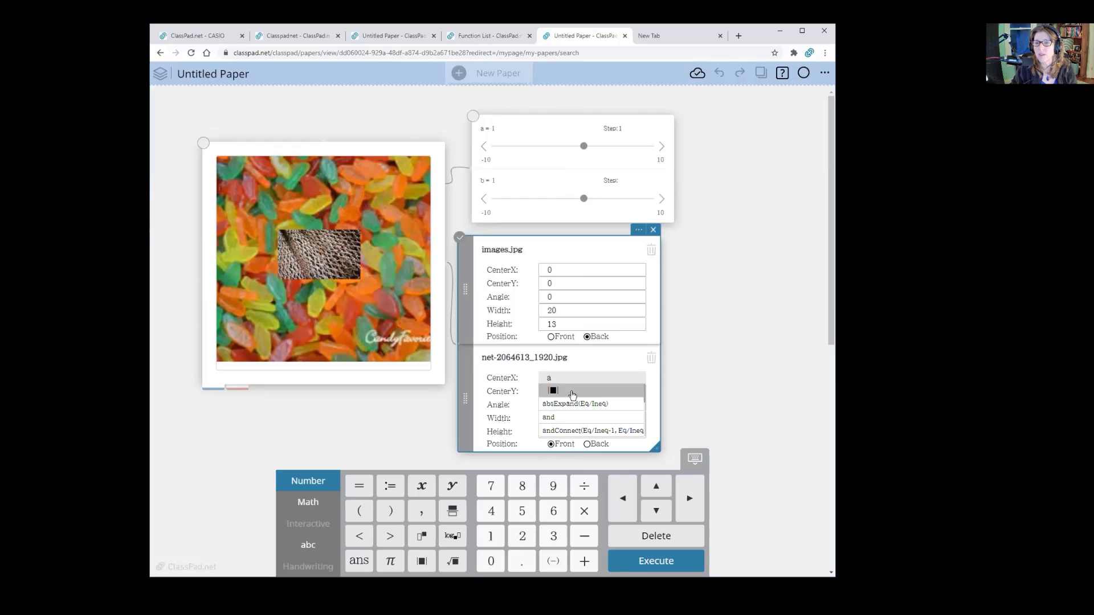
pyautogui.press('Escape')
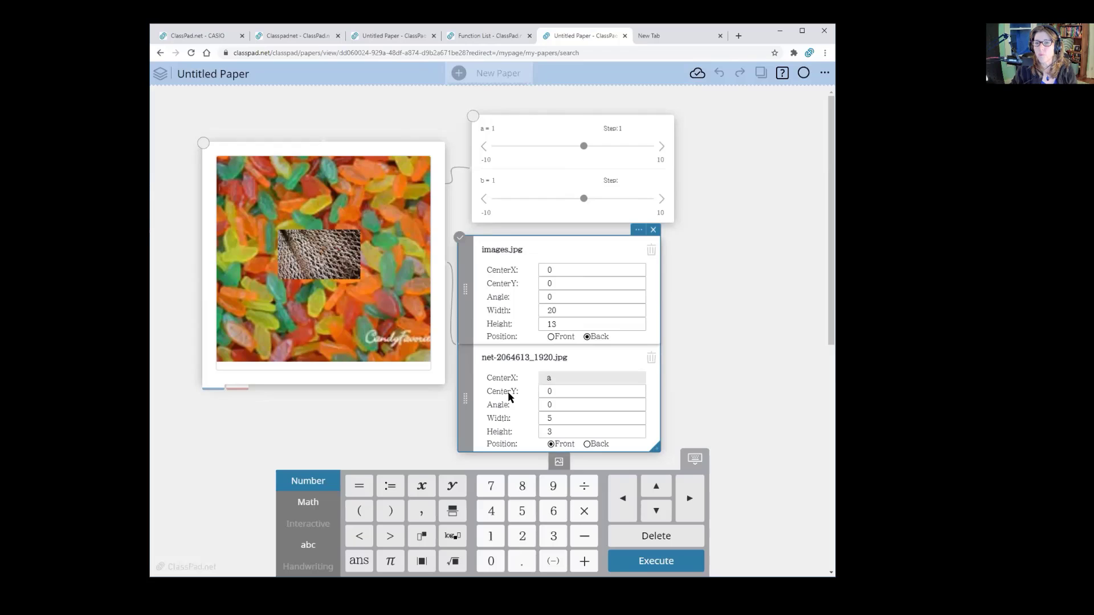
pyautogui.click(554, 392)
pyautogui.write('b')
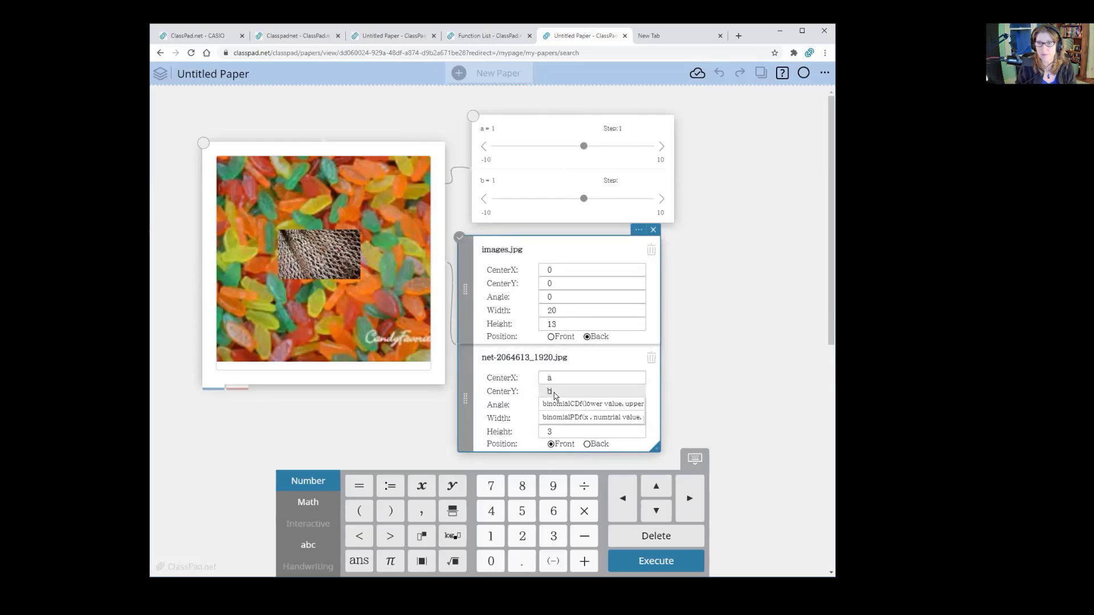
pyautogui.press('Return')
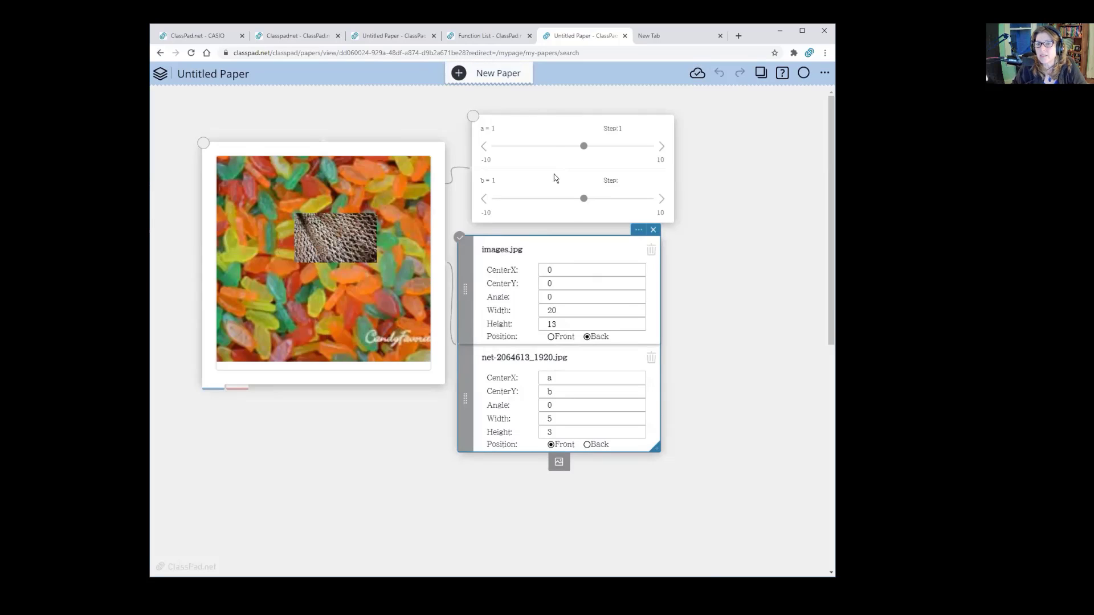
# Move the net over the candy by setting slider a to 3 and slider b to about -1.7.
pyautogui.click(584, 147)
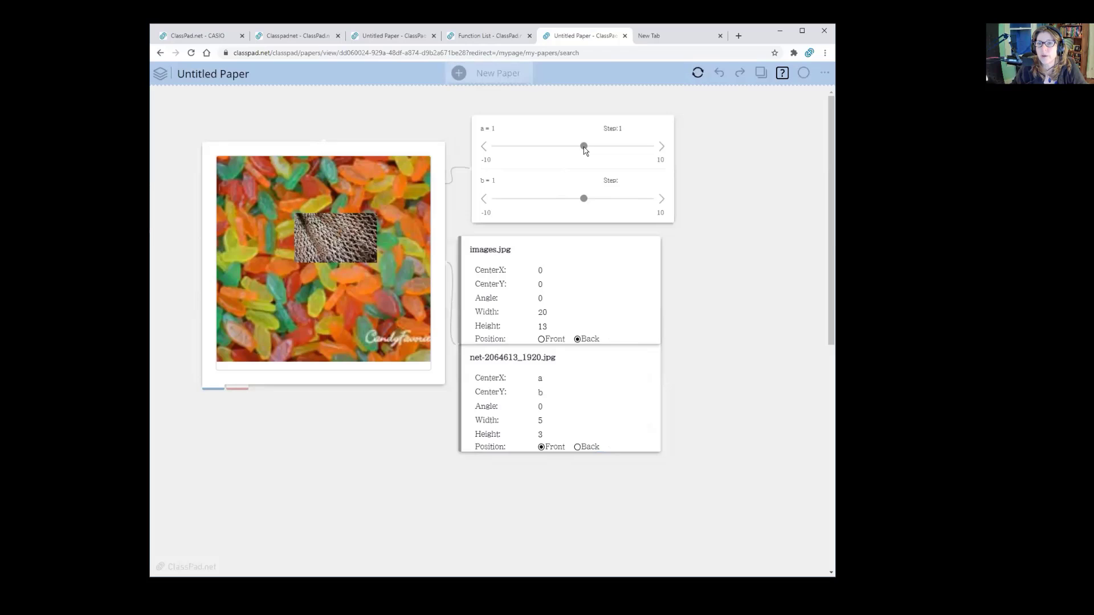
pyautogui.moveTo(590, 150); pyautogui.dragTo(600, 147)
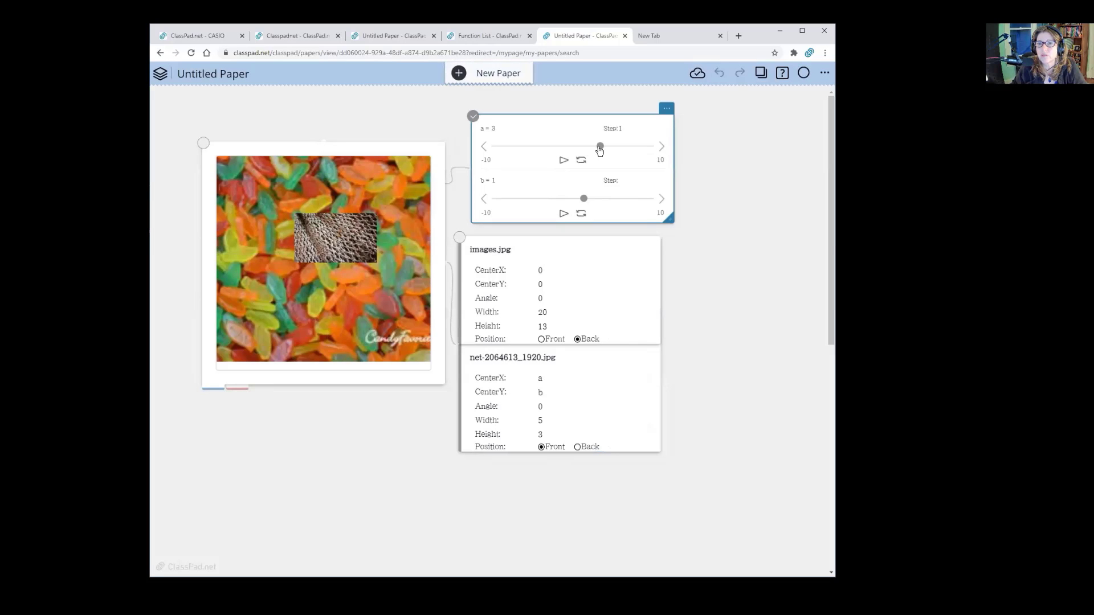
pyautogui.moveTo(587, 201); pyautogui.dragTo(563, 200)
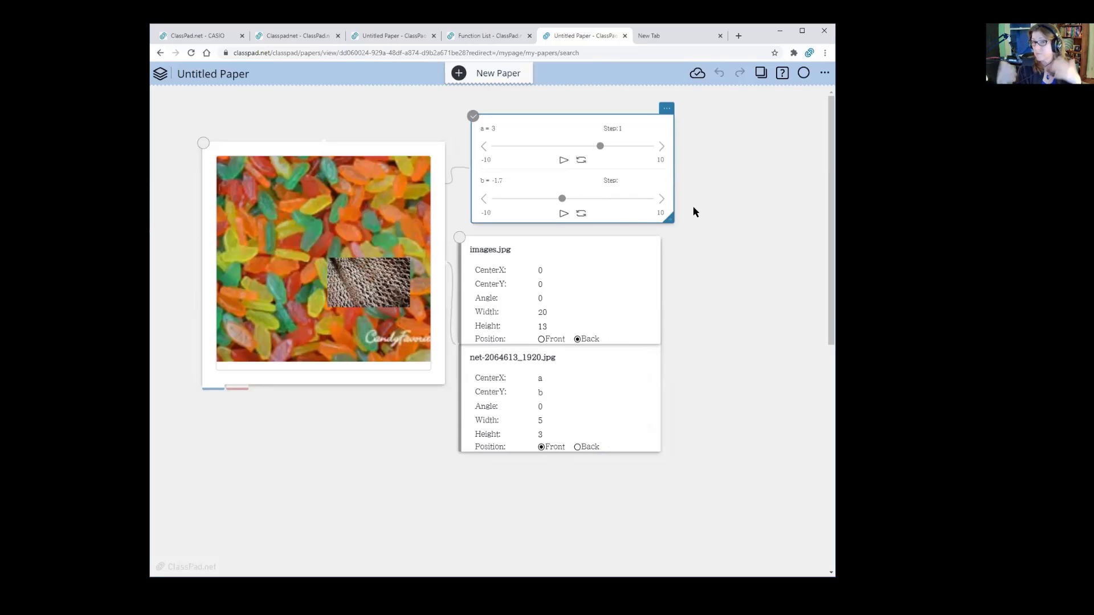
# Hide the image settings behind the graph and line the sliders up with the graph's upper edge.
pyautogui.moveTo(597, 258); pyautogui.dragTo(359, 181)
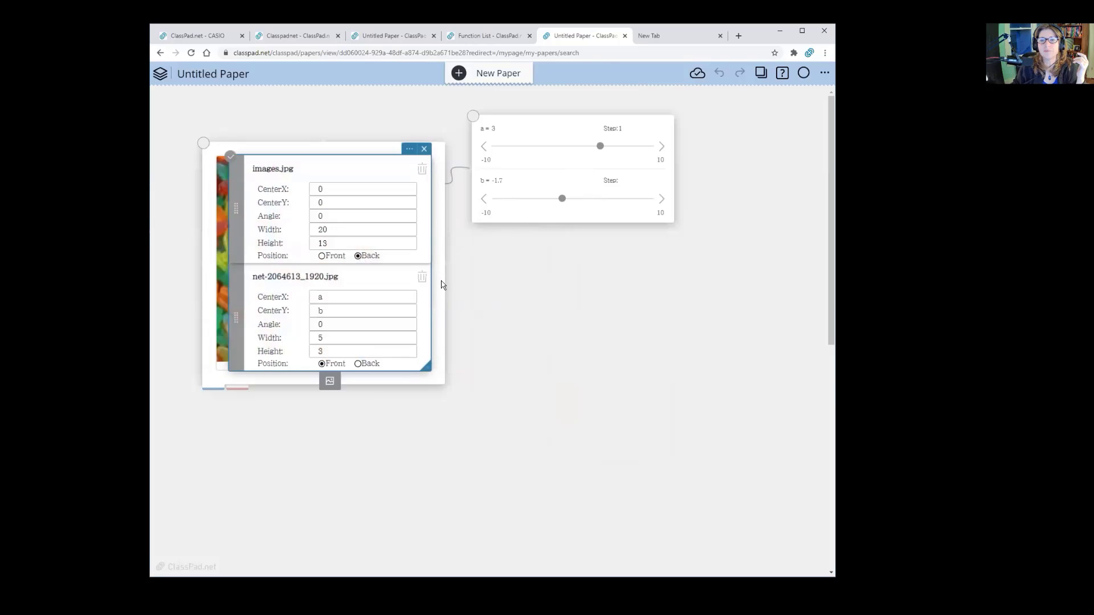
pyautogui.click(491, 296)
pyautogui.moveTo(553, 128); pyautogui.dragTo(555, 159)
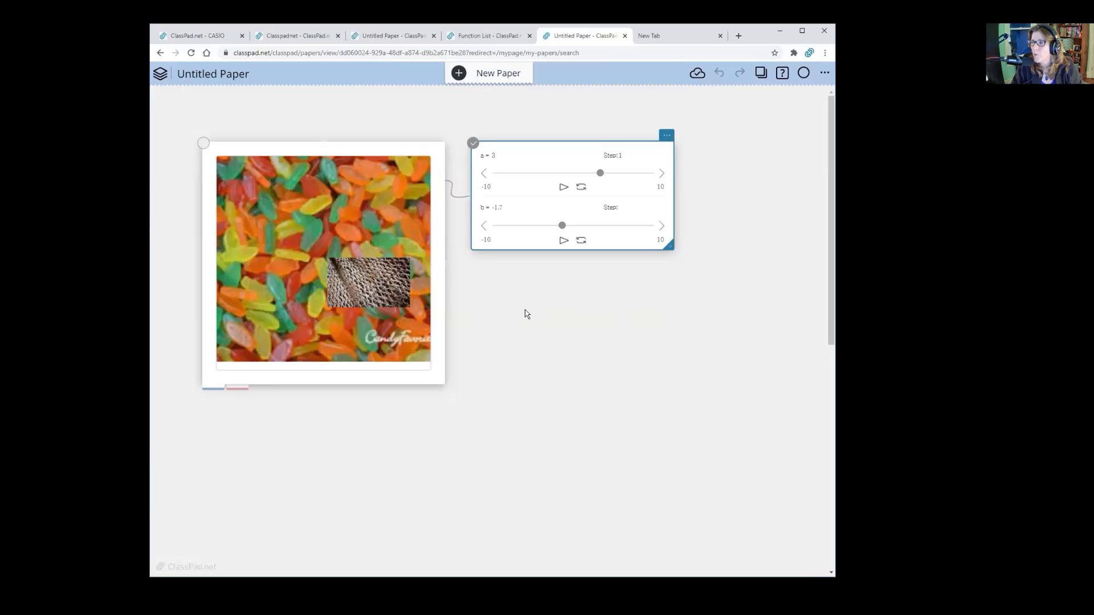
pyautogui.click(488, 302)
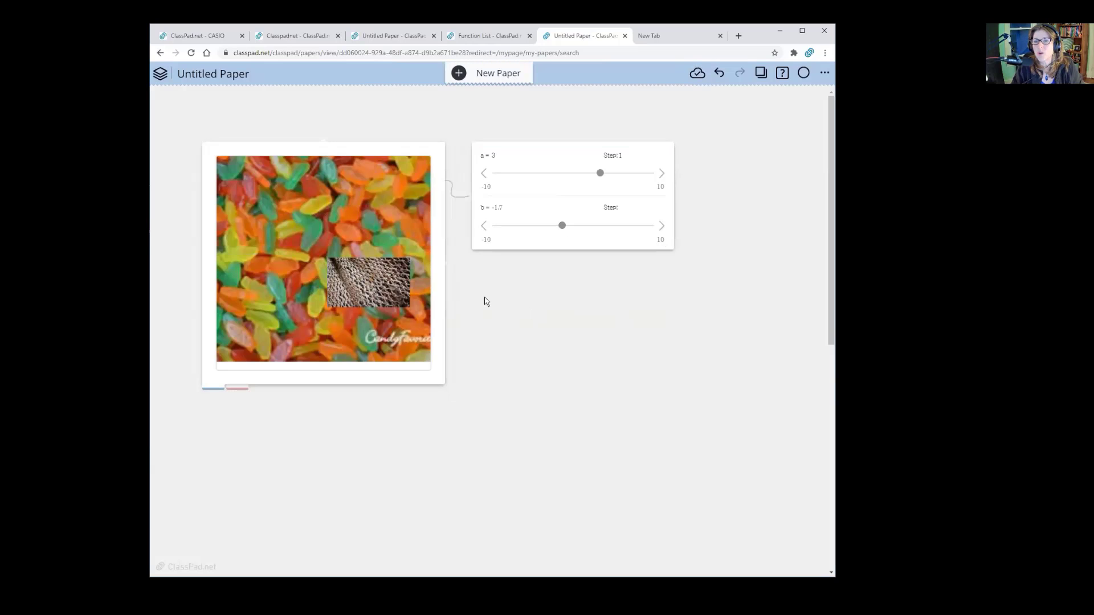
# Add a calculation beneath the sliders containing the unfinished function definition fish(a,b):=.
pyautogui.click(482, 293)
pyautogui.click(485, 278)
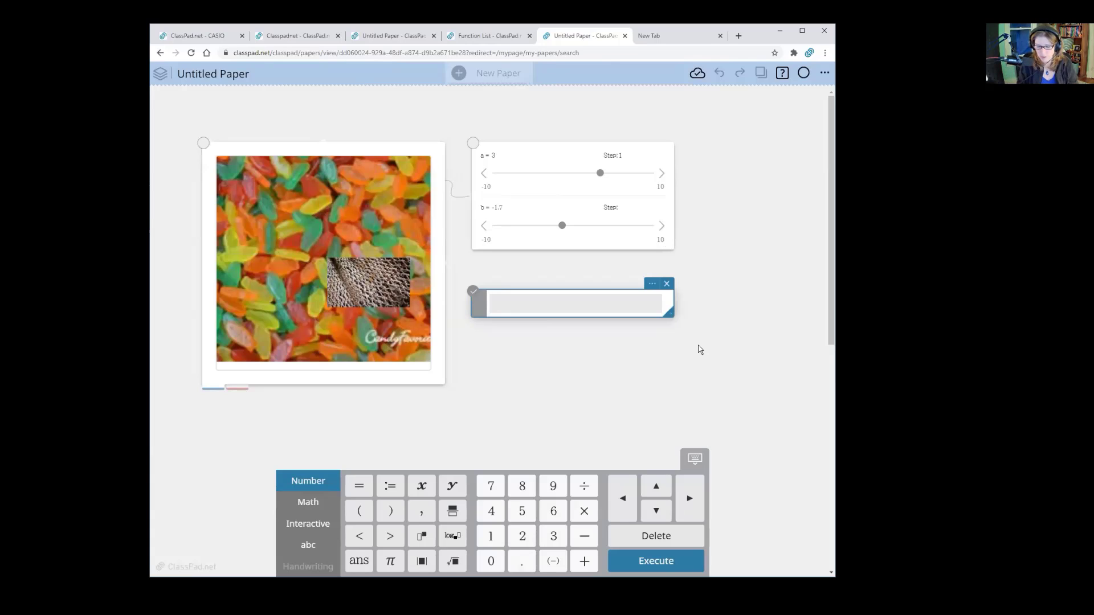
pyautogui.write('fish:')
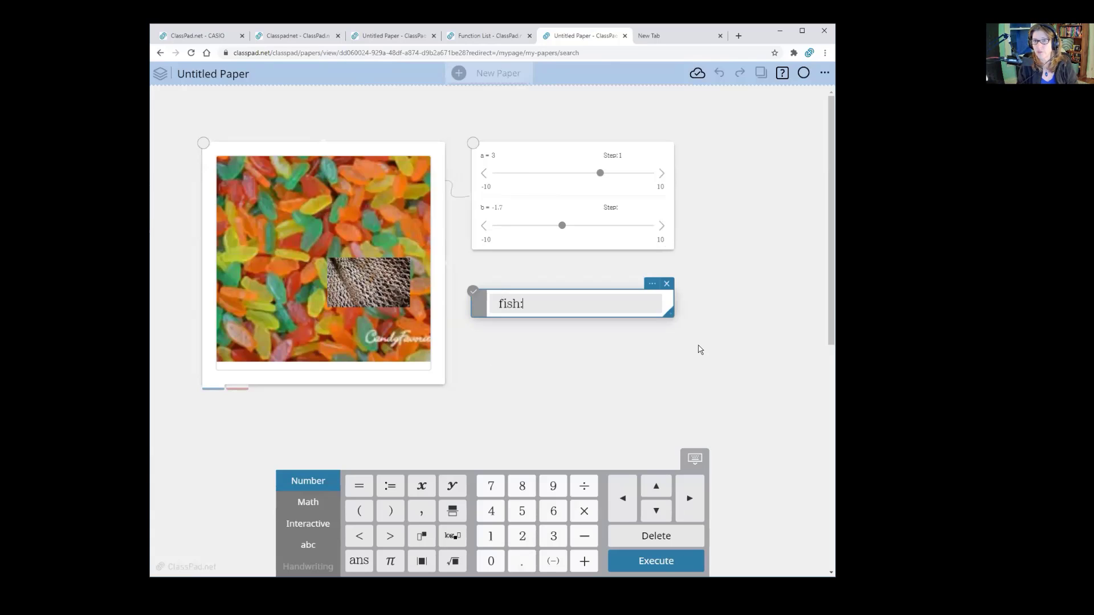
pyautogui.write('=')
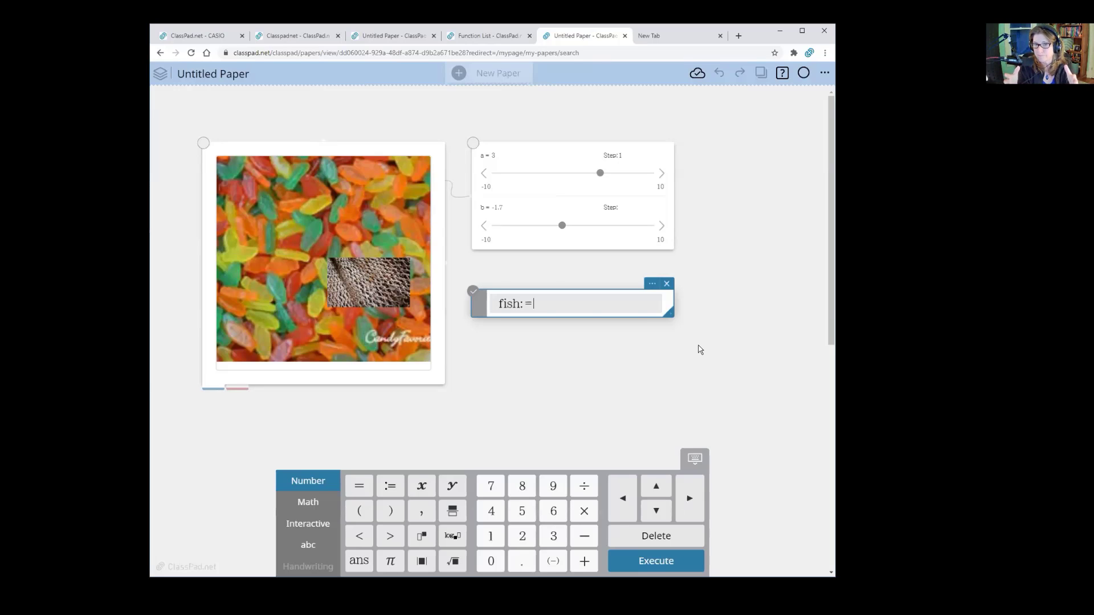
pyautogui.click(519, 306)
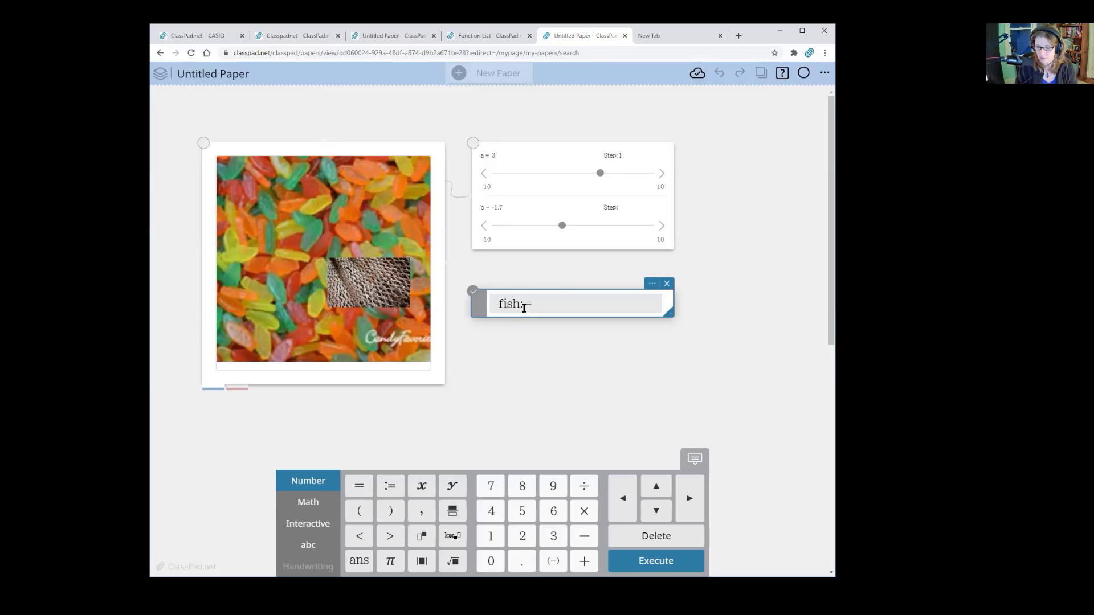
pyautogui.write('(a,b')
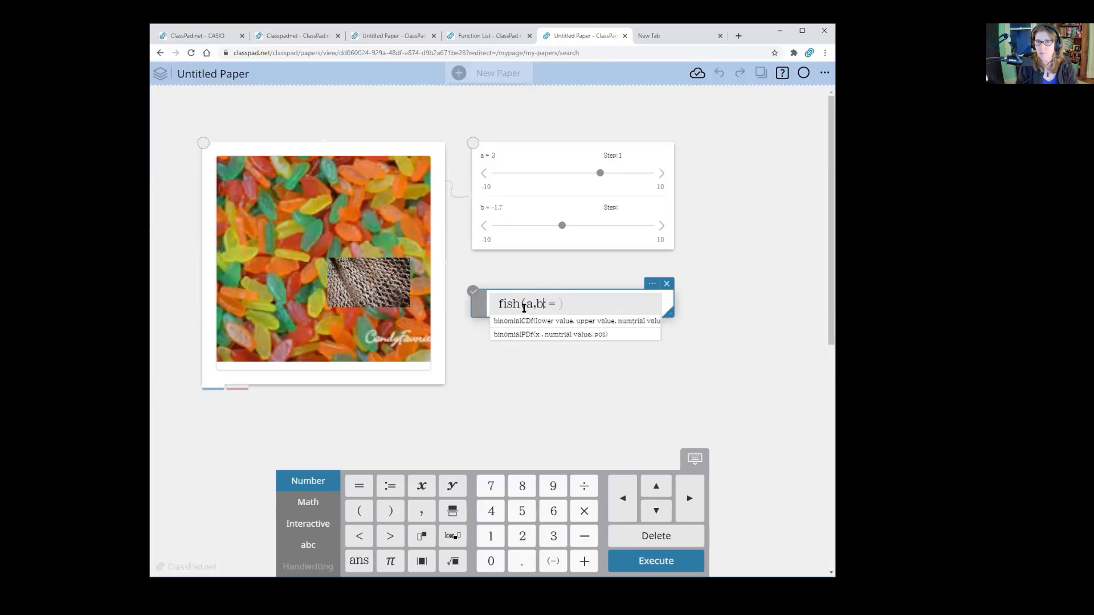
pyautogui.write(')')
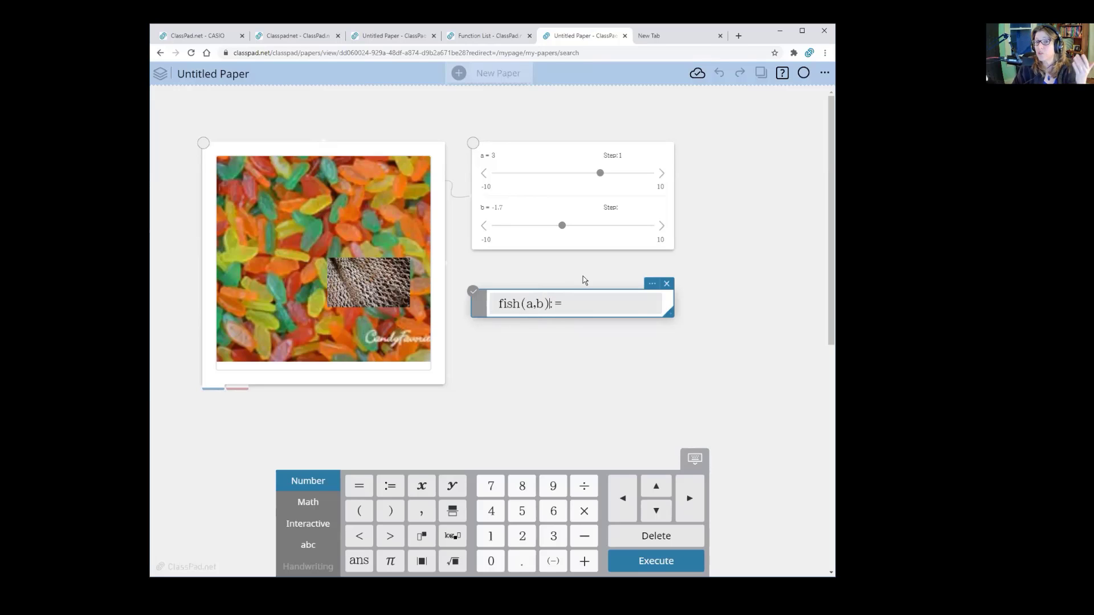
pyautogui.click(505, 442)
# Add a text note below the graph with the lines "a= tagged" and "b= caught".
pyautogui.click(326, 441)
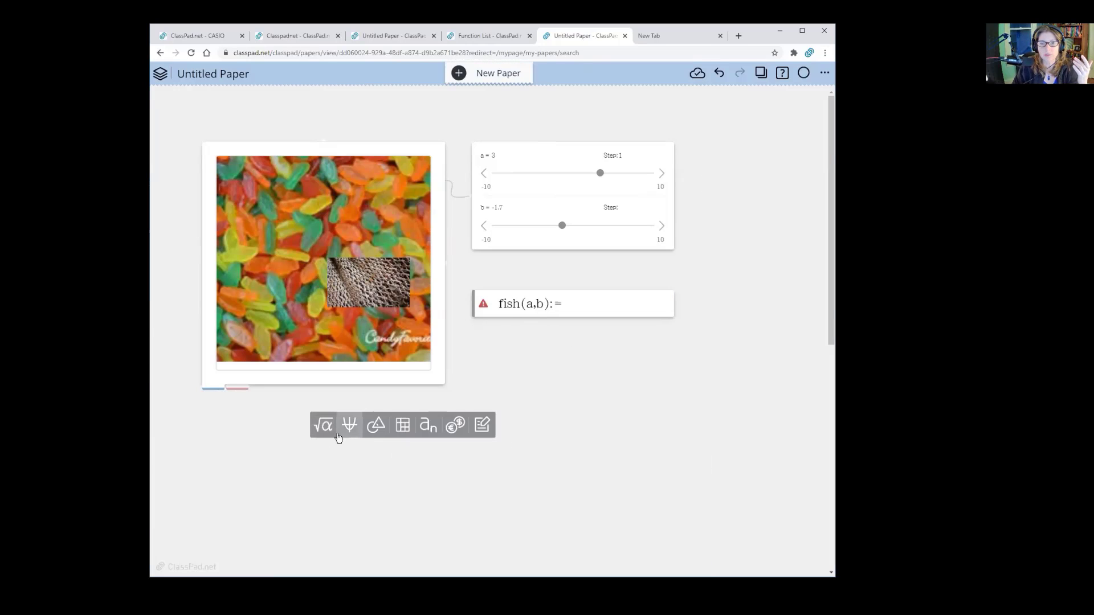
pyautogui.click(472, 425)
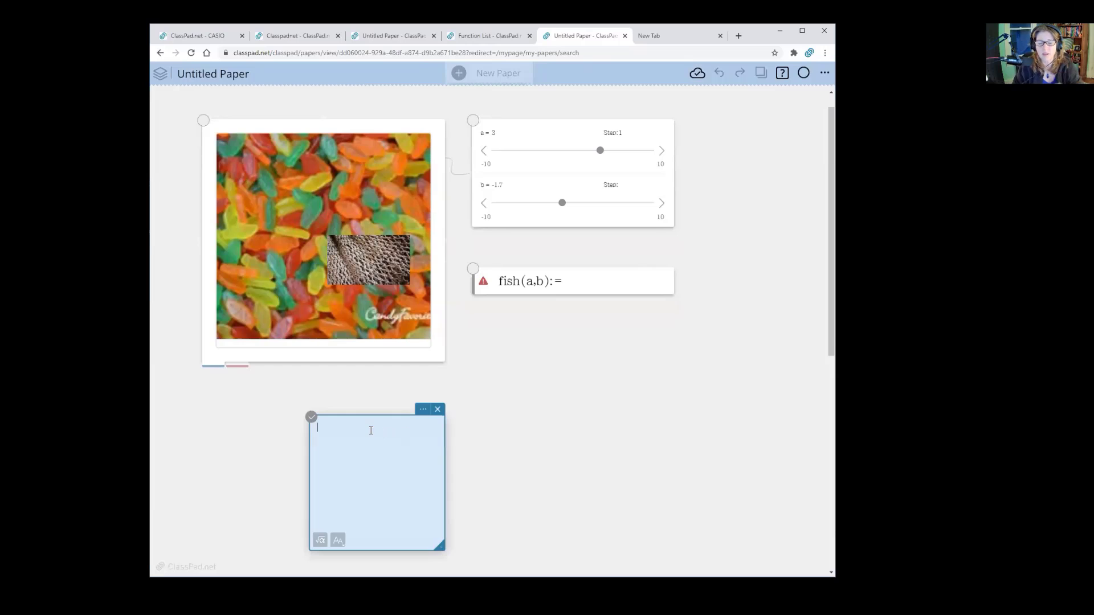
pyautogui.write('a=')
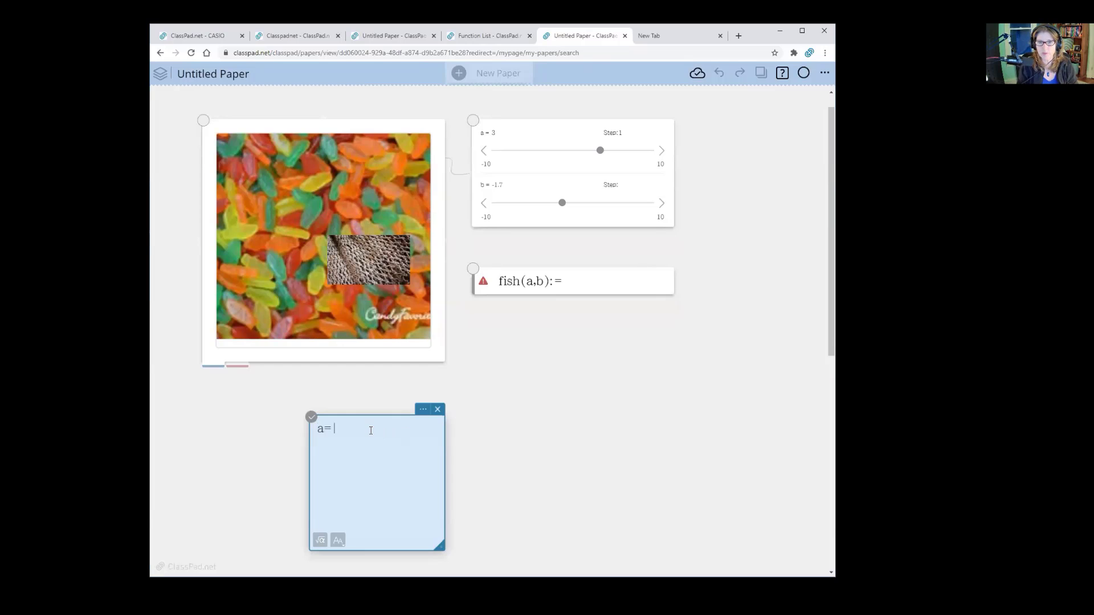
pyautogui.write(' tagged')
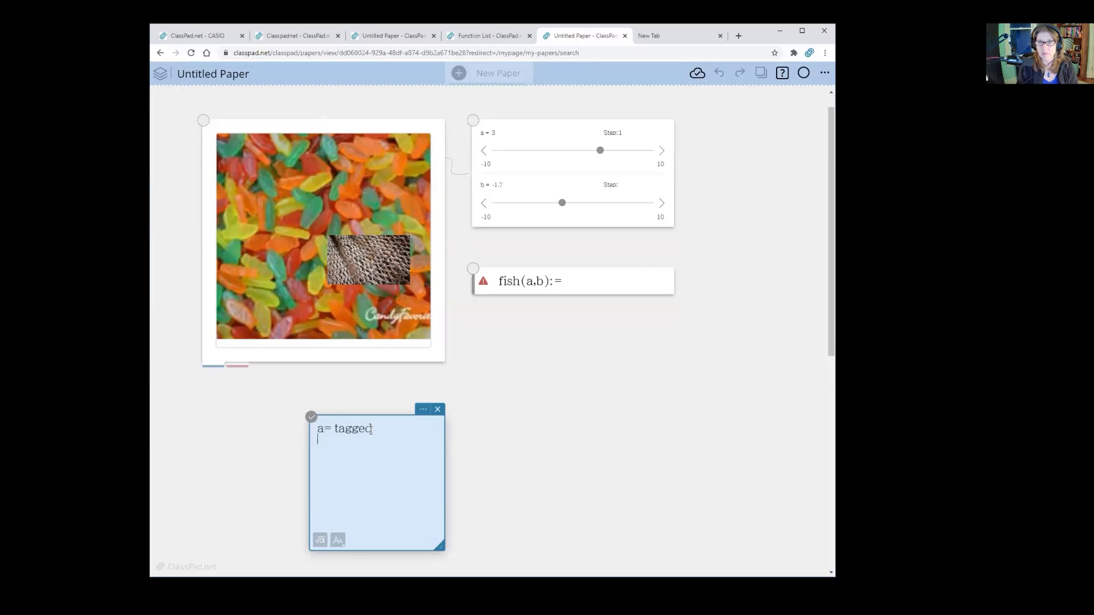
pyautogui.write('b=')
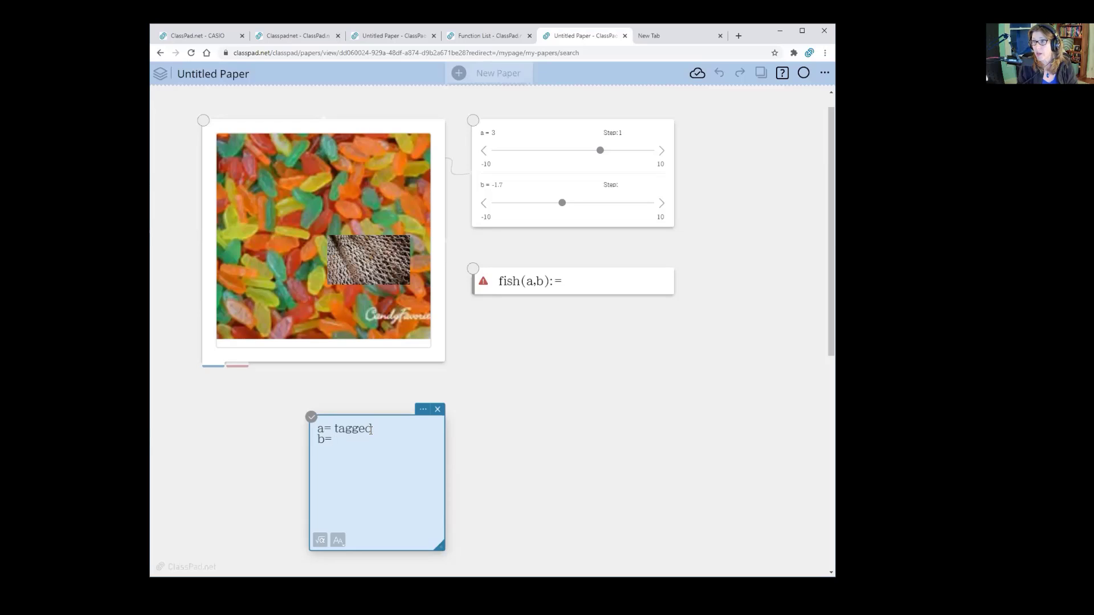
pyautogui.write(' caught')
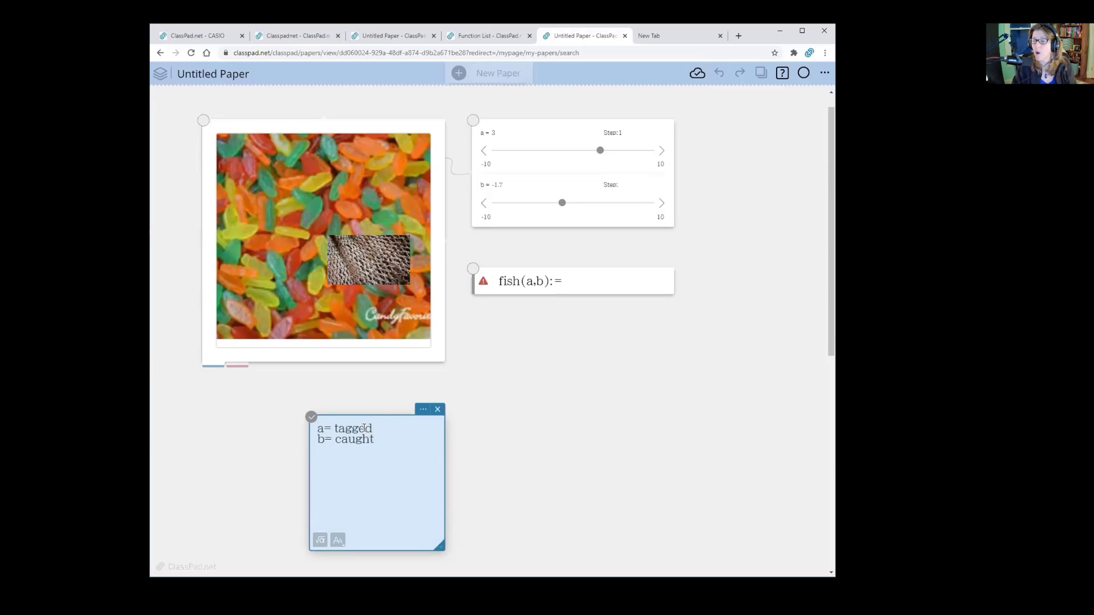
# Begin the fish(a,b) definition's list with int(rand( and widen its calculation box.
pyautogui.click(569, 280)
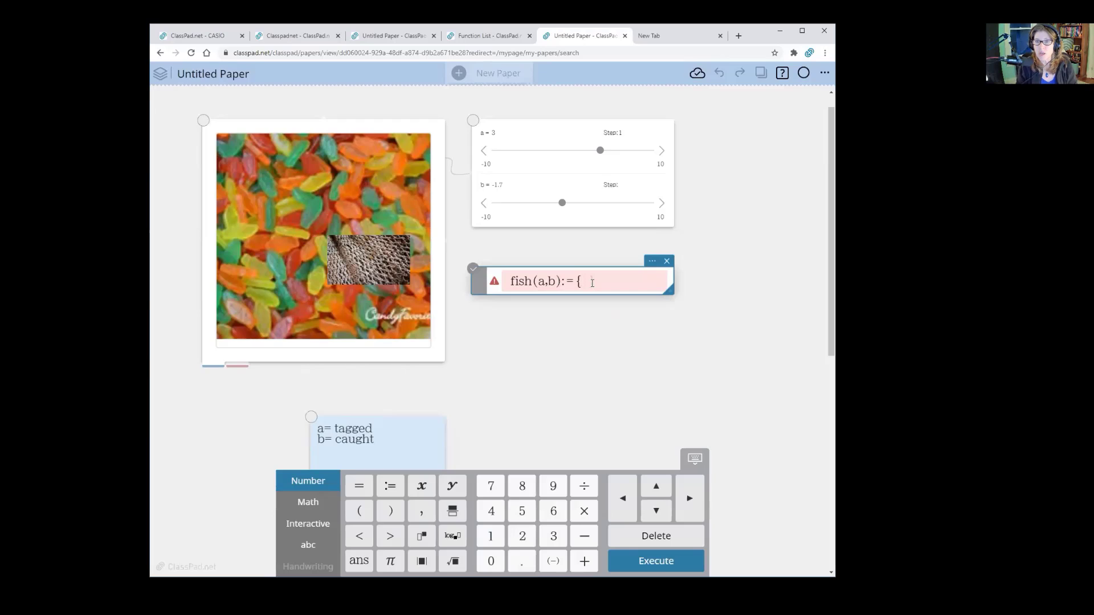
pyautogui.write('int')
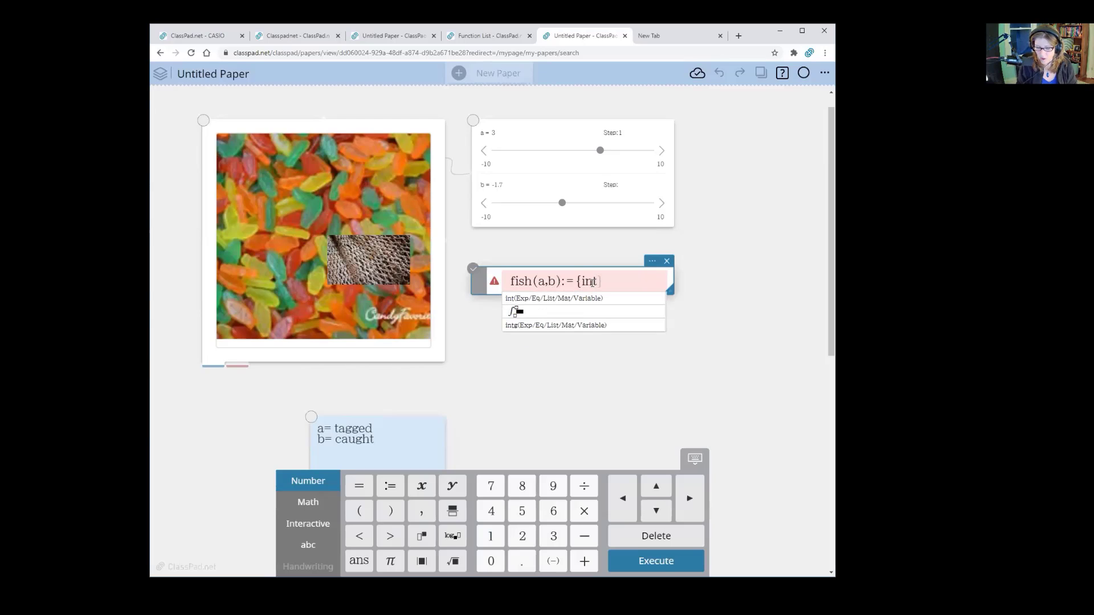
pyautogui.write('(rand')
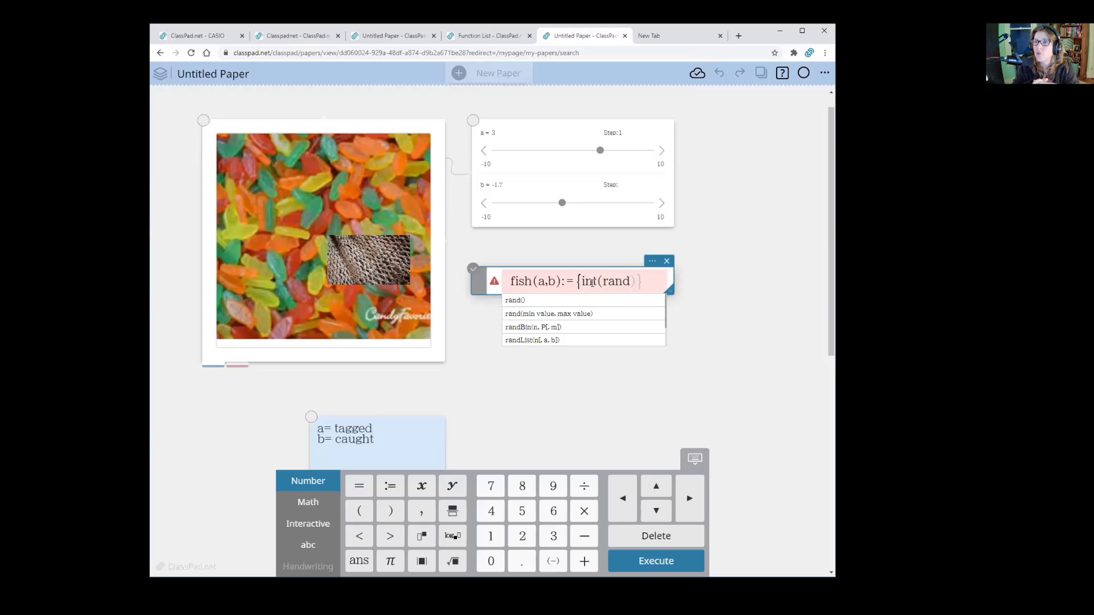
pyautogui.write('9')
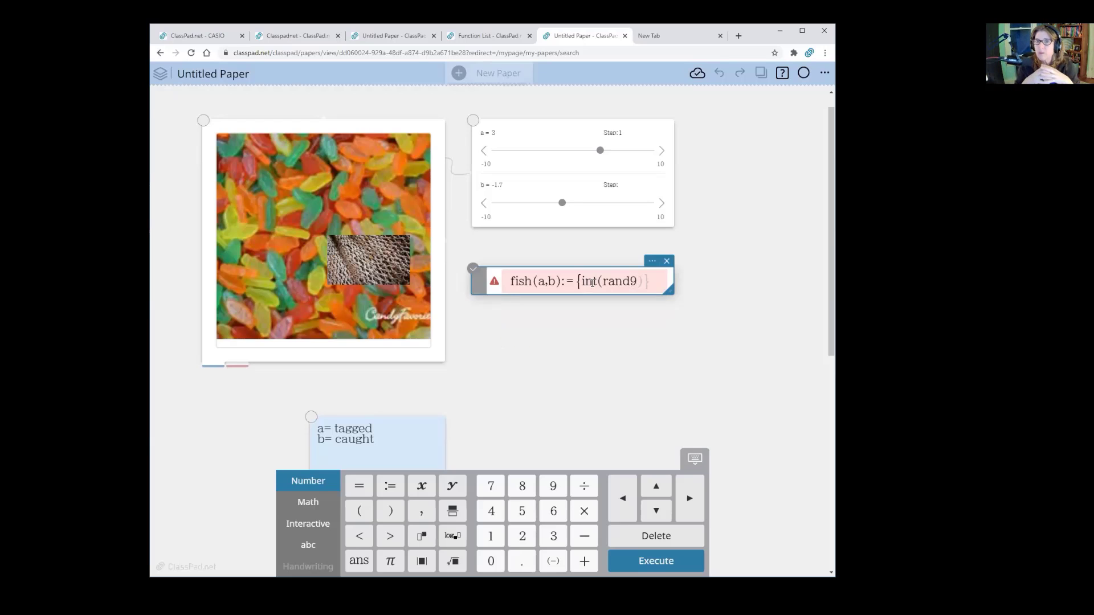
pyautogui.press('BackSpace')
pyautogui.write('(')
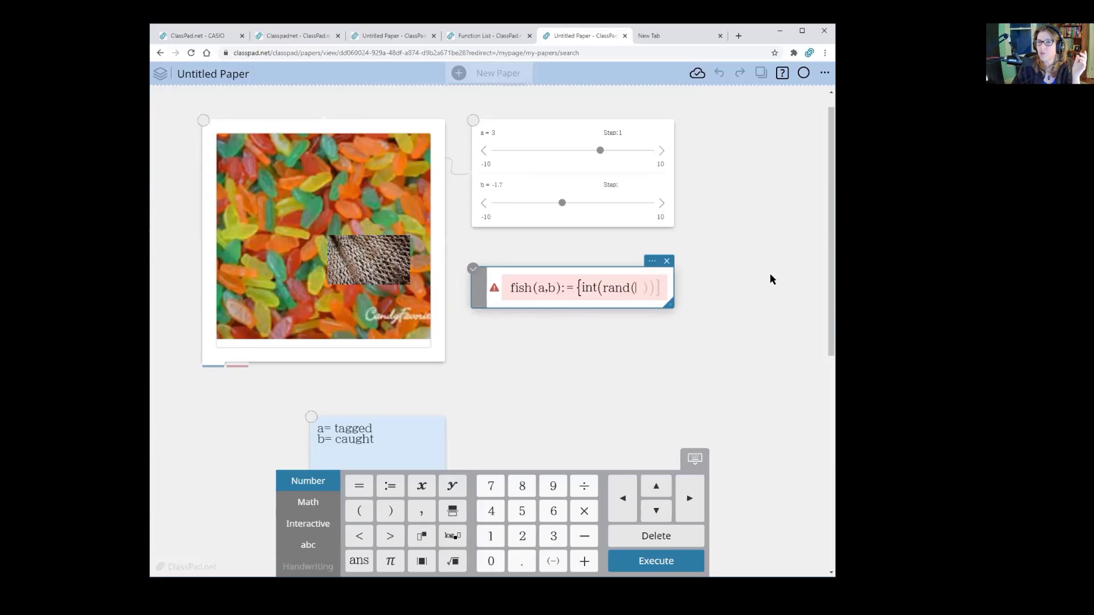
pyautogui.moveTo(680, 283); pyautogui.dragTo(796, 285)
pyautogui.click(774, 287)
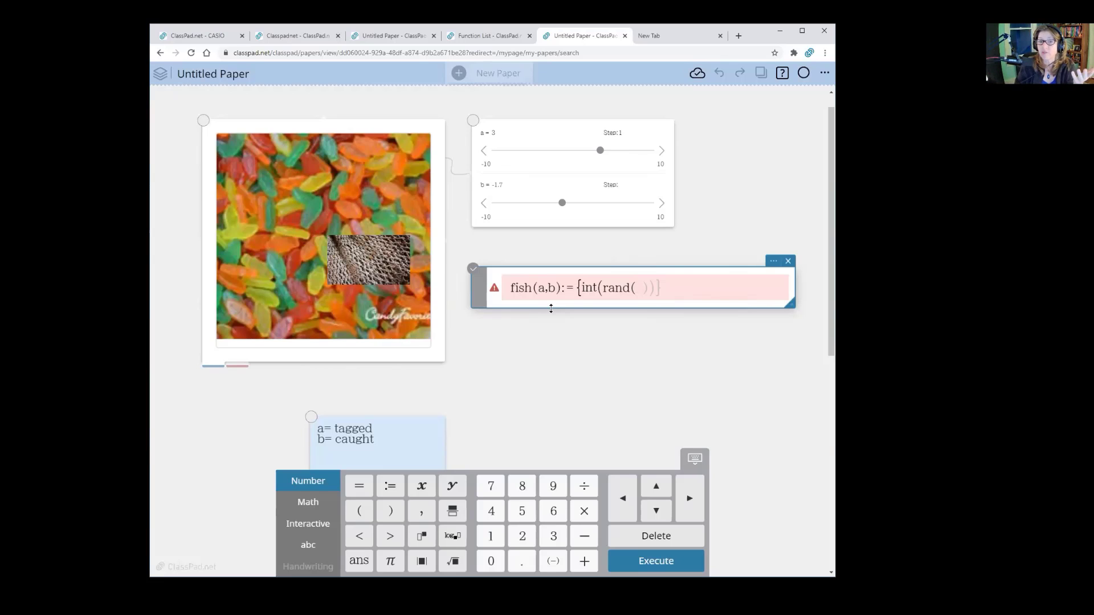
# Add the line "tagged10 fish" to the note, separated from the variable definitions by a blank line.
pyautogui.click(378, 440)
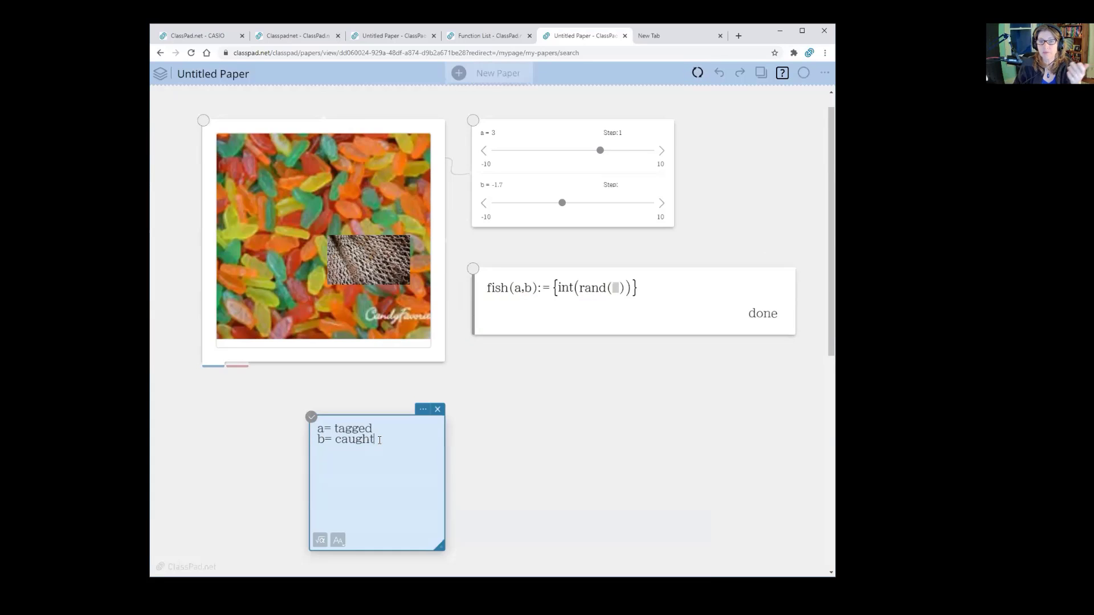
pyautogui.press('Return')
pyautogui.press('Return')
pyautogui.write('tag')
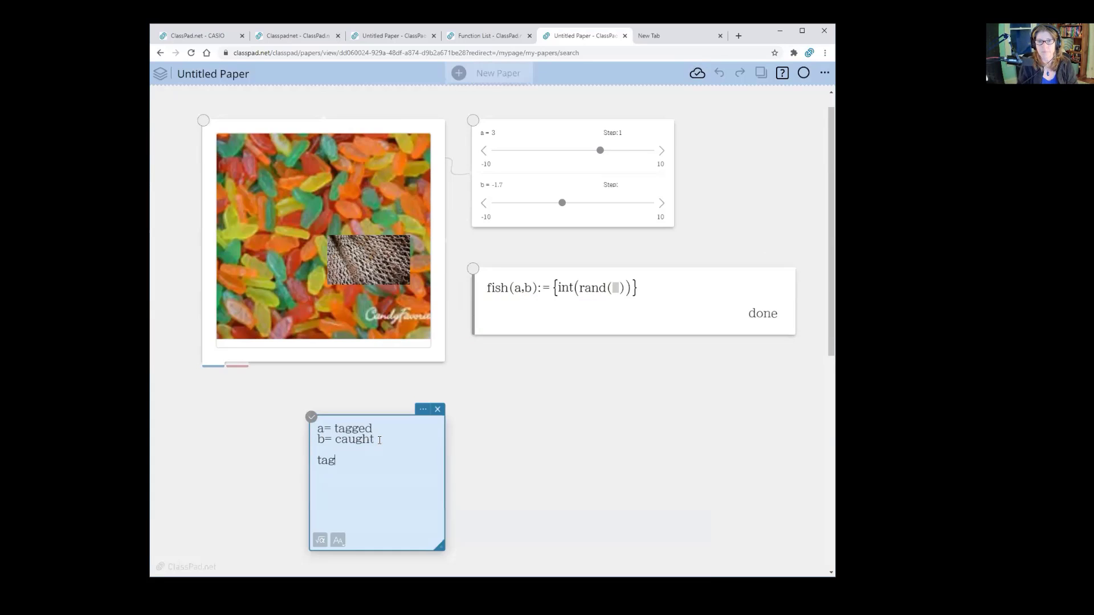
pyautogui.write('ged10')
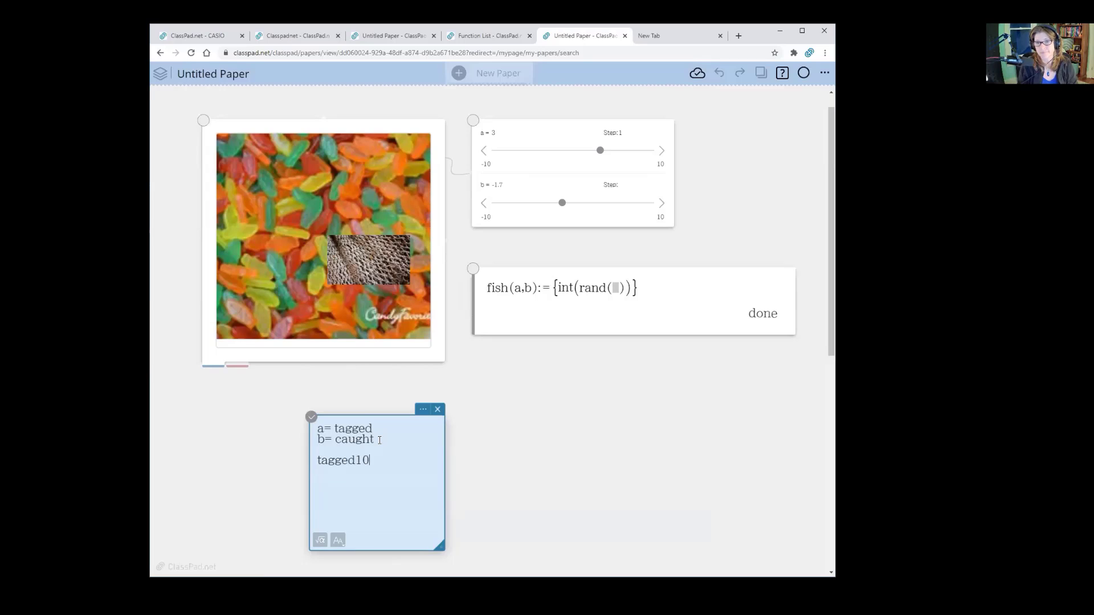
pyautogui.write(' fish')
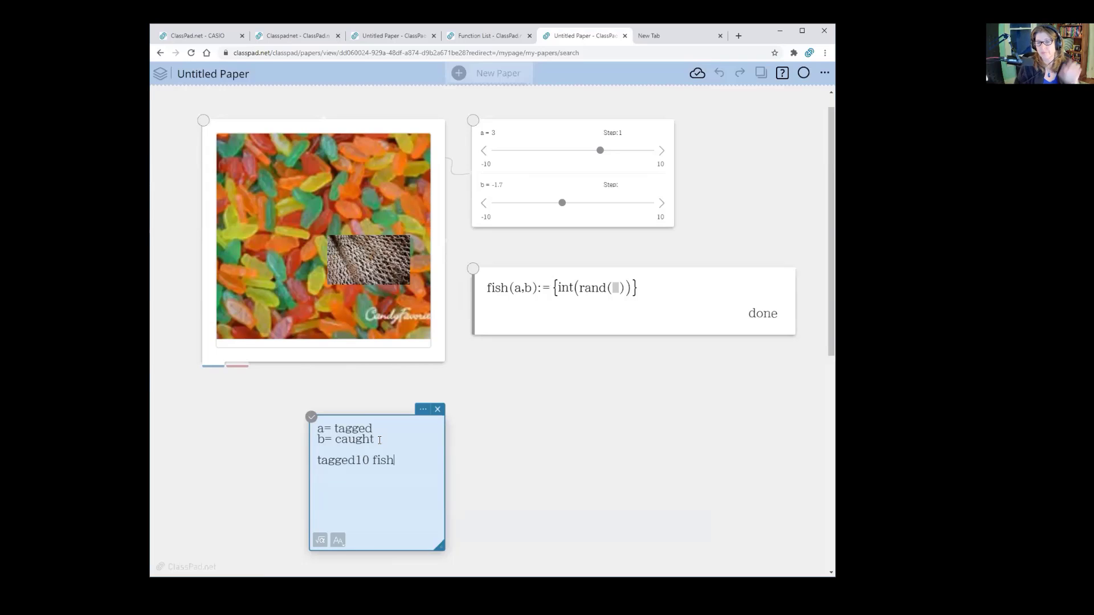
# Give the rand function in the fish definition the range 0,10.
pyautogui.click(613, 288)
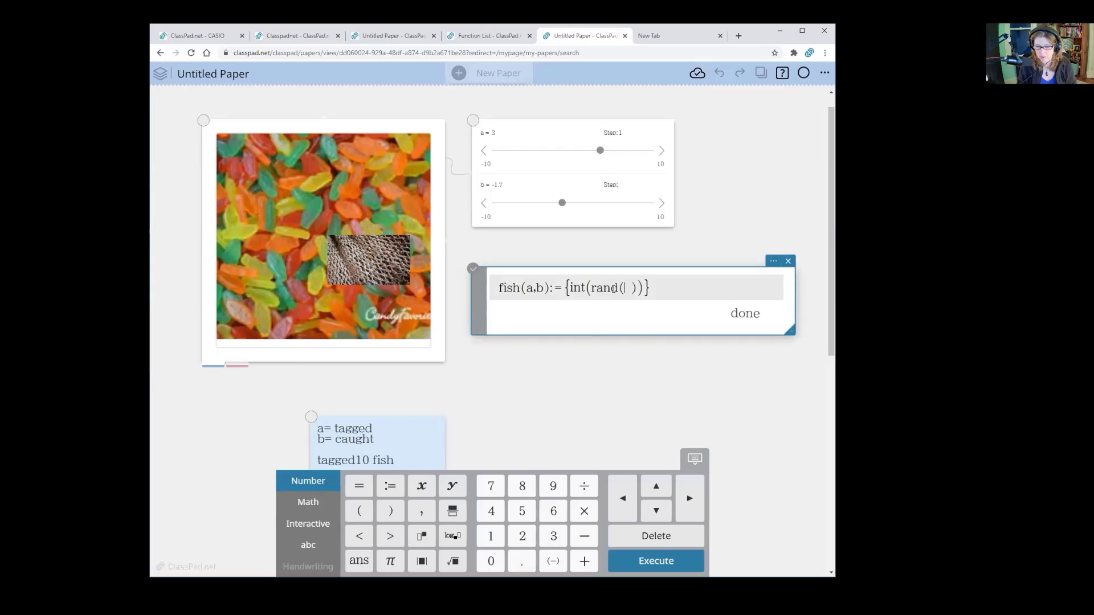
pyautogui.write('0,')
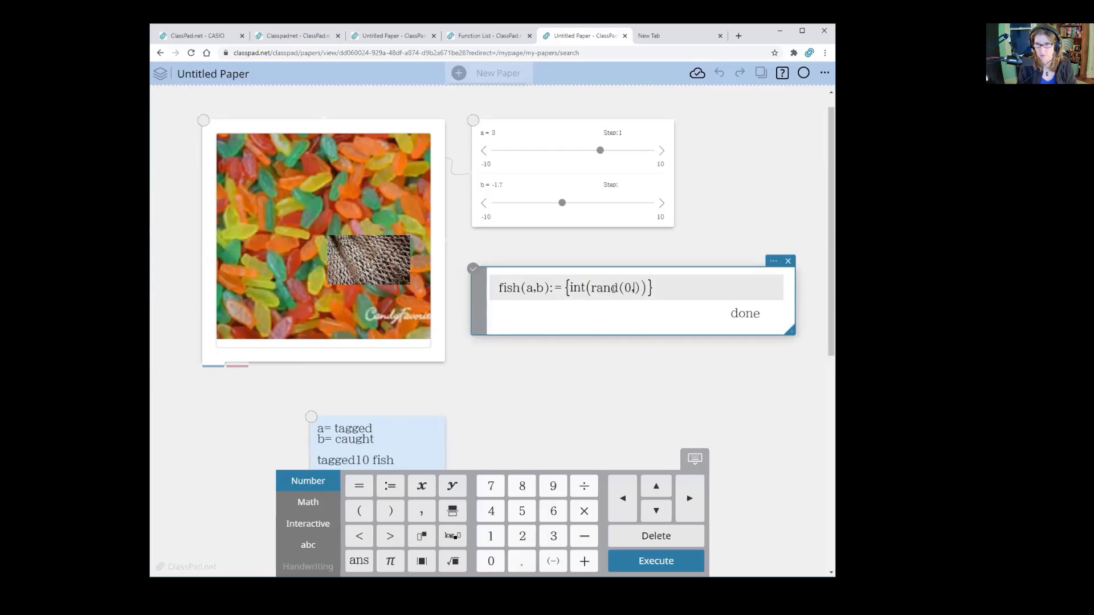
pyautogui.write('20')
pyautogui.press('BackSpace')
pyautogui.press('BackSpace')
pyautogui.press('BackSpace')
pyautogui.write(',10')
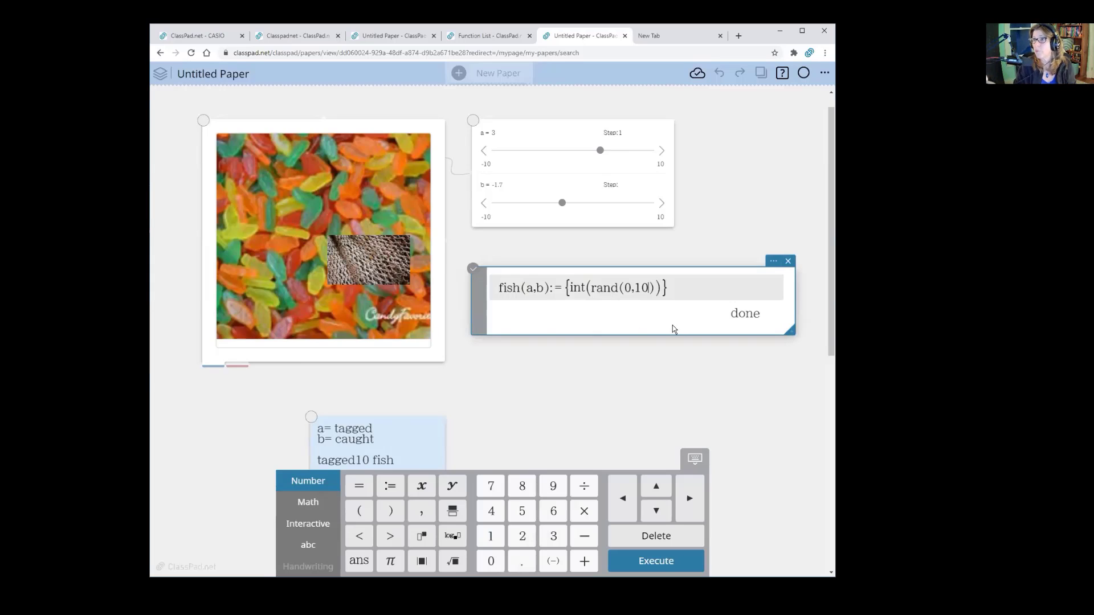
# Add a second list element to the fish definition, starting with int(randNorm(.
pyautogui.click(661, 288)
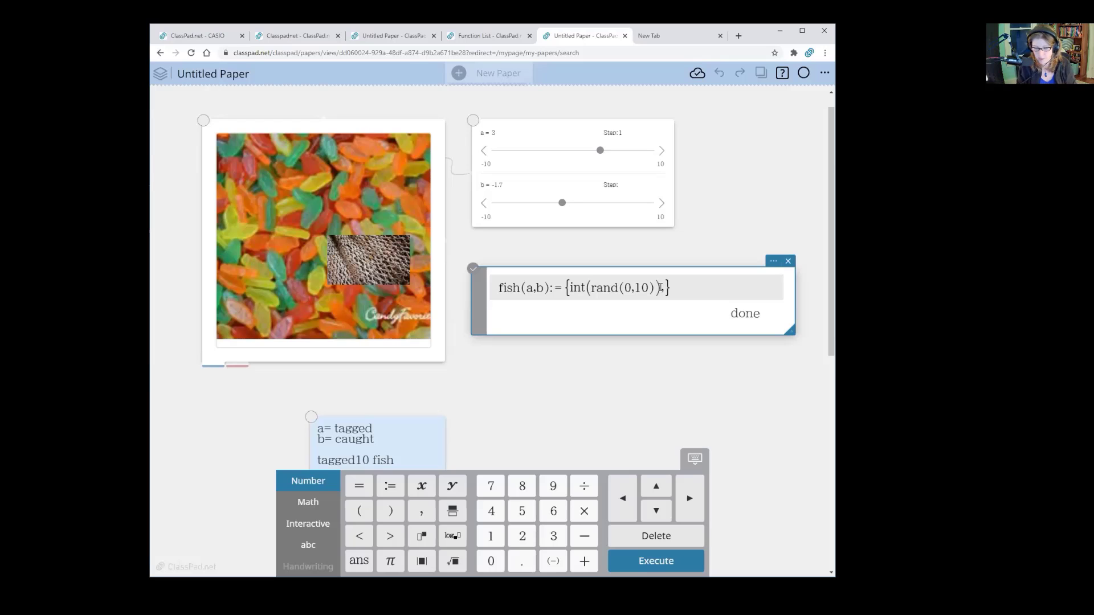
pyautogui.write('int')
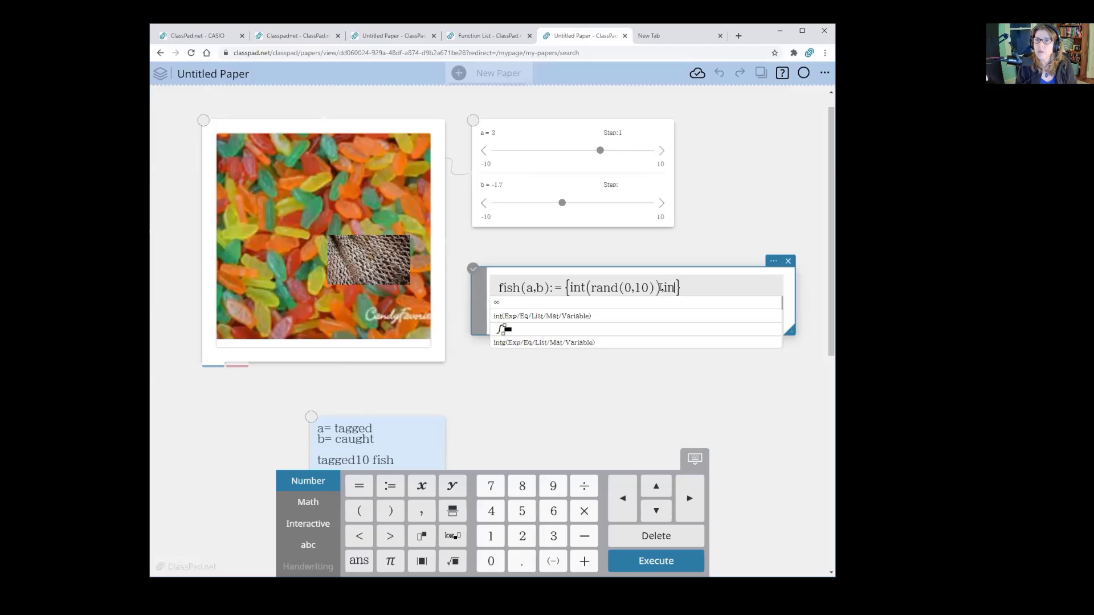
pyautogui.write('(')
pyautogui.press('Return')
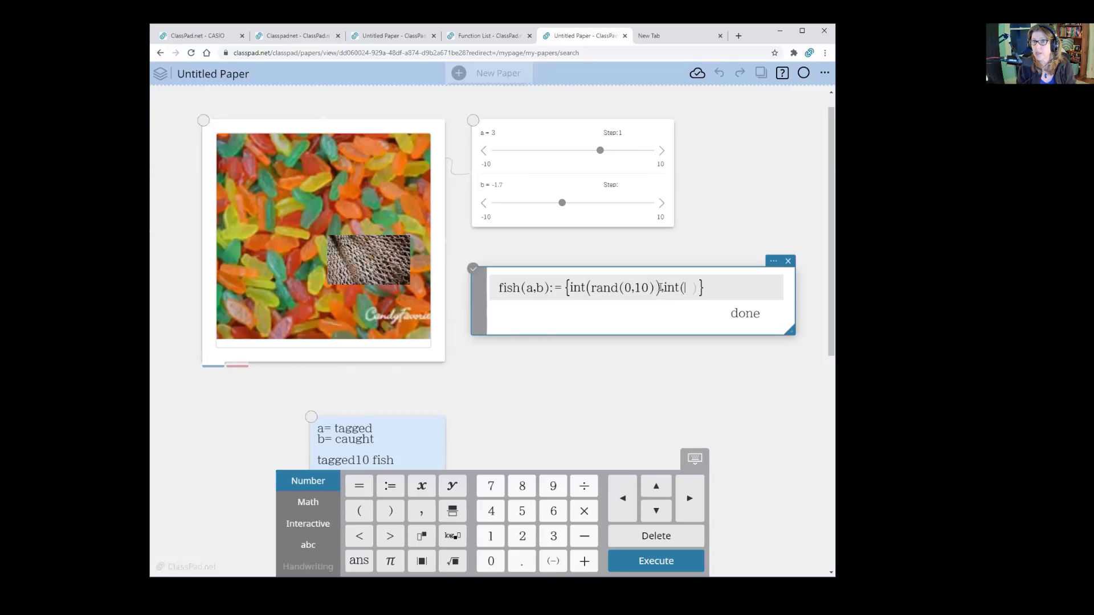
pyautogui.write('rand')
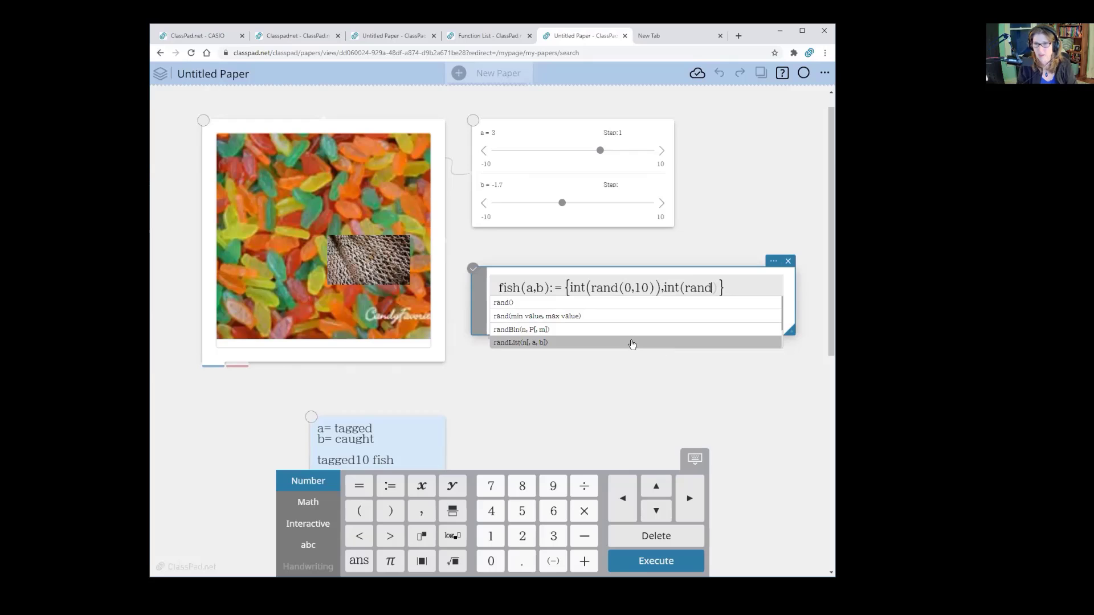
pyautogui.write('Norm')
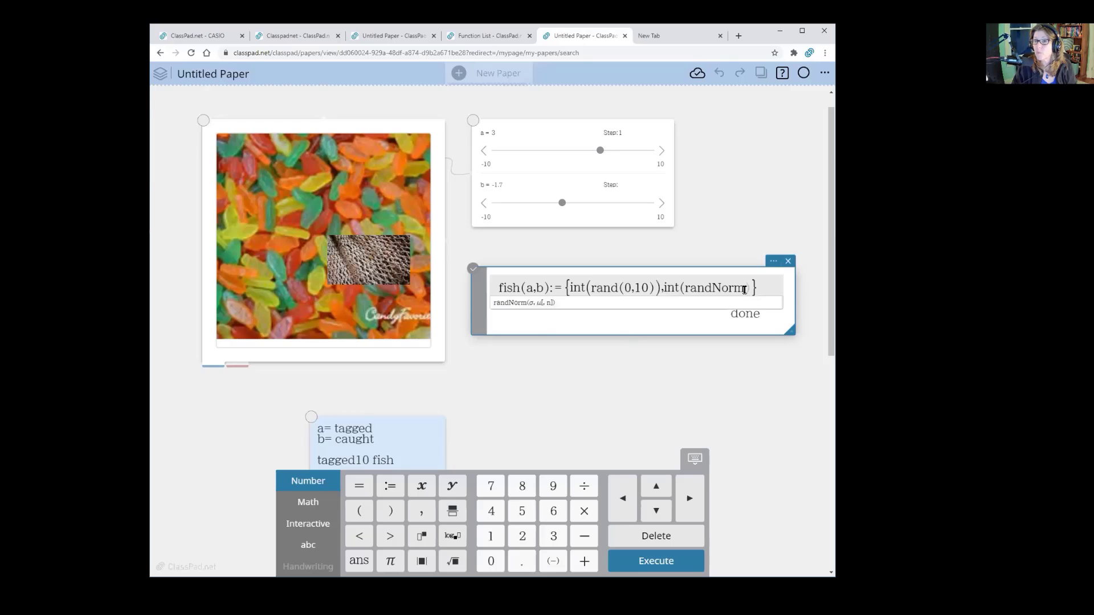
pyautogui.write('(')
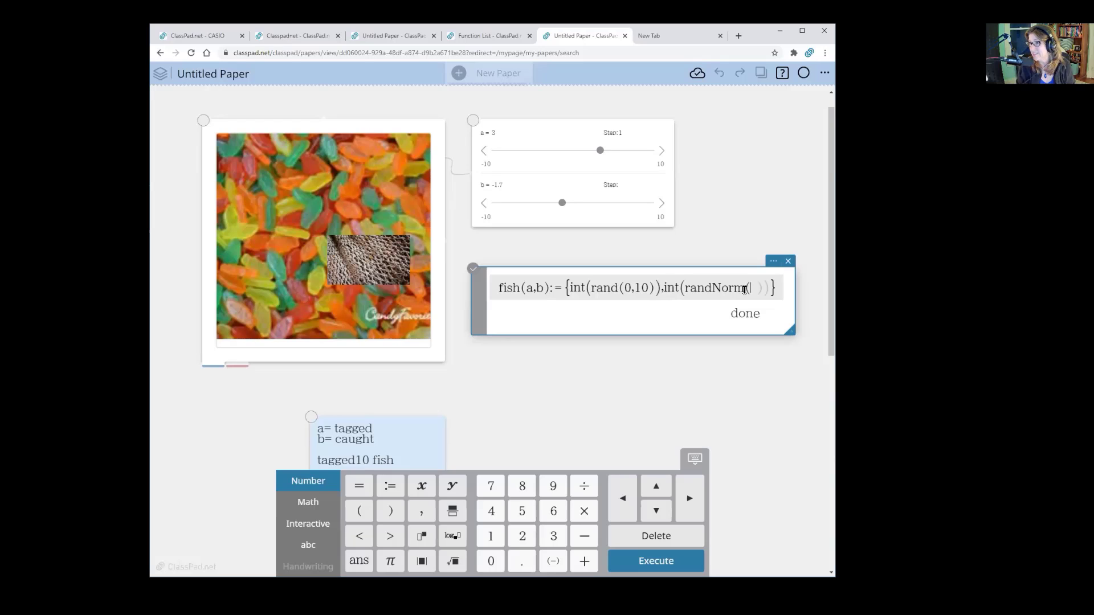
# Enter 5,50 as the randNorm arguments, close the list and execute the fish(a,b) definition.
pyautogui.write('20,')
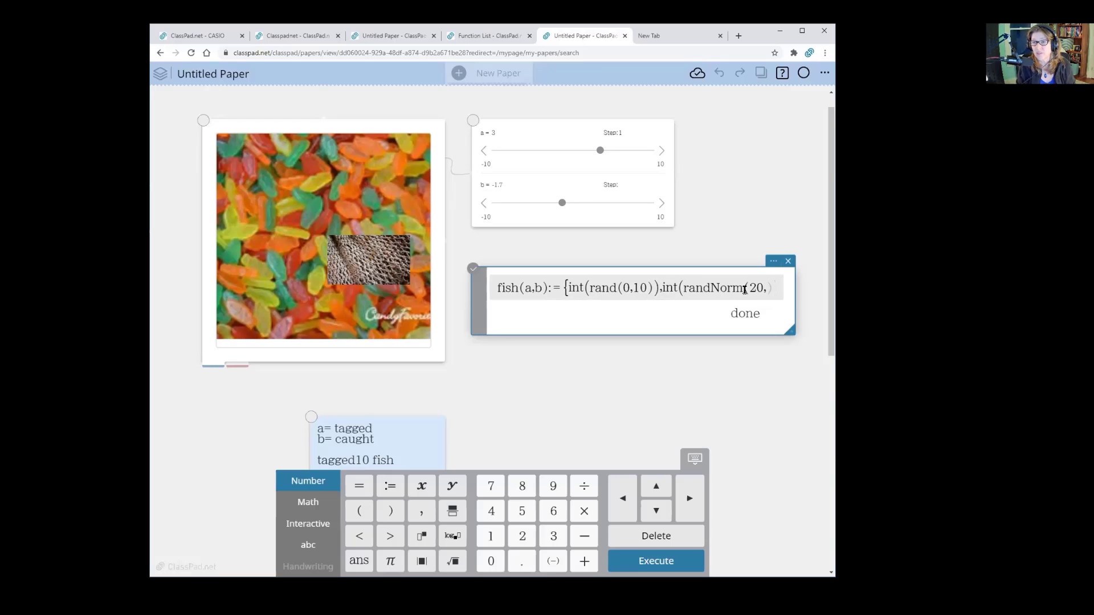
pyautogui.press('BackSpace')
pyautogui.press('BackSpace')
pyautogui.press('BackSpace')
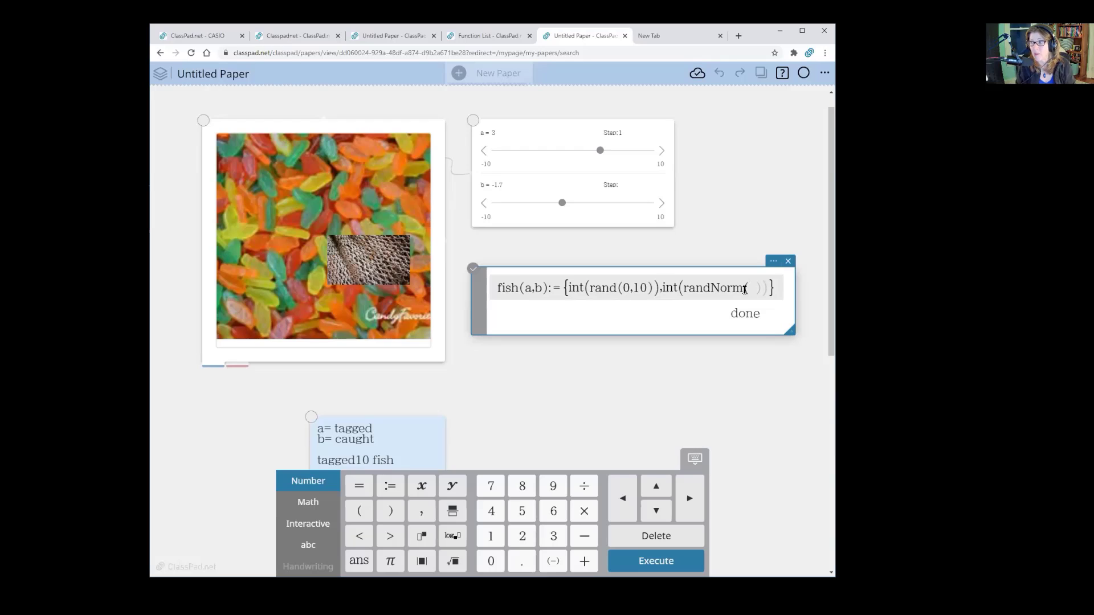
pyautogui.write('5,')
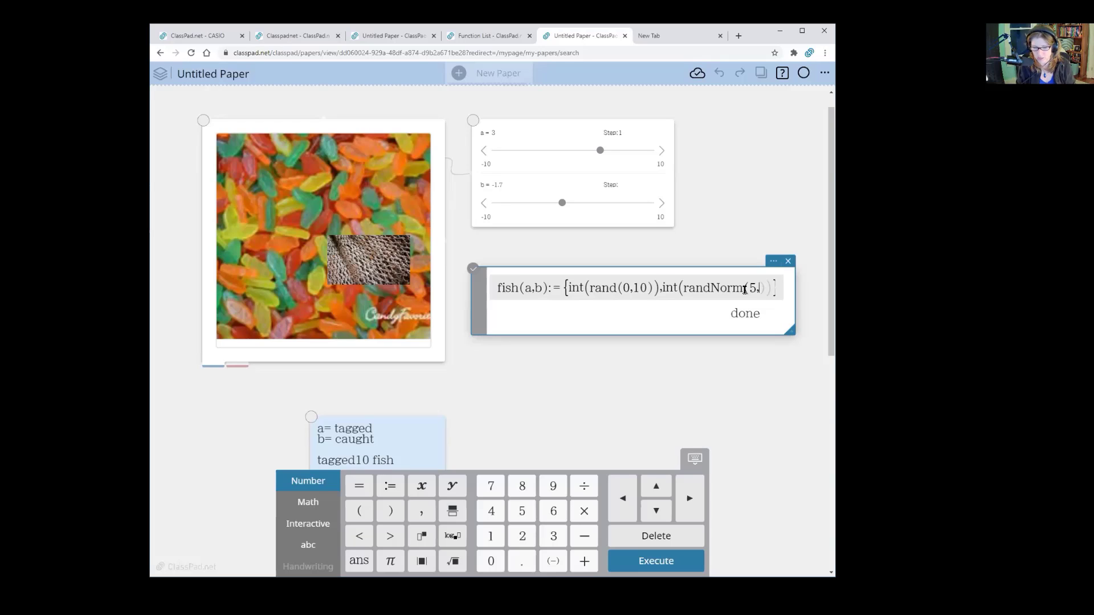
pyautogui.write('50')
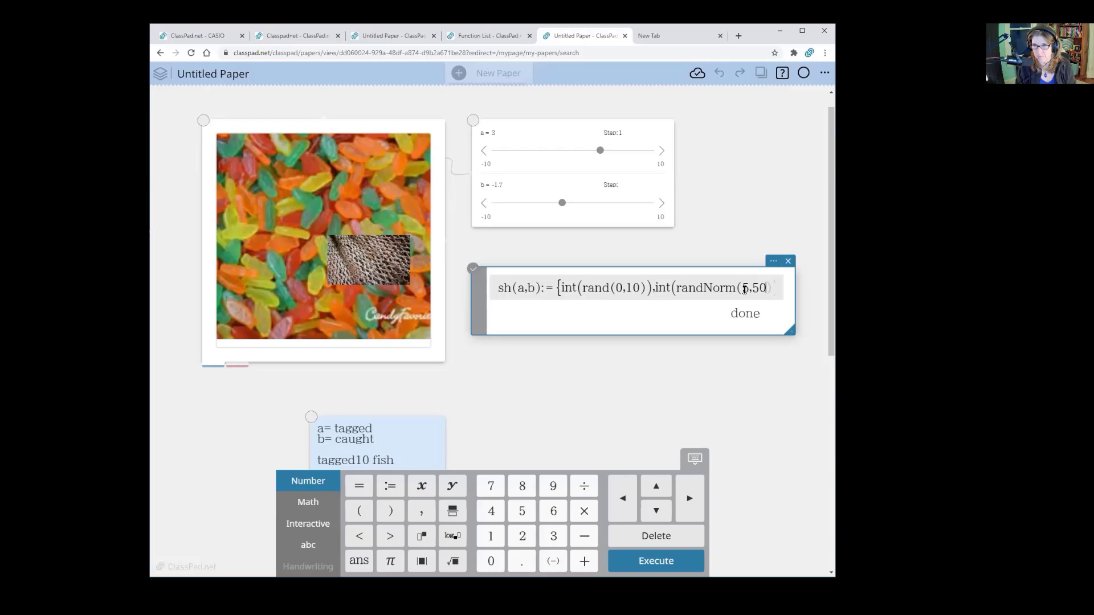
pyautogui.write('))}')
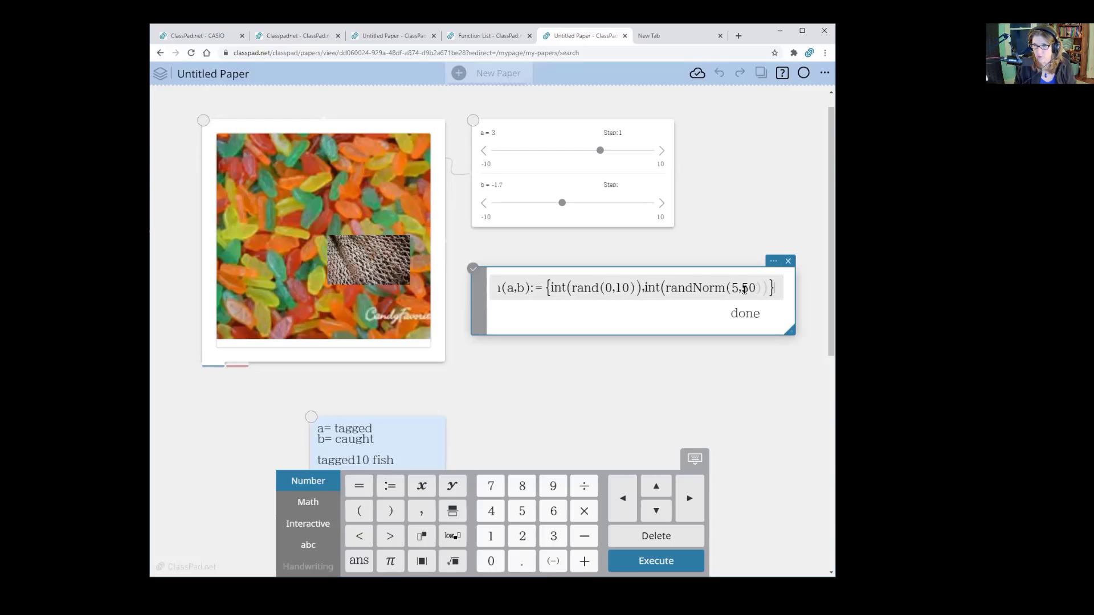
pyautogui.press('Return')
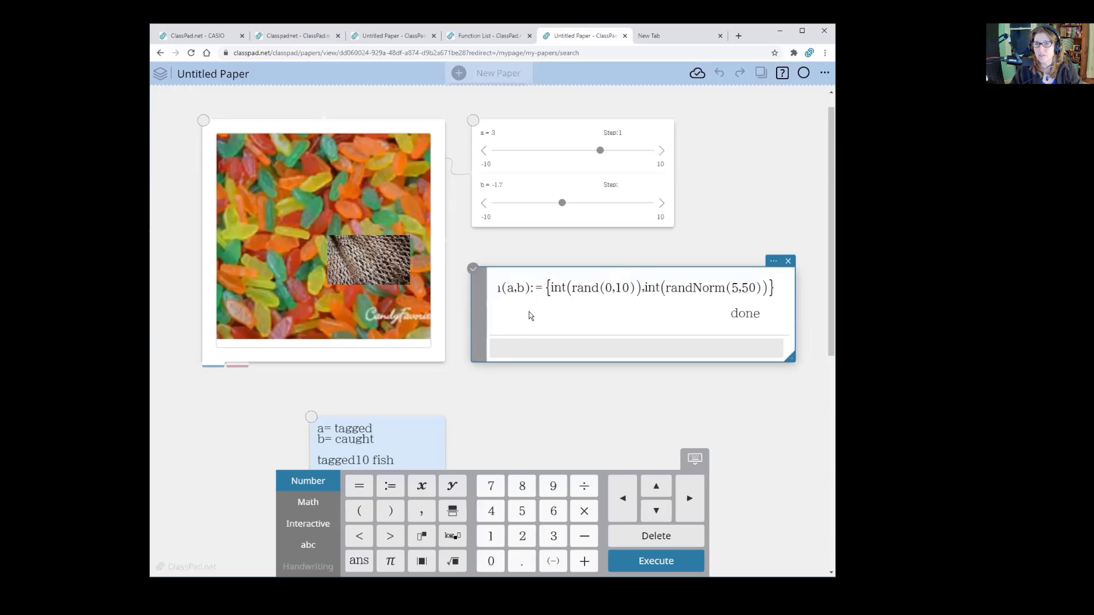
# Widen the fish definition's calculation box to fit the whole formula and move it below the note.
pyautogui.click(494, 348)
pyautogui.moveTo(579, 270); pyautogui.dragTo(350, 284)
pyautogui.moveTo(563, 334); pyautogui.dragTo(728, 337)
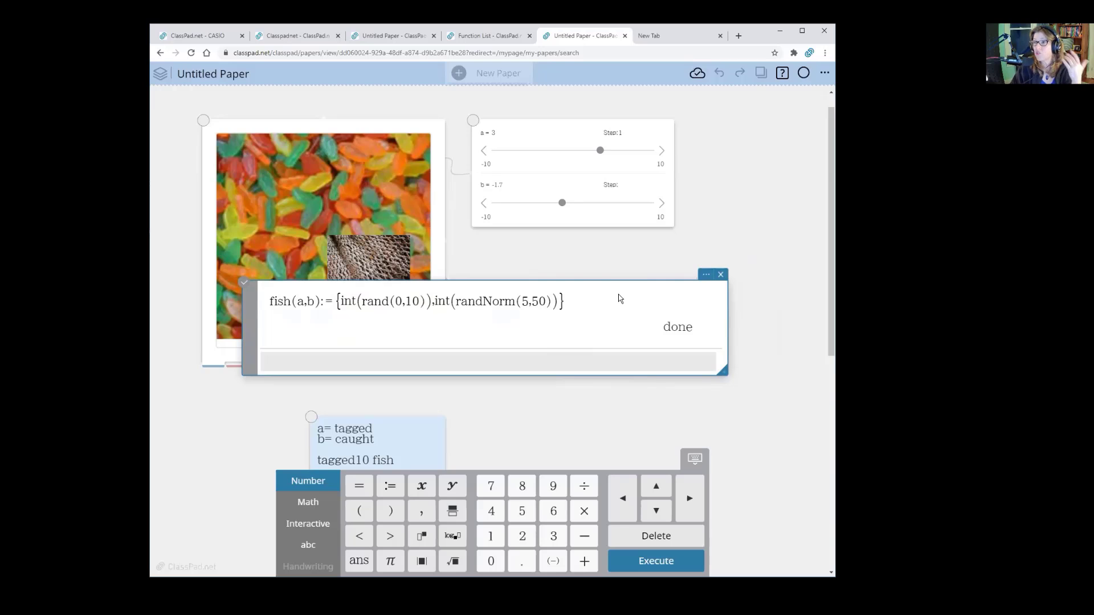
pyautogui.moveTo(621, 307); pyautogui.dragTo(582, 454)
# Add a calculation box in the empty area below the sliders and enter the function call fish(a,b).
pyautogui.scroll(3, 643, 262)
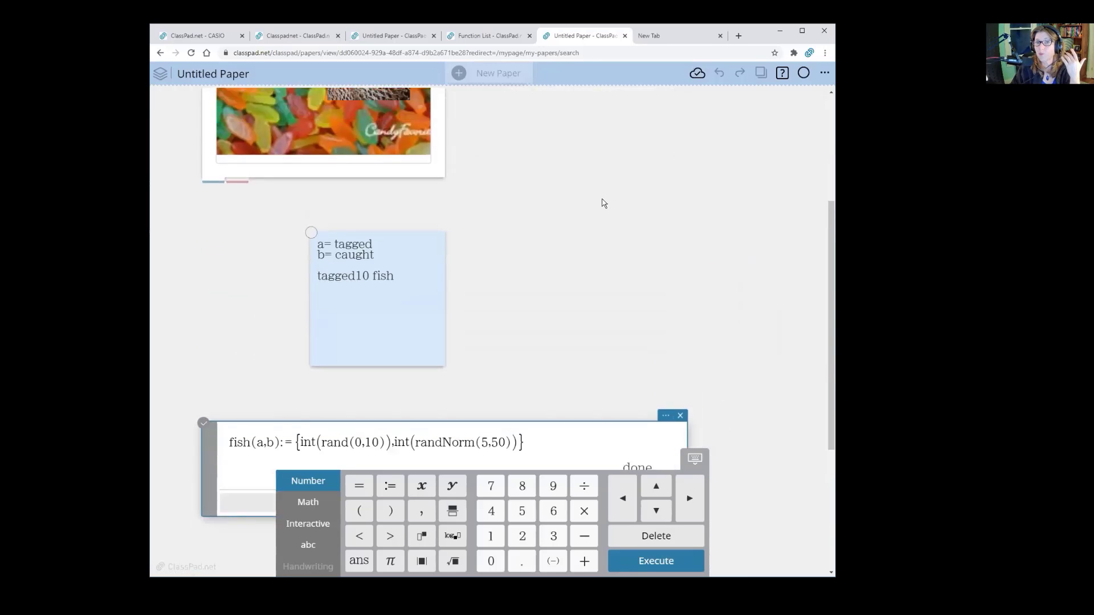
pyautogui.click(513, 285)
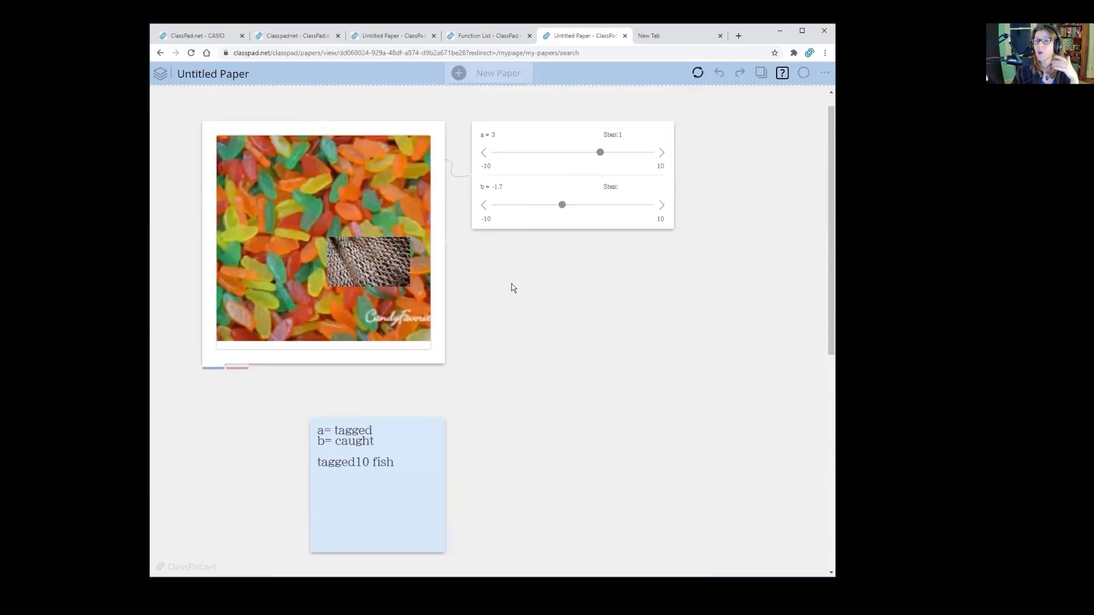
pyautogui.click(508, 283)
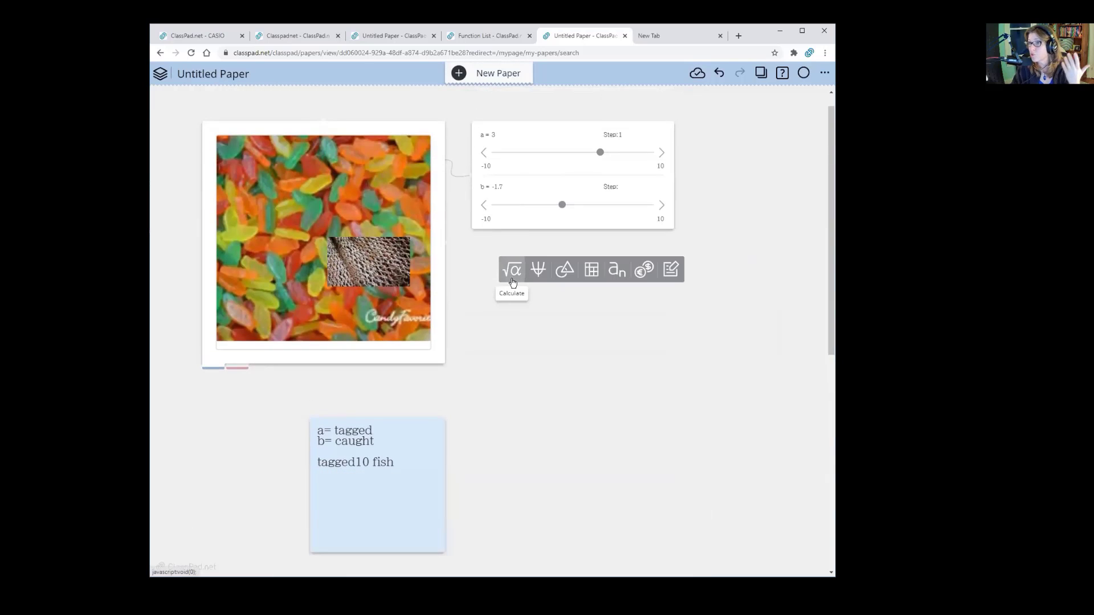
pyautogui.click(511, 278)
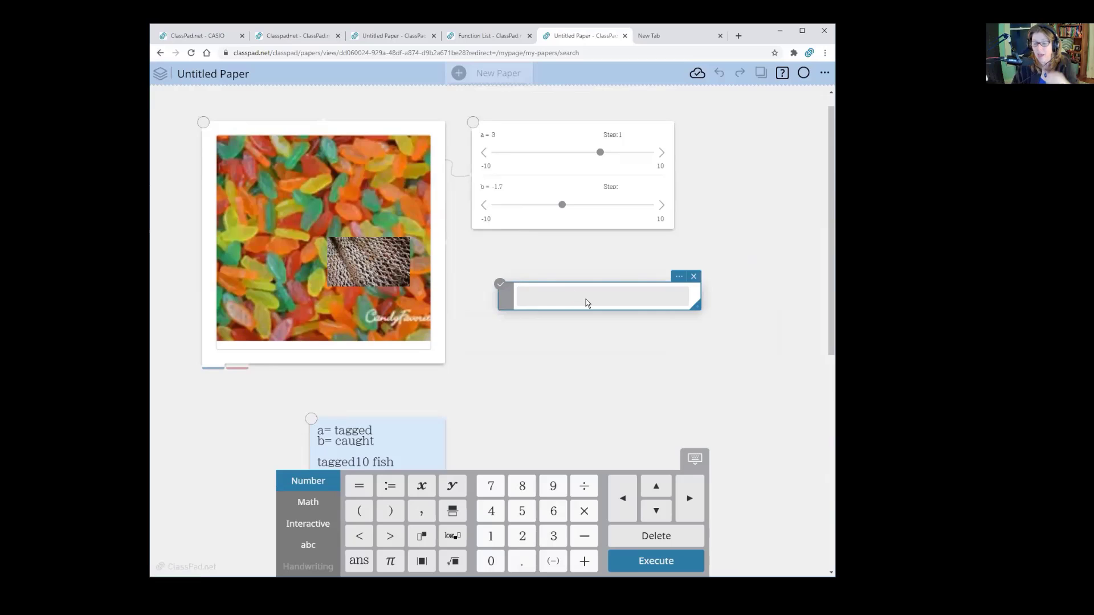
pyautogui.write('fish')
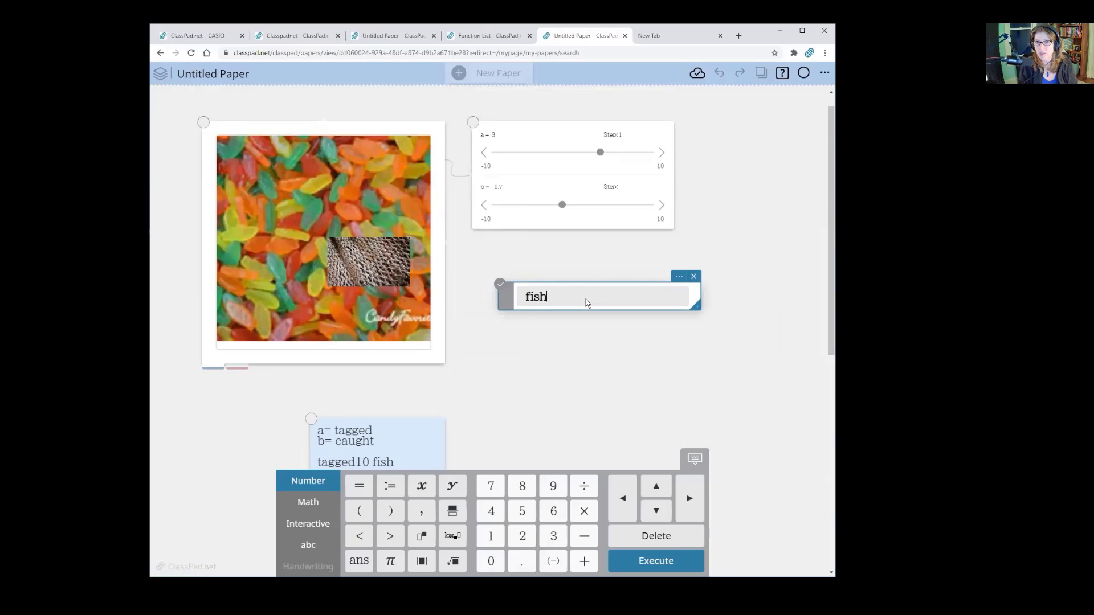
pyautogui.write('(a,b')
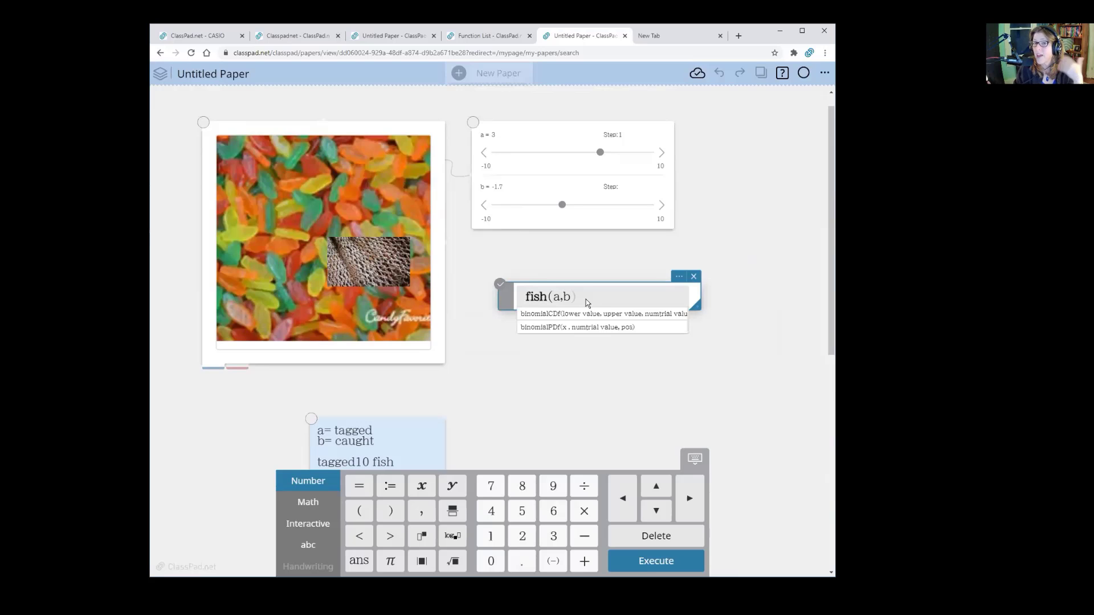
# Execute the fish(a,b) call and move its calculation box up against the sliders, beside the candy graph.
pyautogui.scroll(-4, 686, 381)
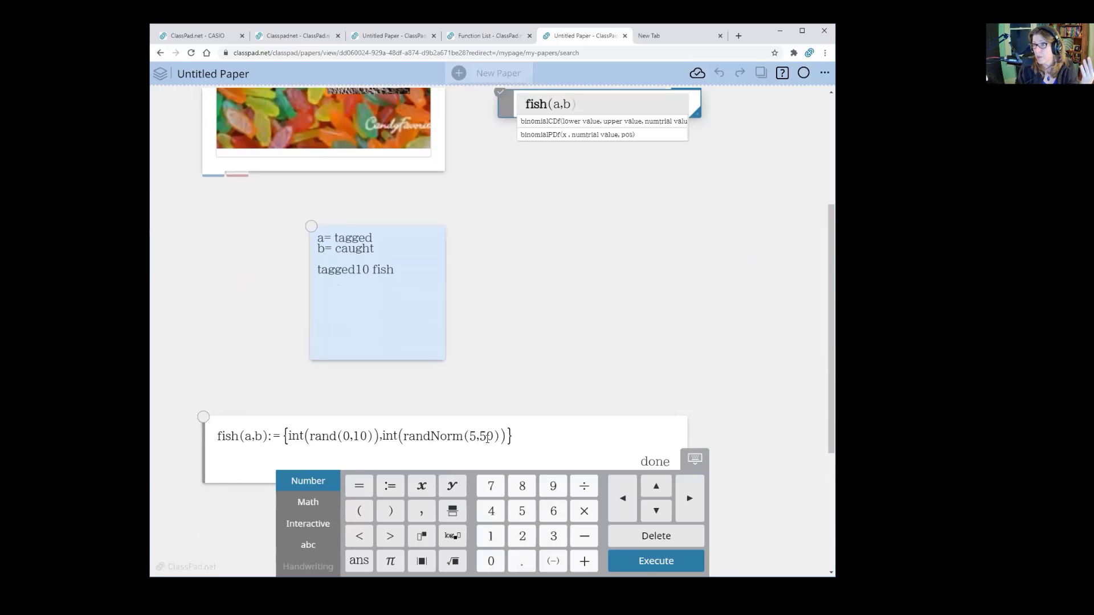
pyautogui.scroll(4, 638, 177)
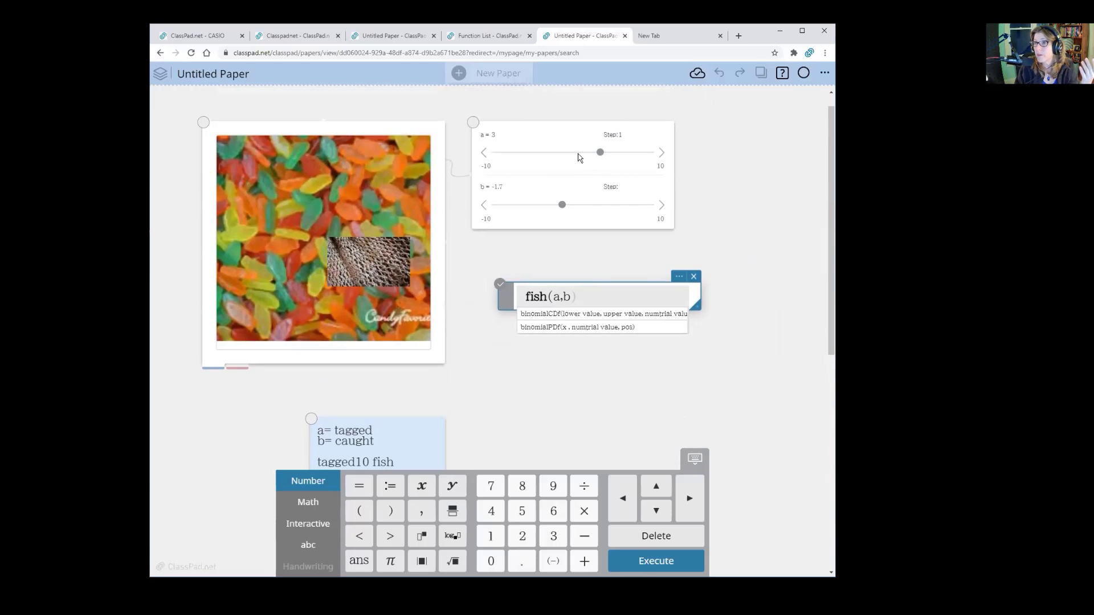
pyautogui.scroll(-4, 552, 327)
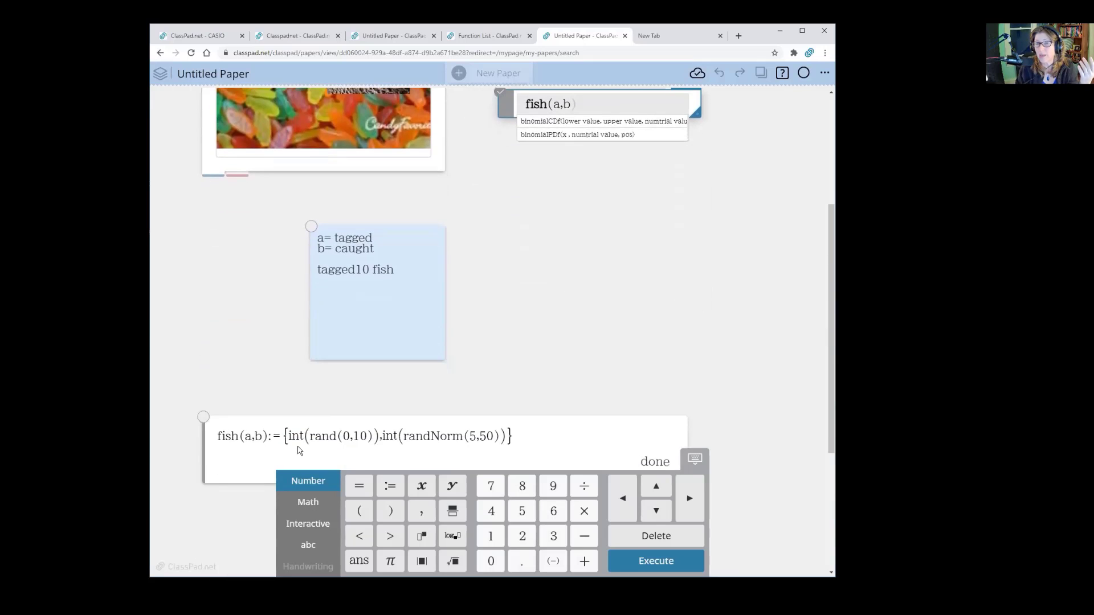
pyautogui.scroll(2, 581, 336)
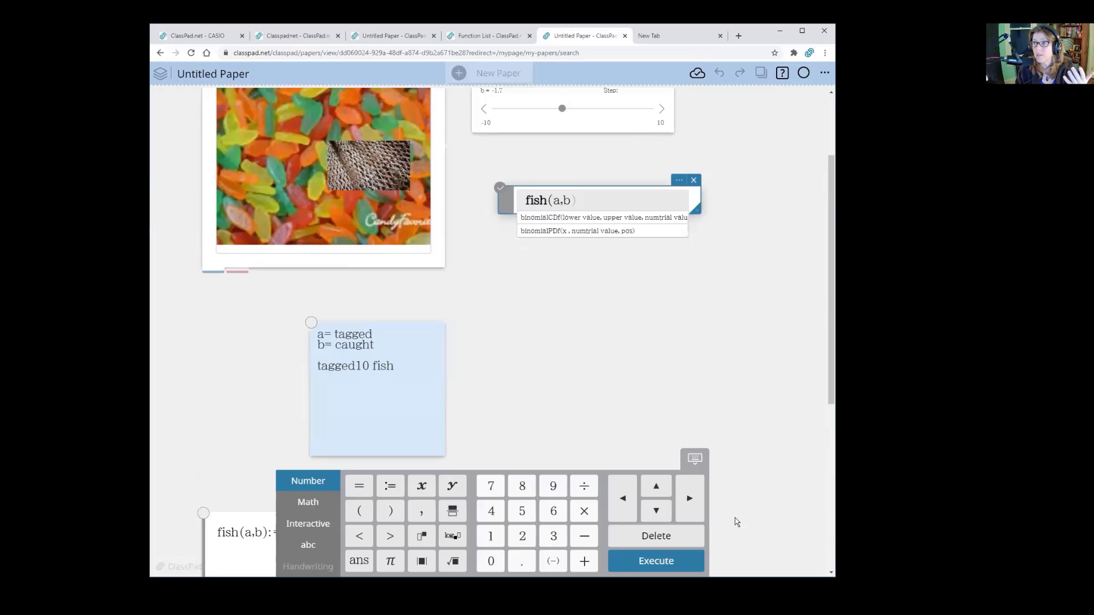
pyautogui.click(689, 571)
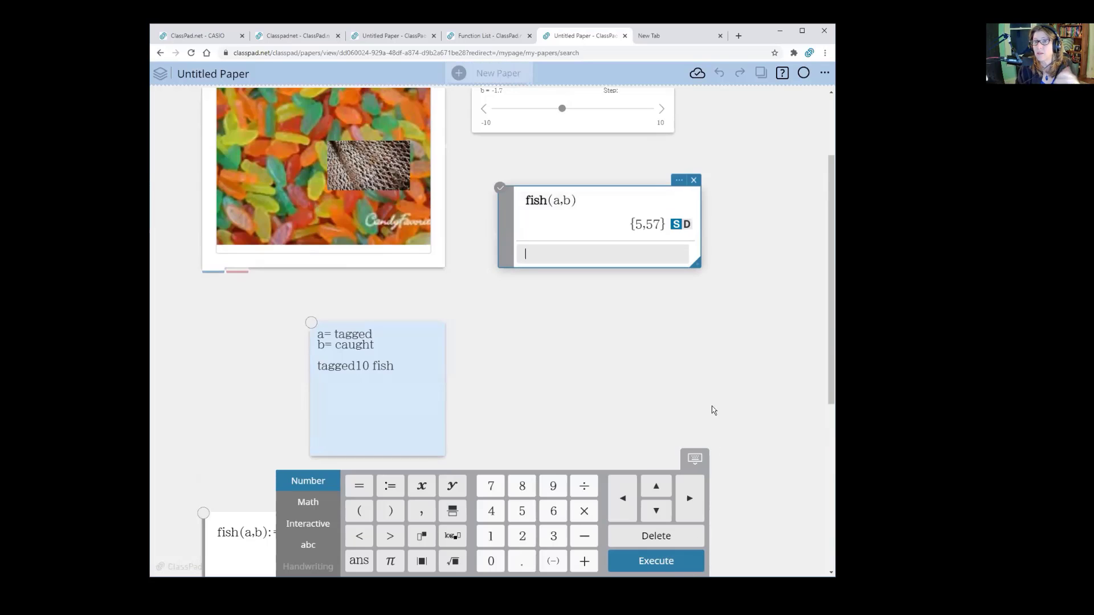
pyautogui.scroll(3, 734, 243)
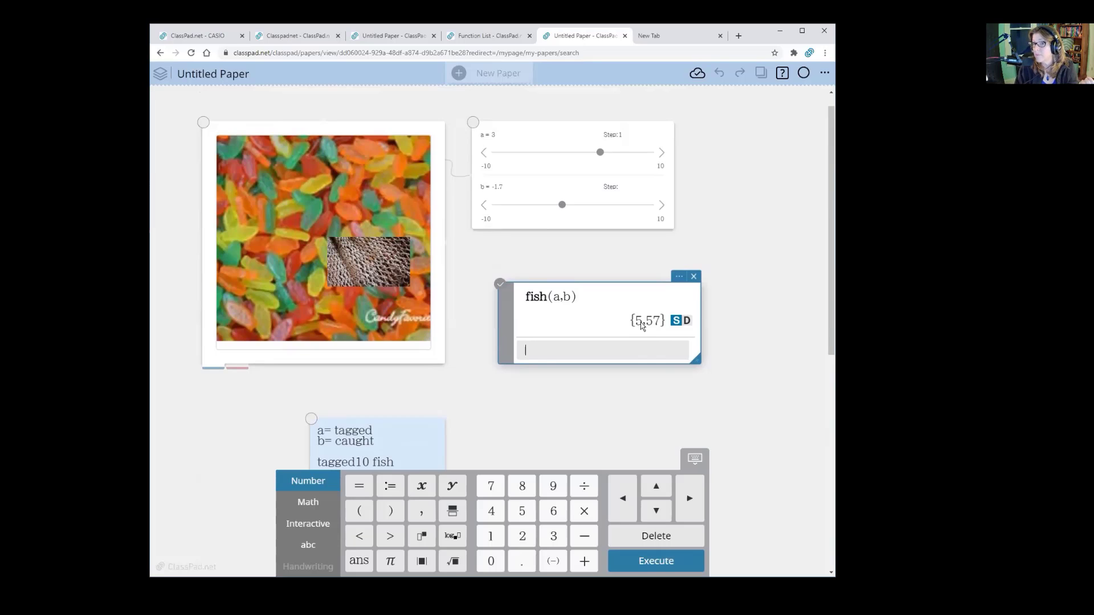
pyautogui.moveTo(630, 283); pyautogui.dragTo(575, 256)
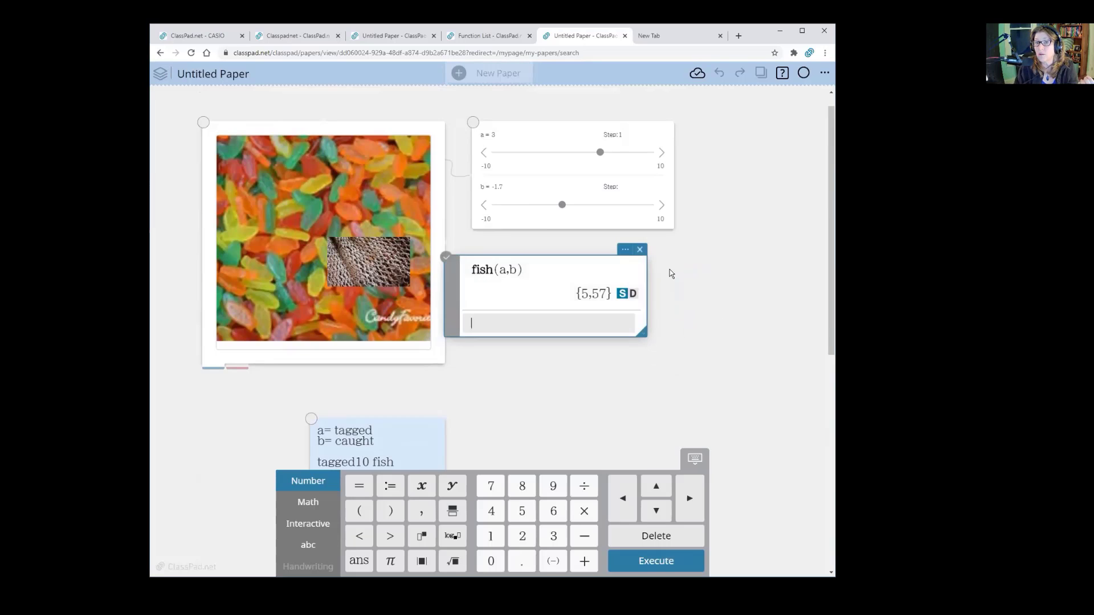
# Insert a statistics table beside the fish(a,b) result and enter 5 in A1 and 57 in B1.
pyautogui.click(686, 268)
pyautogui.click(686, 268)
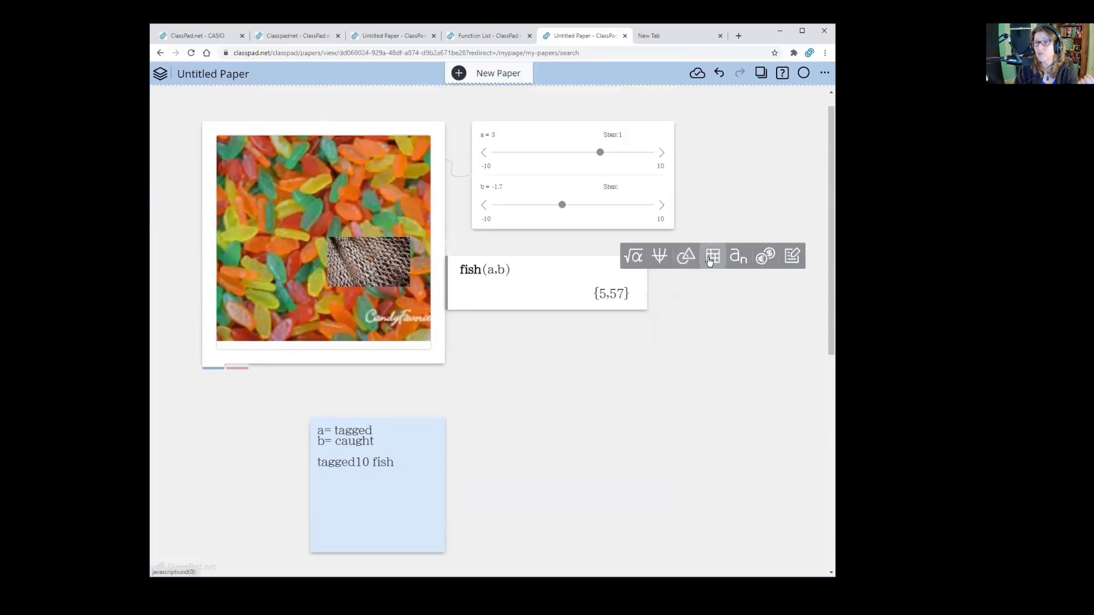
pyautogui.click(711, 259)
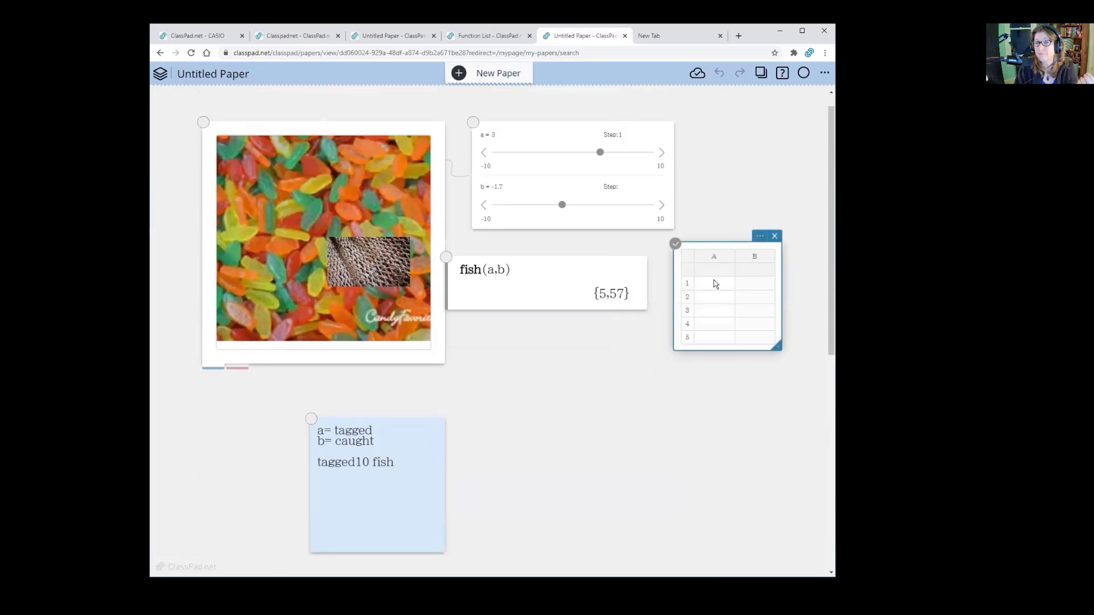
pyautogui.click(713, 286)
pyautogui.write('5')
pyautogui.click(754, 283)
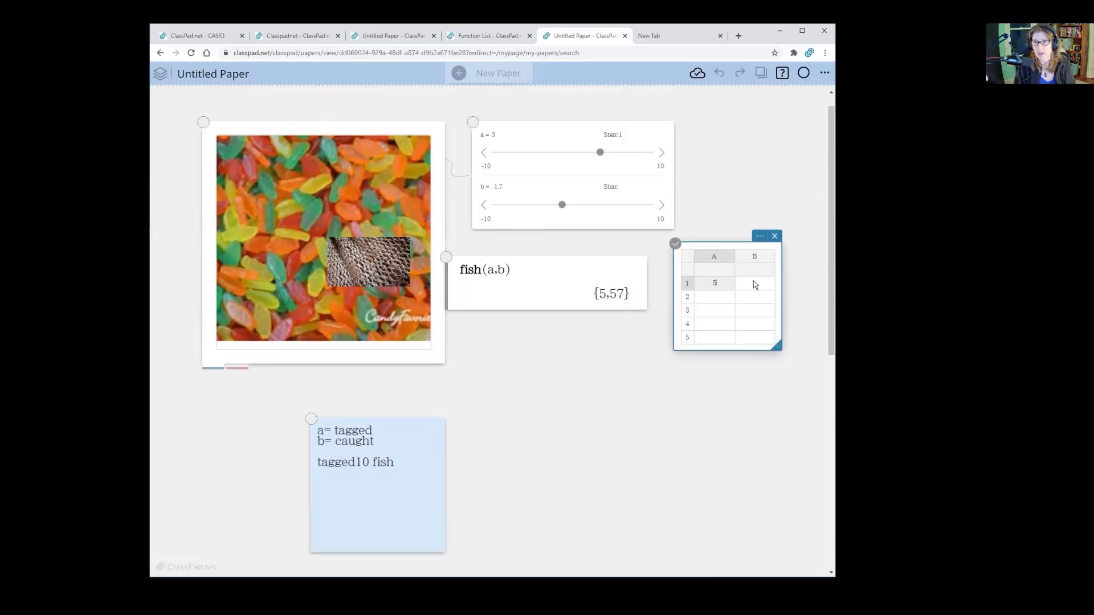
pyautogui.write('5')
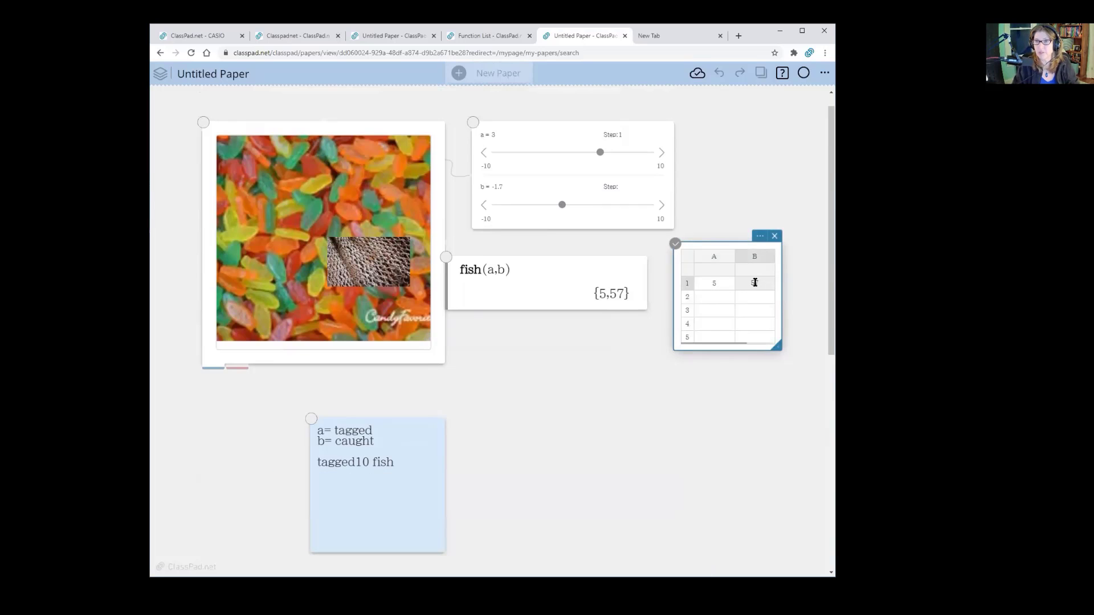
pyautogui.write('7')
pyautogui.click(629, 347)
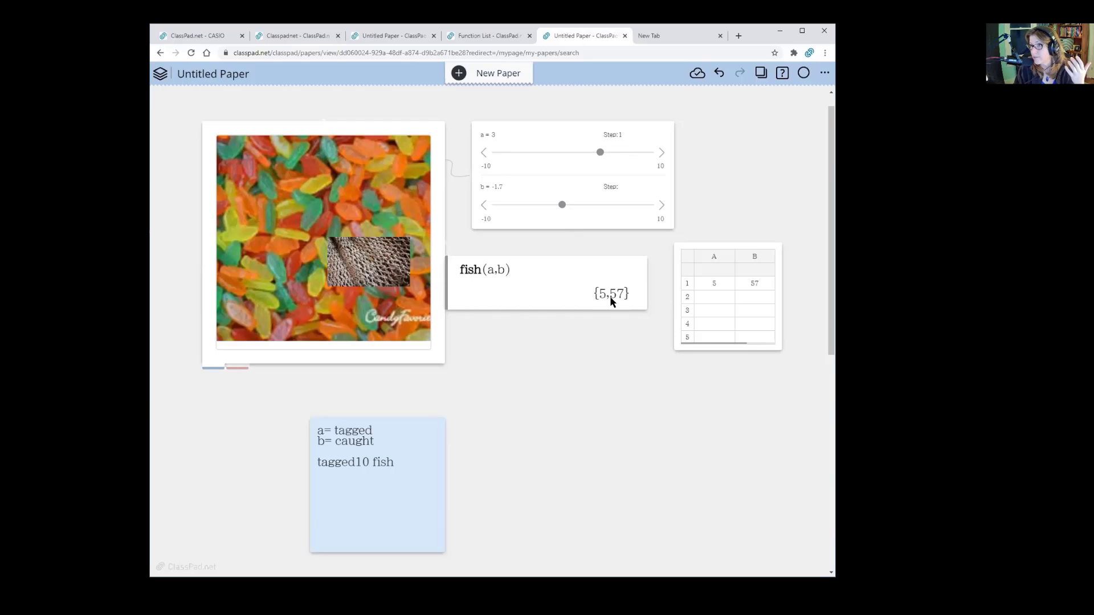
# Set slider b to -4 to move the net and generate a new fish catch.
pyautogui.scroll(-3, 425, 519)
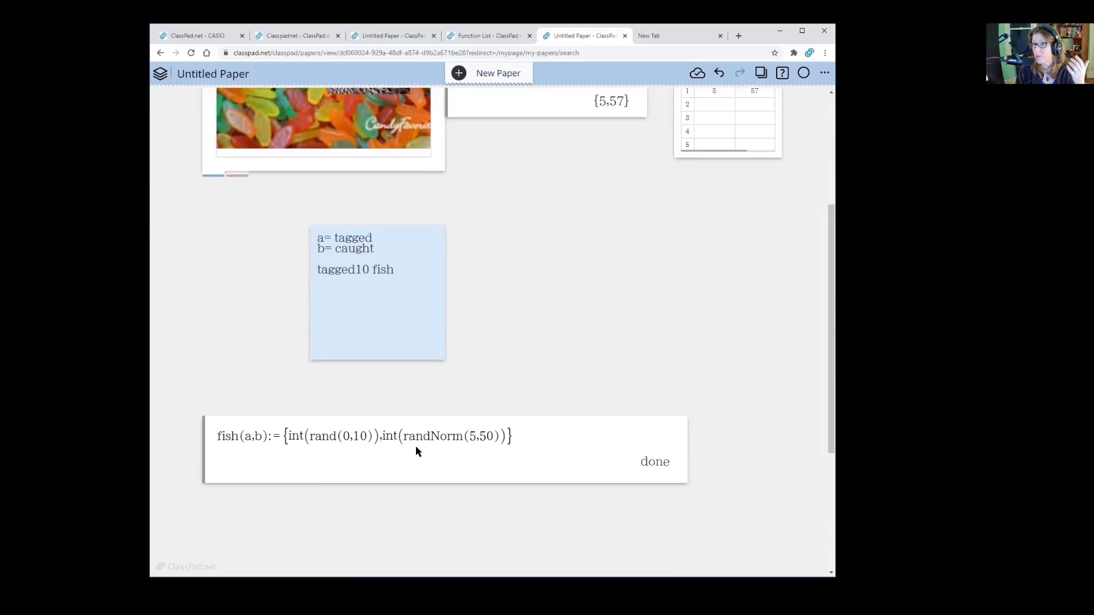
pyautogui.scroll(3, 562, 344)
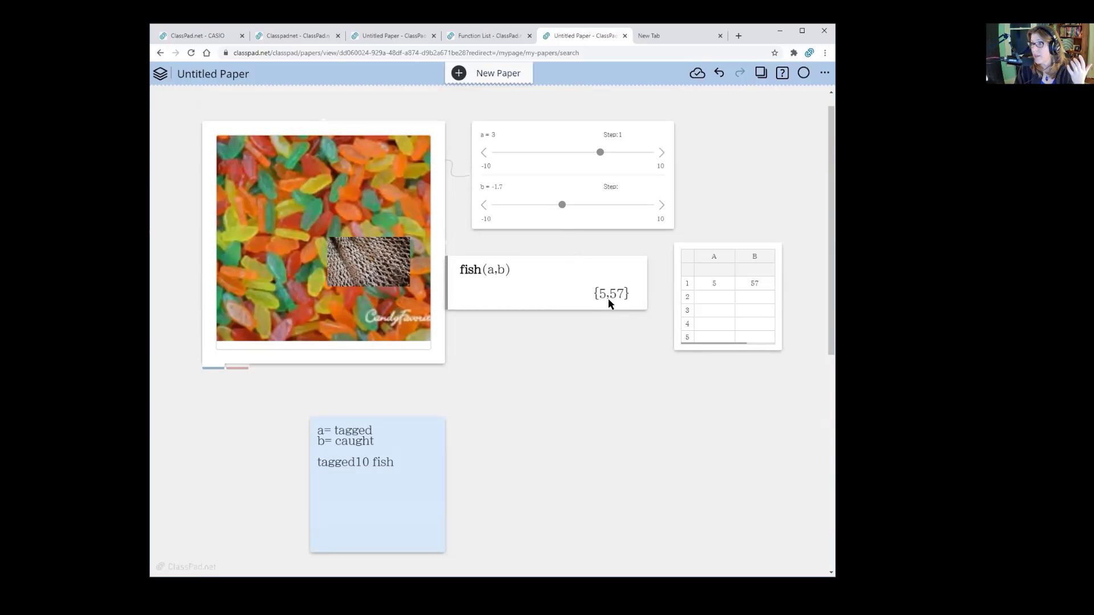
pyautogui.click(562, 207)
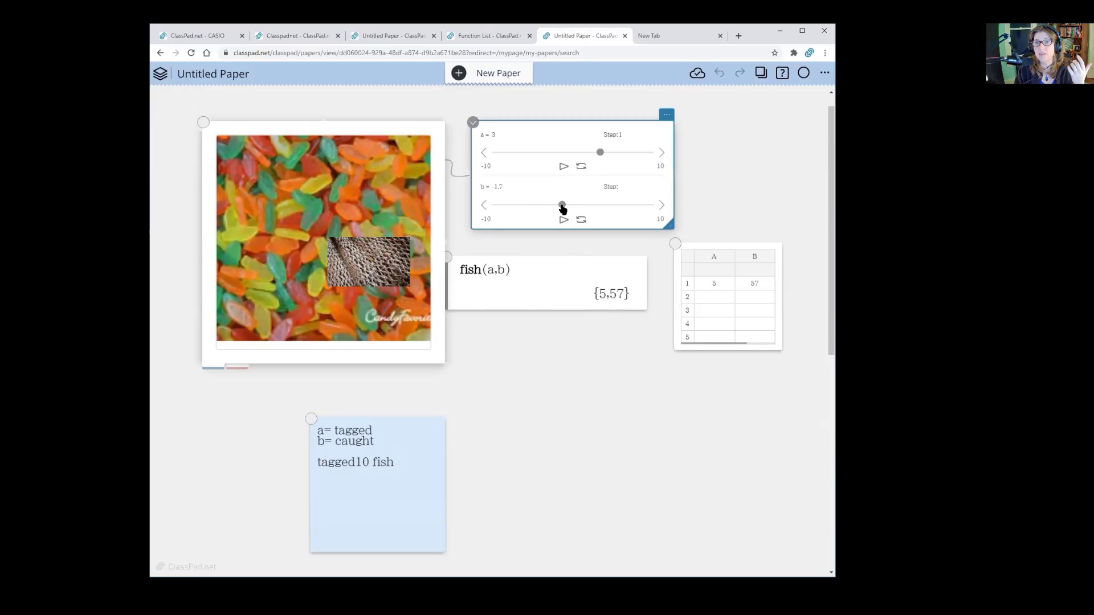
pyautogui.moveTo(562, 206)
pyautogui.mouseDown()
pyautogui.moveTo(598, 208)
pyautogui.moveTo(544, 212)
pyautogui.mouseUp()
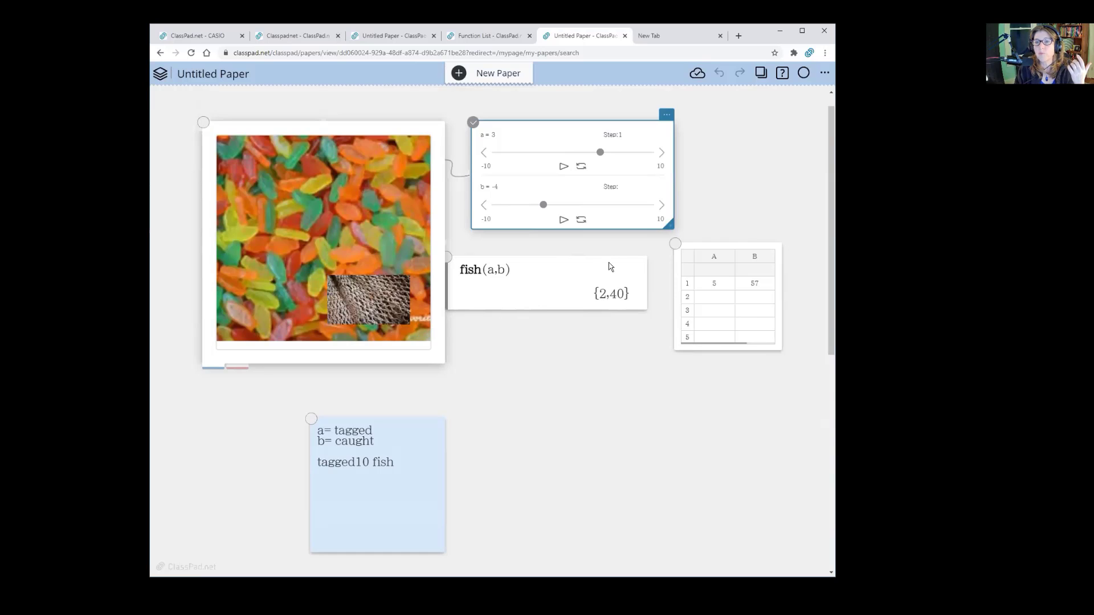
# Record the second catch in the table with 2 in A2 and 40 in B2.
pyautogui.click(712, 297)
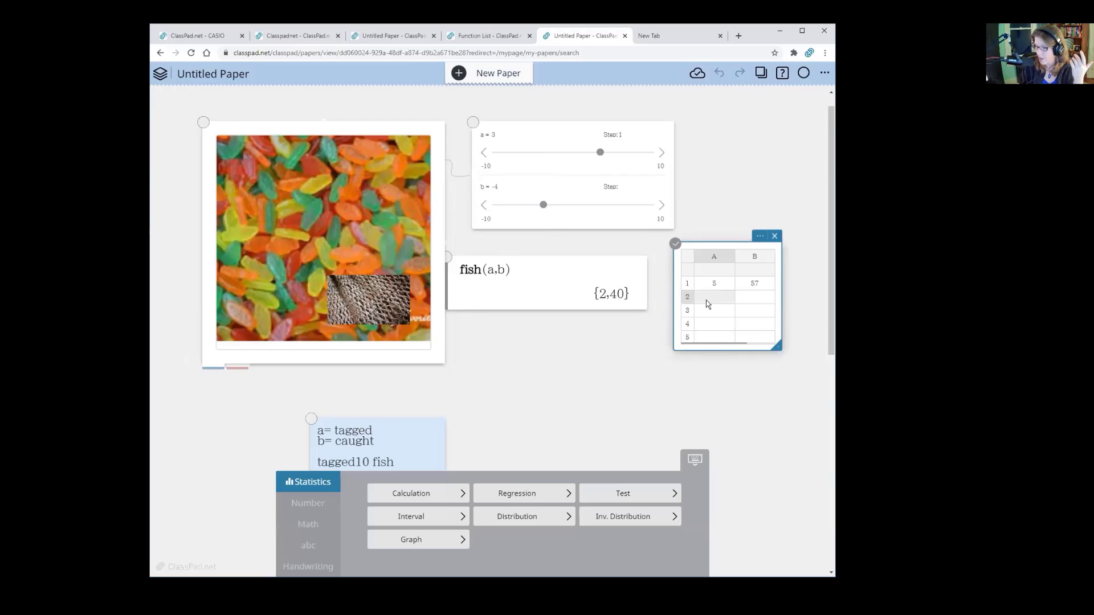
pyautogui.write('2')
pyautogui.click(744, 297)
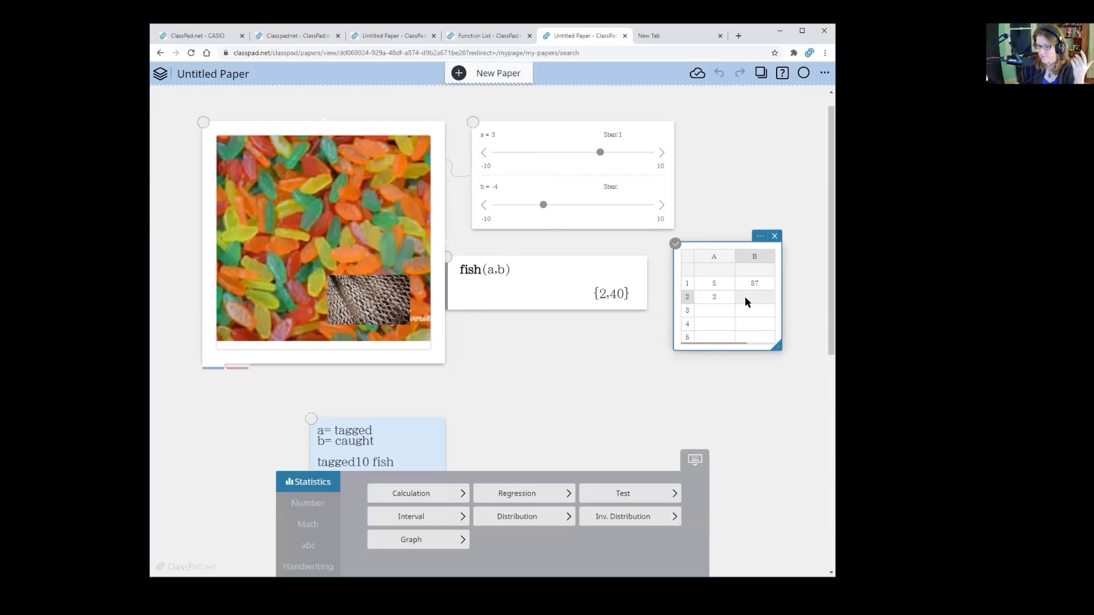
pyautogui.write('40')
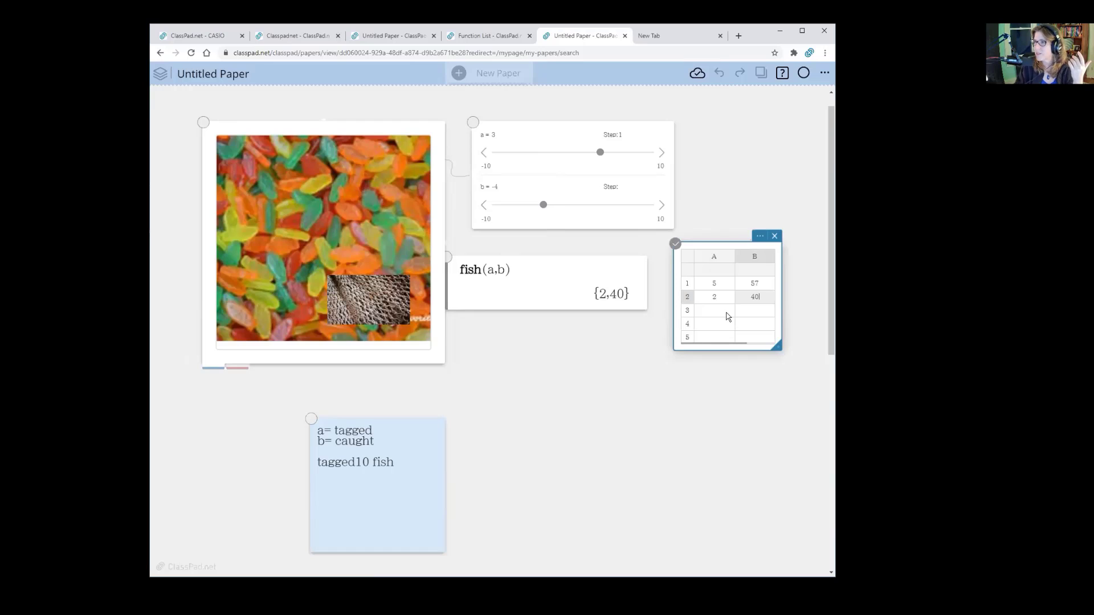
pyautogui.click(727, 313)
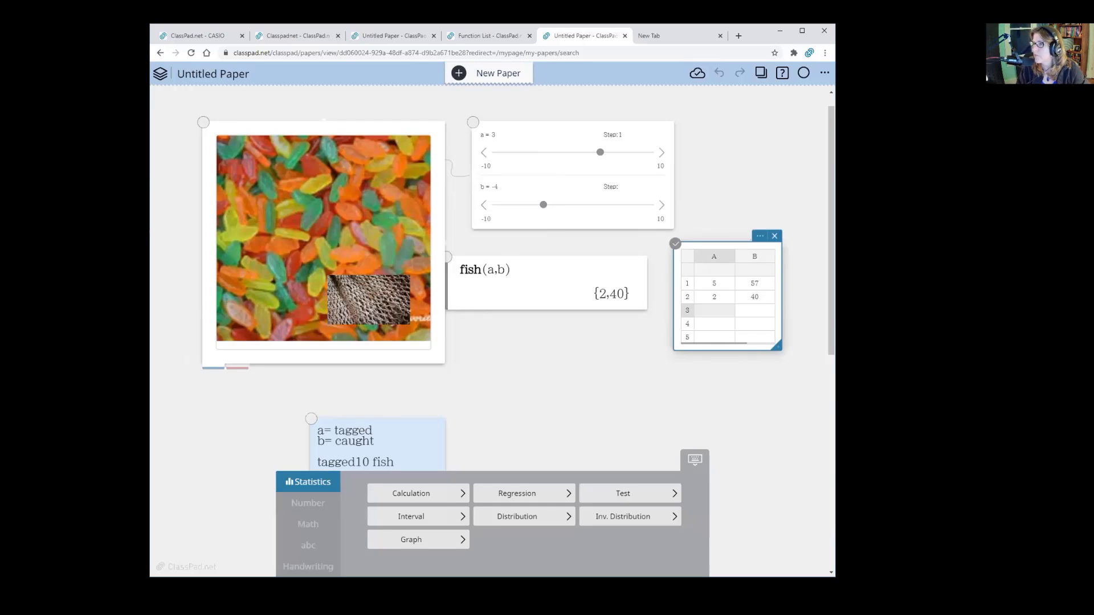
# Set the lower limit of slider a to 0.
pyautogui.click(504, 169)
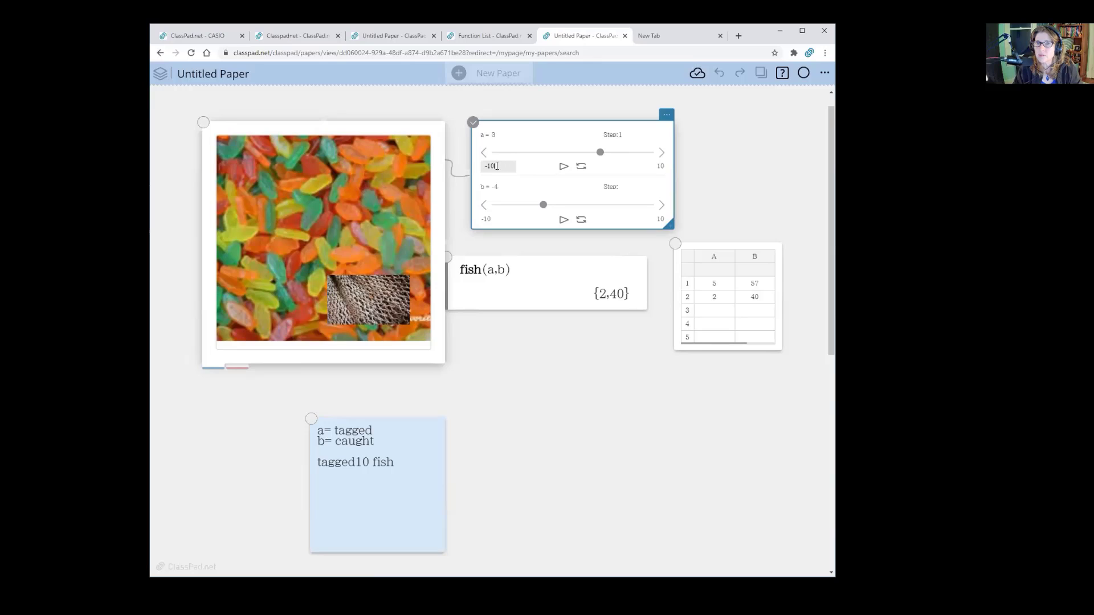
pyautogui.moveTo(497, 166); pyautogui.dragTo(487, 165)
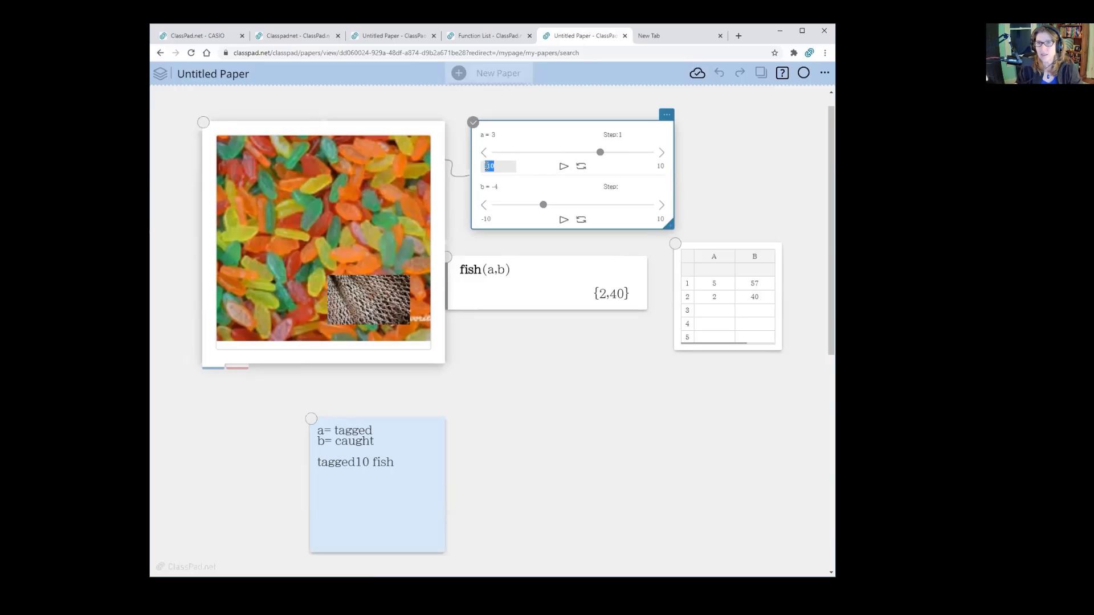
pyautogui.press('BackSpace')
pyautogui.write('0')
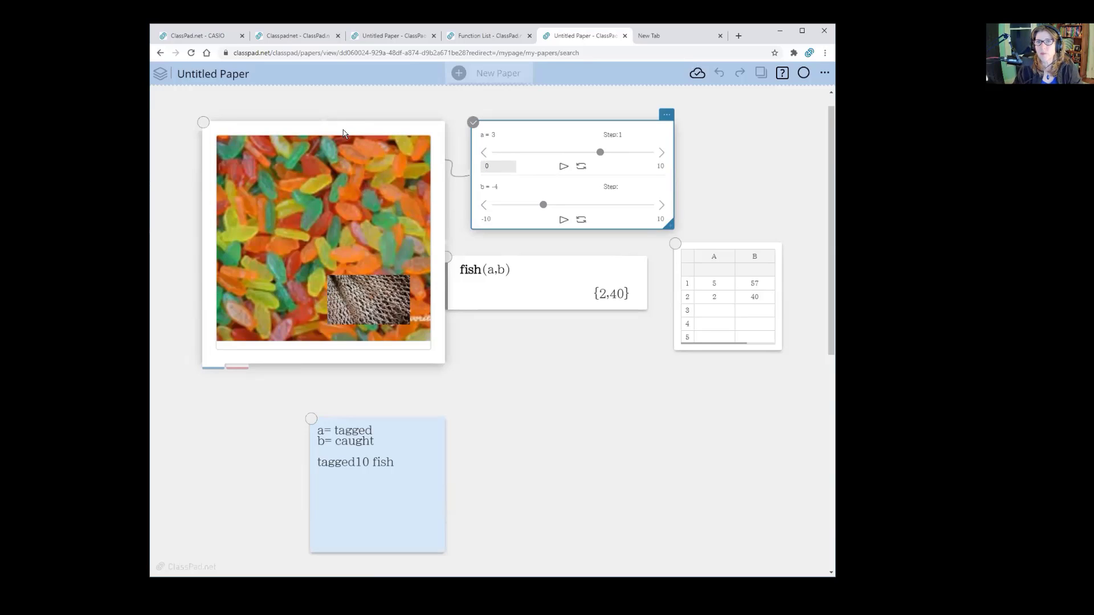
# Show numbered axes on the candy graph.
pyautogui.click(363, 131)
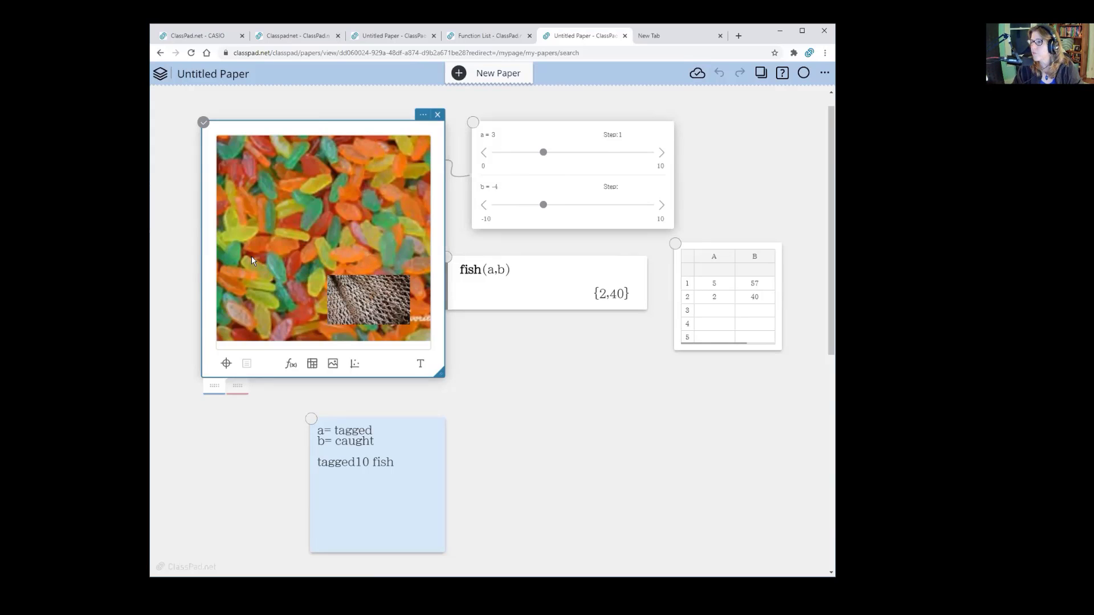
pyautogui.click(423, 116)
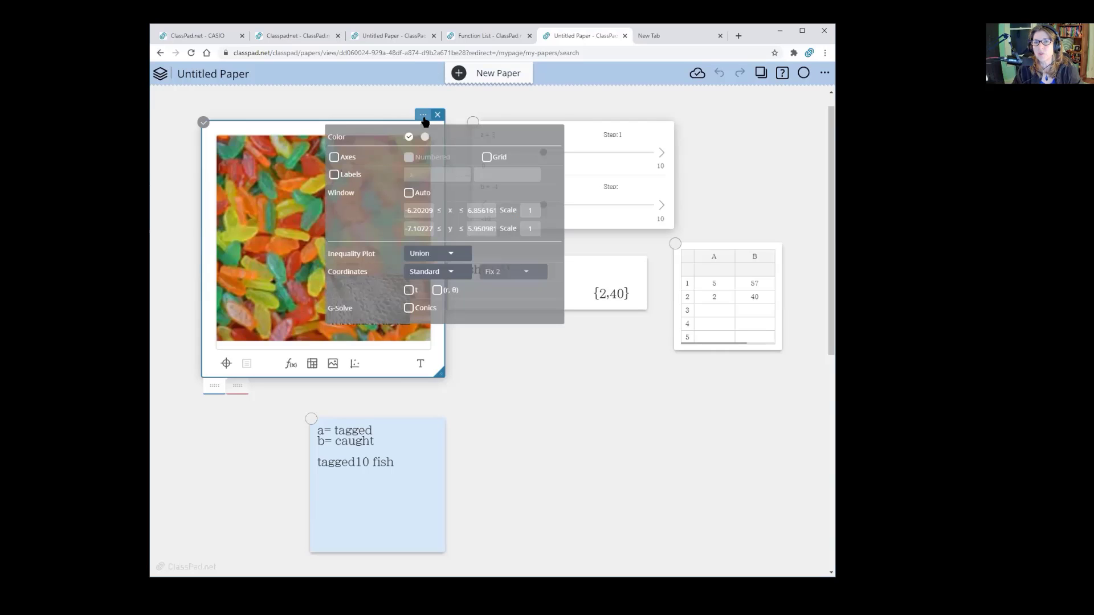
pyautogui.click(334, 158)
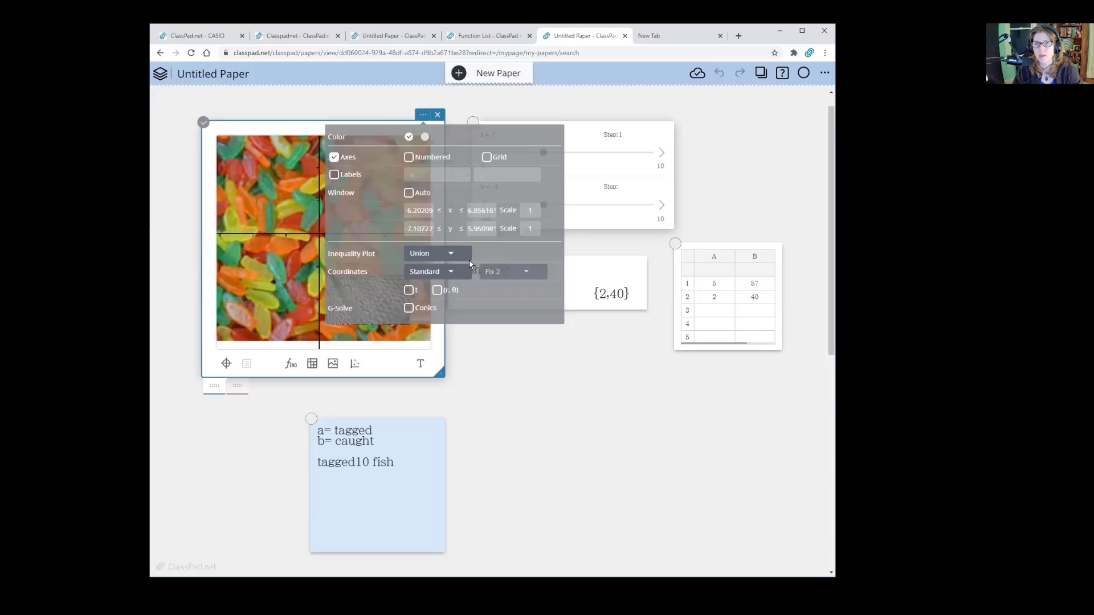
pyautogui.click(409, 158)
pyautogui.click(493, 370)
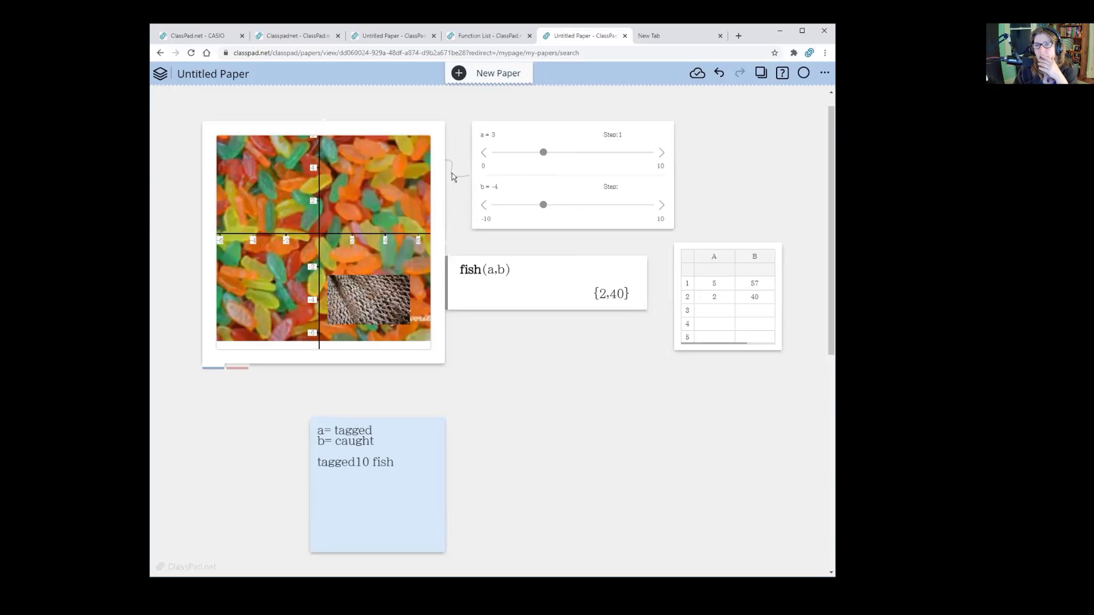
# Set the limits of sliders a and b to -6 and 6.
pyautogui.click(486, 165)
pyautogui.doubleClick(483, 166)
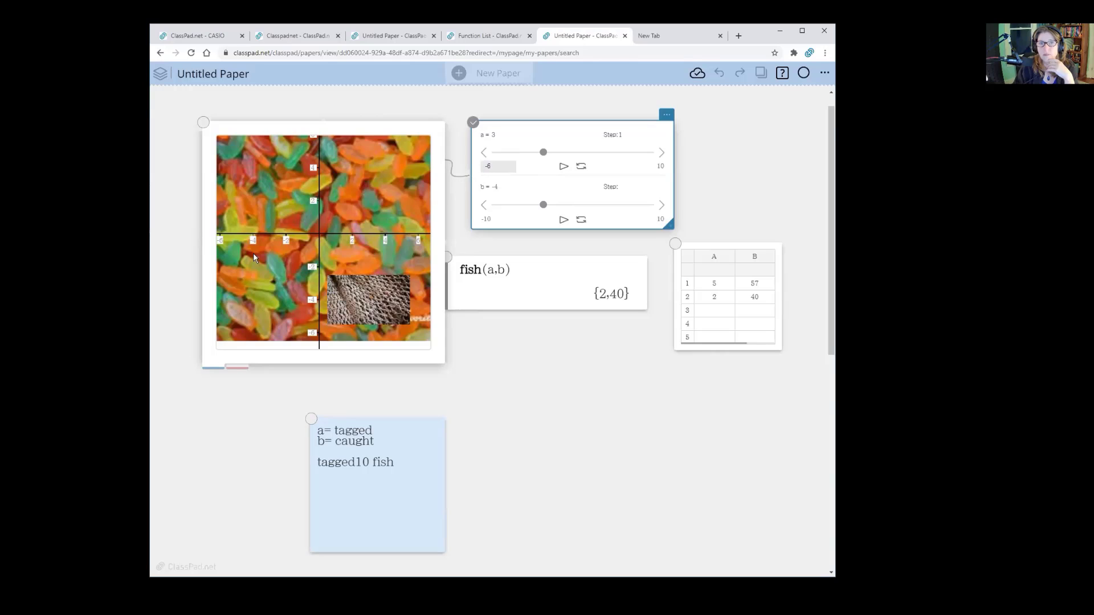
pyautogui.doubleClick(660, 166)
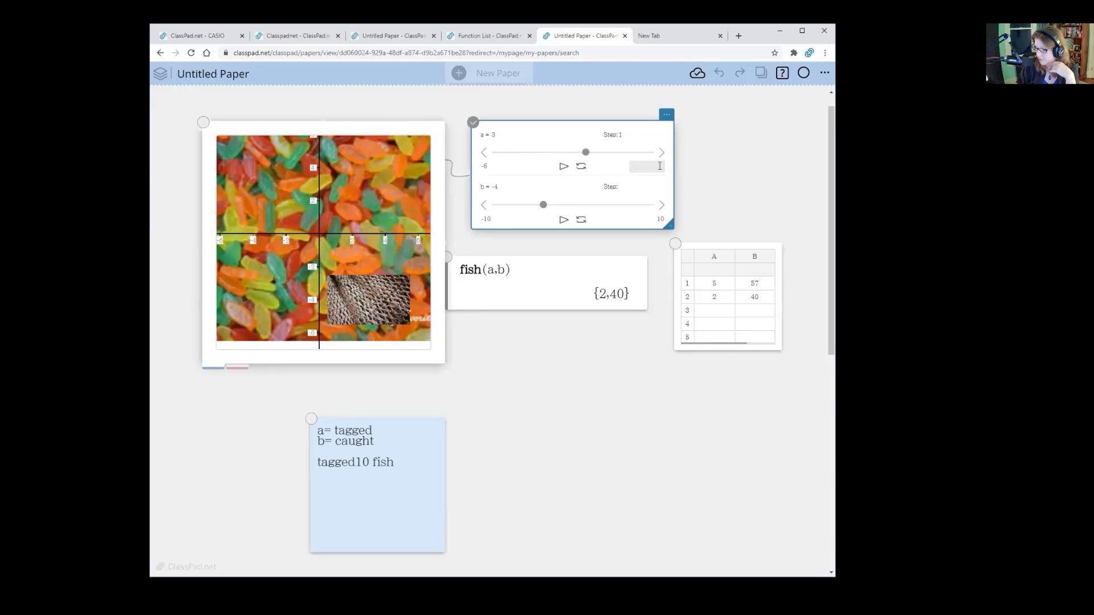
pyautogui.doubleClick(493, 219)
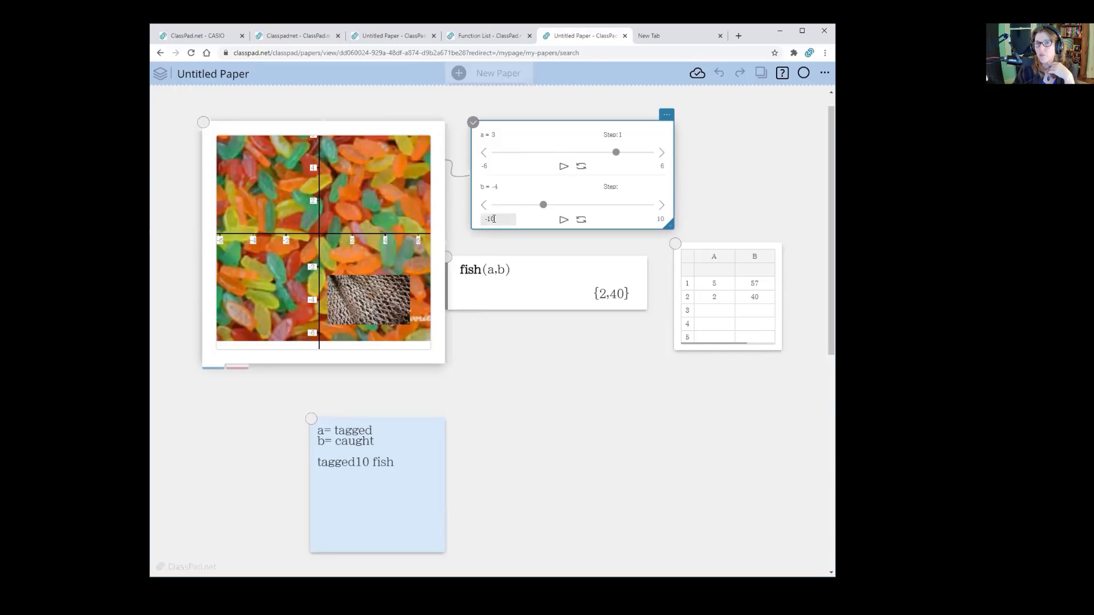
pyautogui.moveTo(495, 220); pyautogui.dragTo(485, 220)
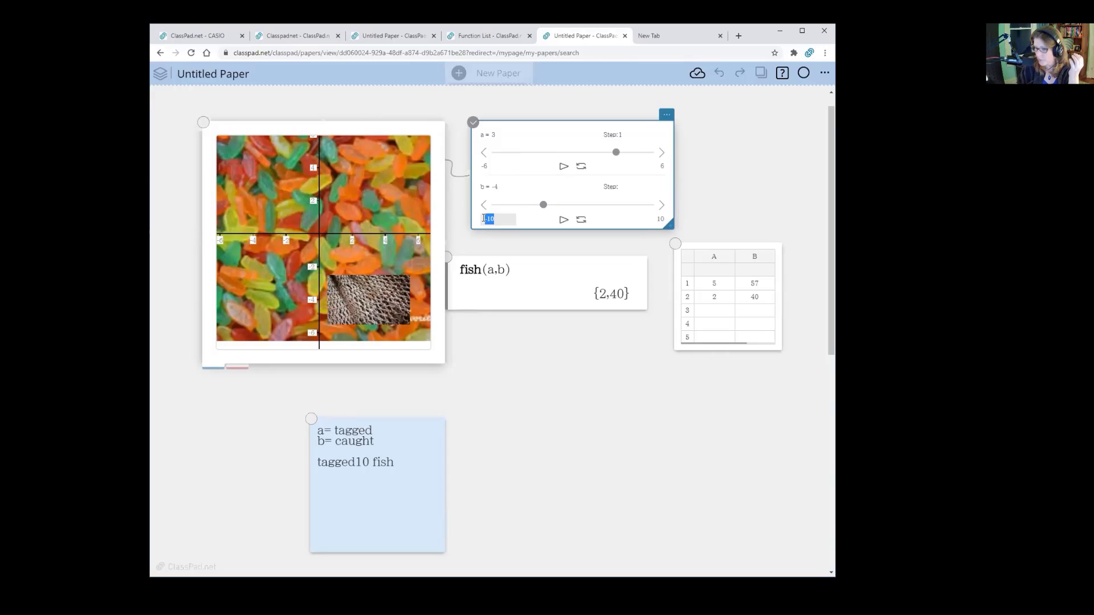
pyautogui.write('4')
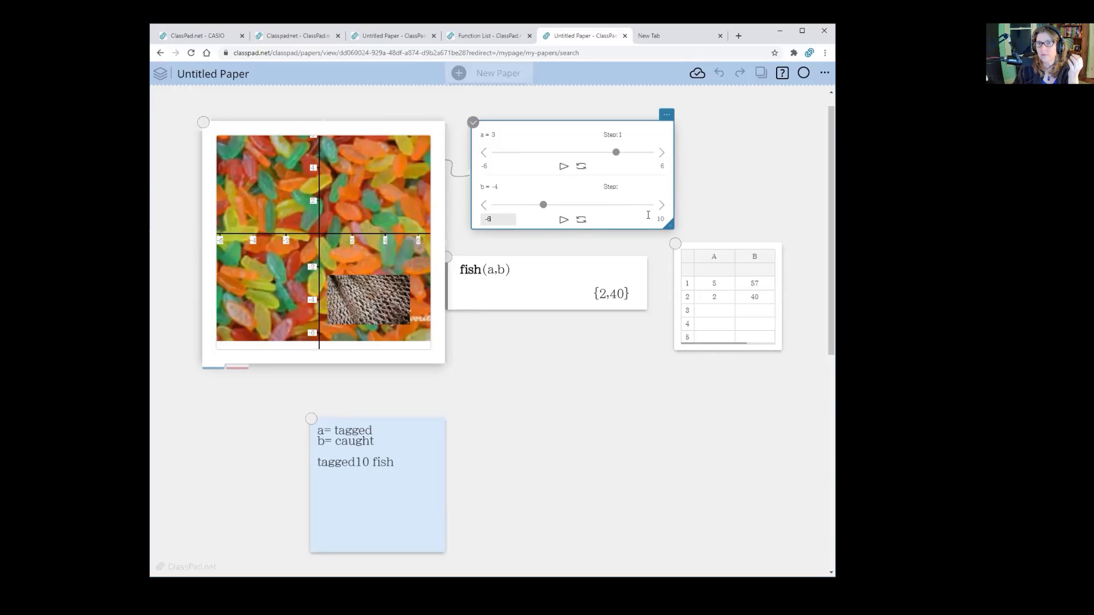
pyautogui.click(658, 219)
pyautogui.write('6')
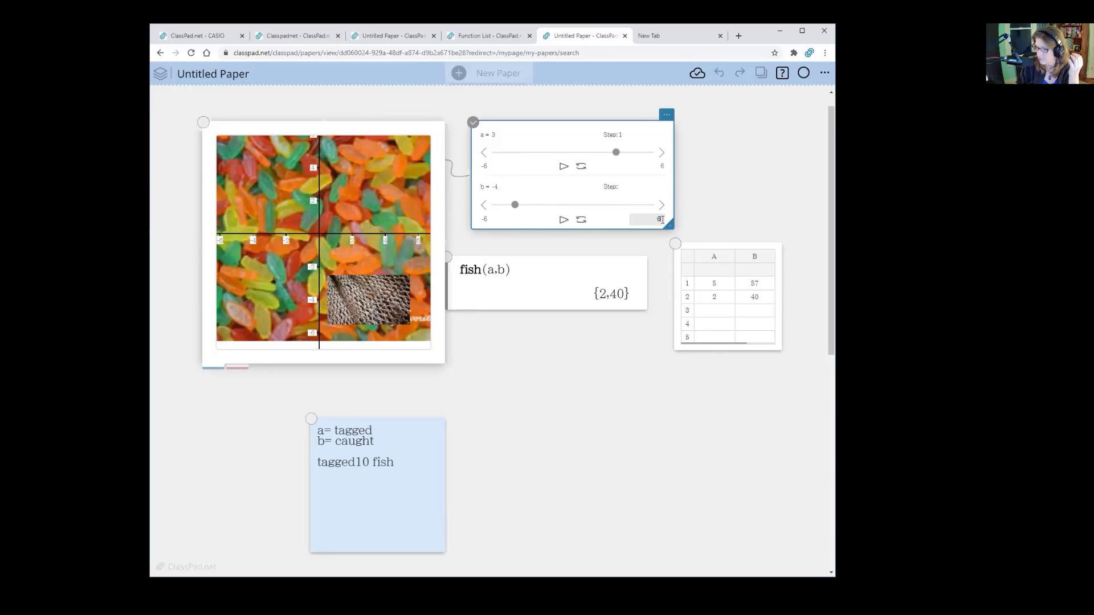
pyautogui.click(715, 192)
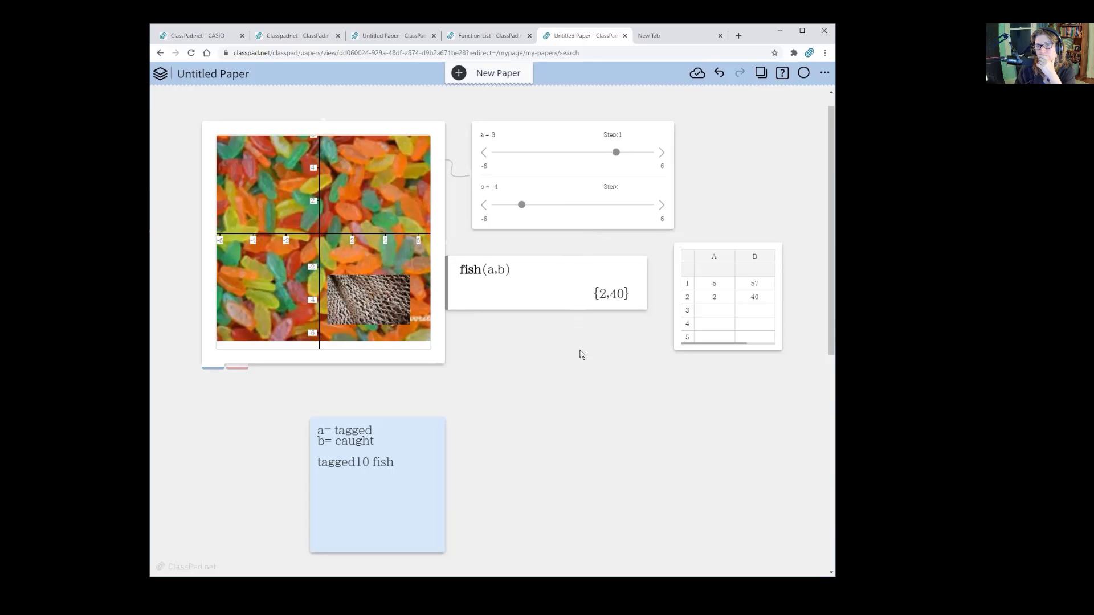
# Move the candy graph down off the image settings and set the net image's CenterX to t and CenterY to c.
pyautogui.moveTo(335, 134); pyautogui.dragTo(302, 344)
pyautogui.click(314, 279)
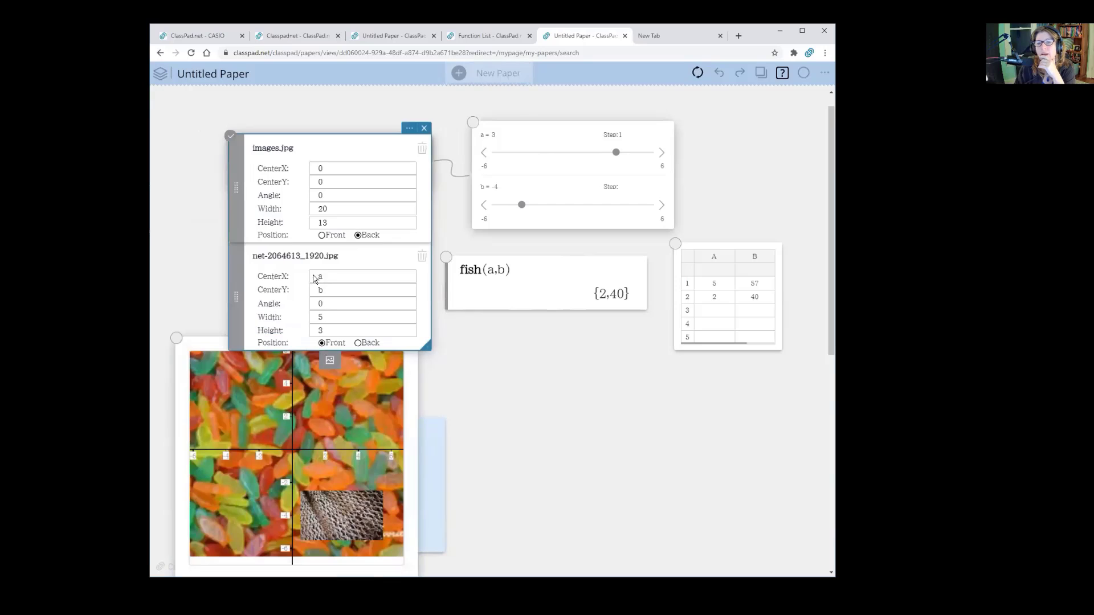
pyautogui.click(322, 277)
pyautogui.press('BackSpace')
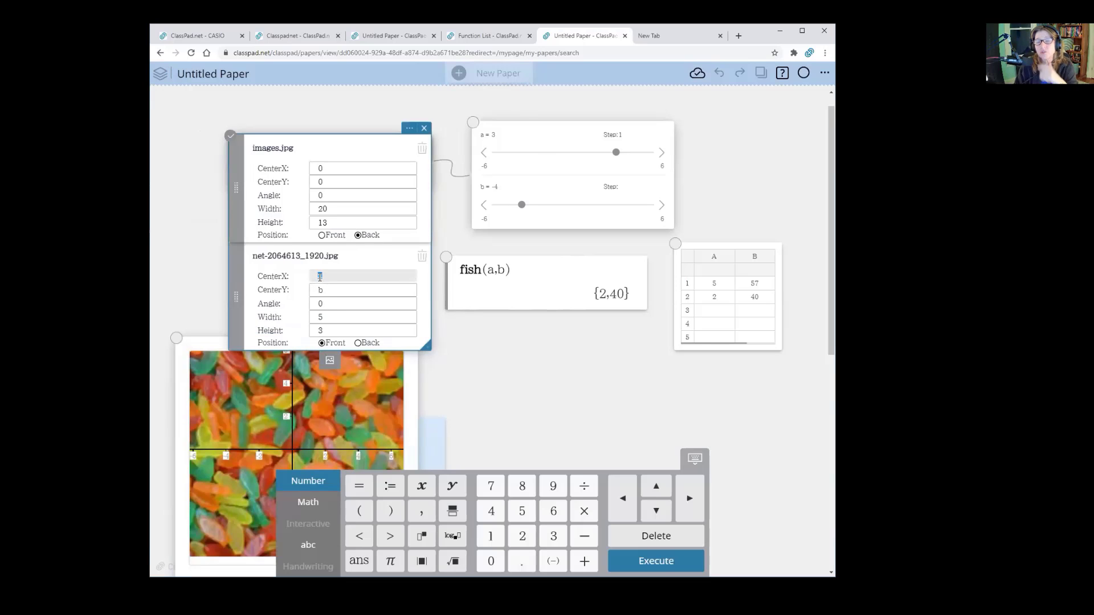
pyautogui.write('t')
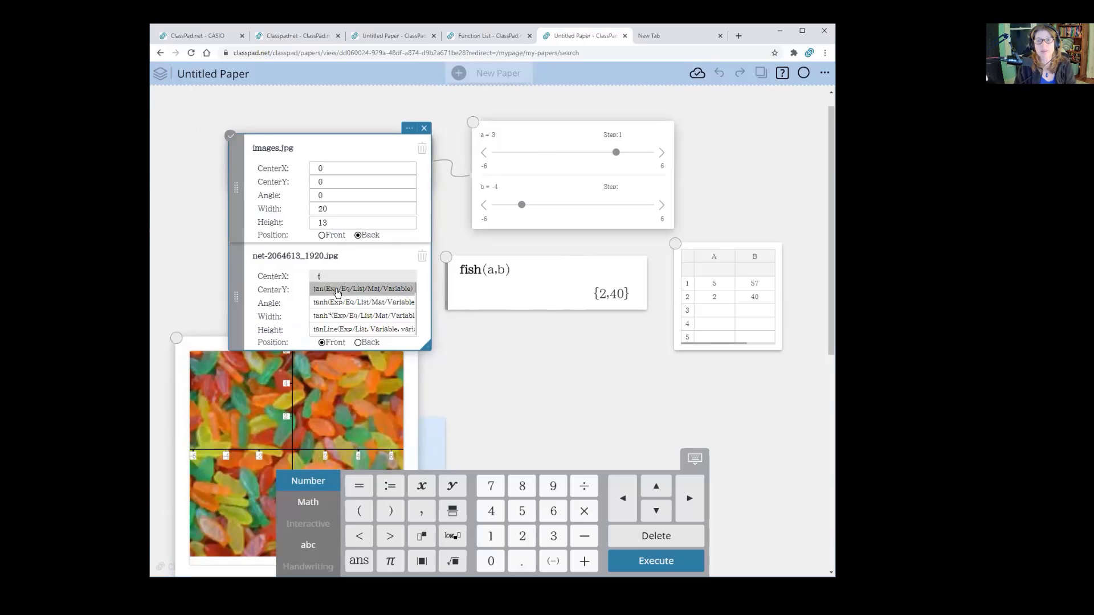
pyautogui.click(463, 367)
pyautogui.click(320, 289)
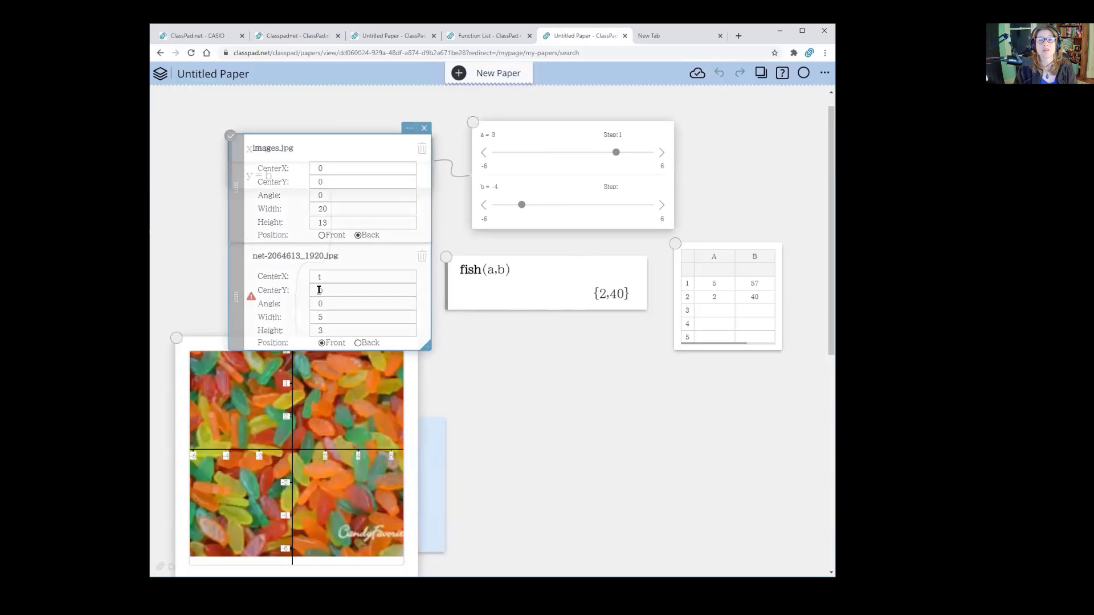
pyautogui.write('c')
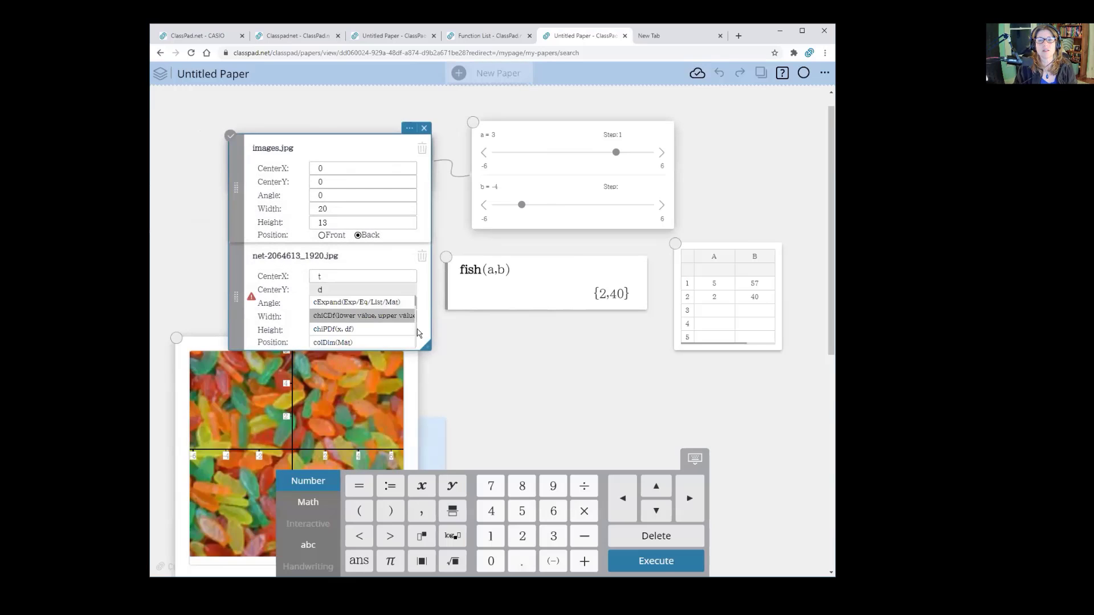
pyautogui.click(462, 333)
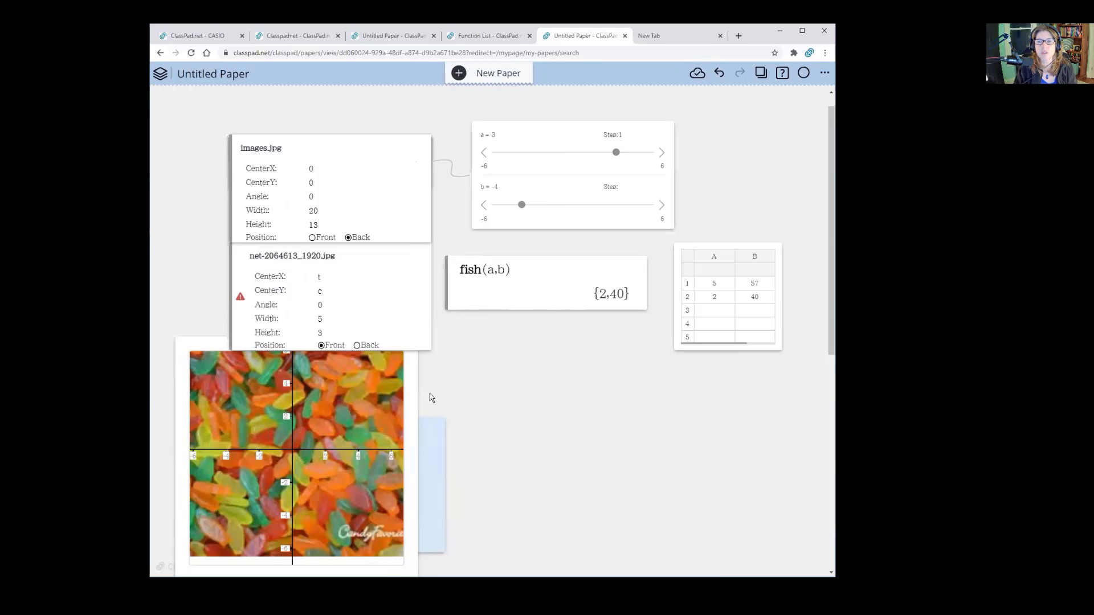
# Move the image settings off the graph's equations and change the equations to x=t and y=c.
pyautogui.moveTo(375, 174); pyautogui.dragTo(631, 443)
pyautogui.click(271, 151)
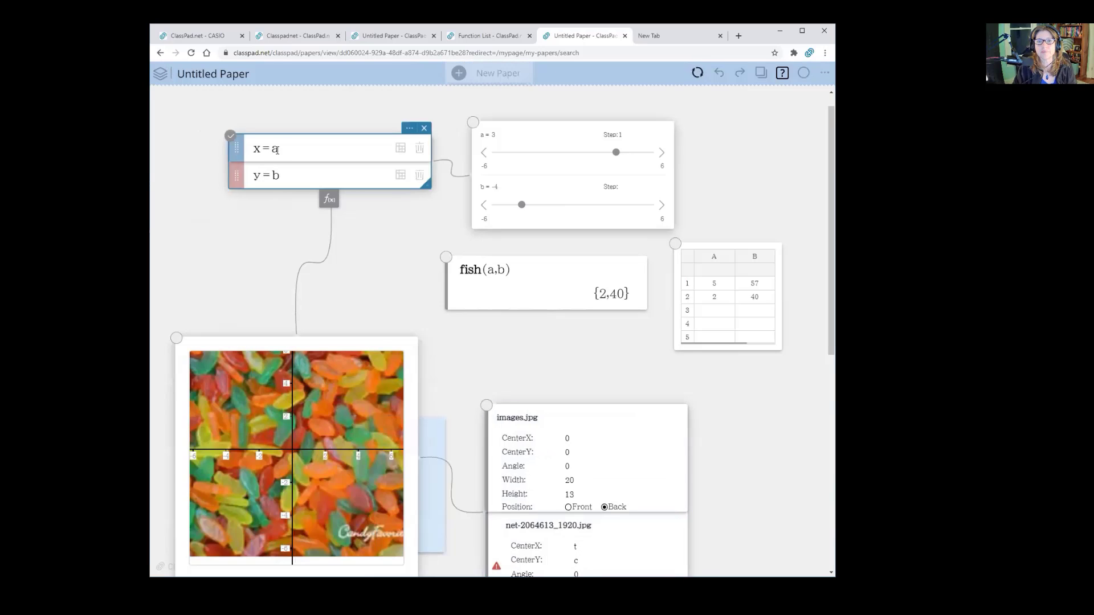
pyautogui.doubleClick(273, 149)
pyautogui.write('t')
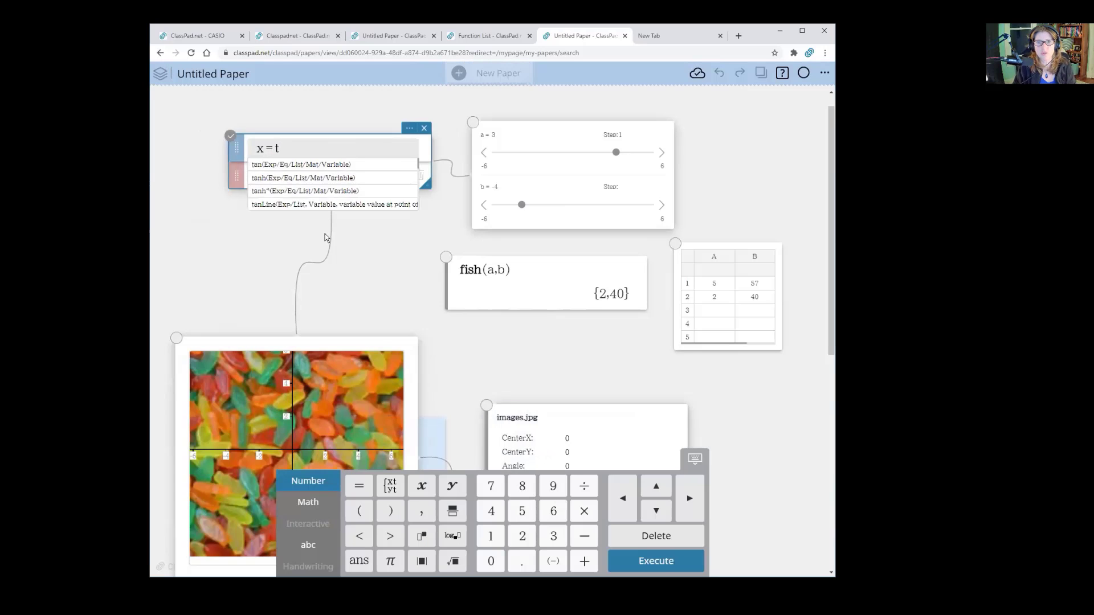
pyautogui.click(273, 176)
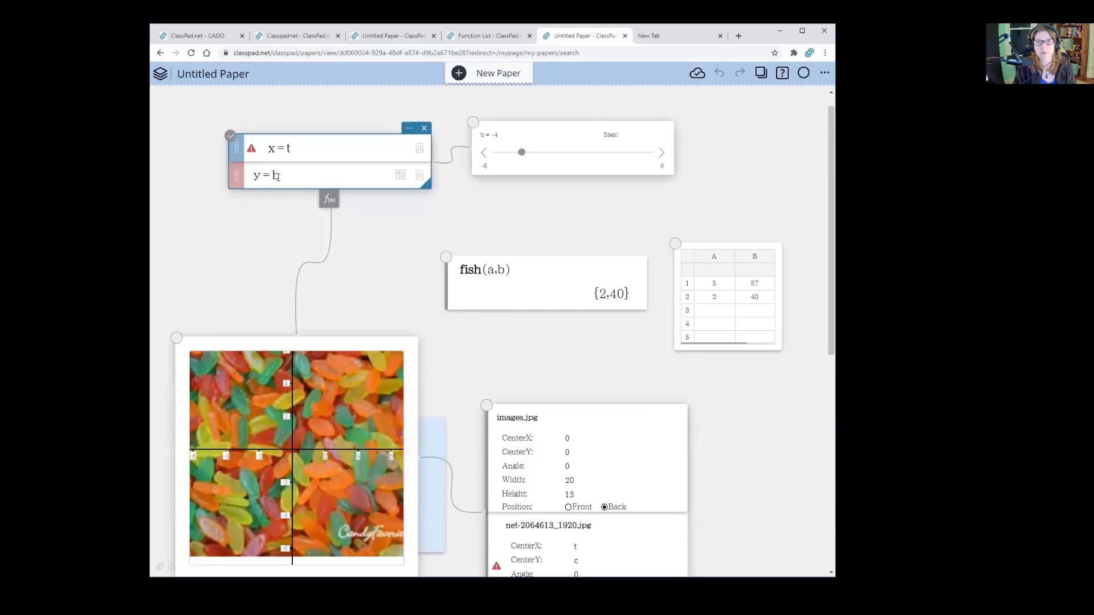
pyautogui.write('d')
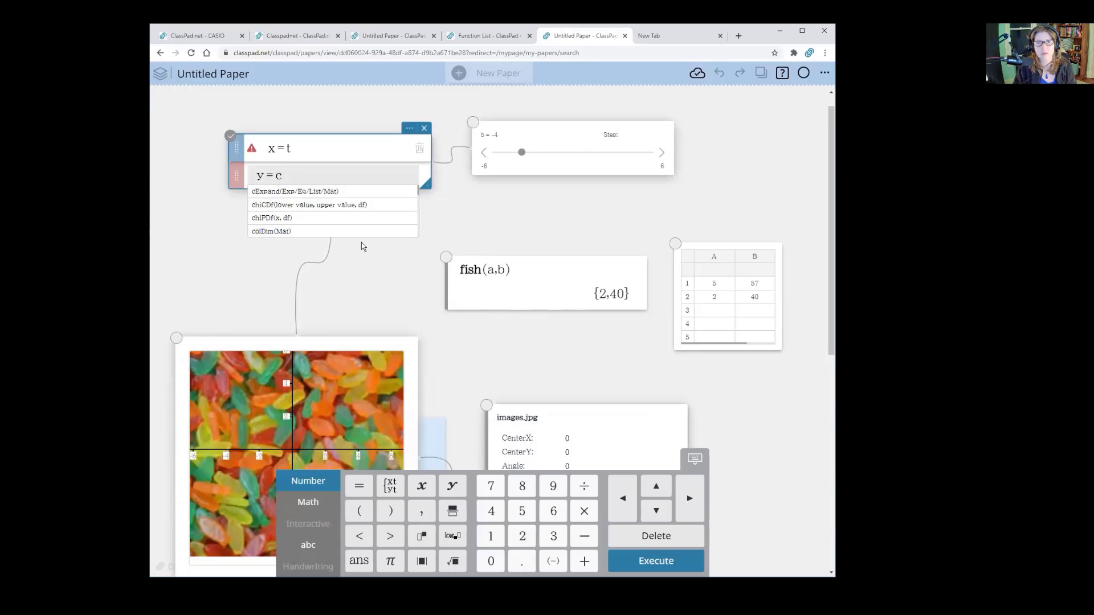
# Change the graph's x equation to x=m.
pyautogui.click(297, 150)
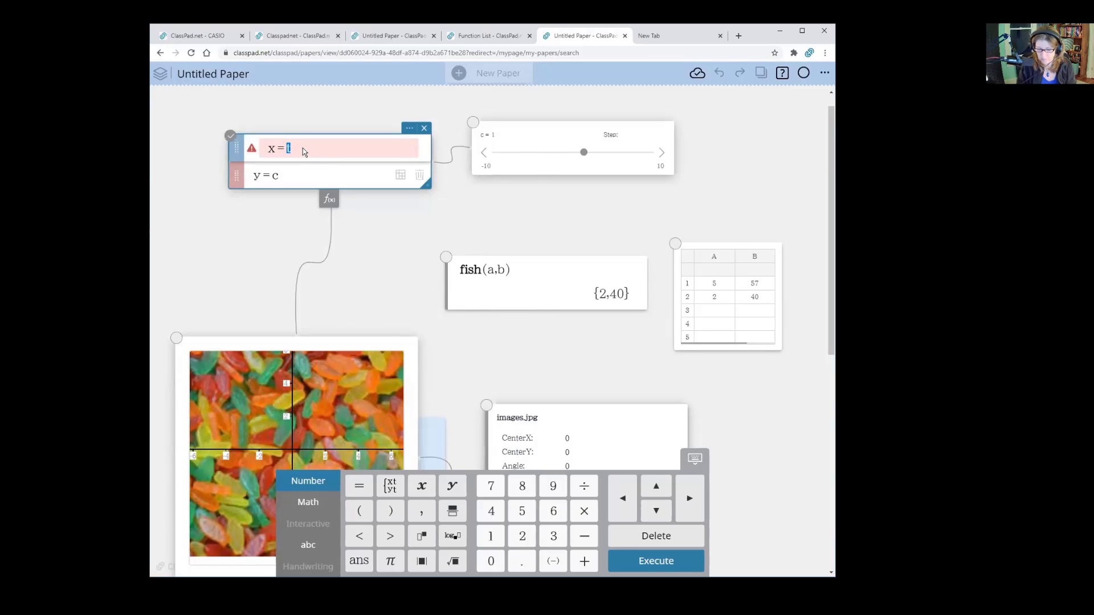
pyautogui.write('m')
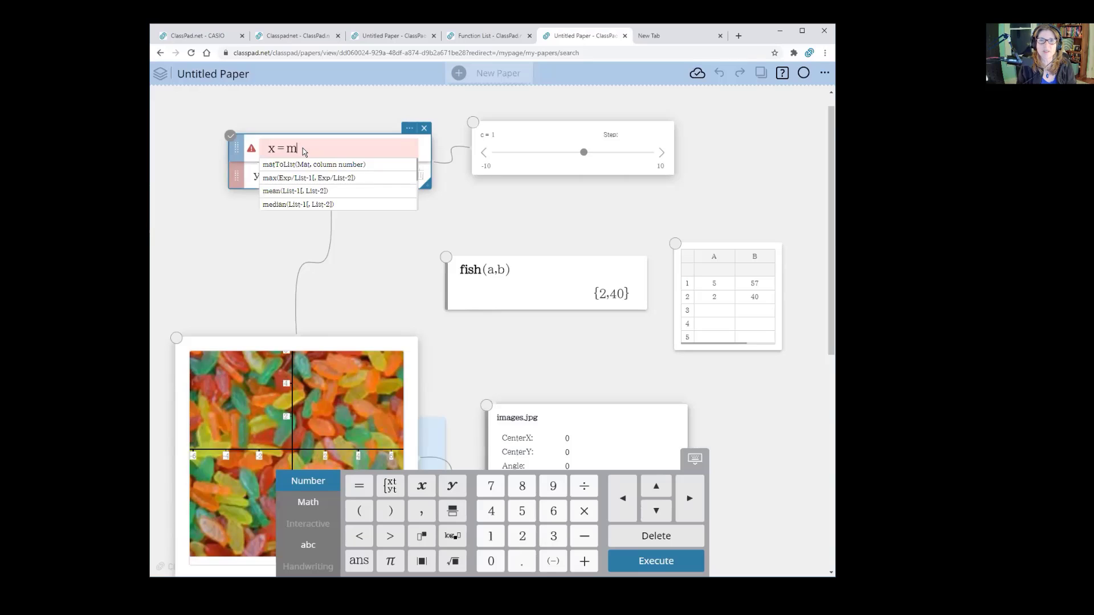
pyautogui.click(342, 265)
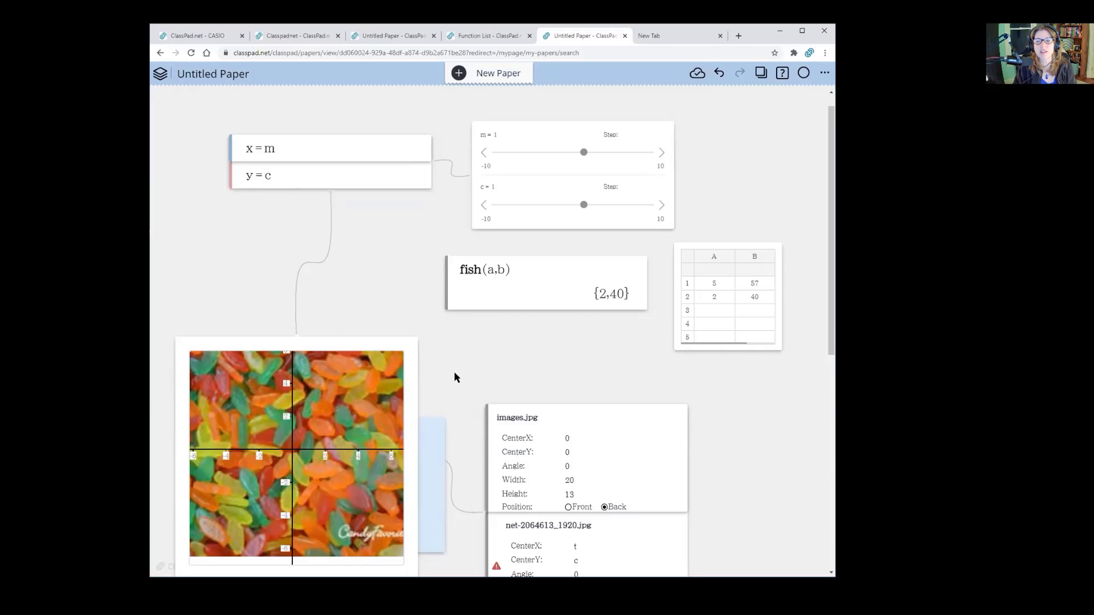
# Move the image settings back above the graph, set the net's CenterX to m, and place the graph over the settings.
pyautogui.moveTo(578, 424); pyautogui.dragTo(268, 127)
pyautogui.click(268, 250)
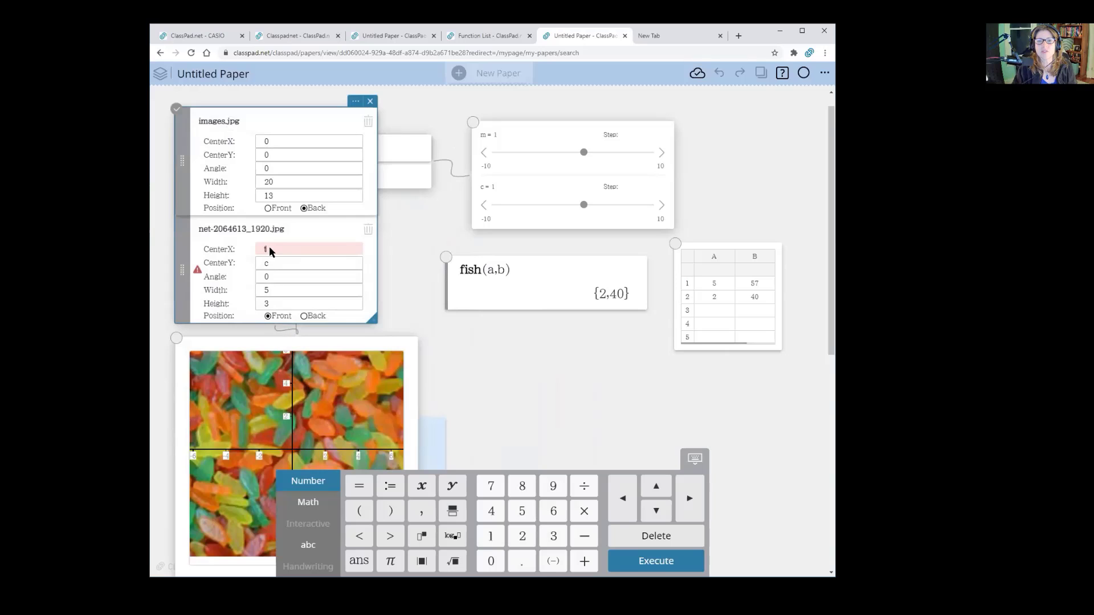
pyautogui.press('BackSpace')
pyautogui.write('m')
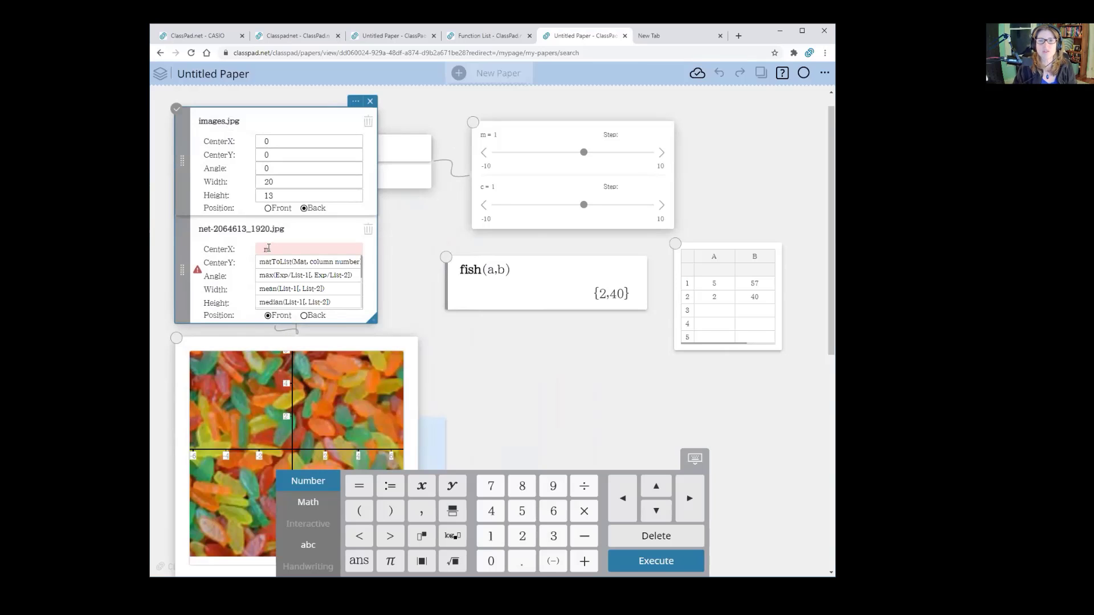
pyautogui.press('Return')
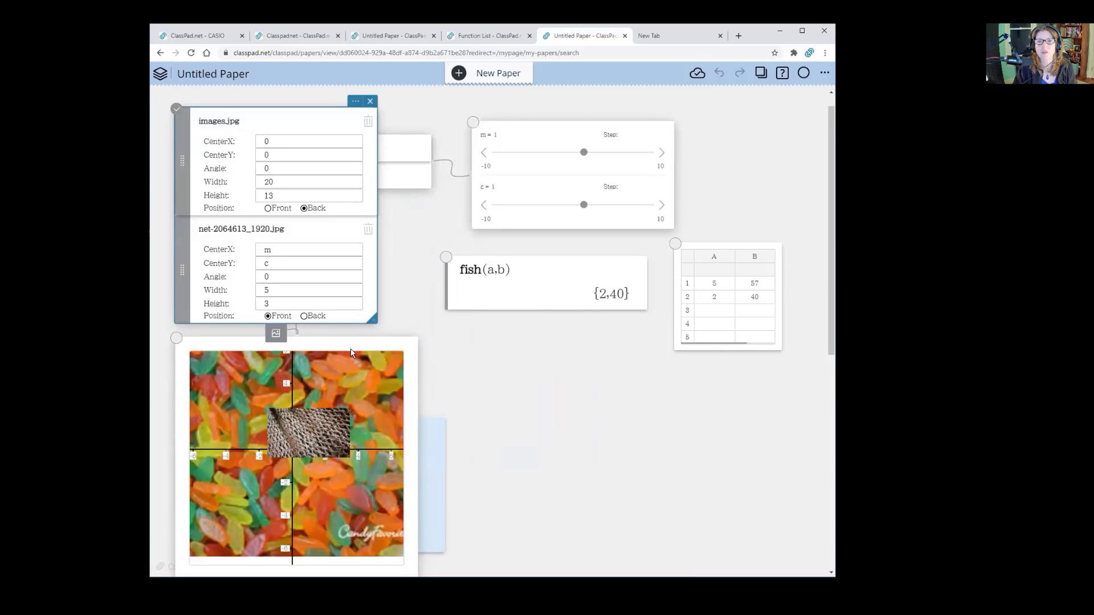
pyautogui.moveTo(345, 346); pyautogui.dragTo(358, 105)
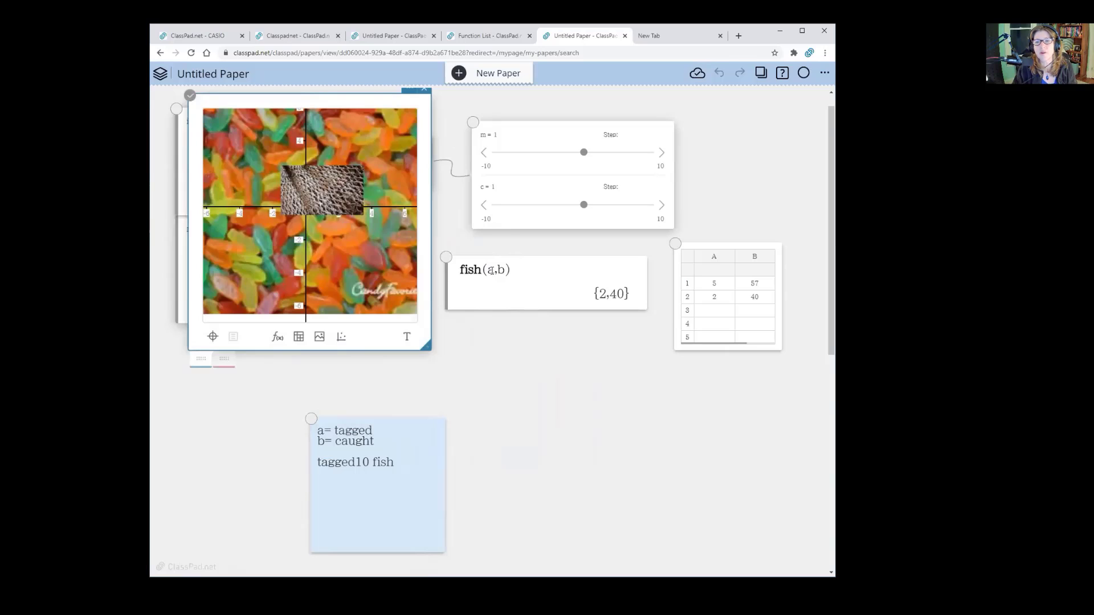
# Re-evaluate the fish(a,b) definition below the note.
pyautogui.doubleClick(491, 270)
pyautogui.scroll(-6, 456, 433)
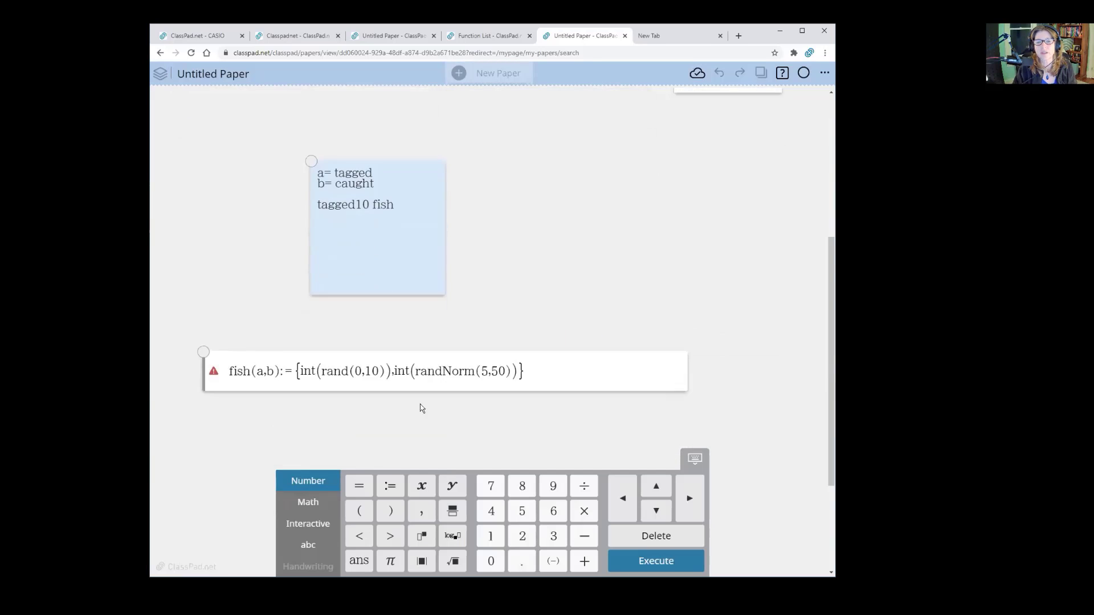
pyautogui.doubleClick(273, 293)
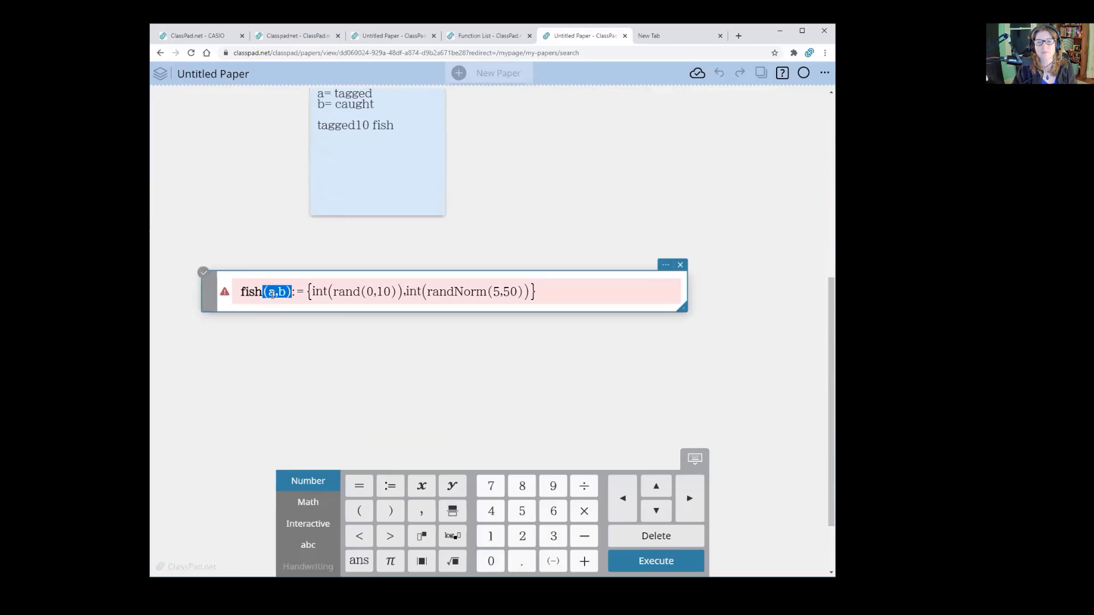
pyautogui.click(647, 200)
# Move the net over the candy by setting slider c to -3 and slider m to 0.
pyautogui.scroll(3, 665, 212)
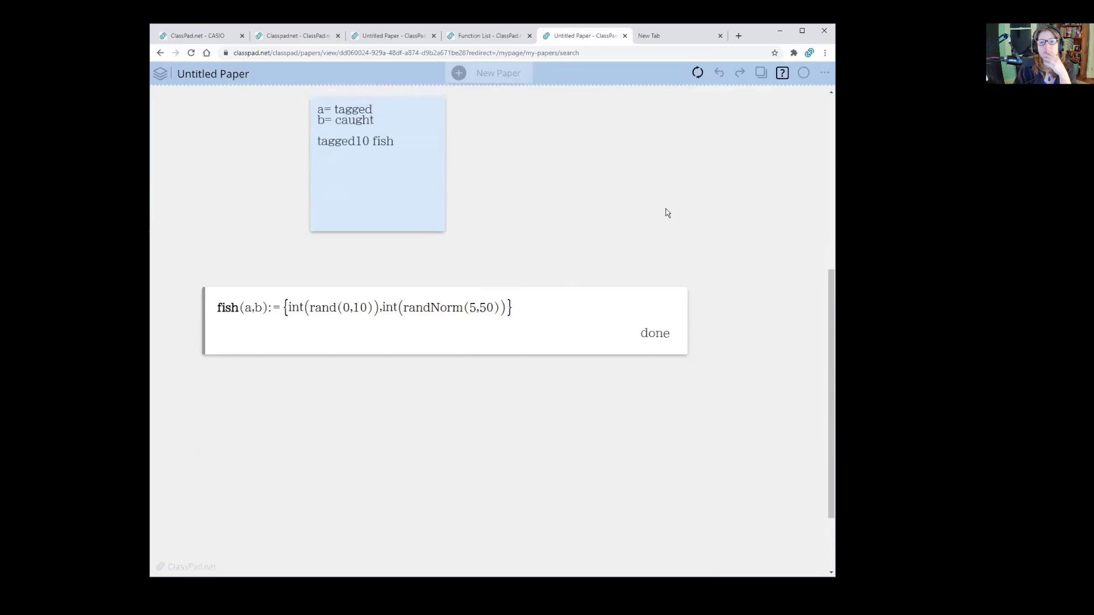
pyautogui.scroll(3, 672, 223)
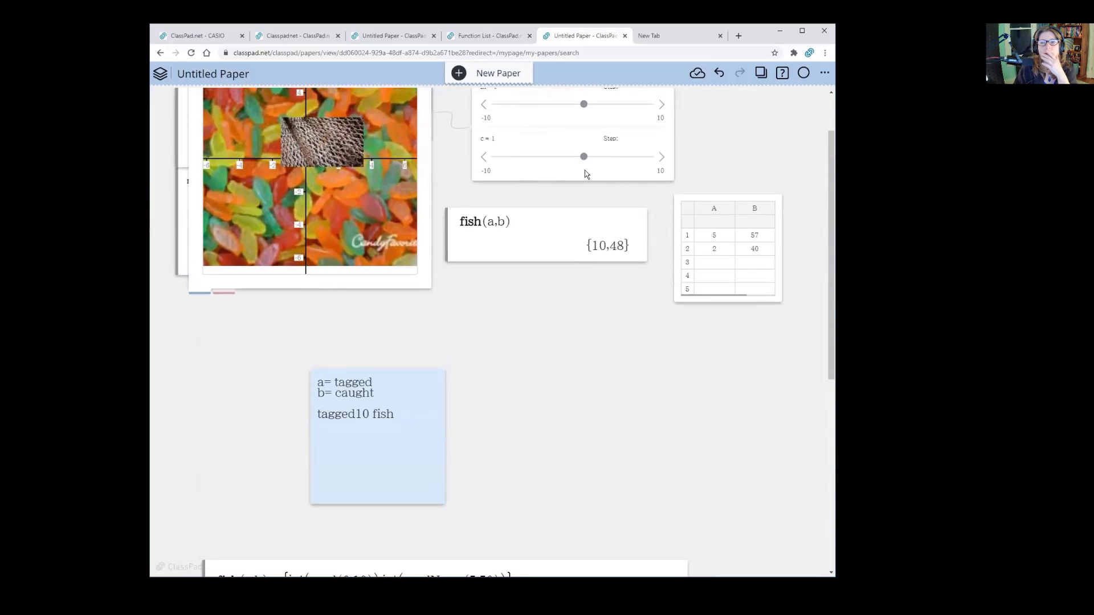
pyautogui.click(579, 156)
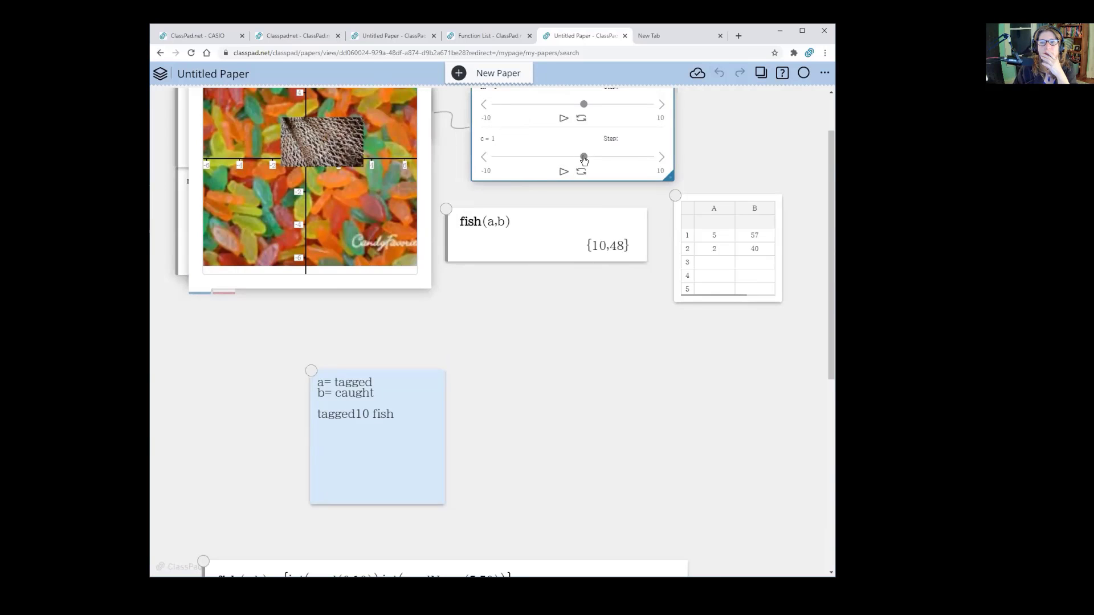
pyautogui.moveTo(584, 157); pyautogui.dragTo(551, 160)
pyautogui.scroll(1, 691, 163)
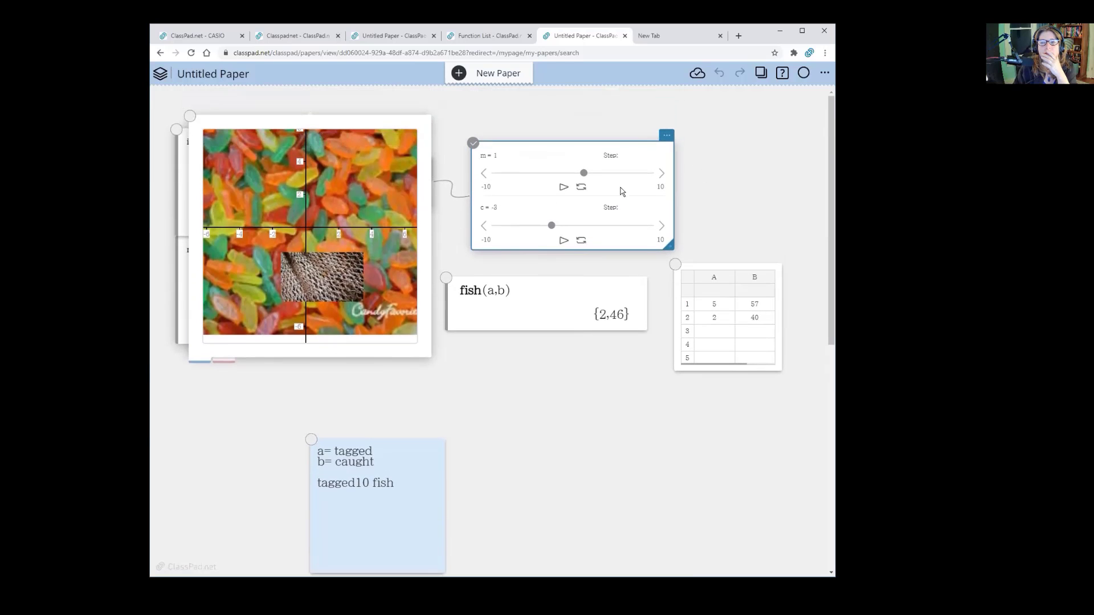
pyautogui.moveTo(583, 177); pyautogui.dragTo(562, 134)
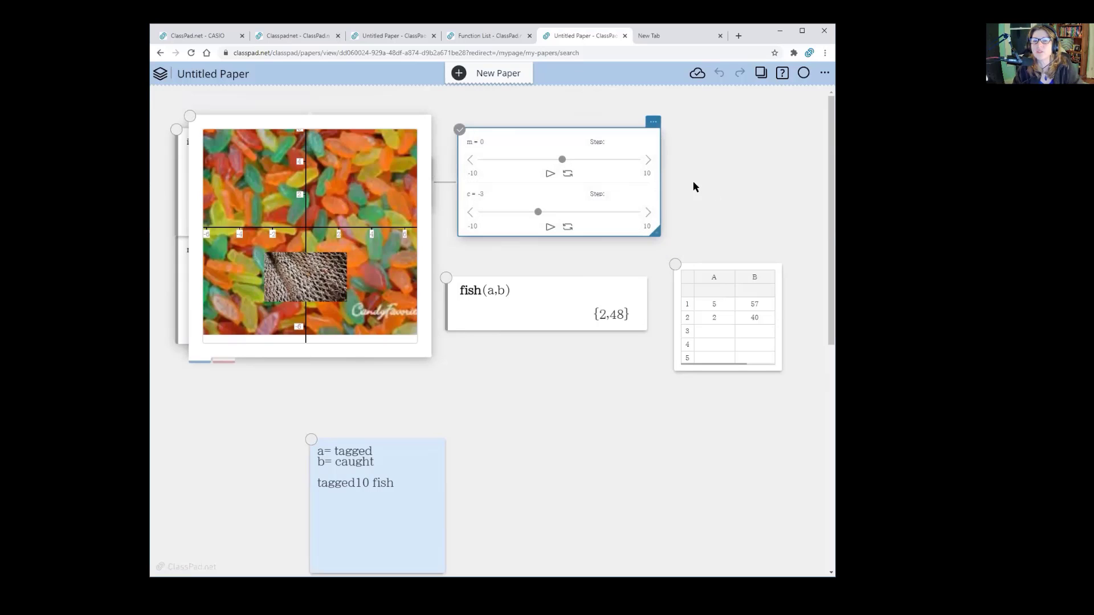
# Hide the axis numbers and the axes on the candy graph.
pyautogui.click(397, 126)
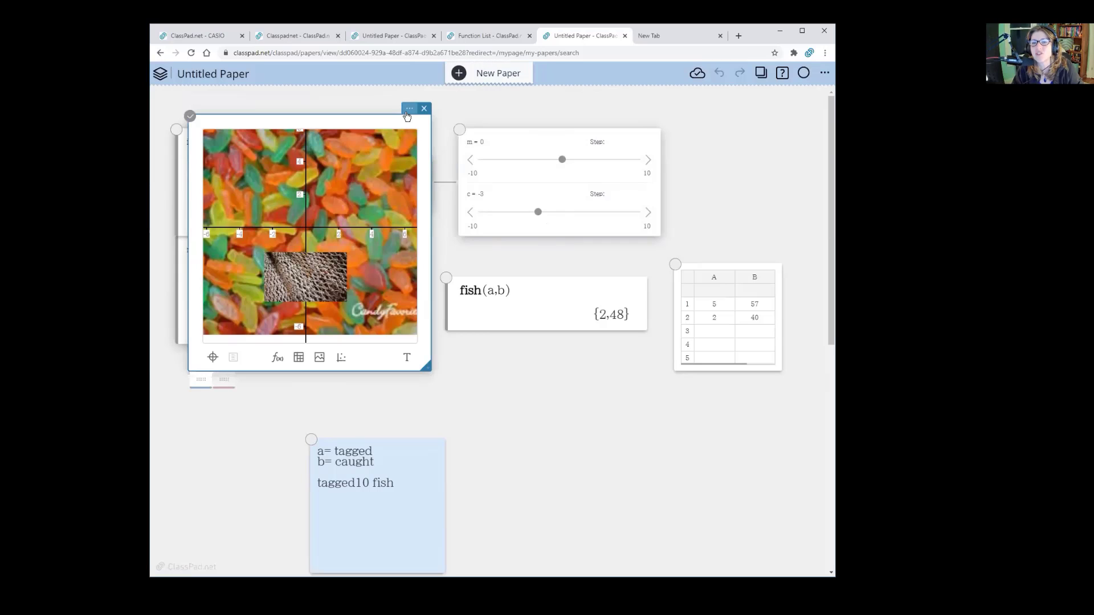
pyautogui.click(410, 108)
pyautogui.click(396, 151)
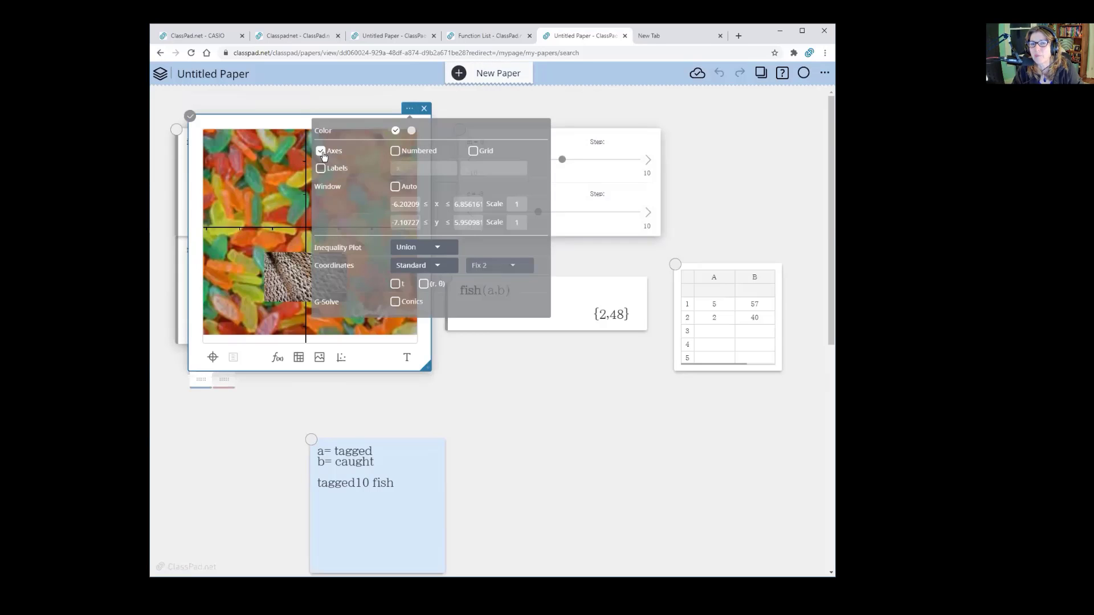
pyautogui.click(322, 152)
pyautogui.click(543, 415)
# Move the fish(a,b) definition up to just below the candy graph, over the top of the note.
pyautogui.scroll(-4, 564, 466)
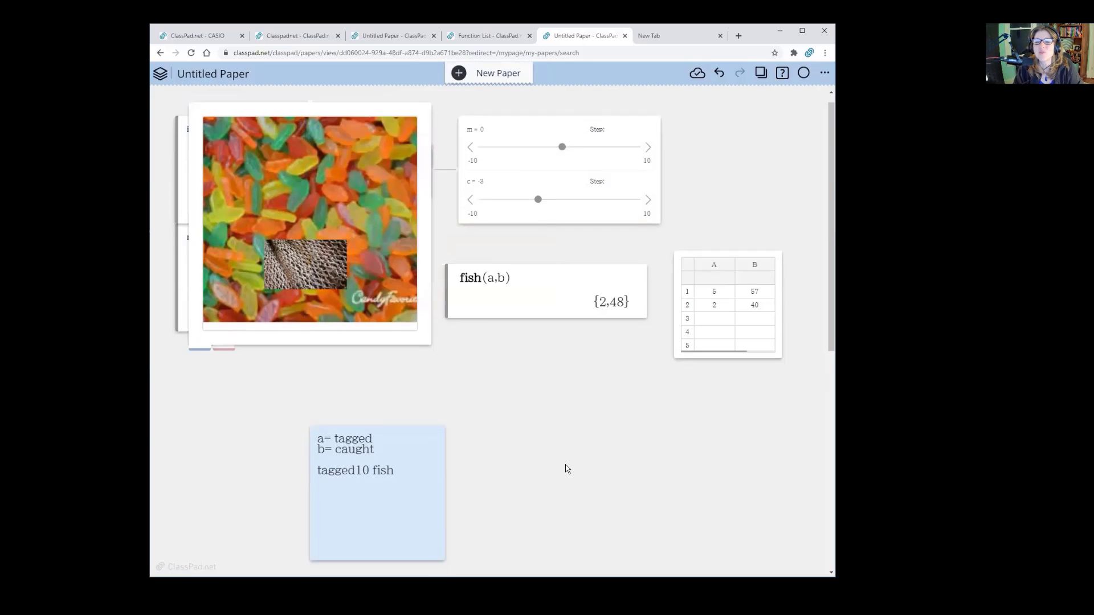
pyautogui.moveTo(564, 458); pyautogui.dragTo(549, 208)
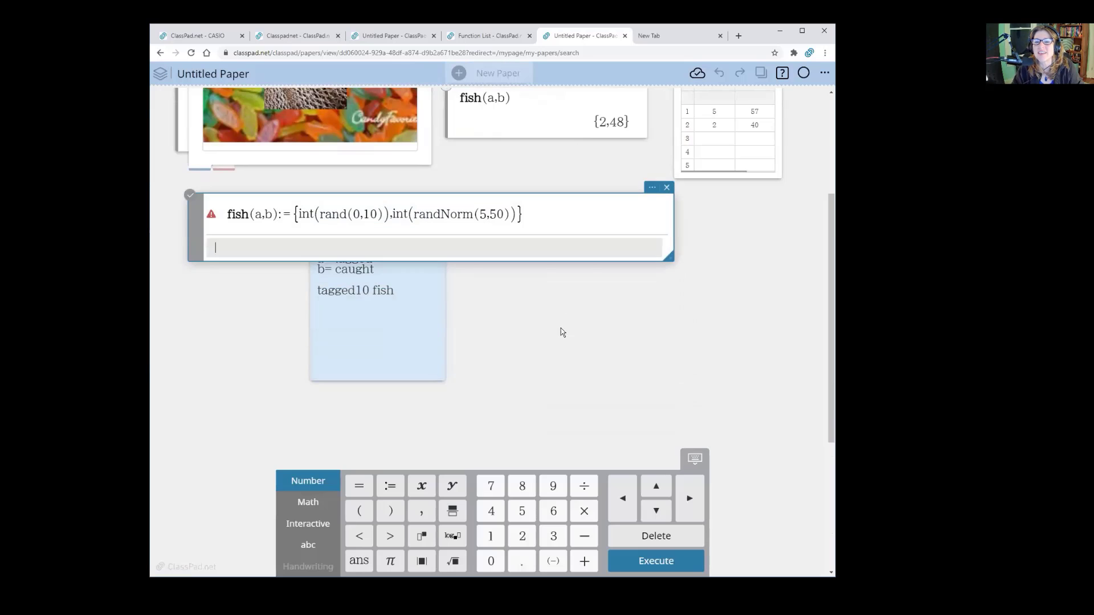
# Change the arguments in the fish definition below the candy graph from a and b to m and c.
pyautogui.scroll(3, 562, 330)
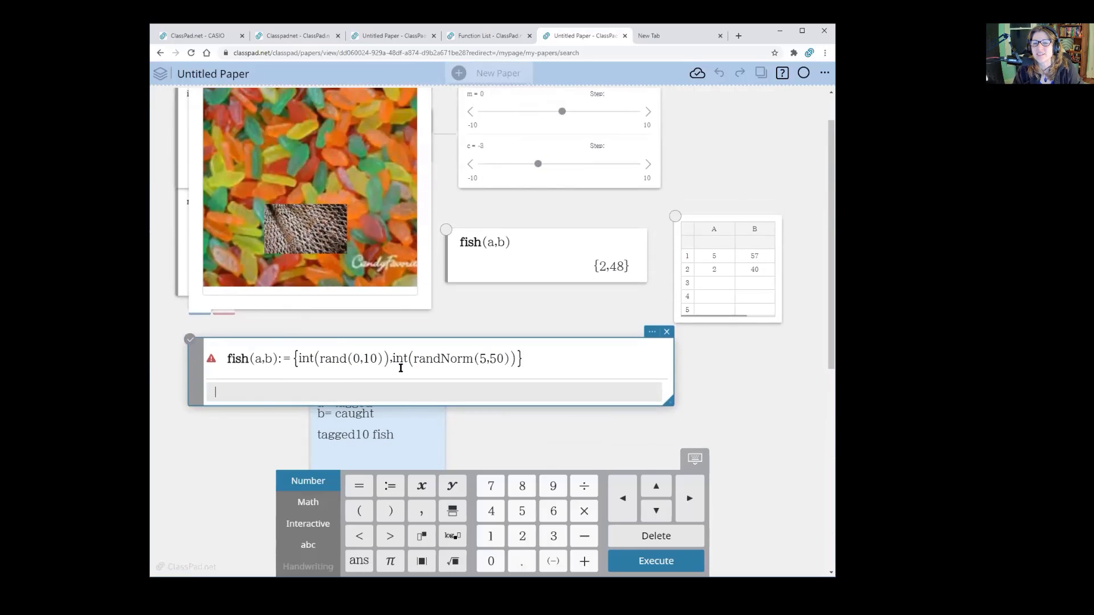
pyautogui.doubleClick(259, 359)
pyautogui.write('m')
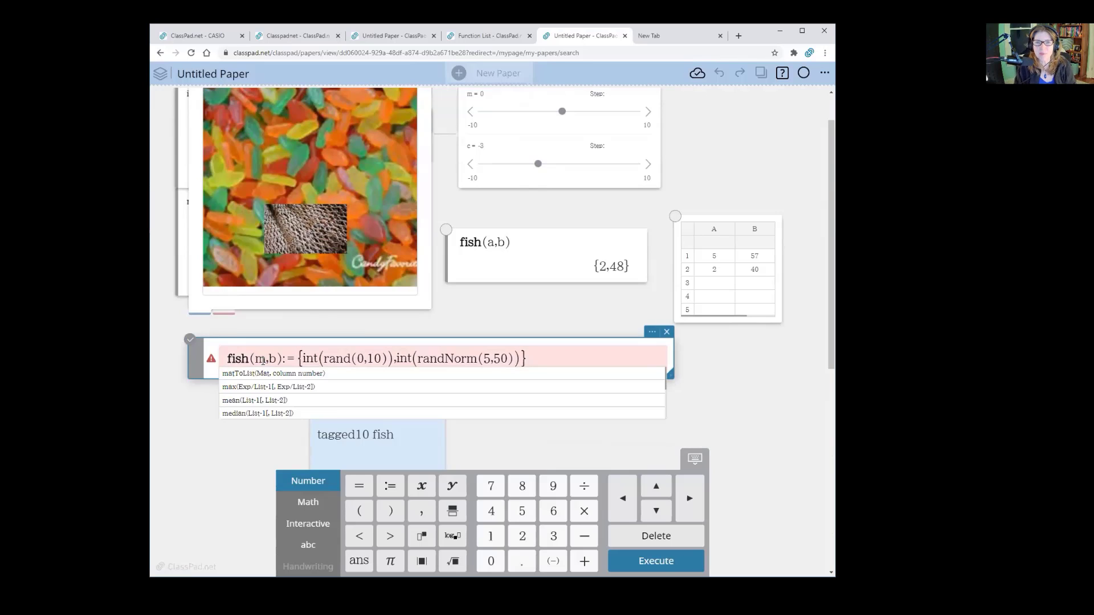
pyautogui.doubleClick(273, 359)
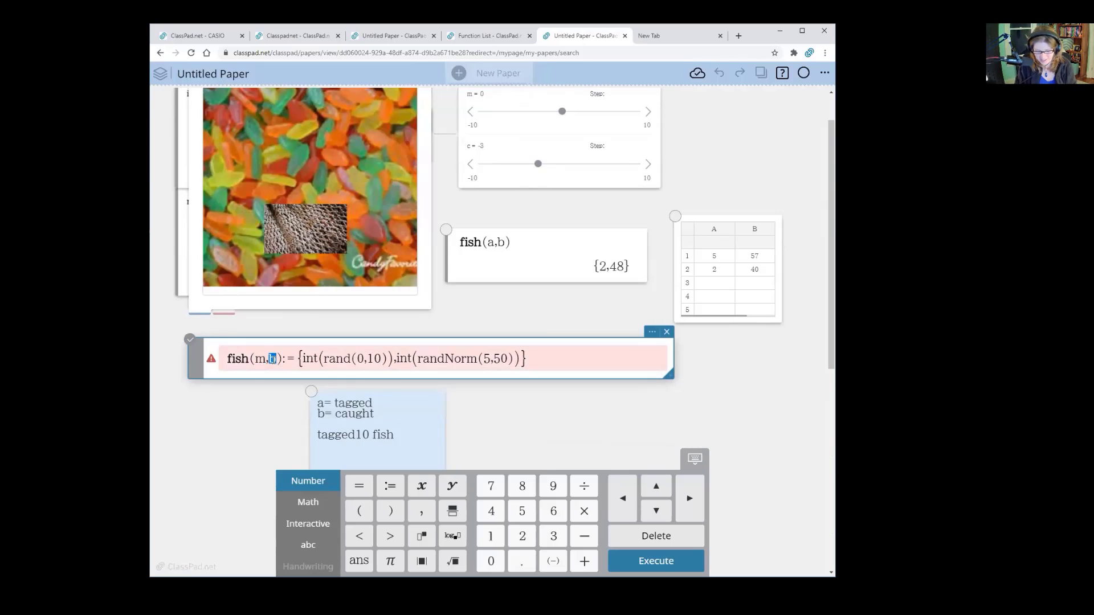
pyautogui.write('c')
# Change the fish call beside the catch table to fish(m,c) and evaluate it.
pyautogui.click(496, 244)
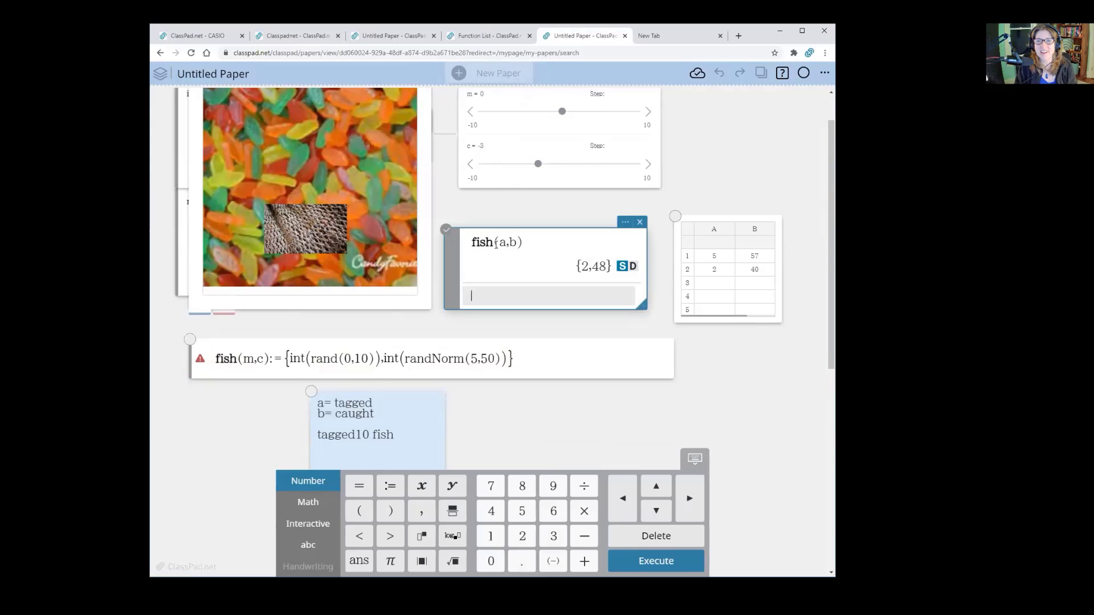
pyautogui.doubleClick(496, 244)
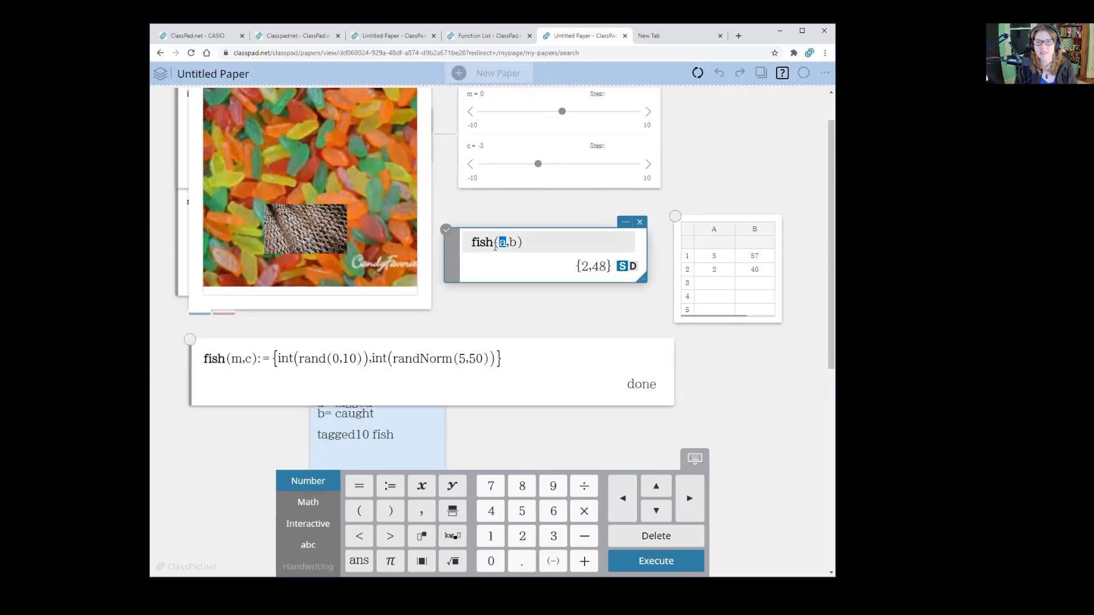
pyautogui.write('m')
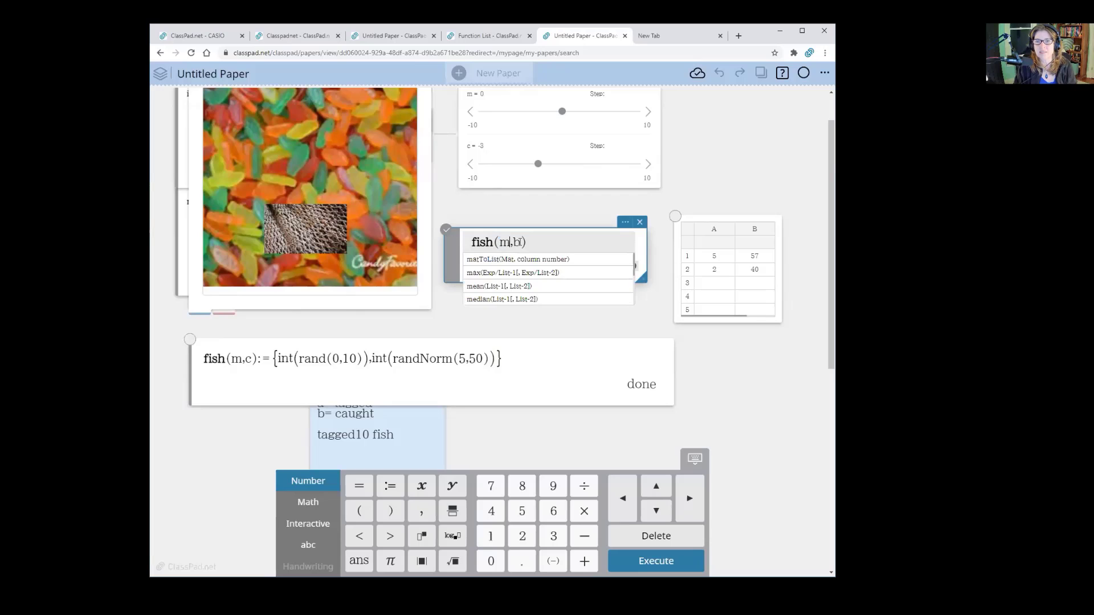
pyautogui.doubleClick(518, 242)
pyautogui.write('c')
pyautogui.press('Return')
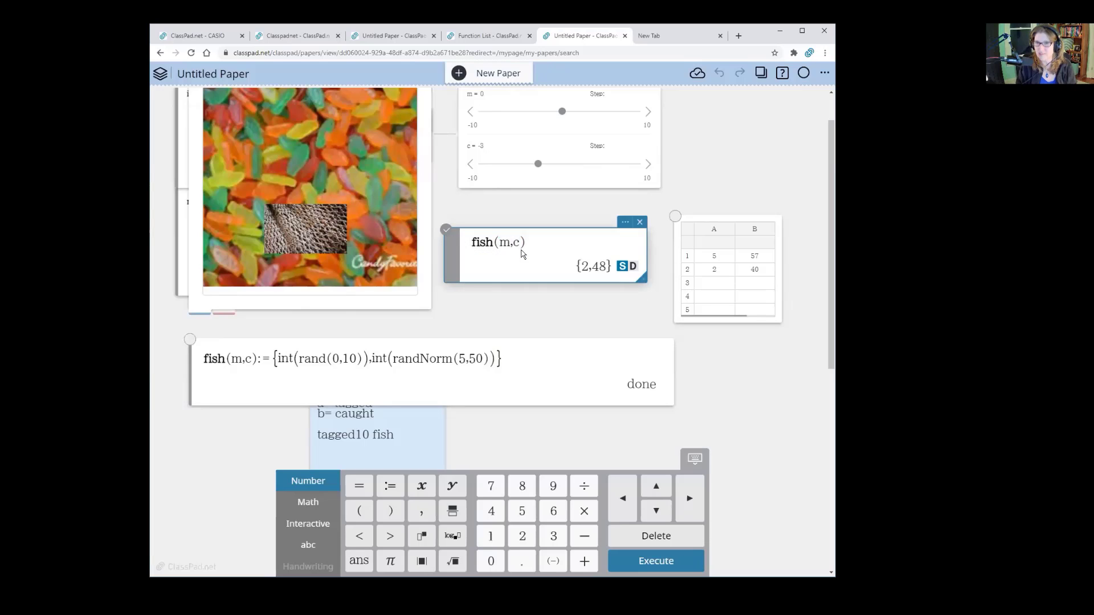
pyautogui.scroll(1, 764, 378)
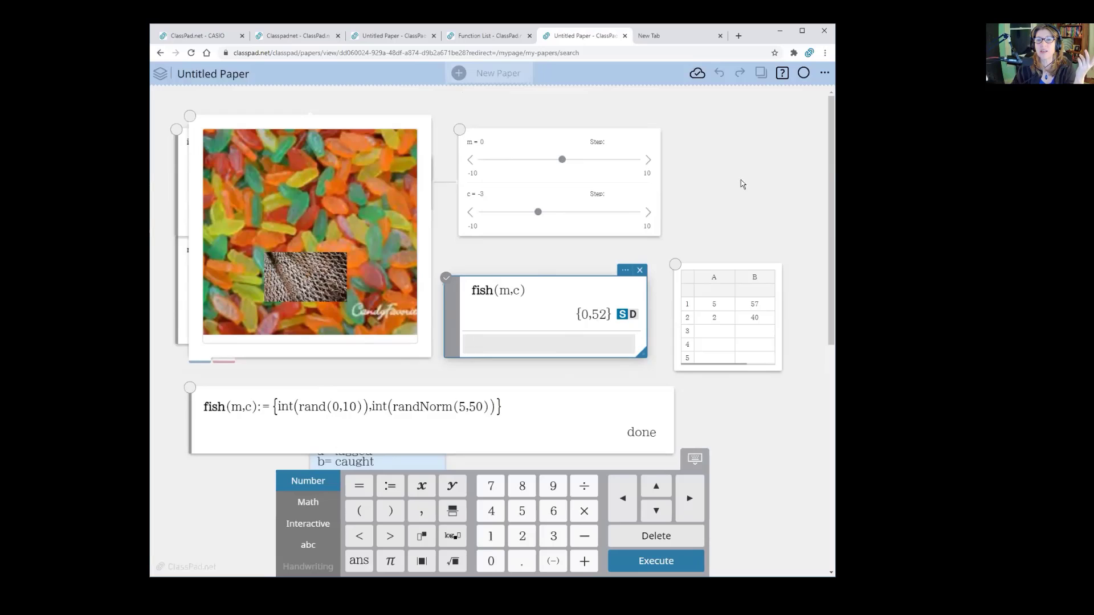
pyautogui.click(825, 72)
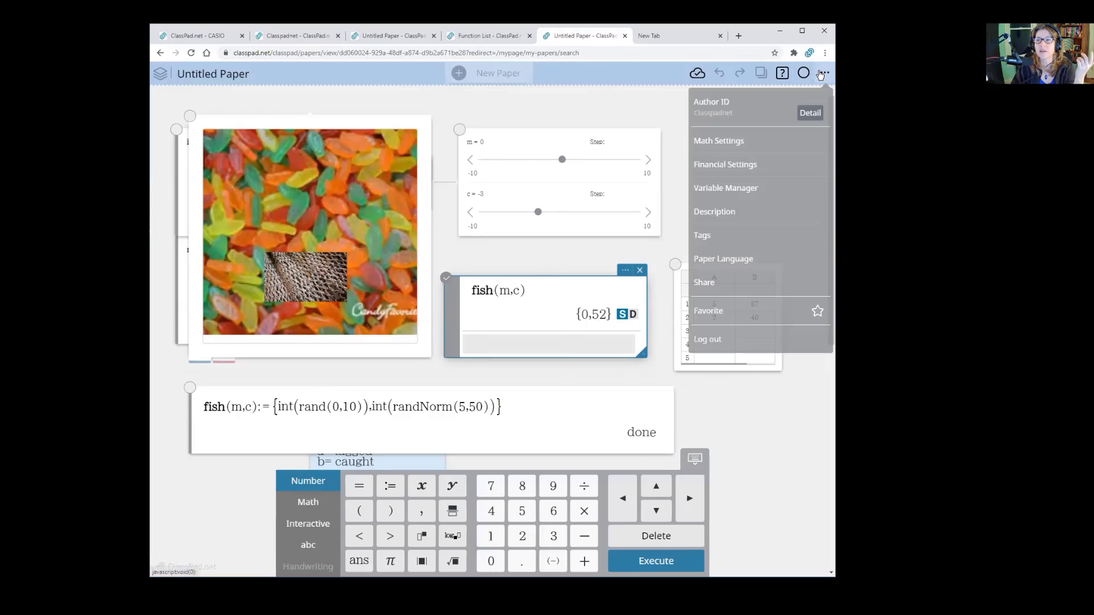
pyautogui.click(707, 285)
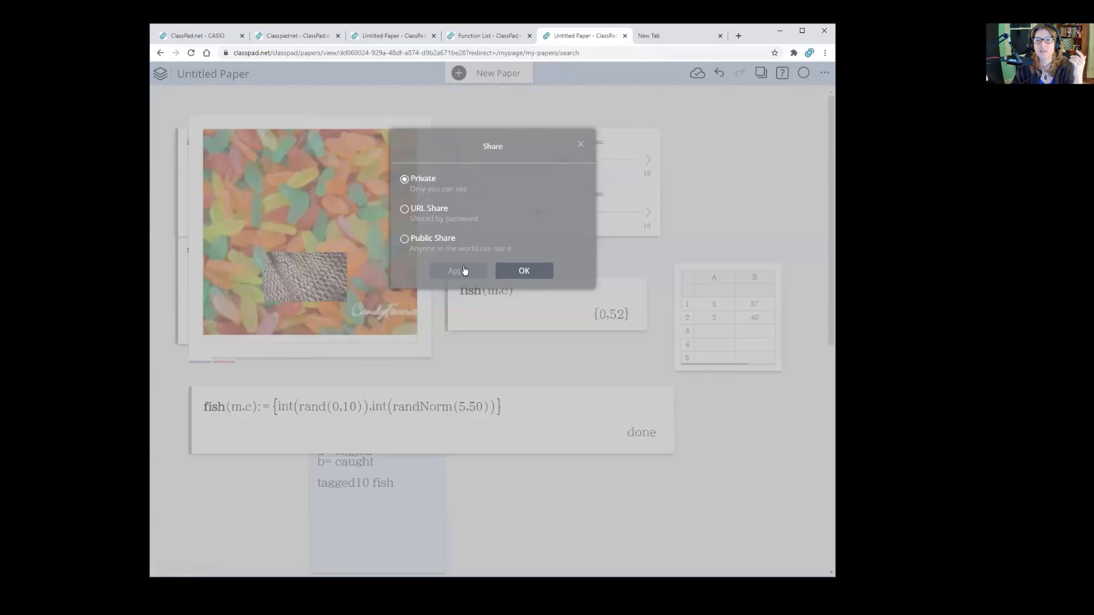
pyautogui.click(581, 144)
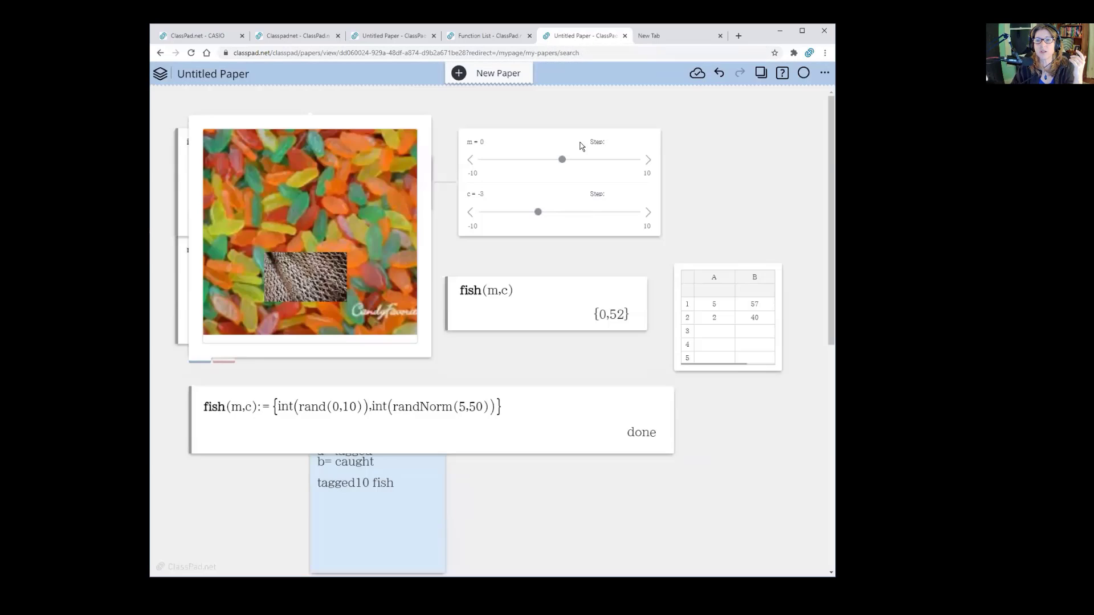
# Rename the paper as "Catch and Release".
pyautogui.click(252, 75)
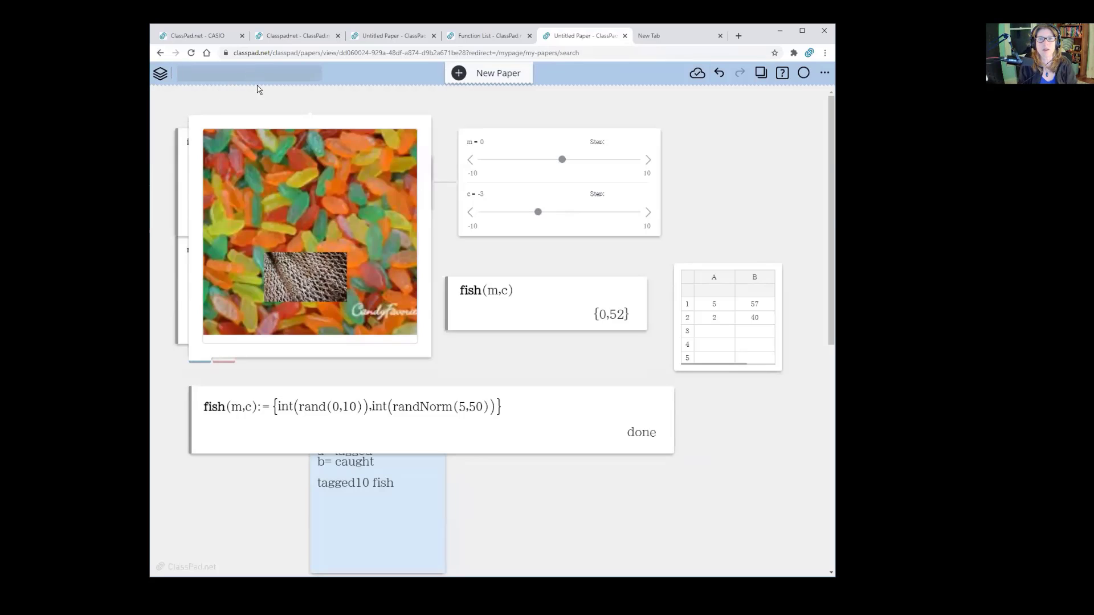
pyautogui.write('Catch and')
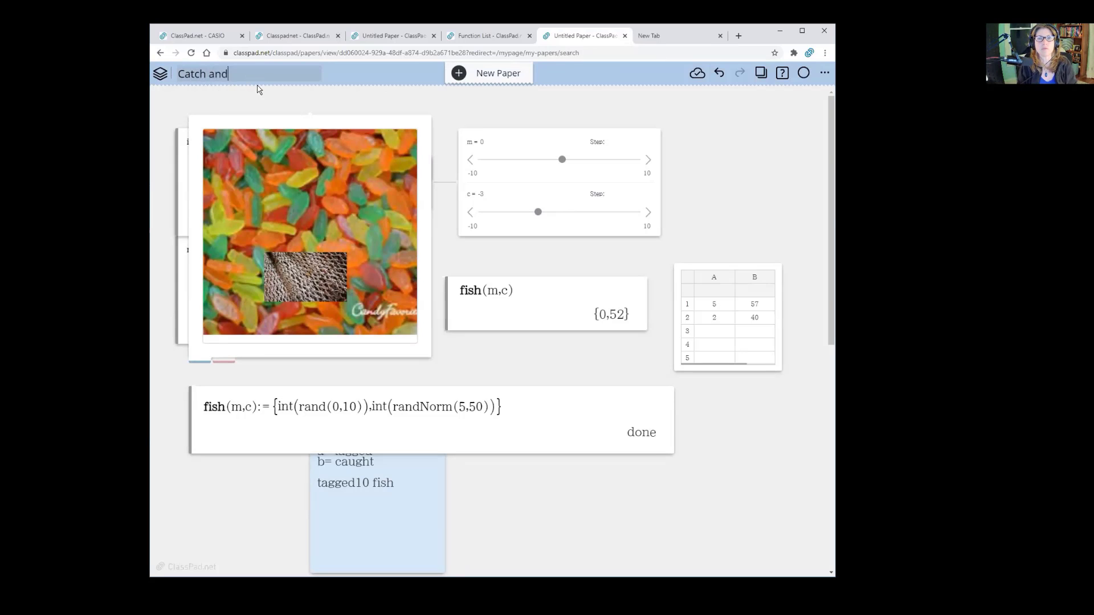
pyautogui.write(' Release')
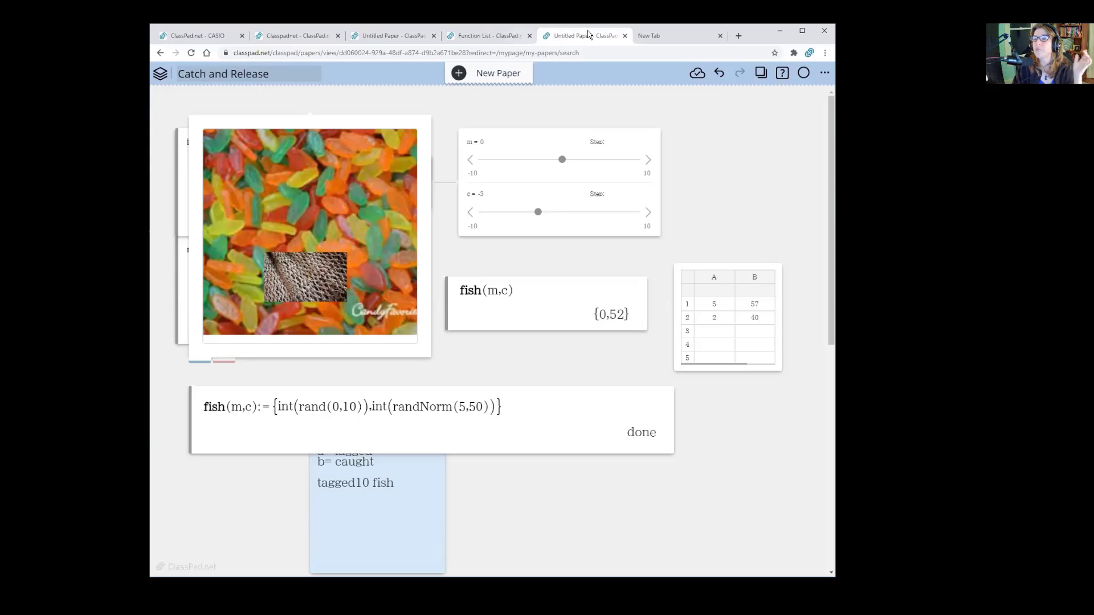
pyautogui.click(735, 161)
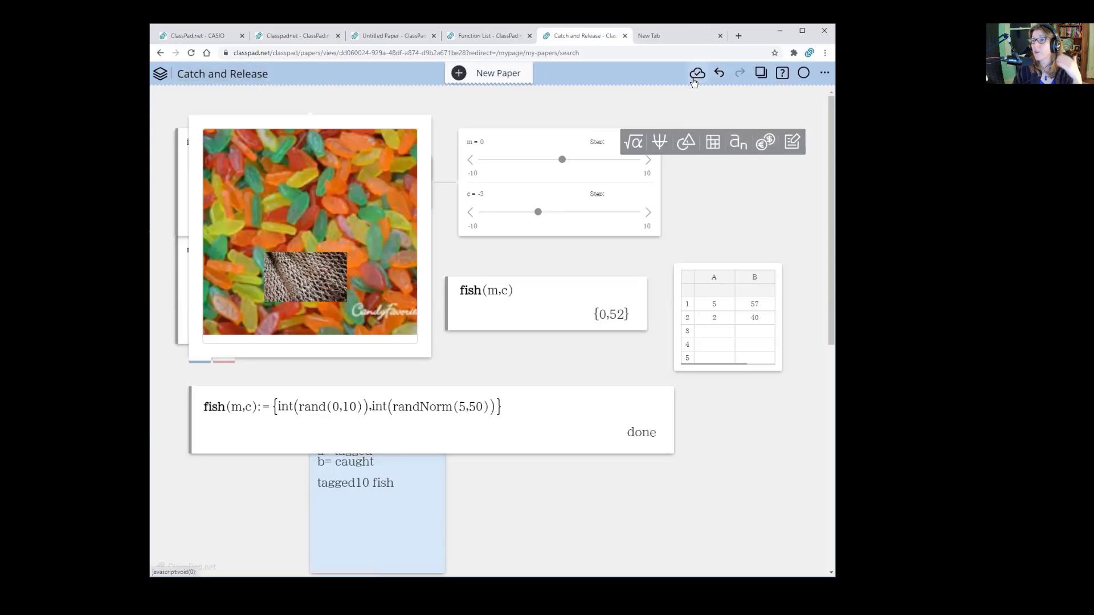
# Share the paper with the URL Share option, without password or homework, and copy its share link.
pyautogui.click(825, 74)
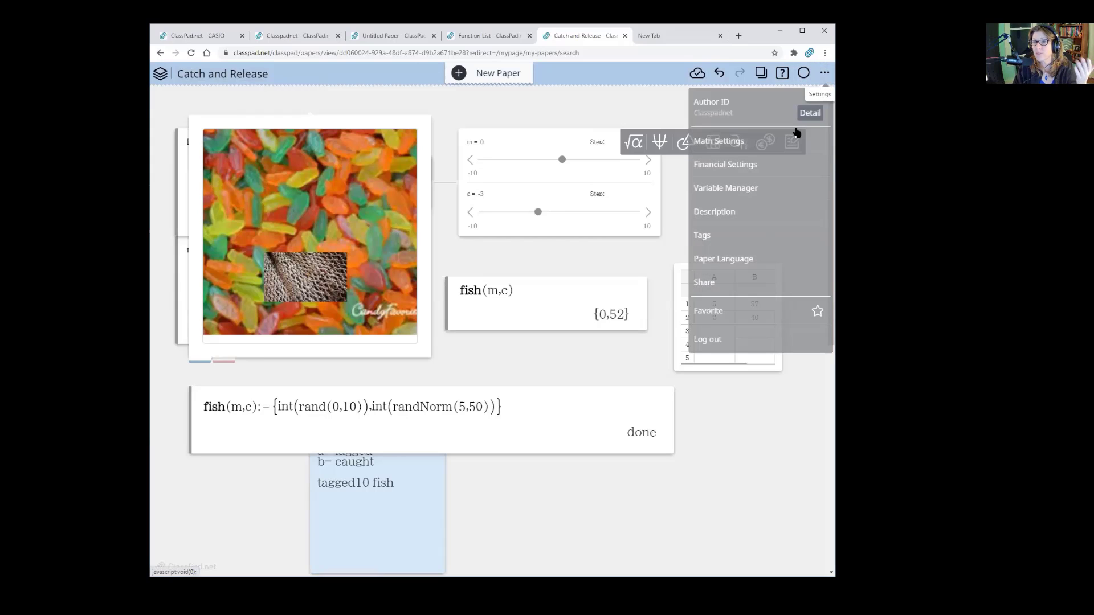
pyautogui.click(713, 282)
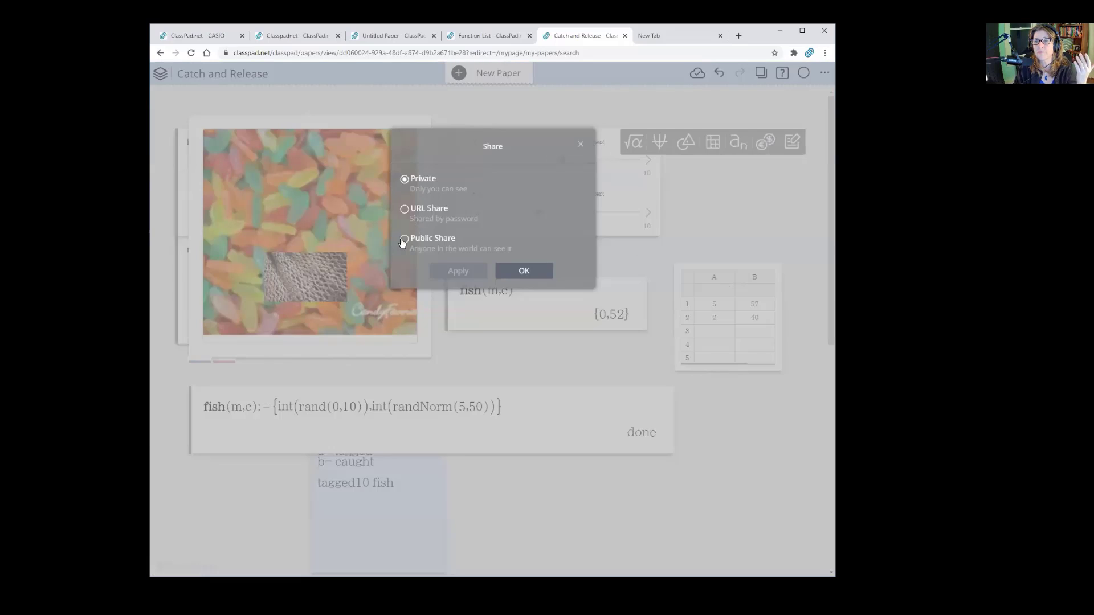
pyautogui.click(404, 210)
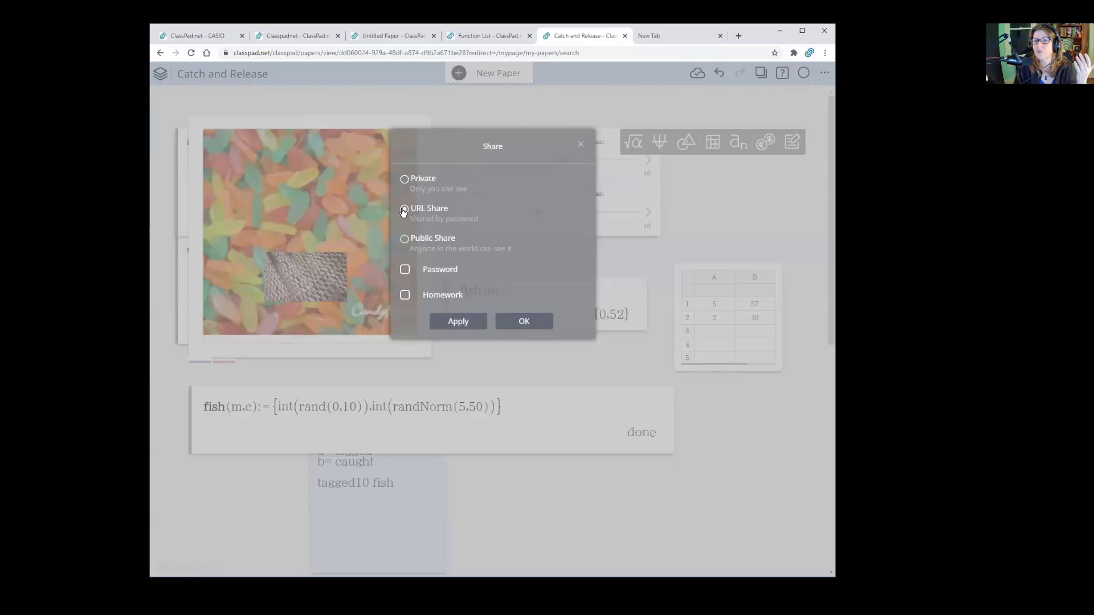
pyautogui.click(464, 320)
pyautogui.click(509, 356)
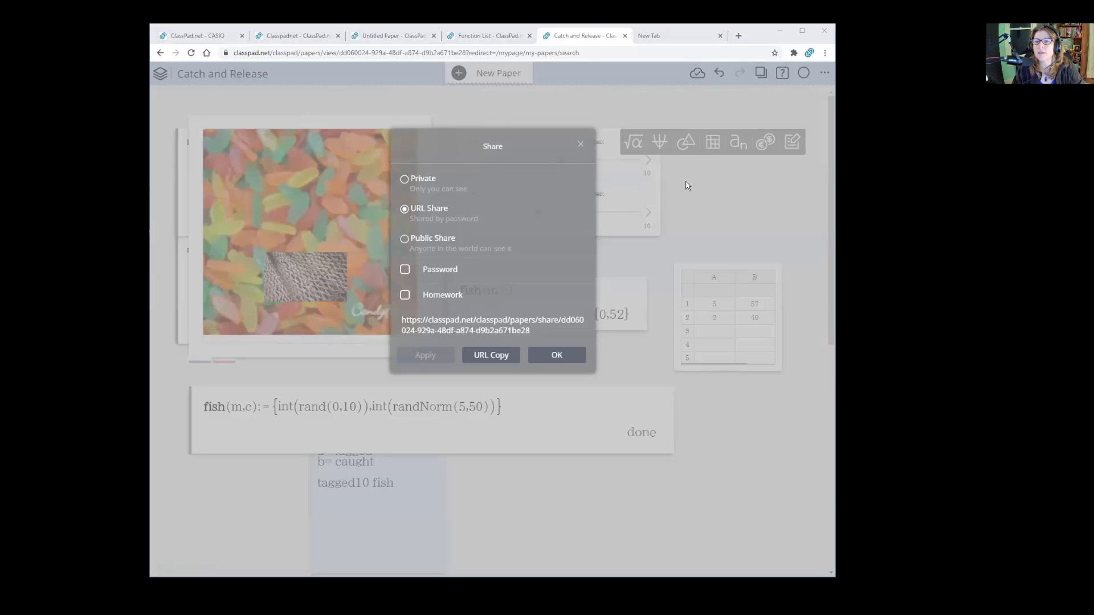
pyautogui.click(581, 144)
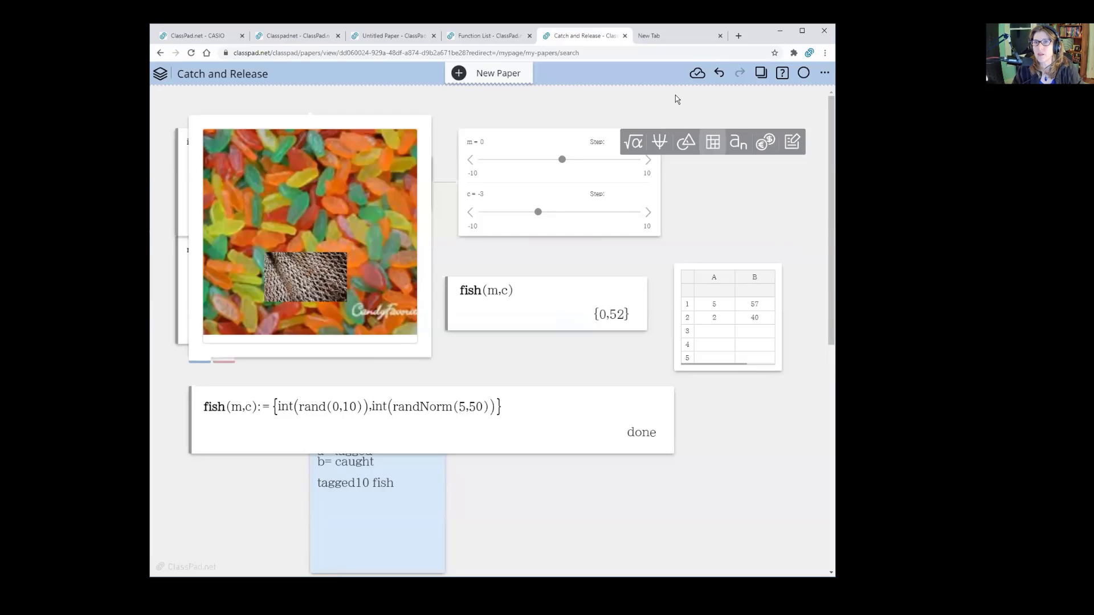
# Open the copied share link in a separate browser tab and select its address.
pyautogui.click(658, 36)
pyautogui.hotkey('ctrl', 'v')
pyautogui.hotkey('alt', 'Return')
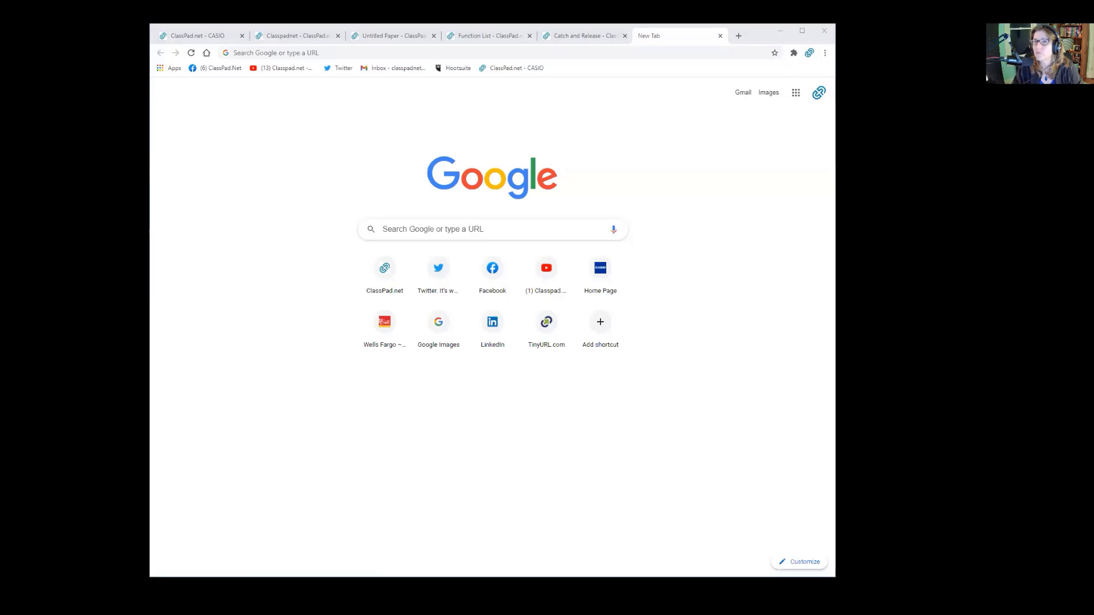
pyautogui.click(446, 52)
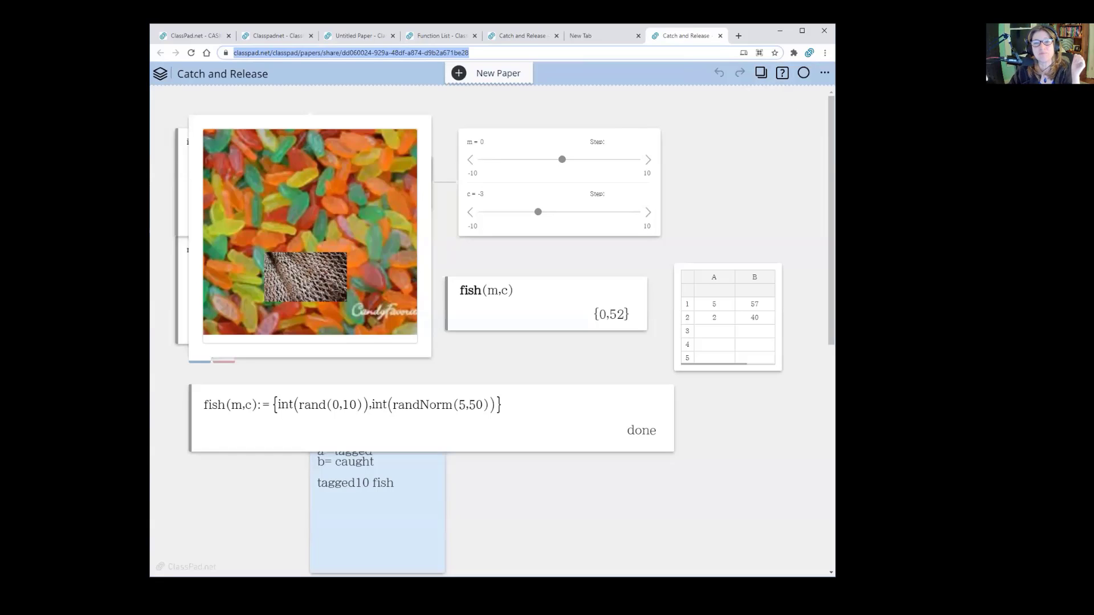
pyautogui.hotkey('alt', 'Tab')
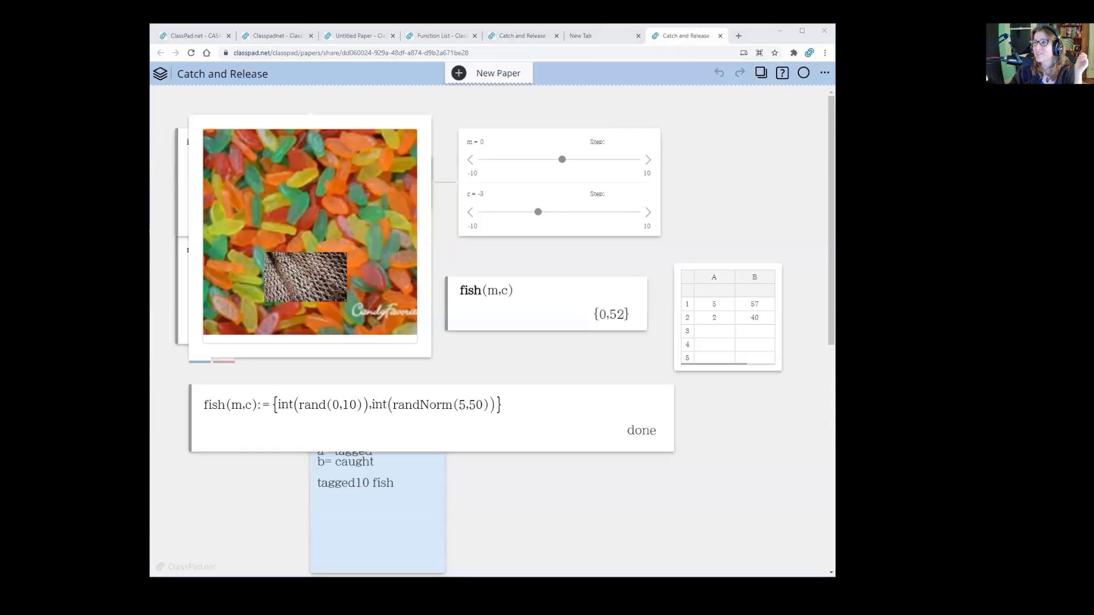